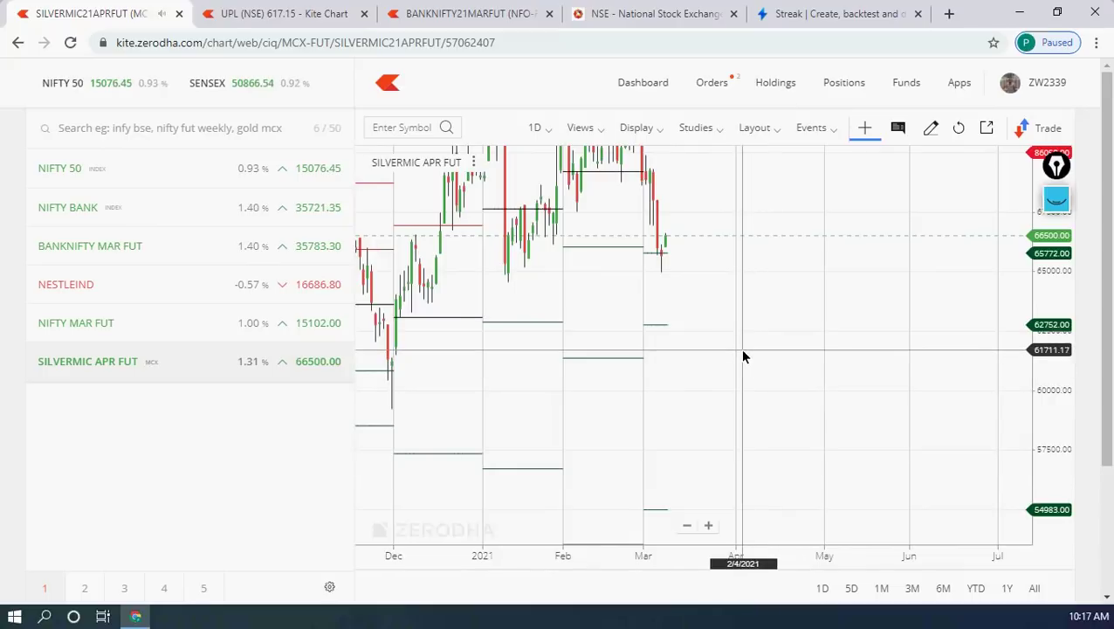
Open an exit order for the SILVERMIC APR FUT position and set its order type to SL.
scroll(742, 355, up, 2)
drag(770, 423, 725, 337)
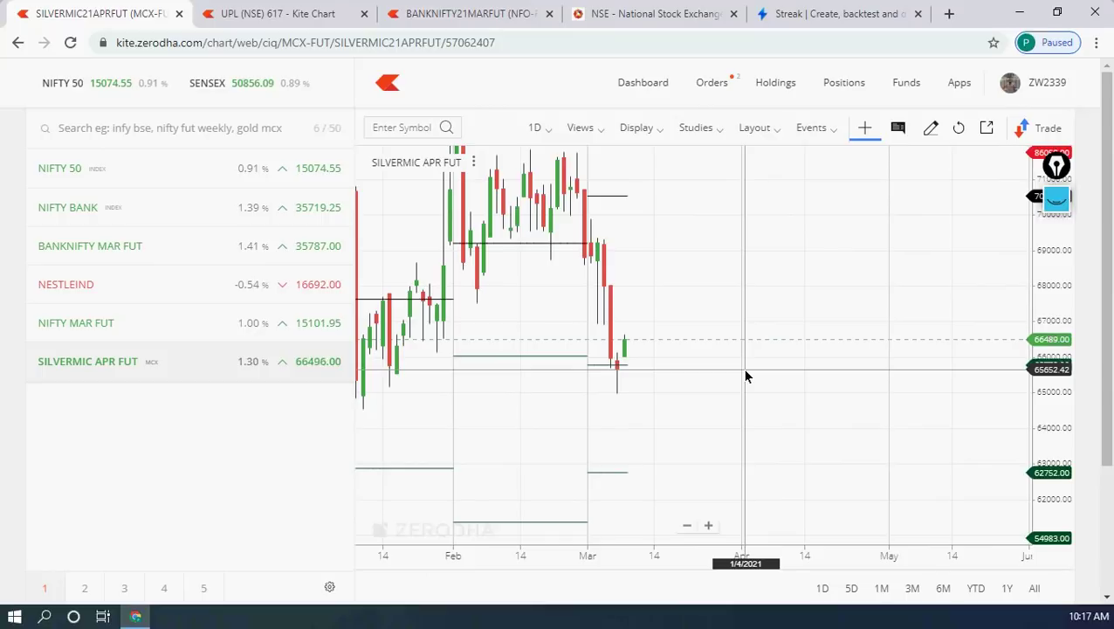
click(840, 82)
click(652, 229)
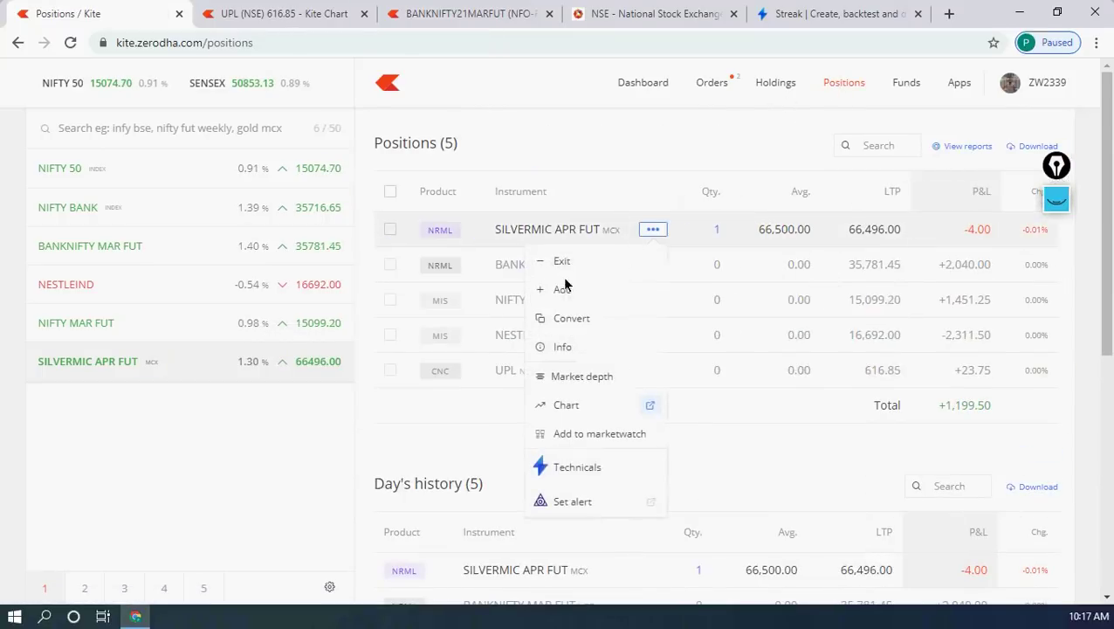
click(563, 262)
click(682, 524)
Set the sell order's price and trigger price to 65600, then place the stop-loss order.
drag(542, 490, 512, 495)
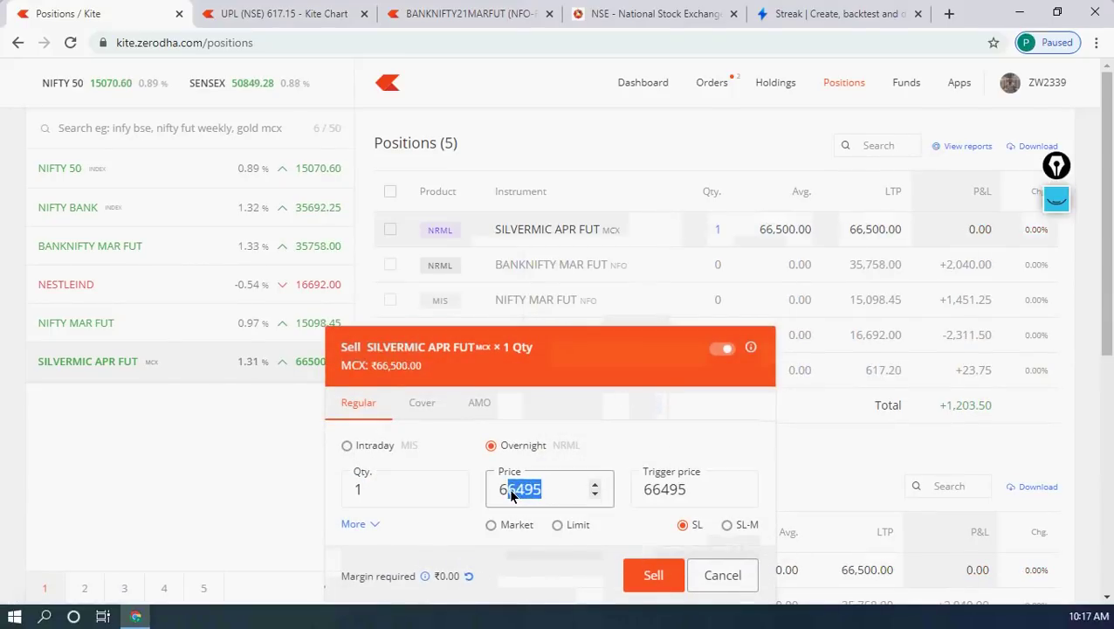
text(56)
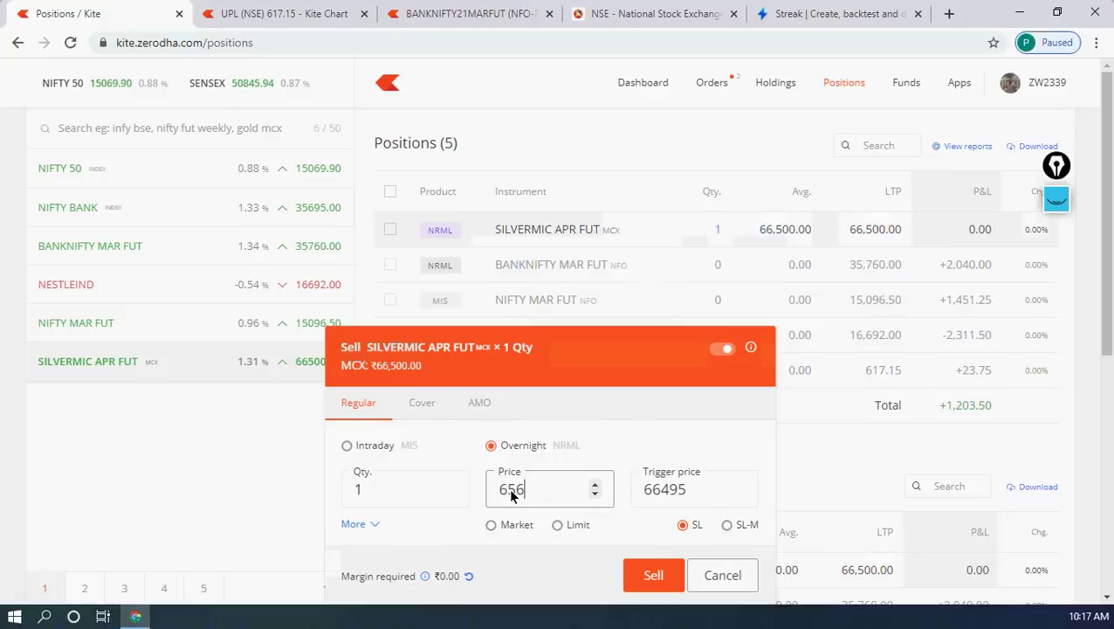
text(00)
drag(686, 490, 653, 496)
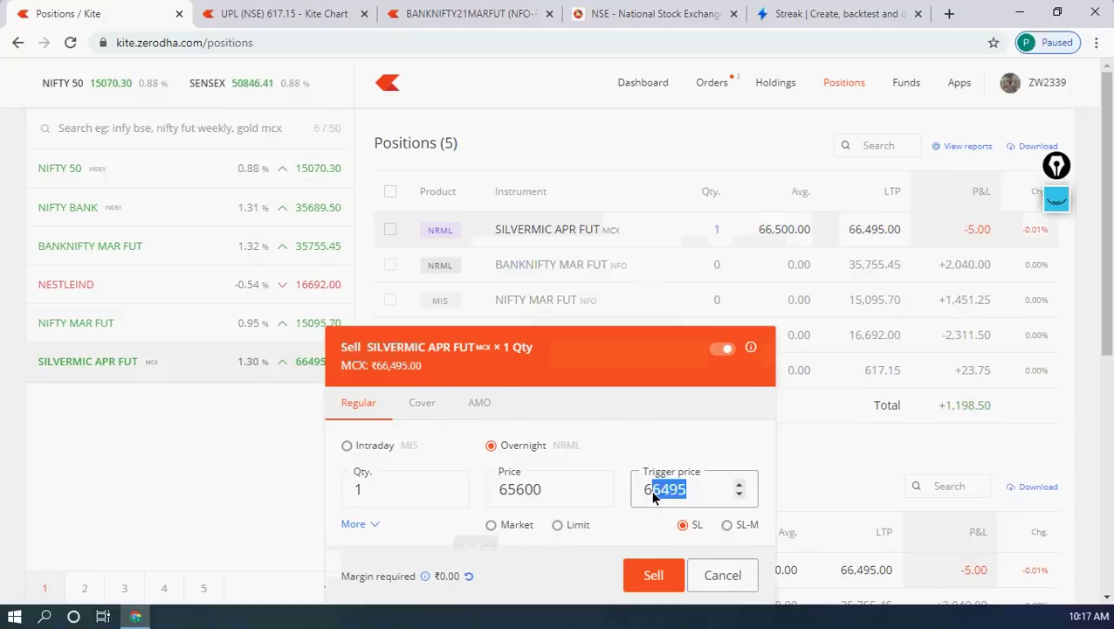
text(5600)
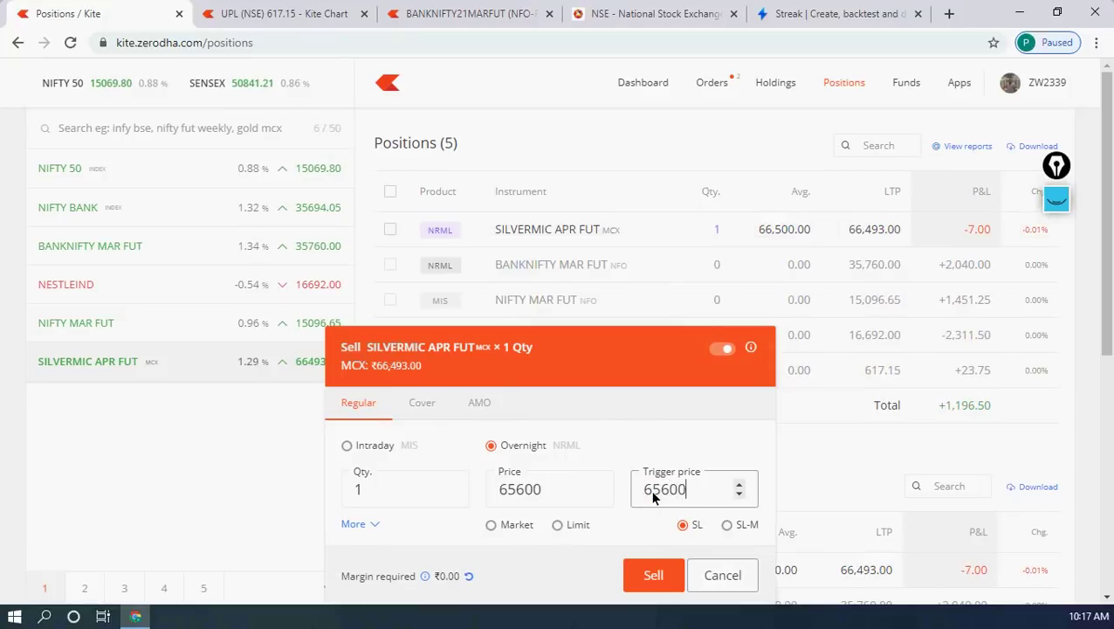
click(651, 575)
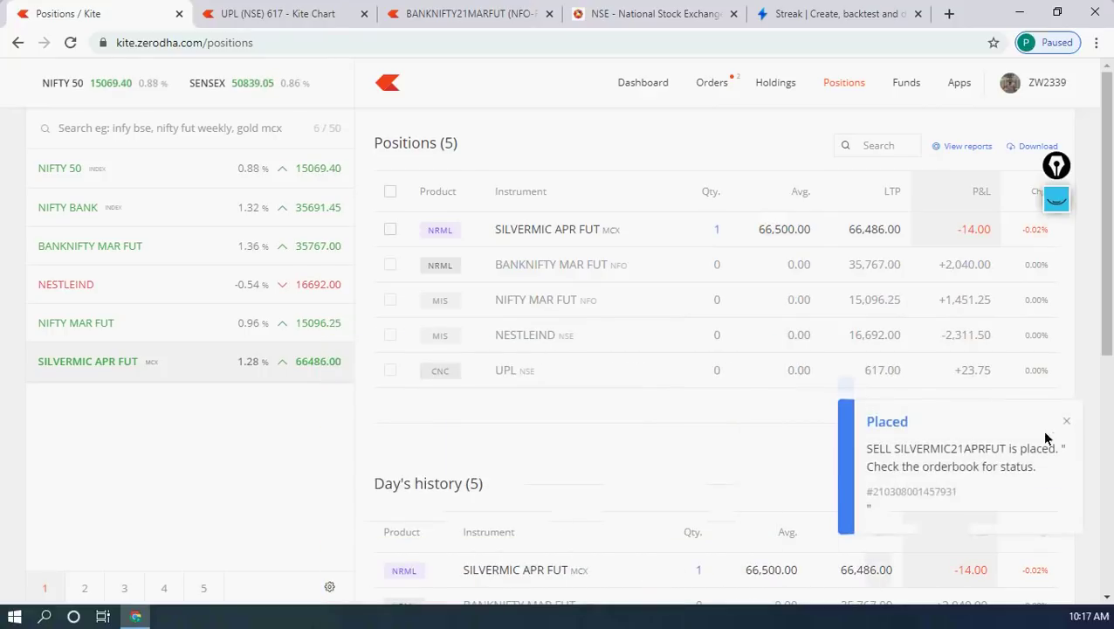
click(1066, 423)
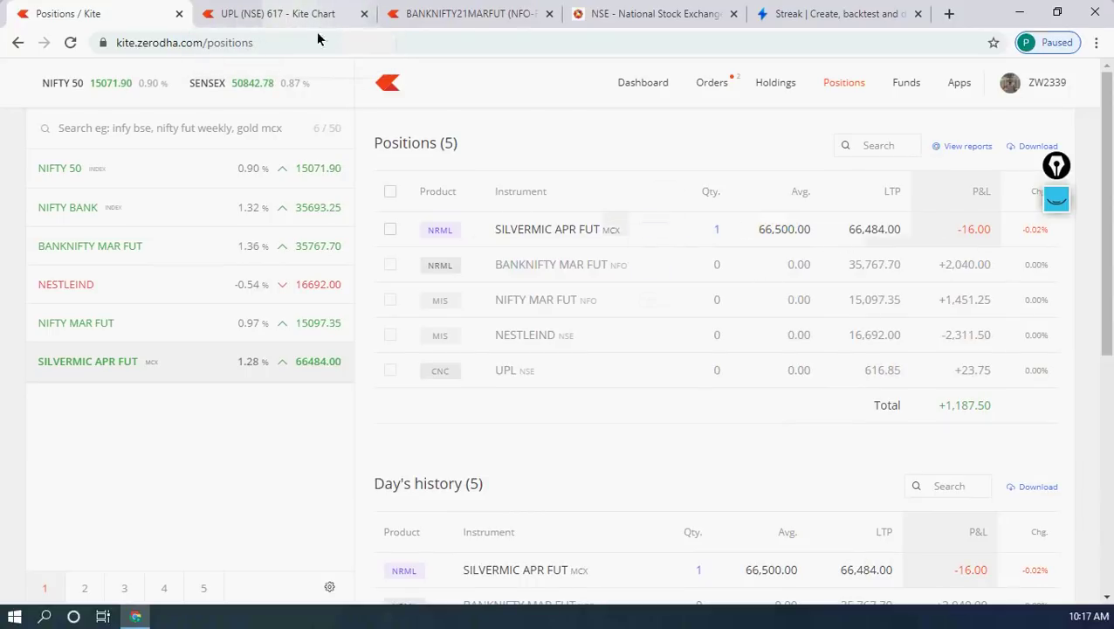
Switch to Streak and start creating a new scanner.
click(281, 14)
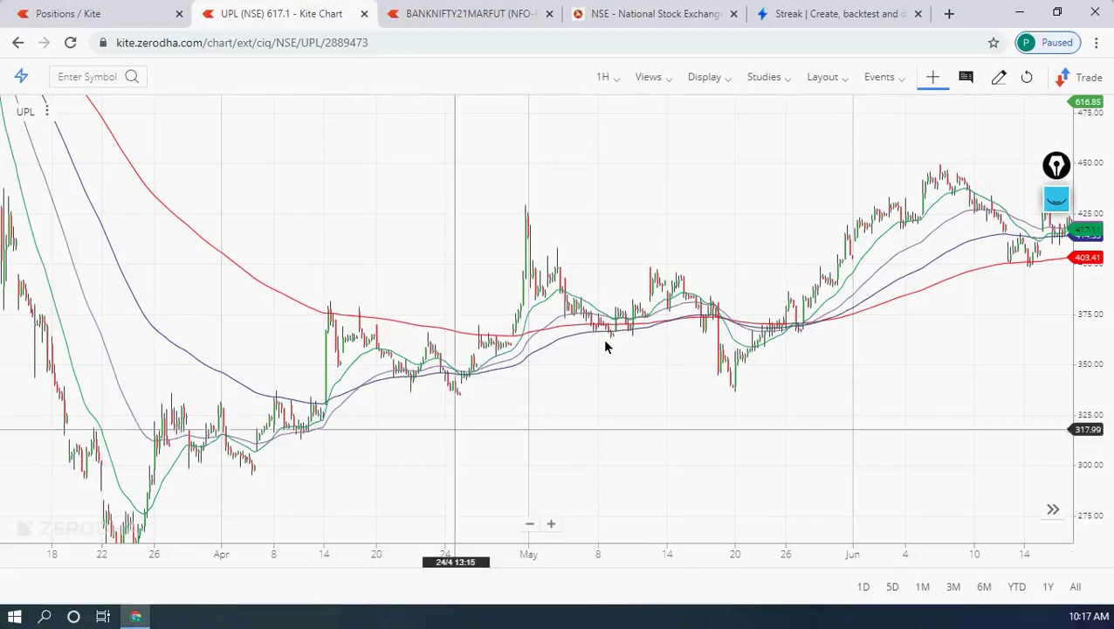
click(831, 14)
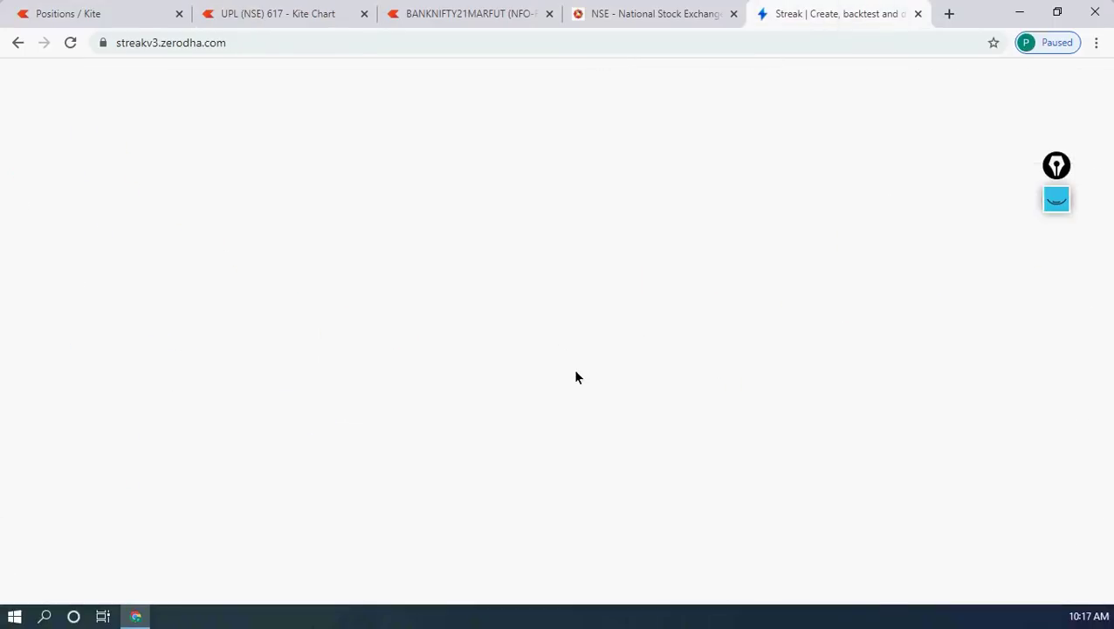
click(703, 76)
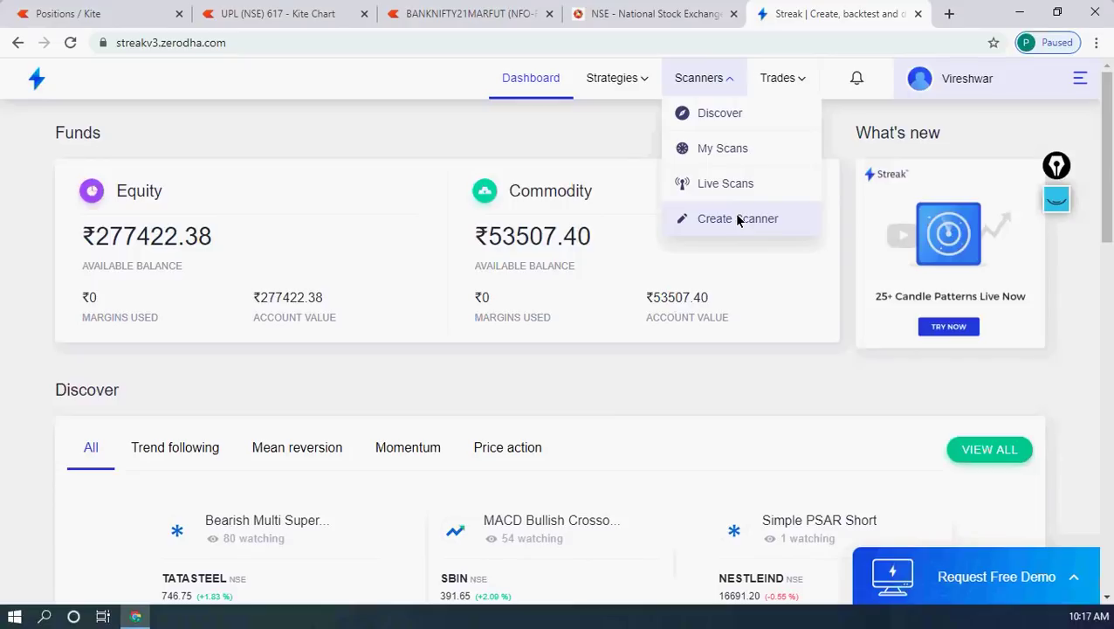
click(725, 150)
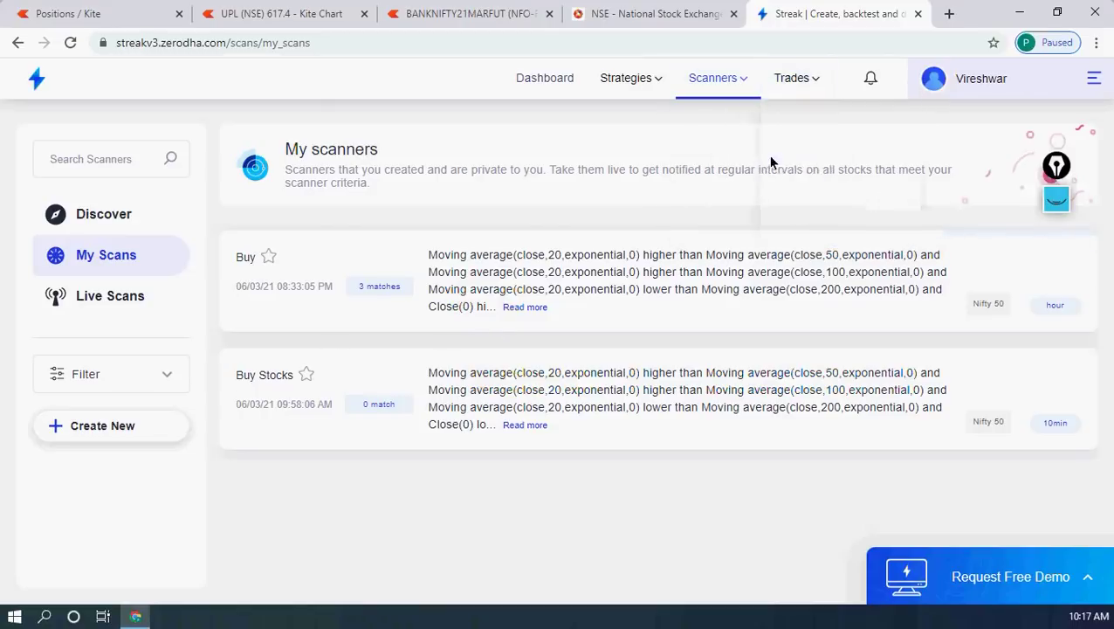
mouse_move(734, 131)
click(740, 217)
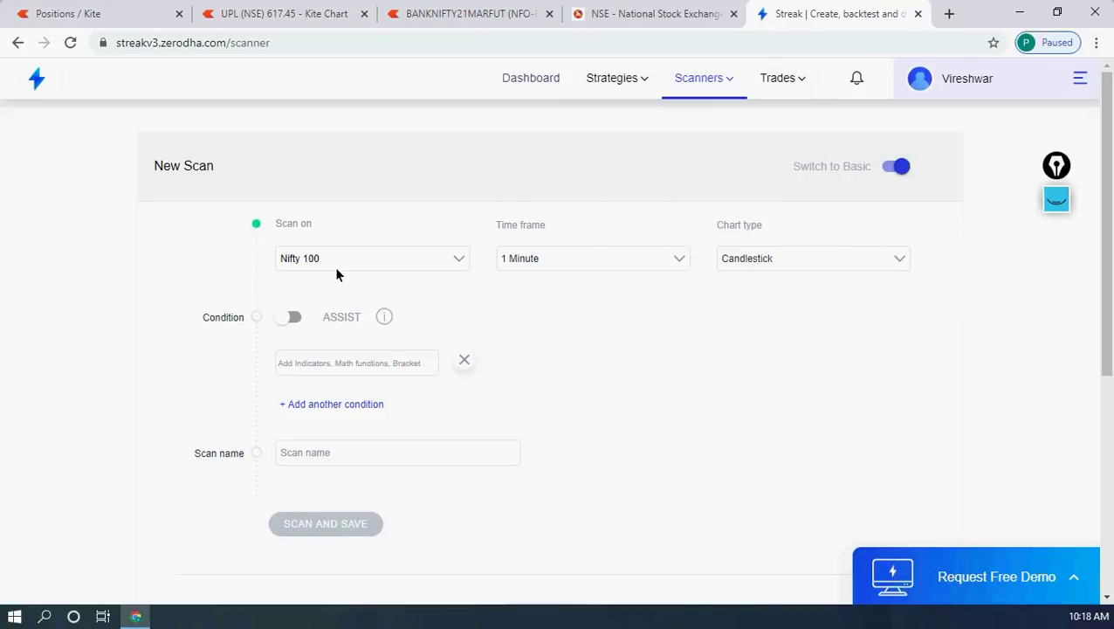
Configure the new scan for Nifty 50 with a 1 Hour time frame and the Candlestick chart type.
click(678, 260)
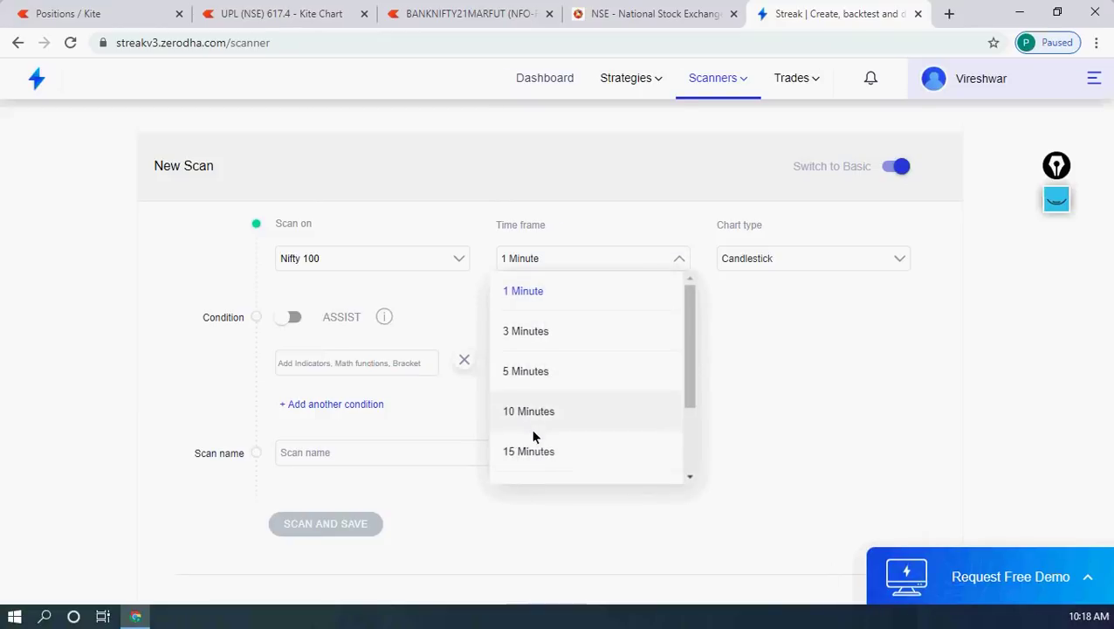
scroll(693, 372, down, 1)
scroll(693, 375, down, 1)
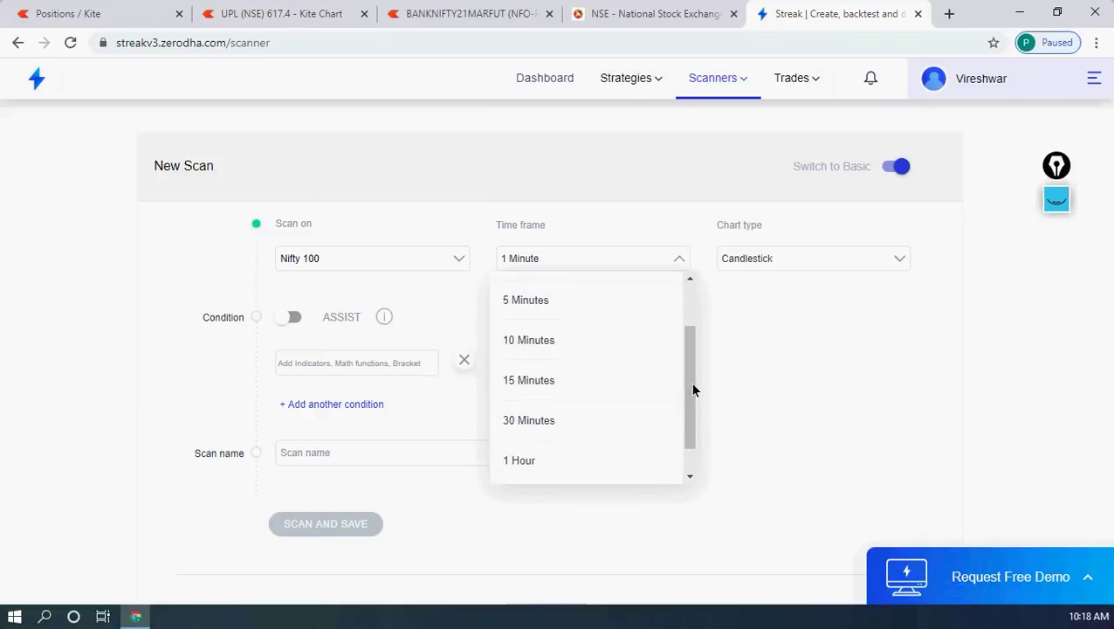
click(520, 461)
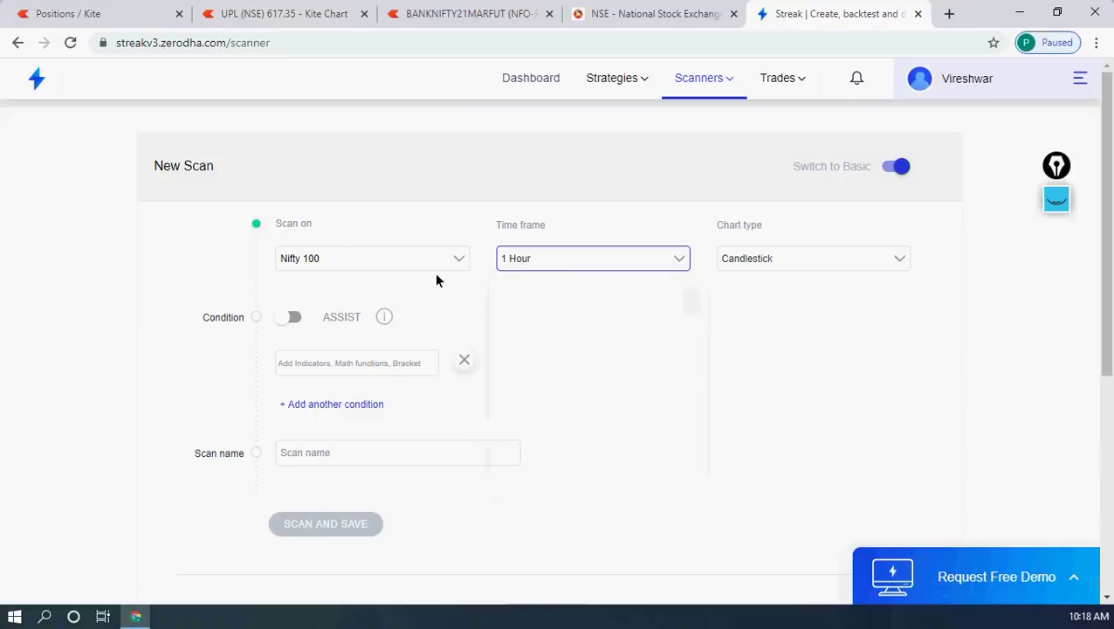
click(457, 258)
click(312, 324)
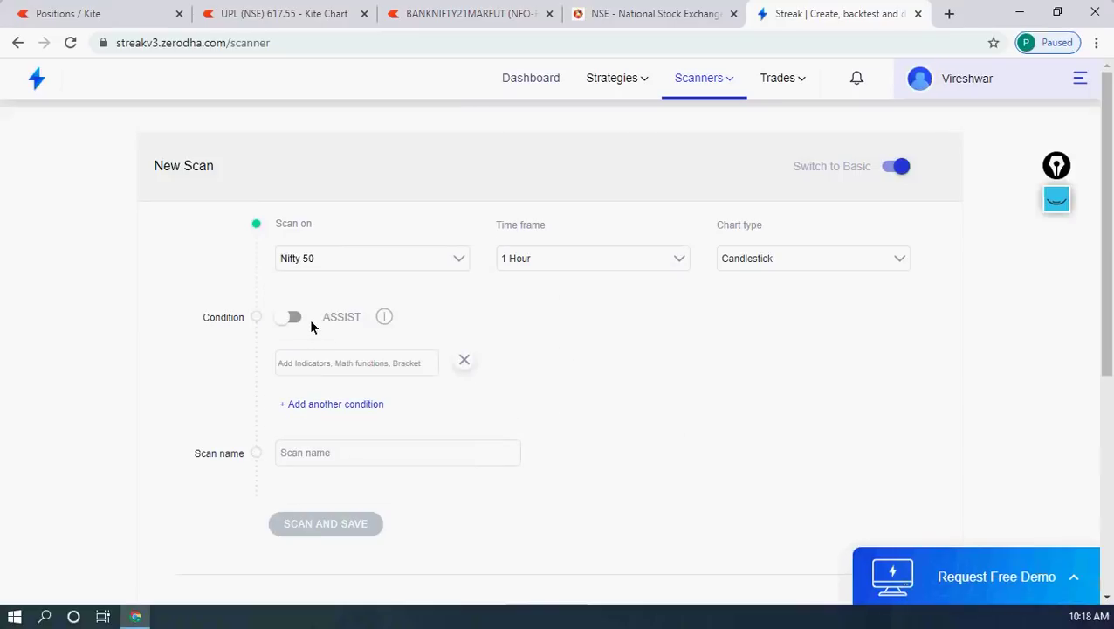
click(793, 261)
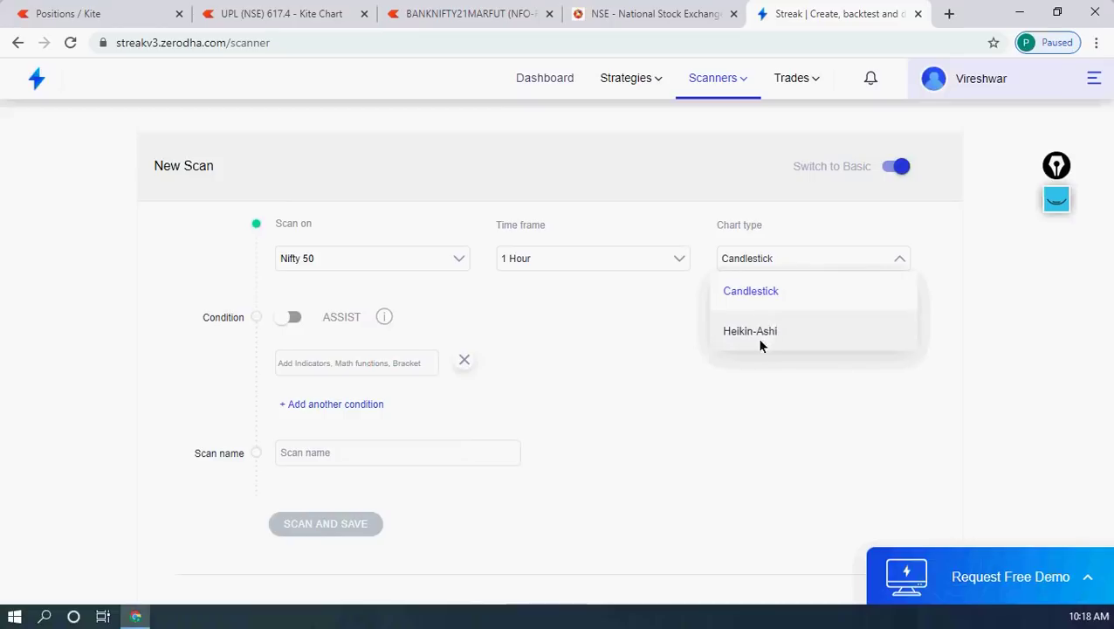
click(760, 293)
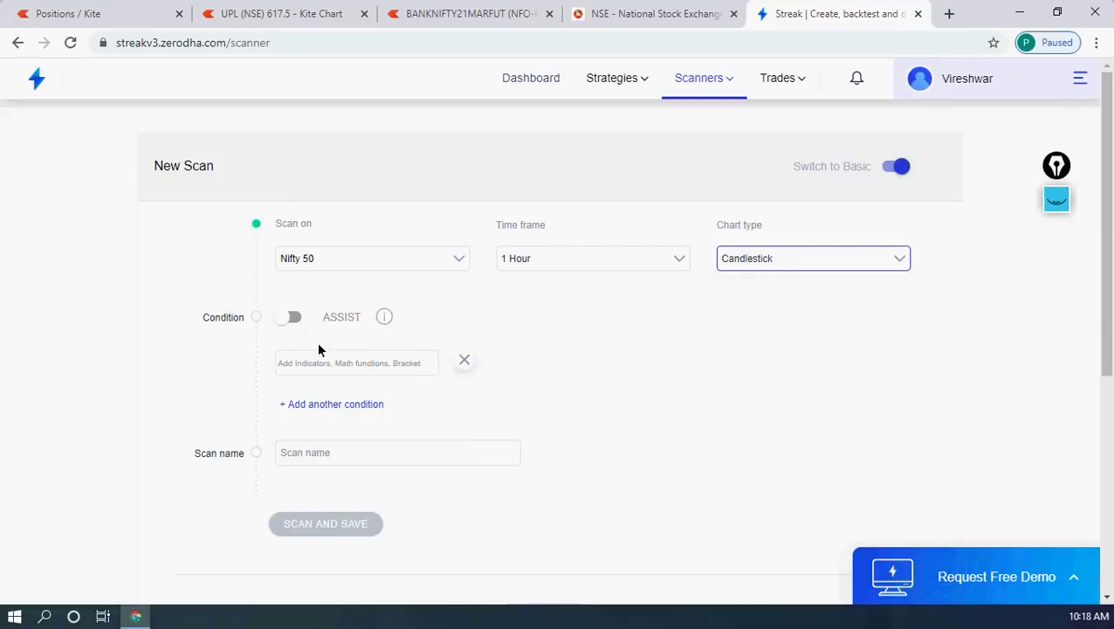
Enable condition assist and add the Moving average indicator as the scan's first condition.
click(287, 317)
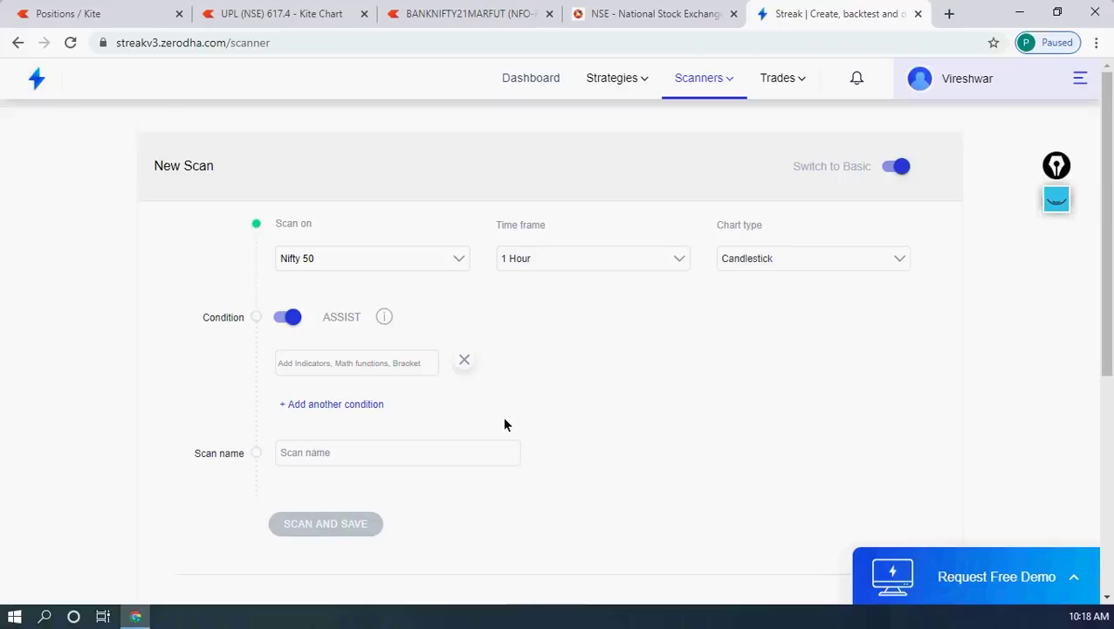
click(337, 406)
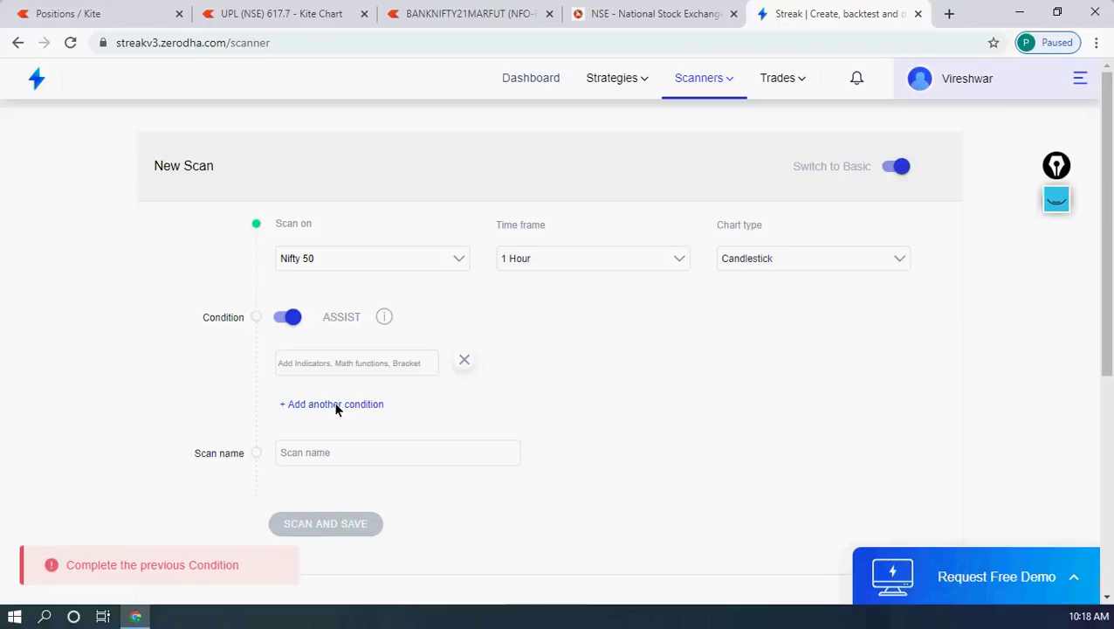
click(333, 366)
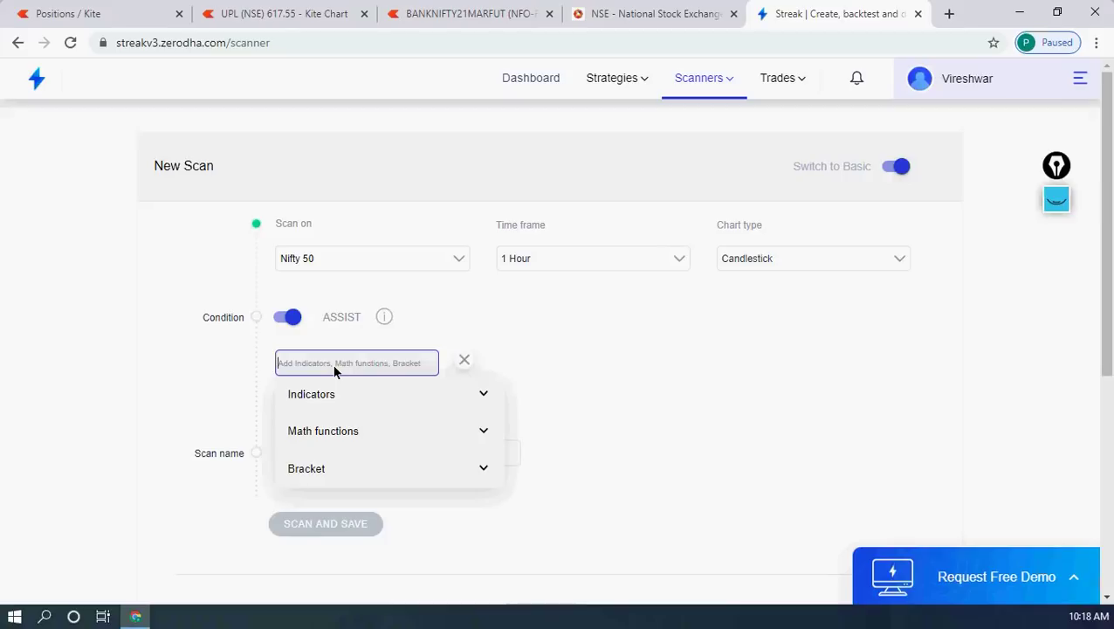
text(moving)
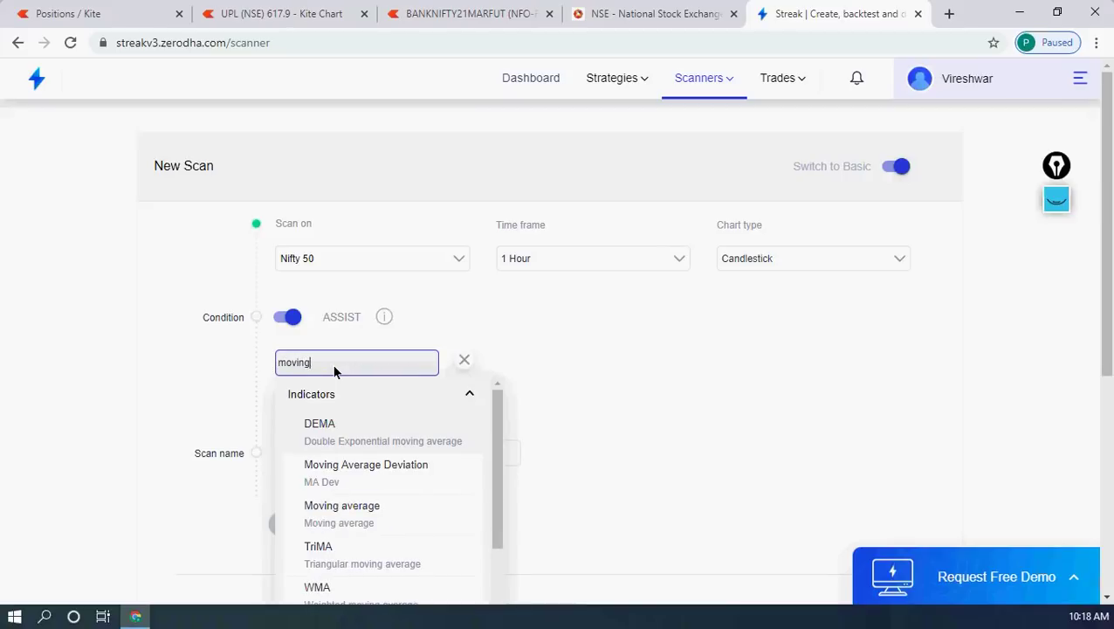
click(331, 508)
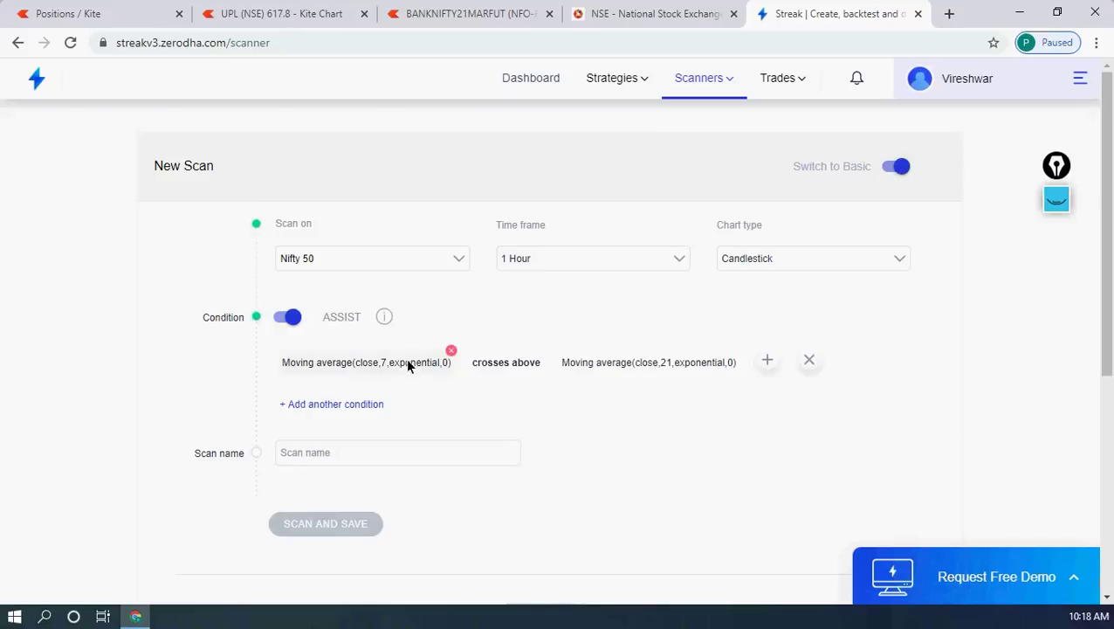
click(391, 363)
drag(343, 508, 289, 515)
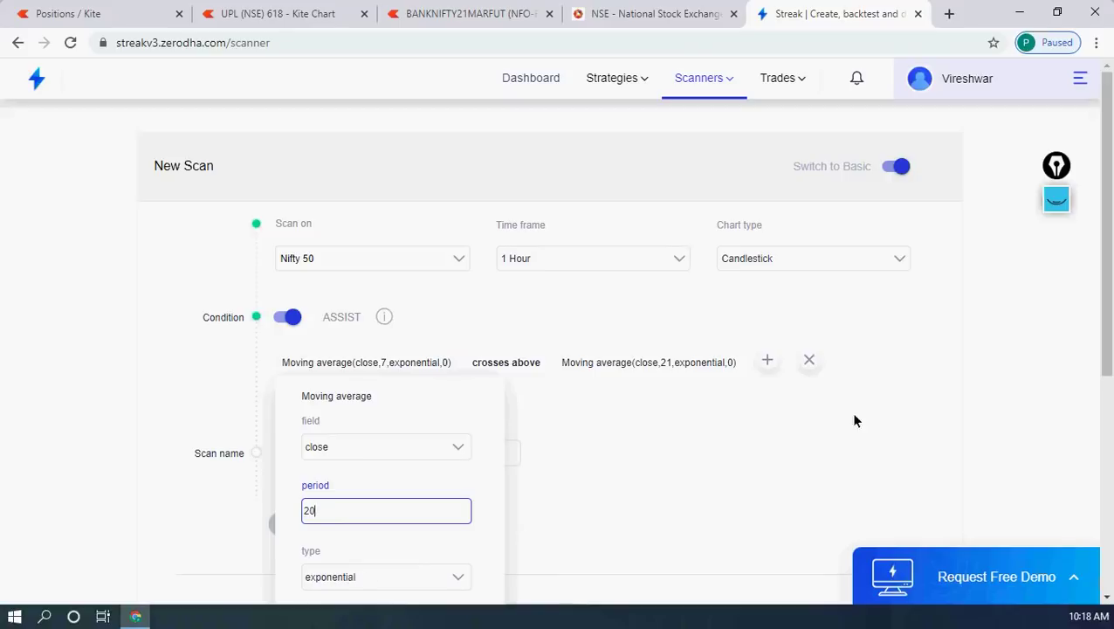
drag(1106, 328, 1105, 426)
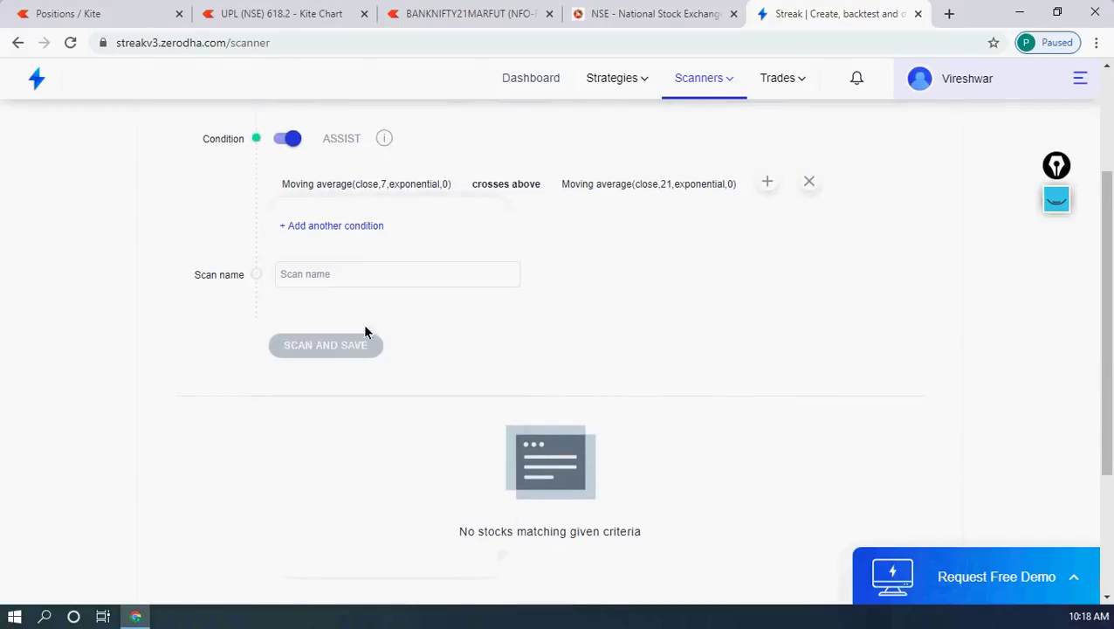
Set the period of the condition's first moving average to 20.
click(354, 186)
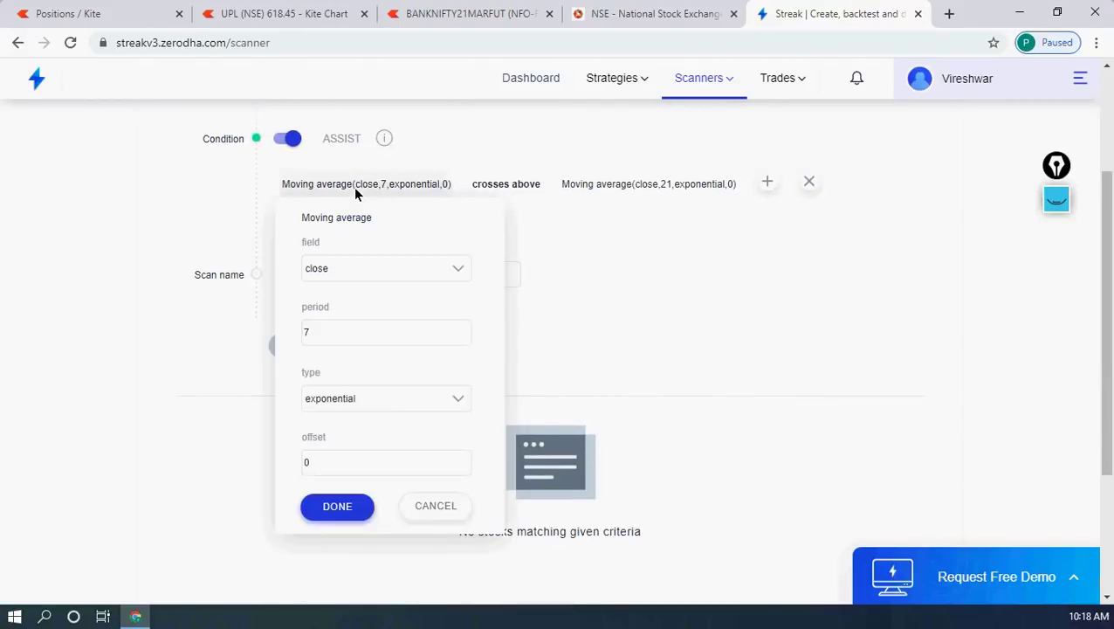
drag(330, 333, 294, 339)
text(20)
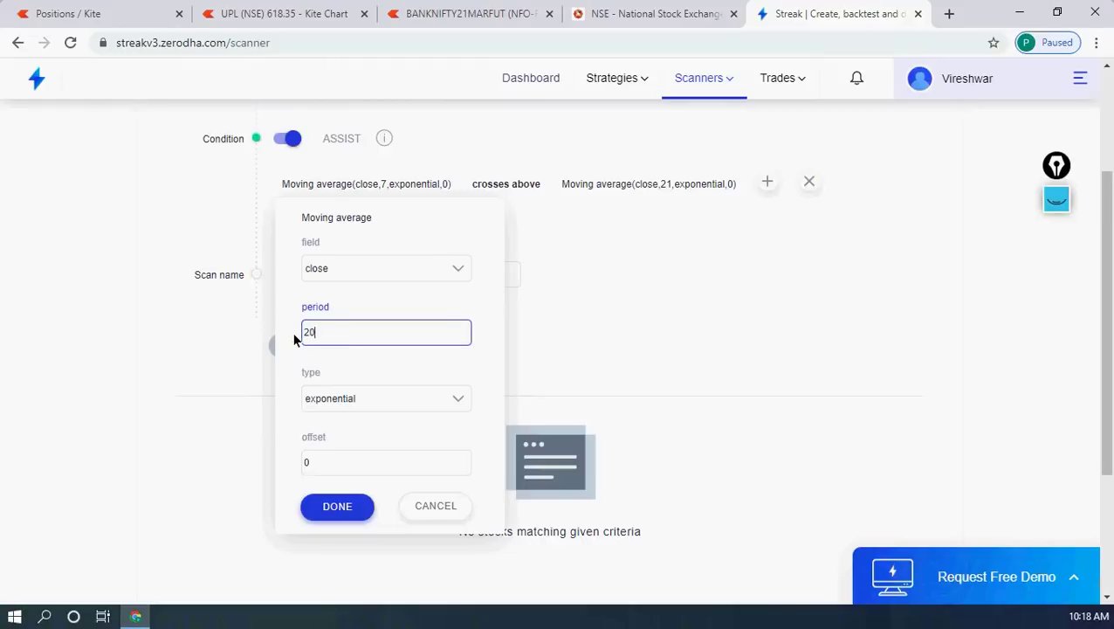
click(333, 507)
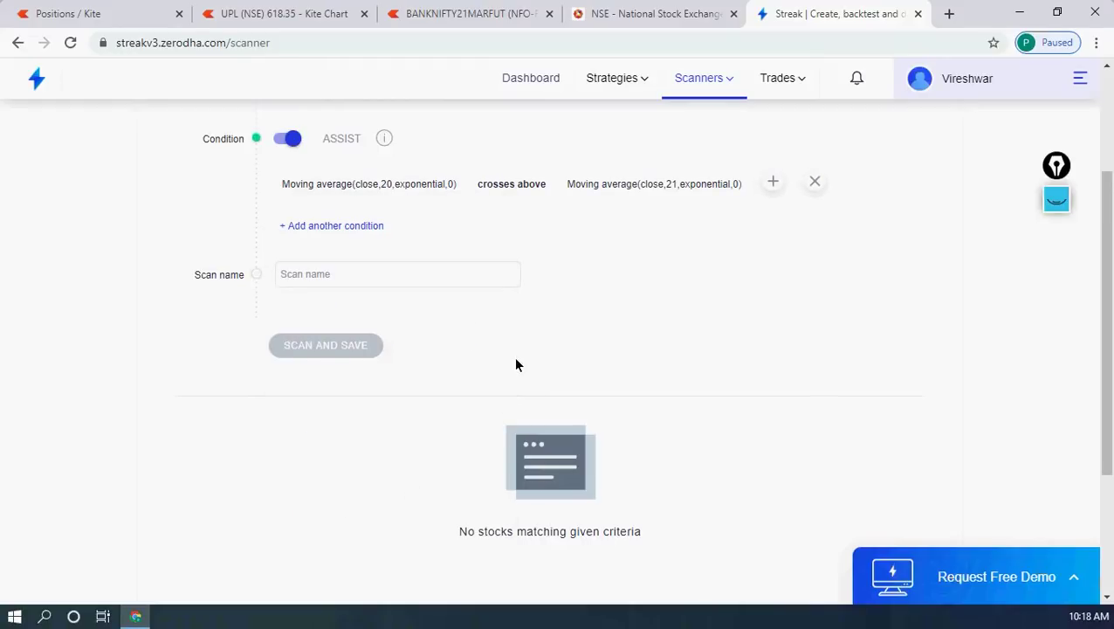
Change the comparator between the two moving averages to higher than.
click(545, 173)
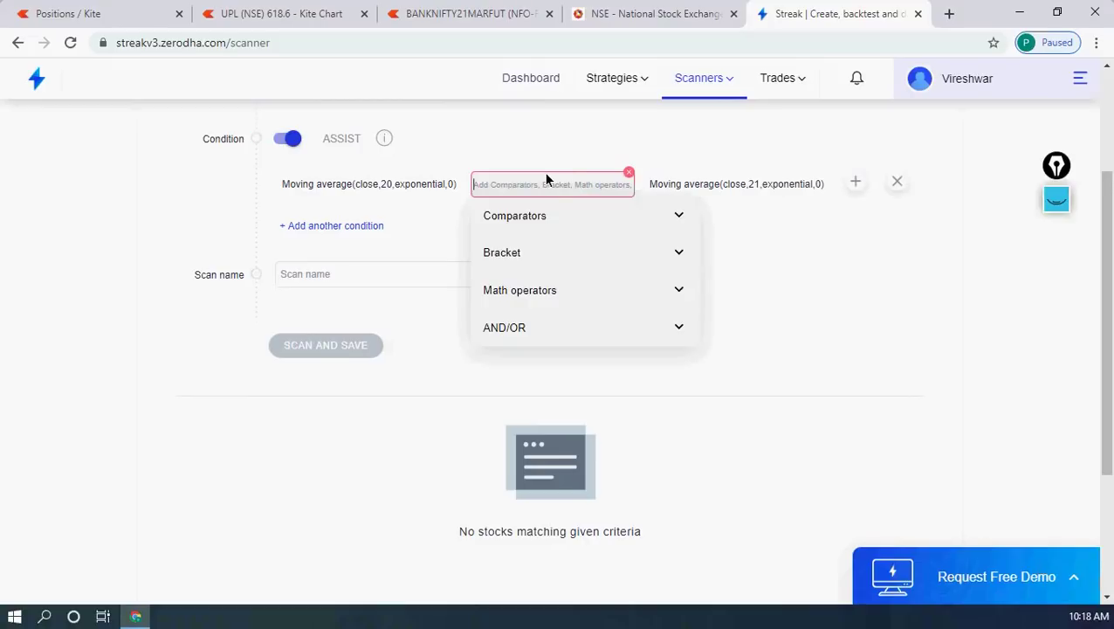
click(541, 218)
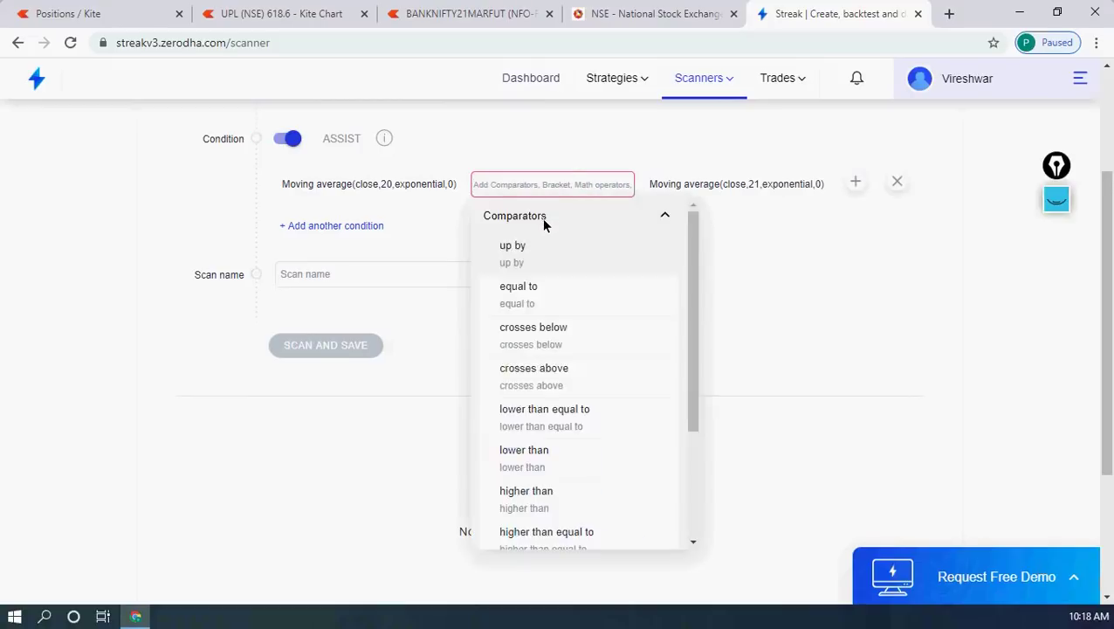
click(536, 495)
Set the period of the condition's second moving average to 50.
click(632, 192)
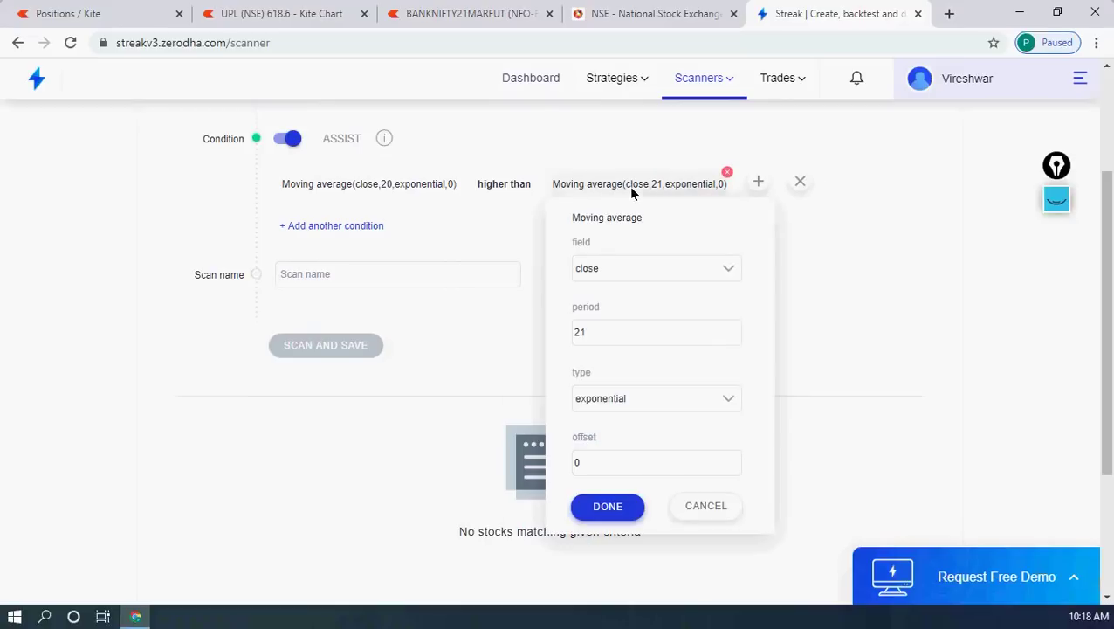
click(590, 336)
text(50)
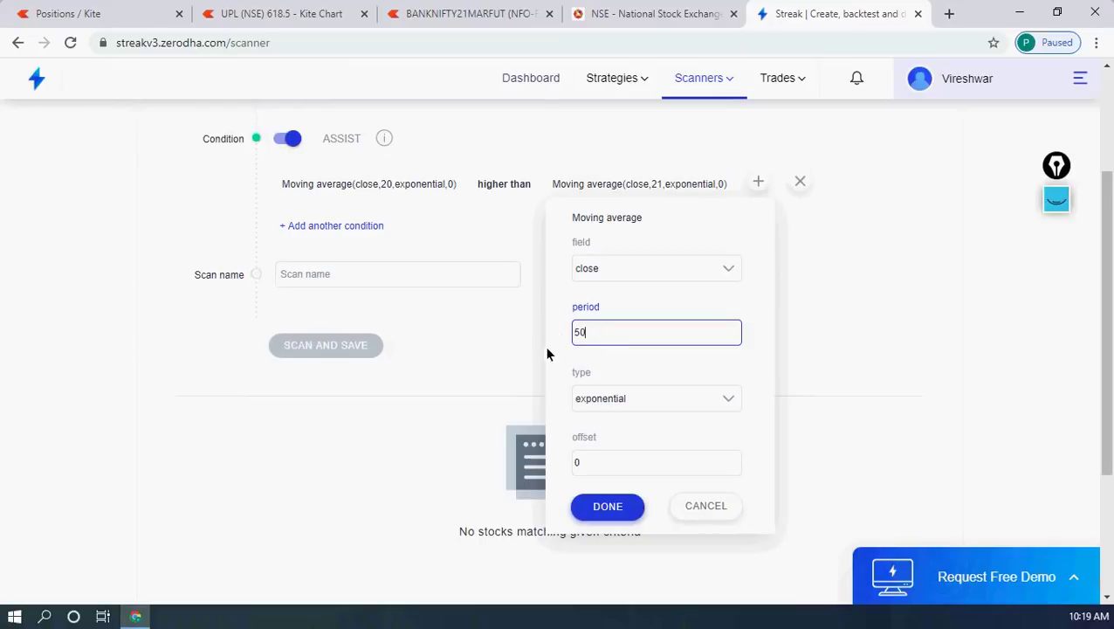
click(608, 507)
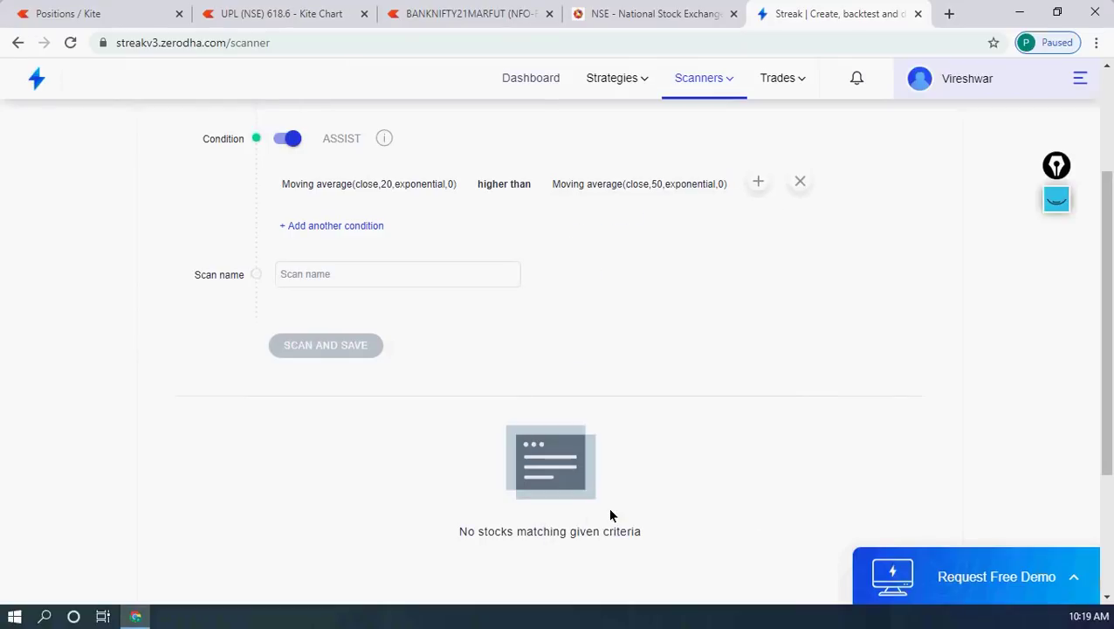
Add a second "and" condition using the Moving average indicator and set the period of its first moving average to 20.
click(343, 227)
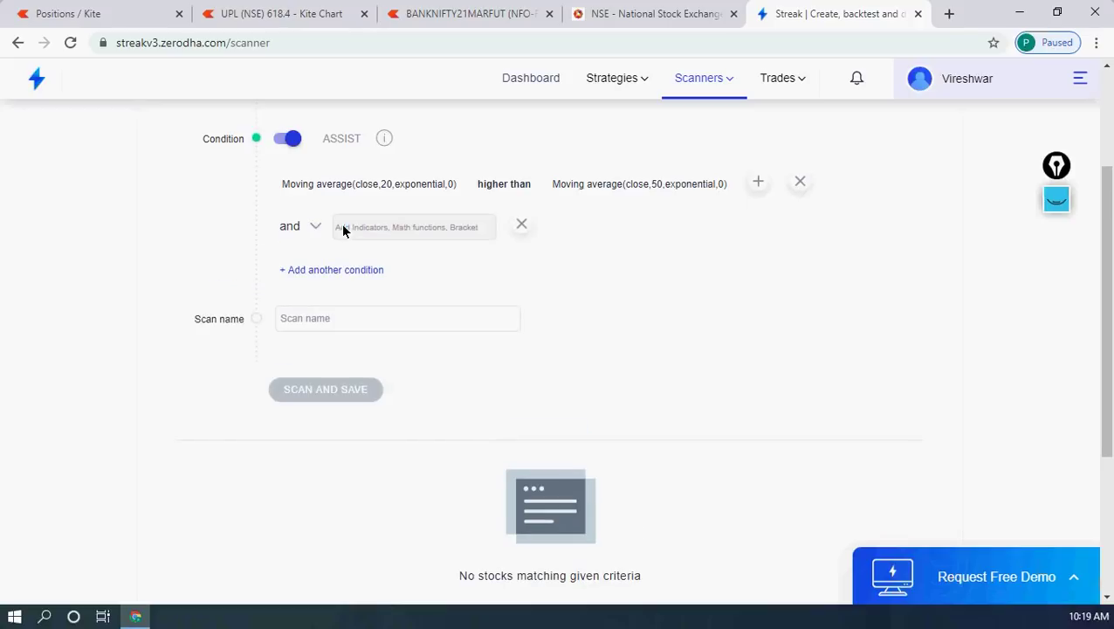
click(343, 228)
text(moving)
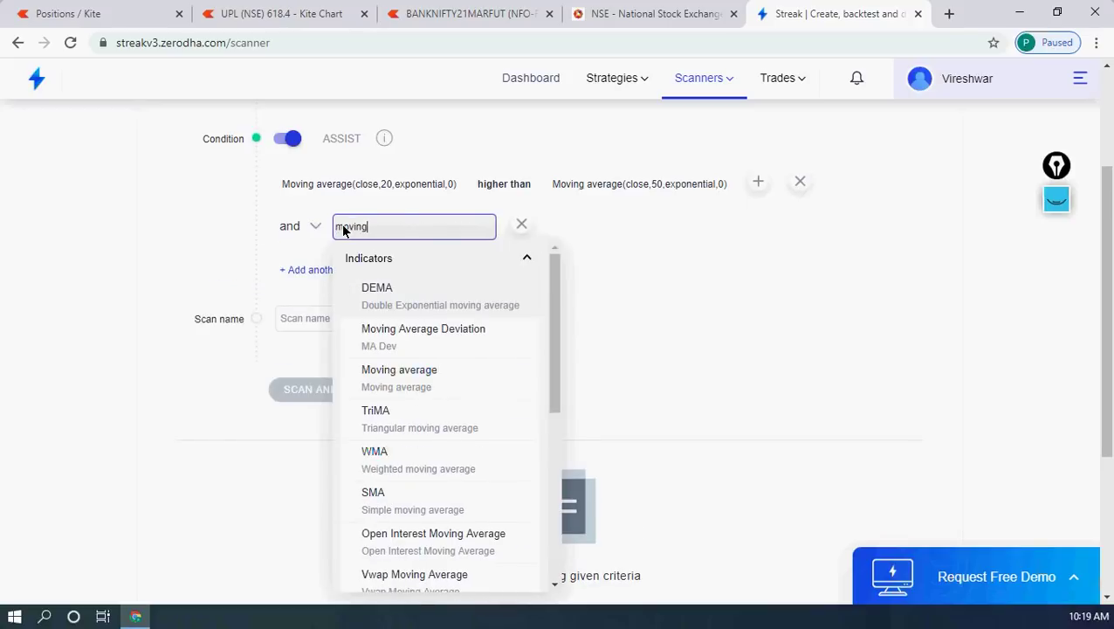
click(367, 374)
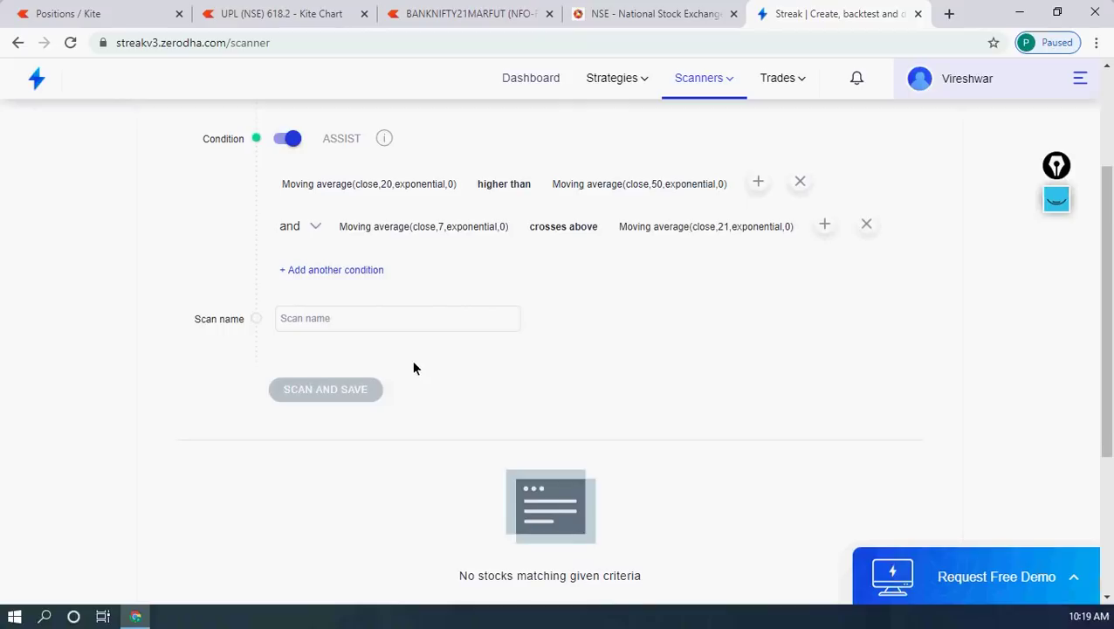
click(444, 228)
double_click(373, 376)
text(20)
click(394, 548)
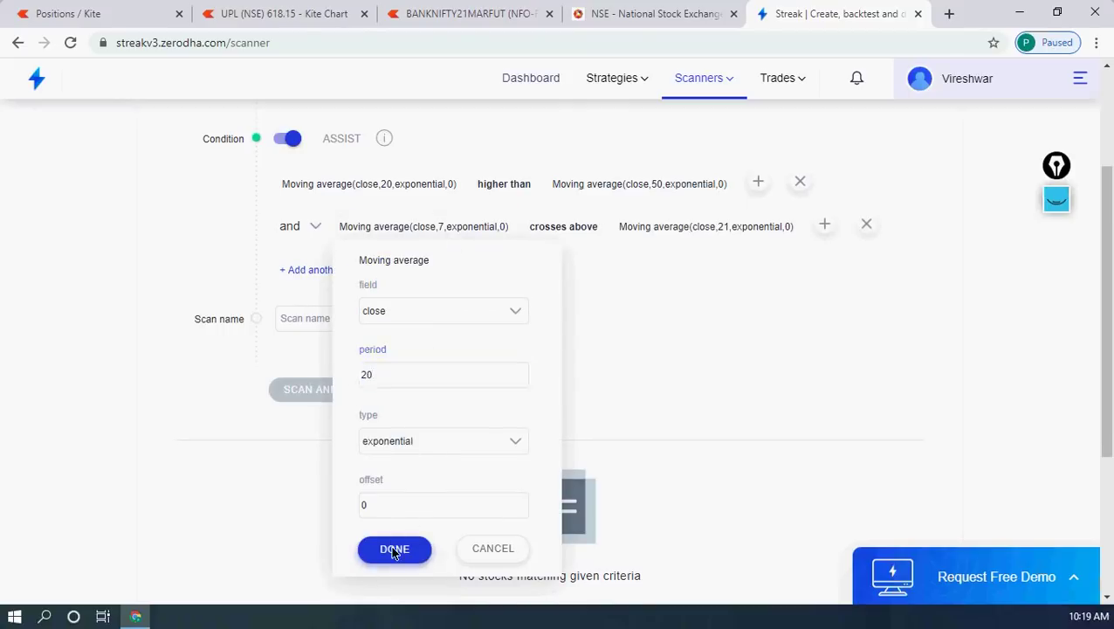
Change the second condition's comparator to higher than and set the period of its second moving average to 100.
click(604, 218)
click(575, 257)
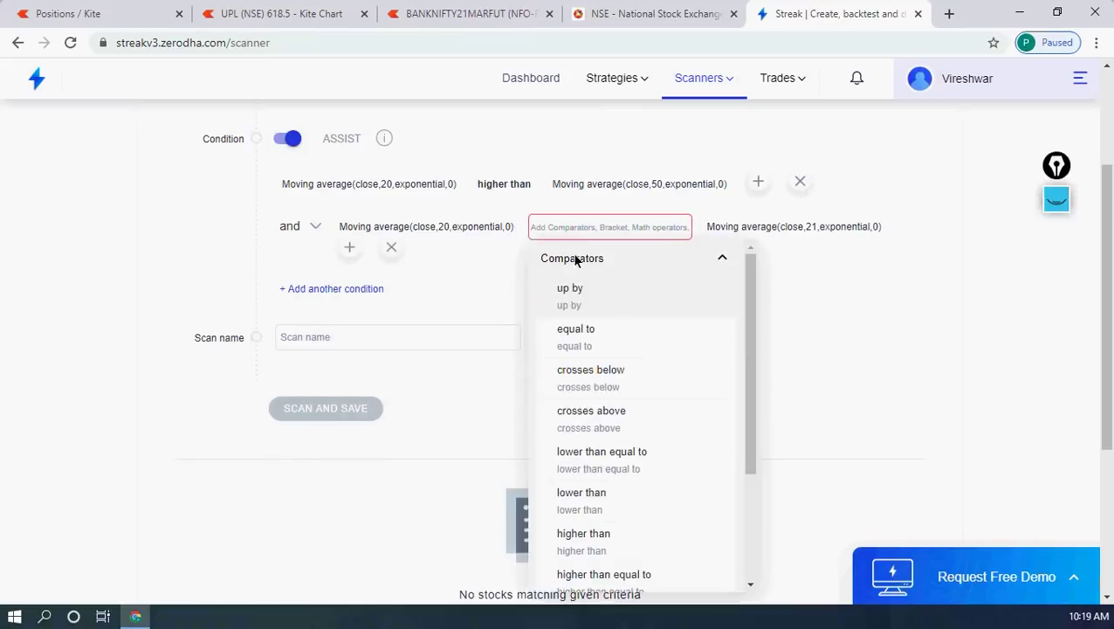
click(583, 533)
click(720, 227)
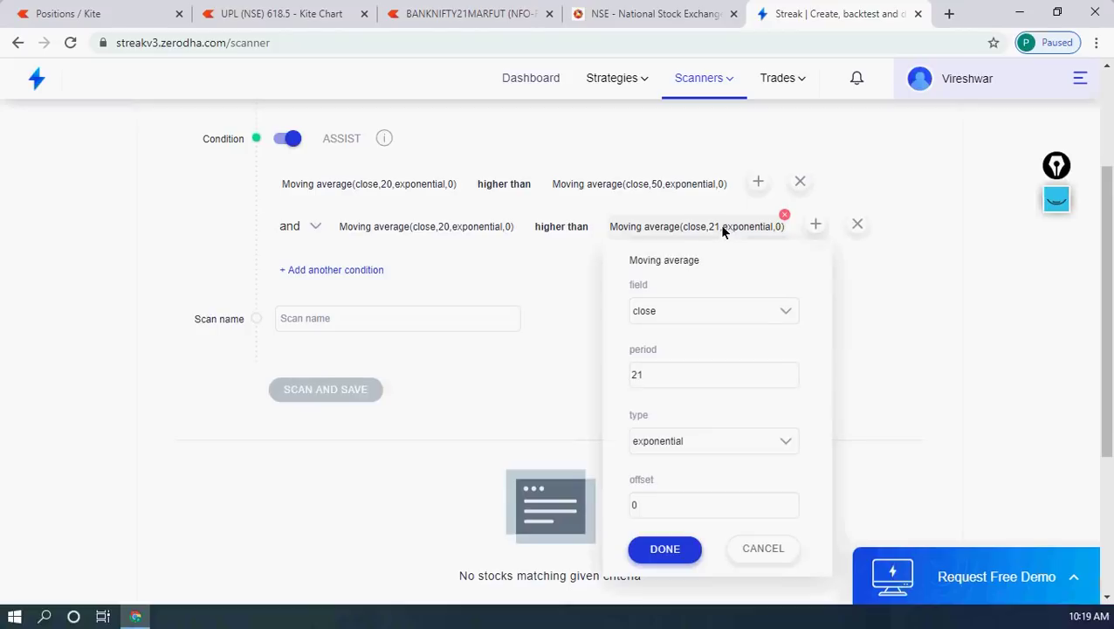
drag(656, 368, 642, 371)
text(100)
click(664, 548)
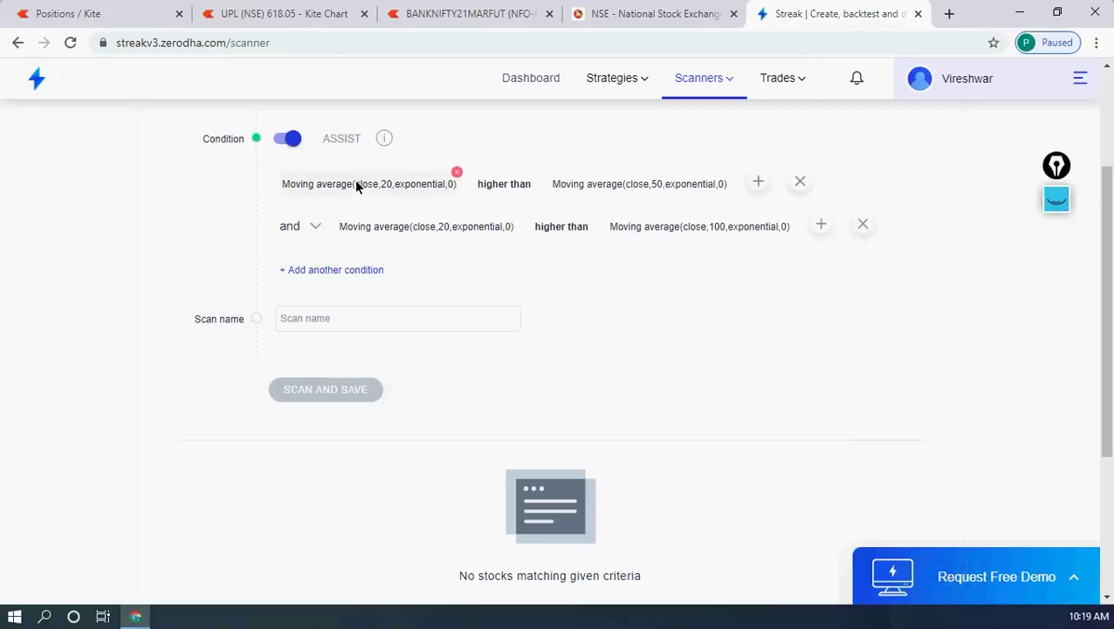
After consulting the UPL chart, add a third "and" condition with the Moving average indicator and set its first period to 20.
click(285, 14)
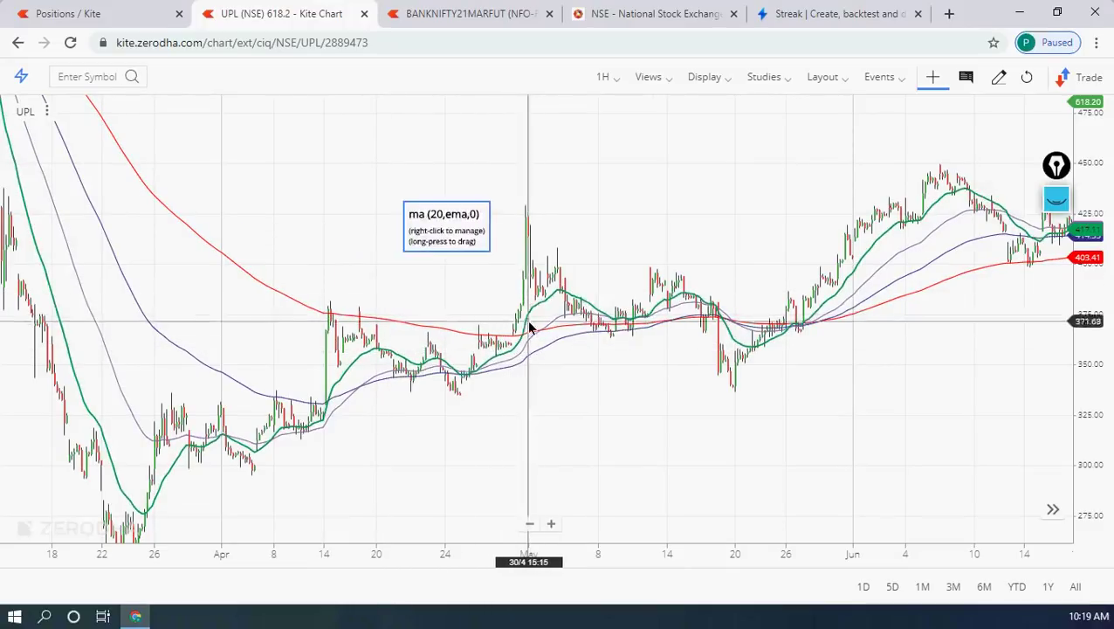
click(812, 14)
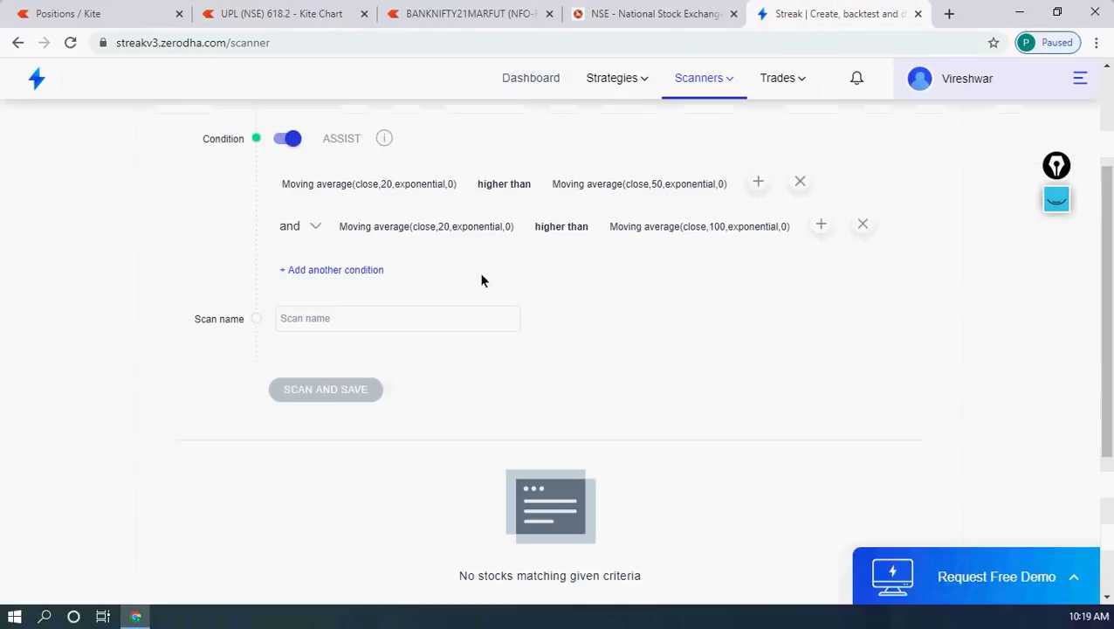
click(311, 270)
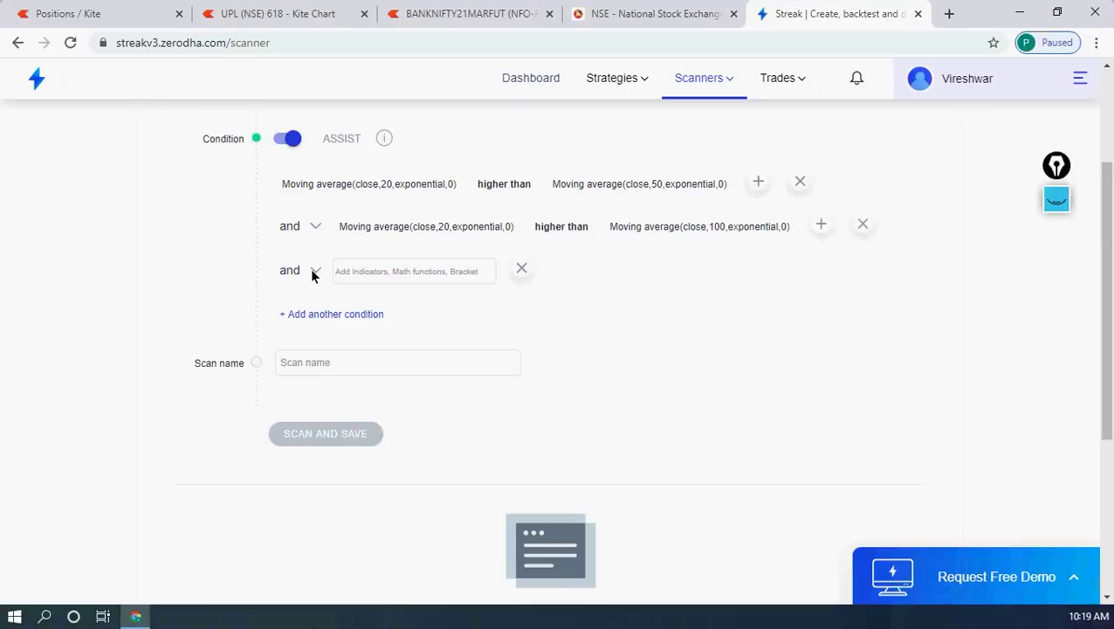
click(356, 273)
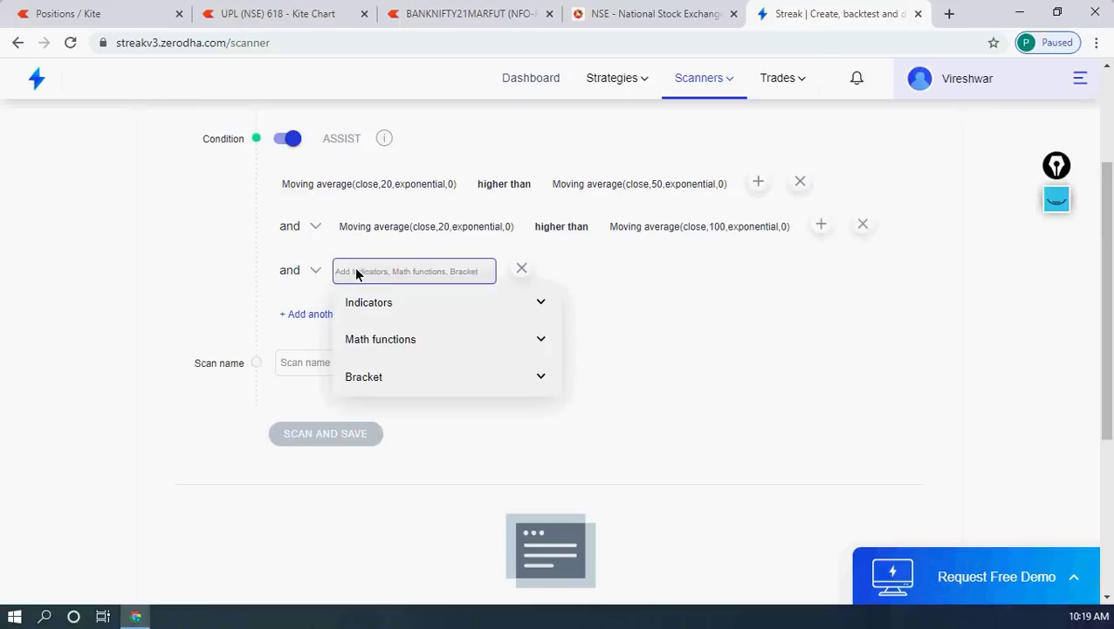
text(moving)
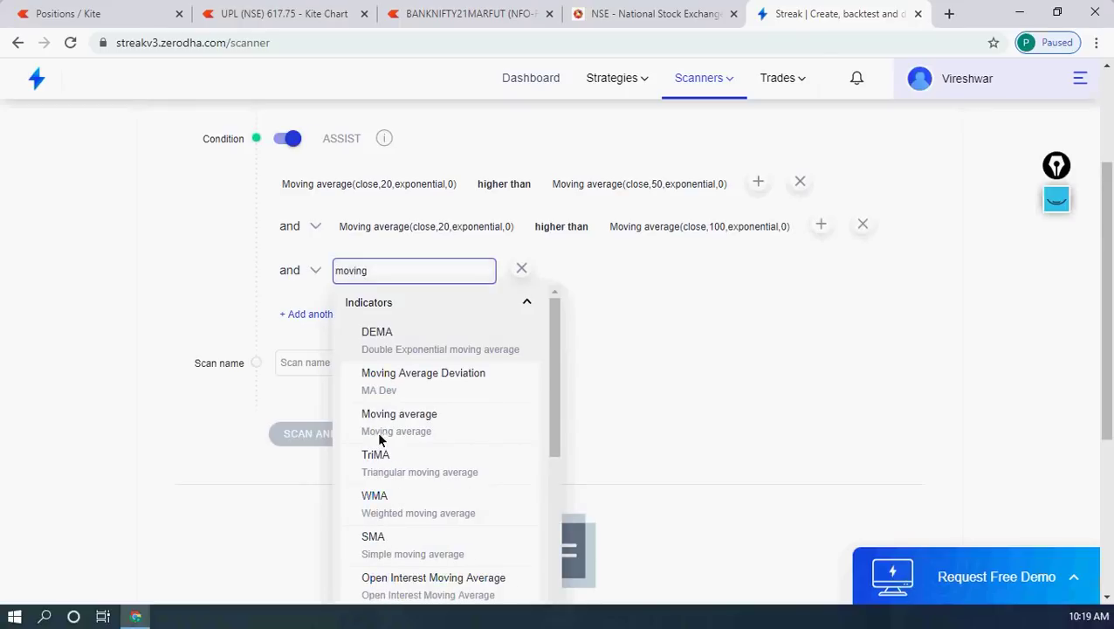
click(384, 426)
click(440, 275)
drag(388, 425, 344, 425)
text(20)
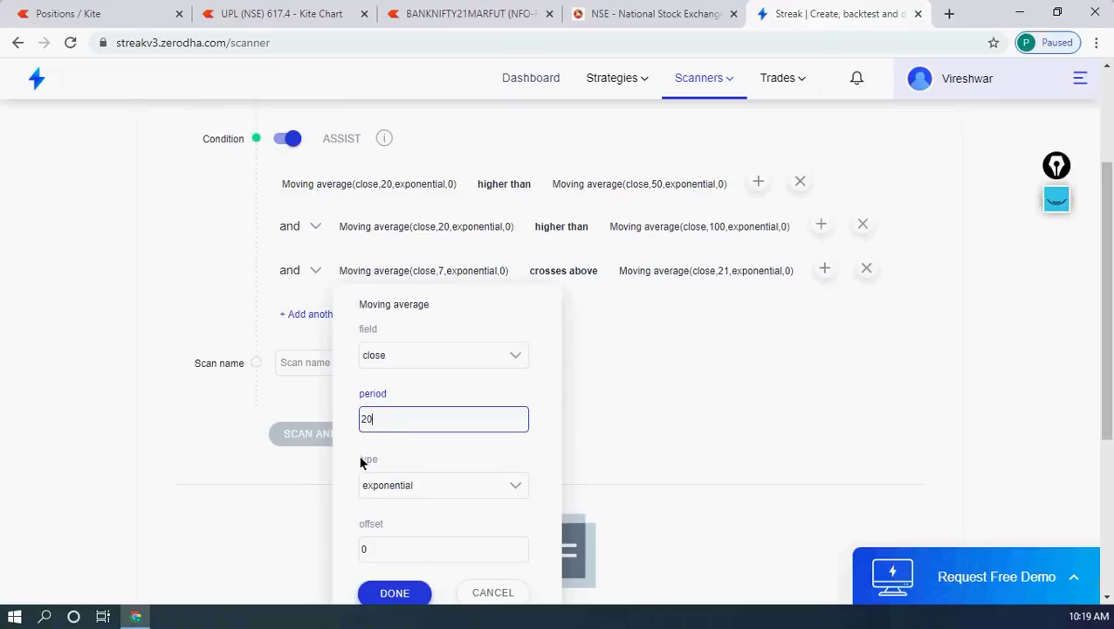
click(394, 593)
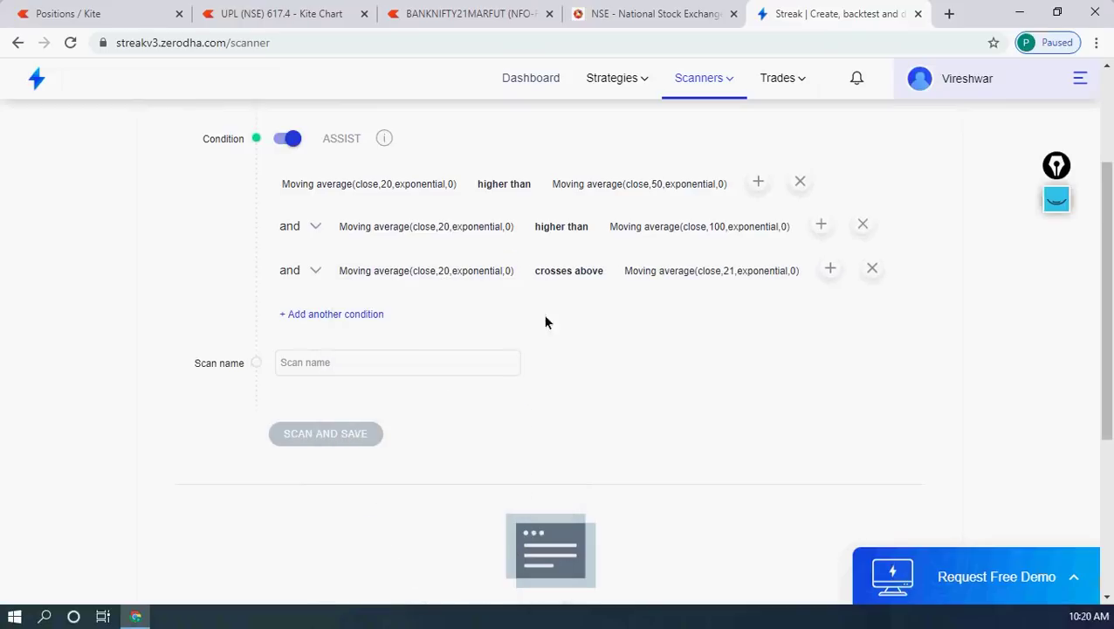
Change the third condition's comparator to lower than and set the period of its second moving average to 200.
click(602, 259)
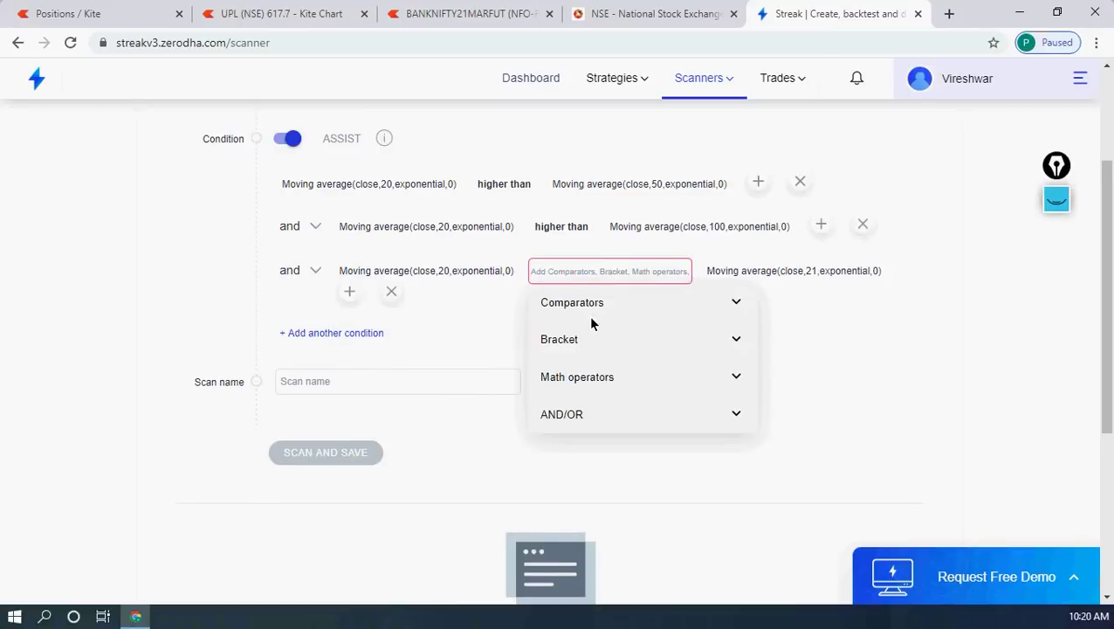
click(585, 304)
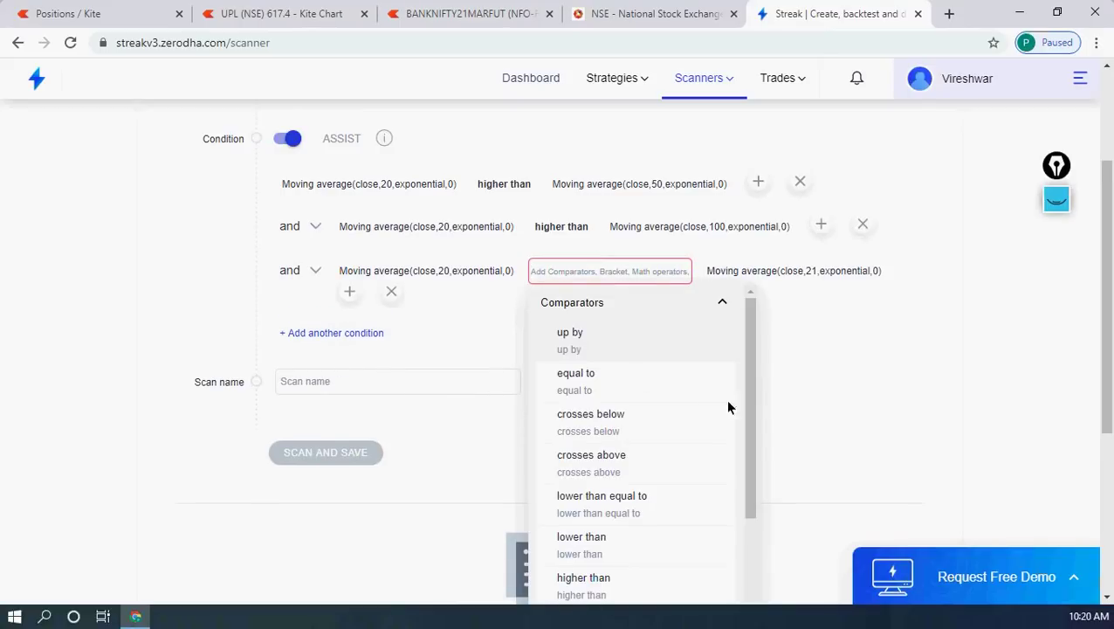
click(585, 542)
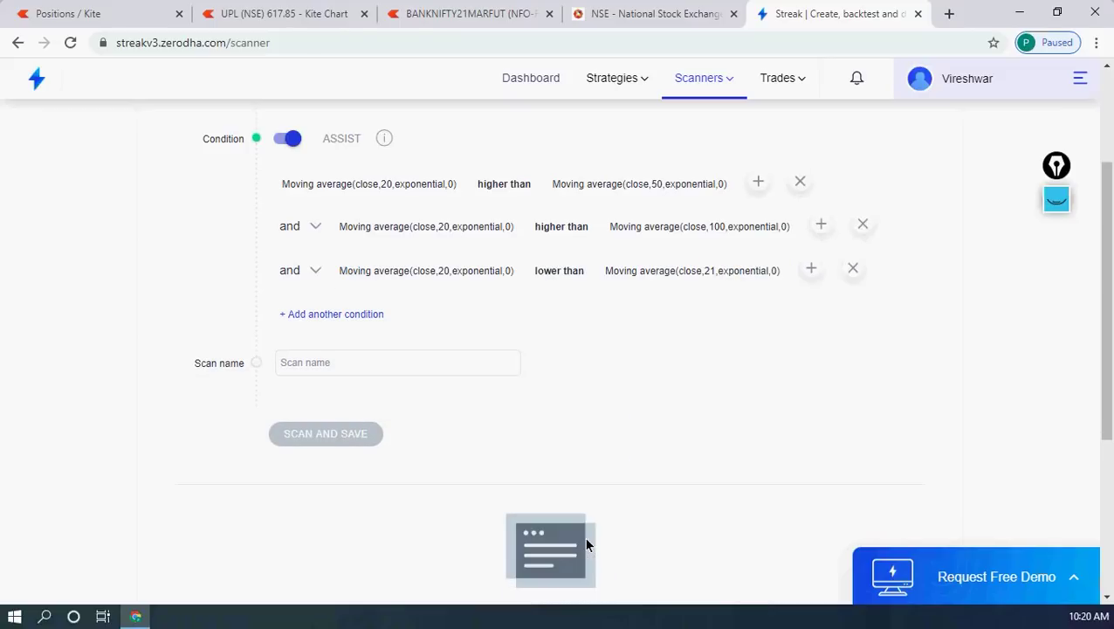
click(702, 272)
double_click(647, 419)
text(200)
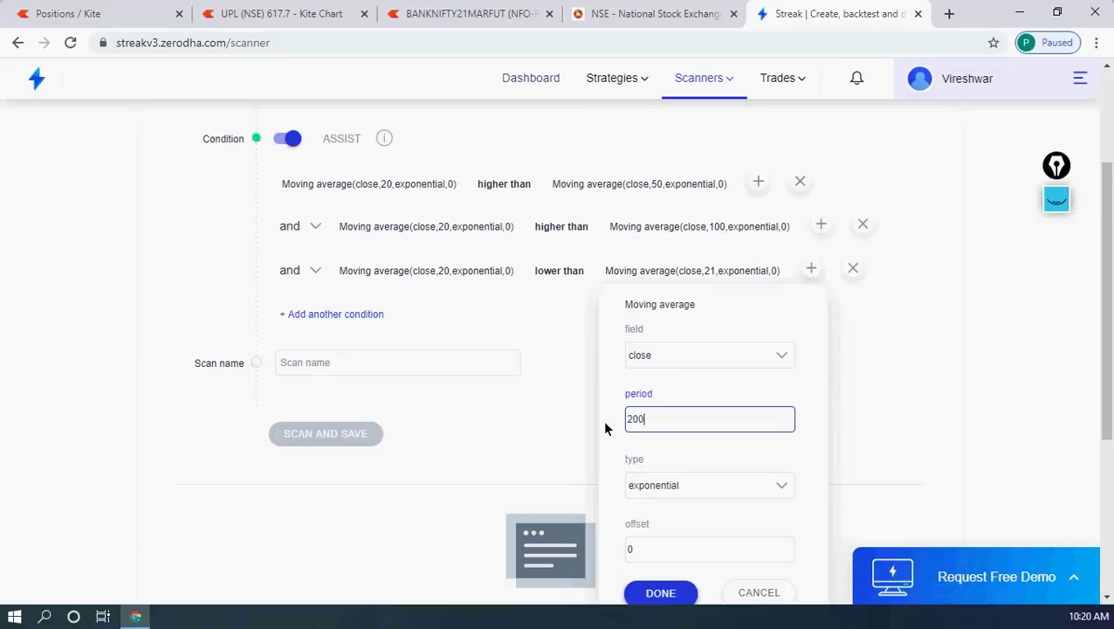
click(661, 594)
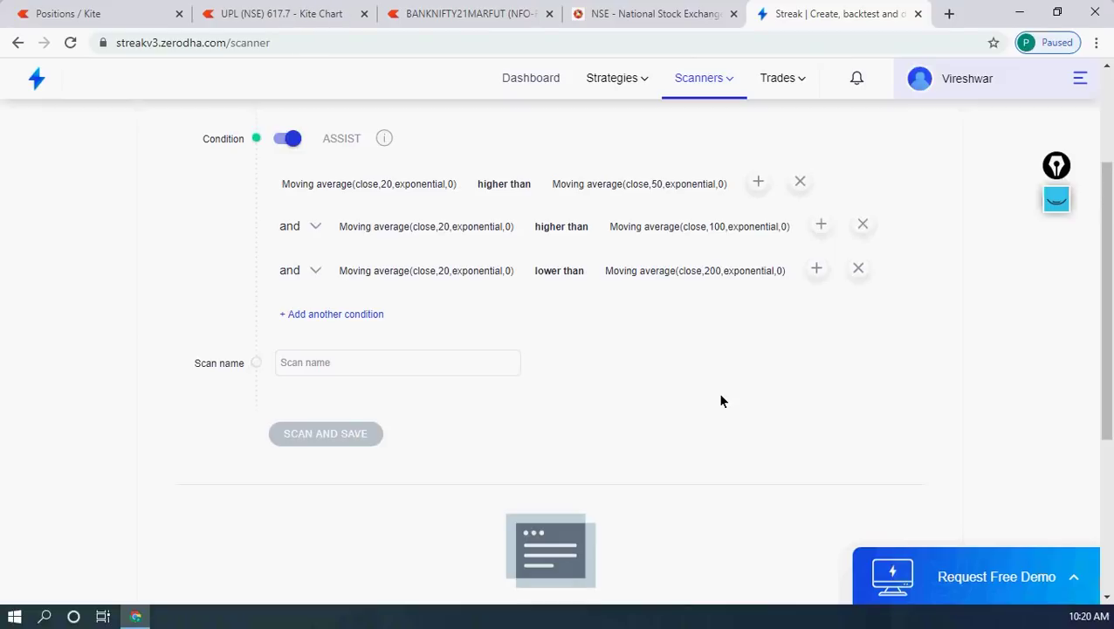
Close the NSE website and the BANKNIFTY21MARFUT chart, keeping the UPL chart and the Streak scanner open.
click(287, 16)
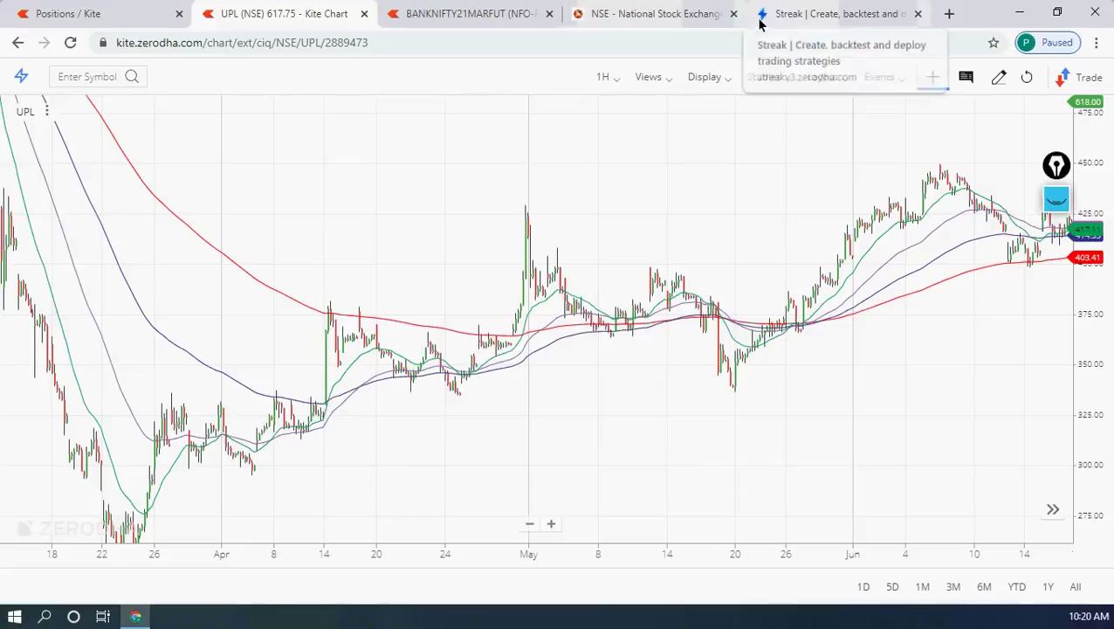
click(732, 19)
click(732, 15)
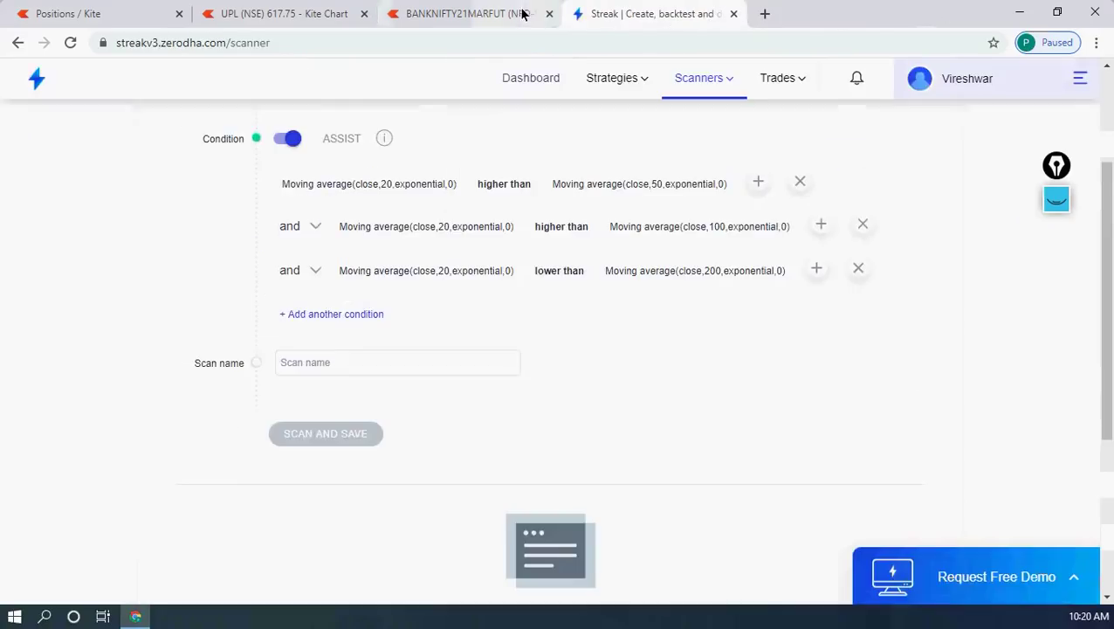
click(524, 15)
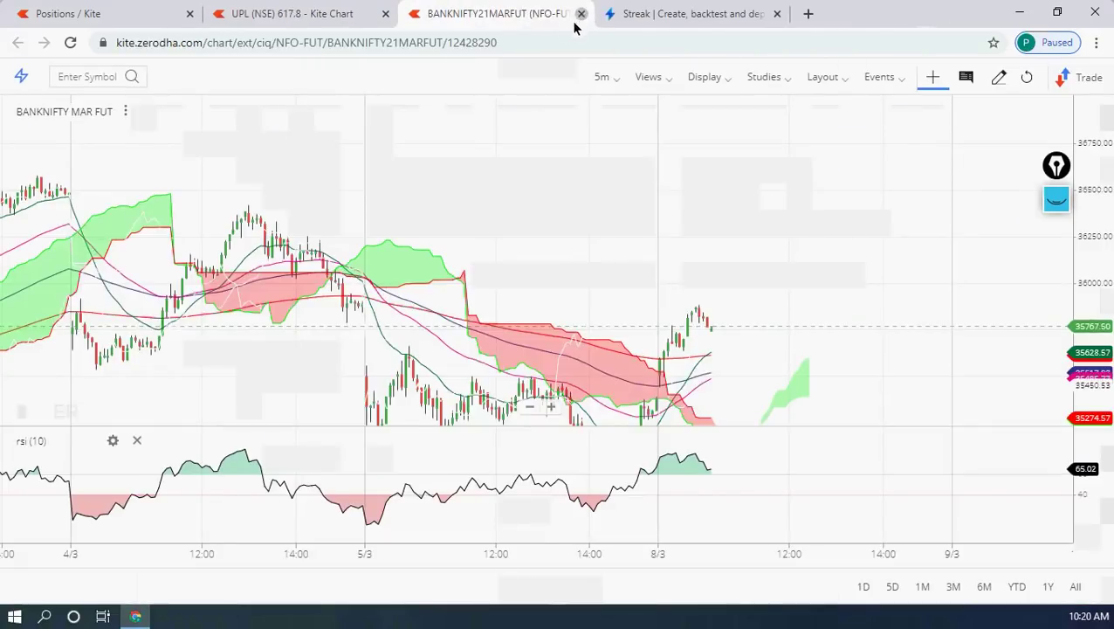
click(581, 15)
Compare the scanner's three moving average conditions with the 20, 50, 100 and 200 EMA lines on the UPL hourly chart.
click(323, 15)
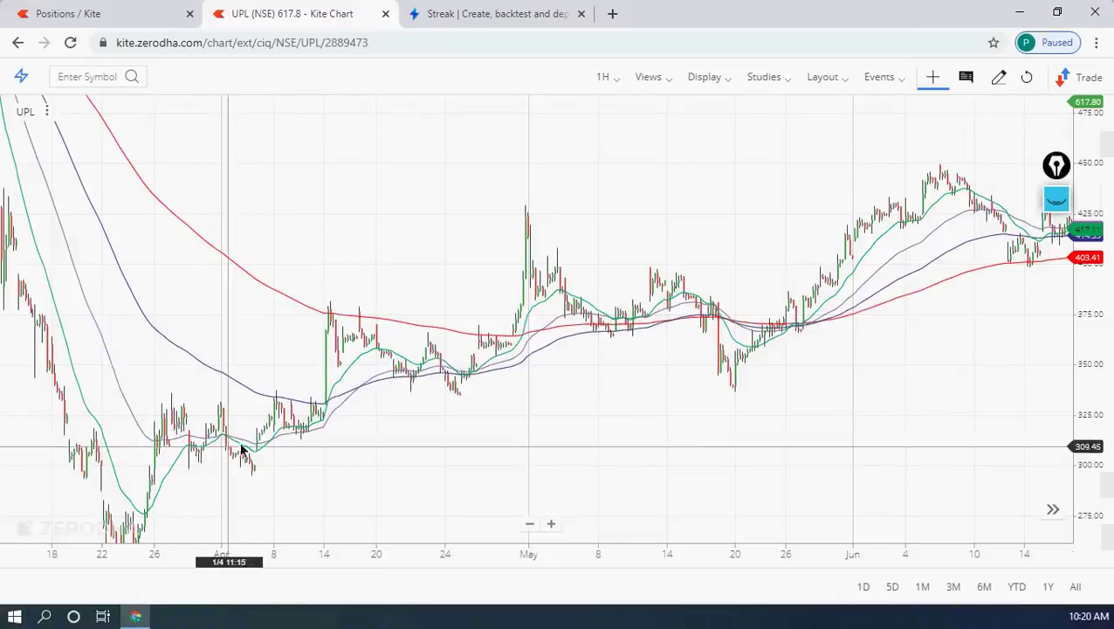
click(472, 14)
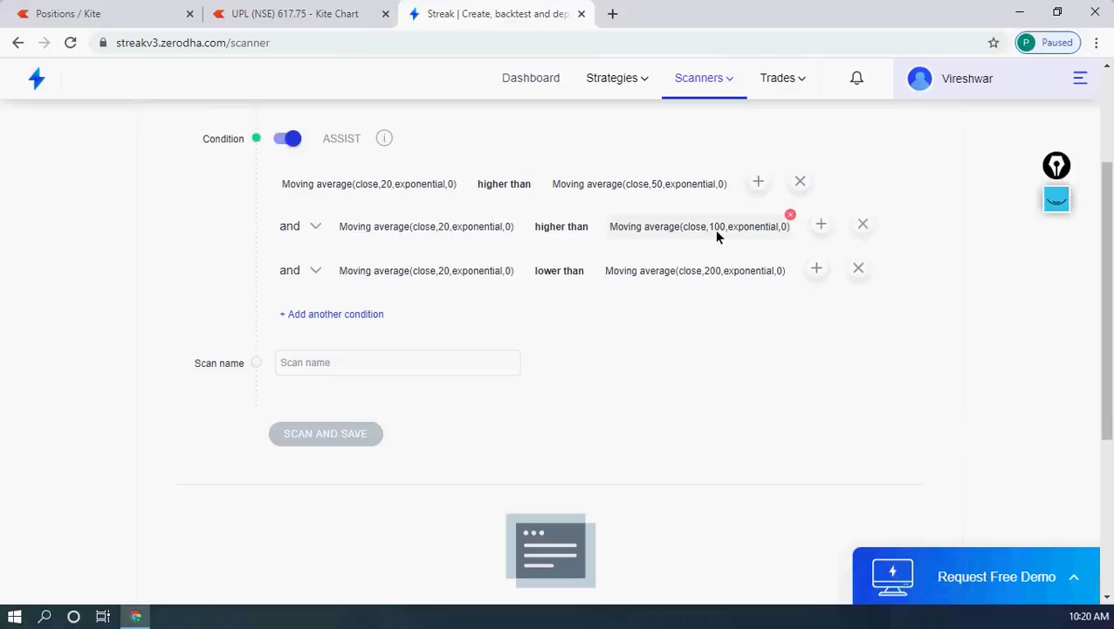
scroll(713, 226, up, 1)
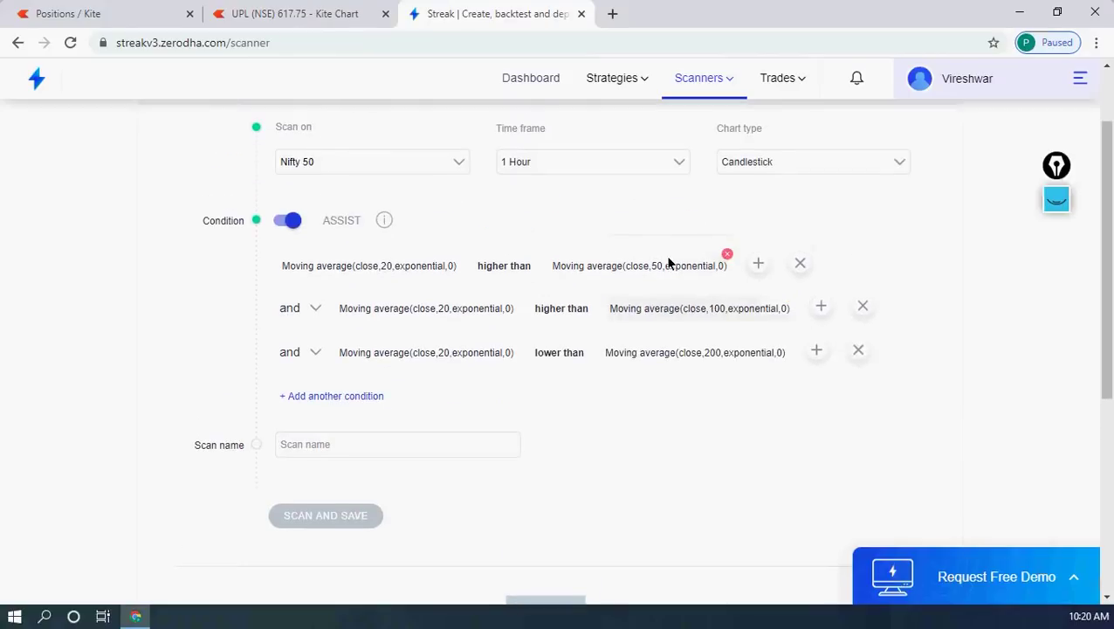
click(313, 17)
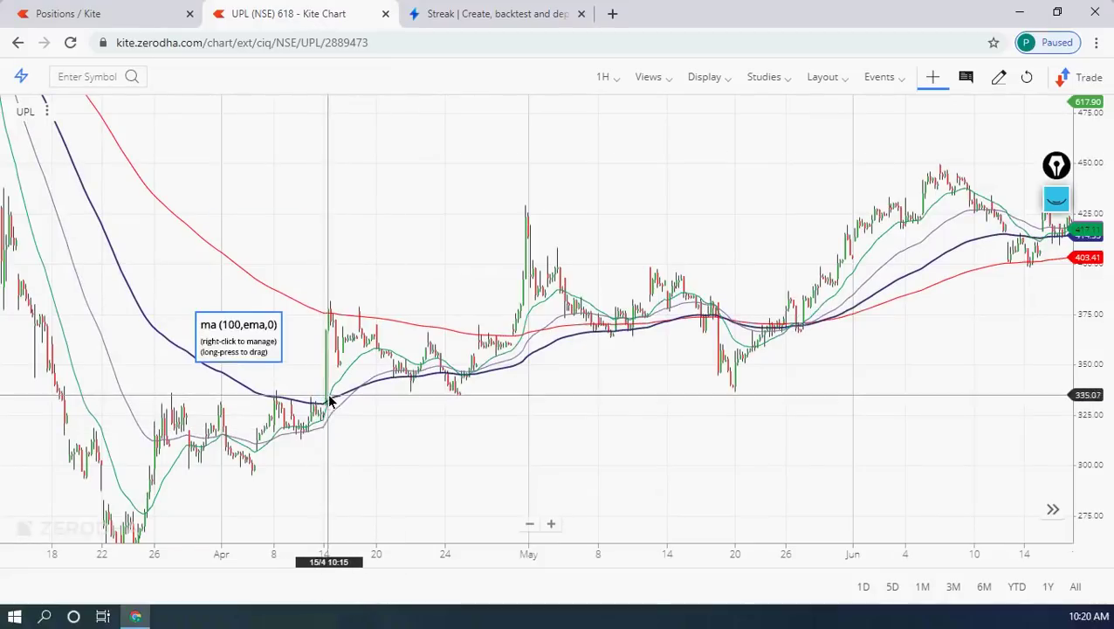
click(492, 17)
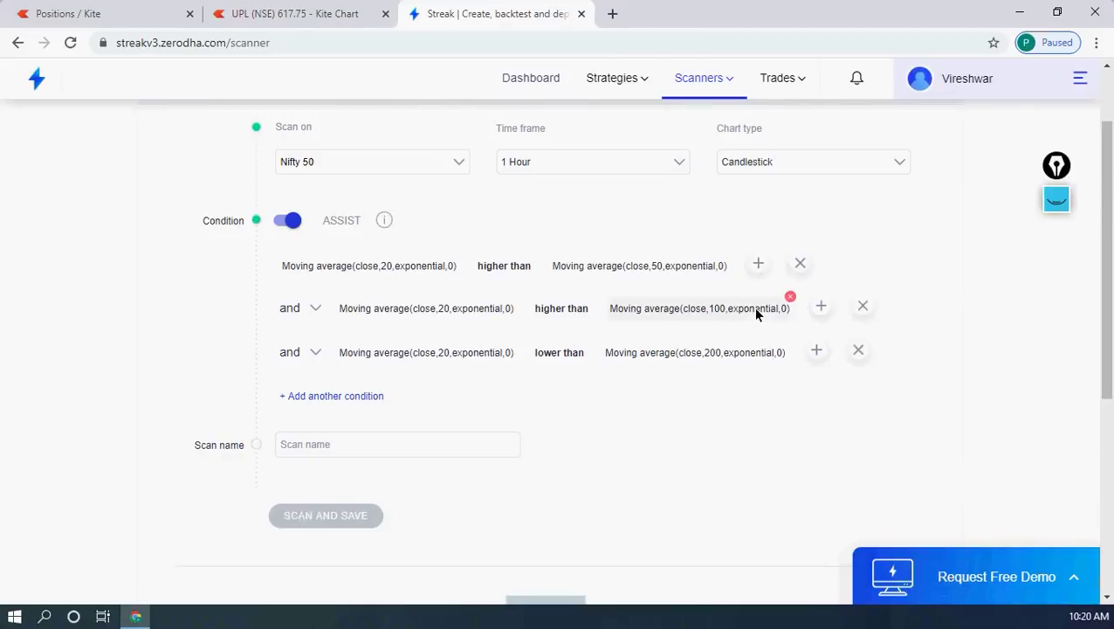
click(258, 13)
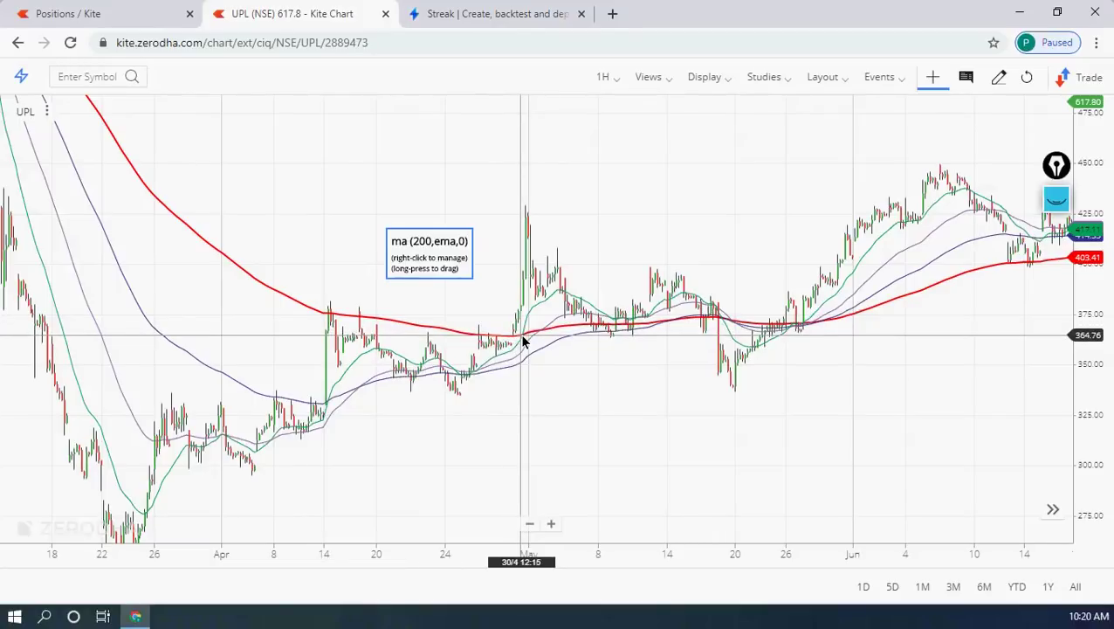
click(492, 16)
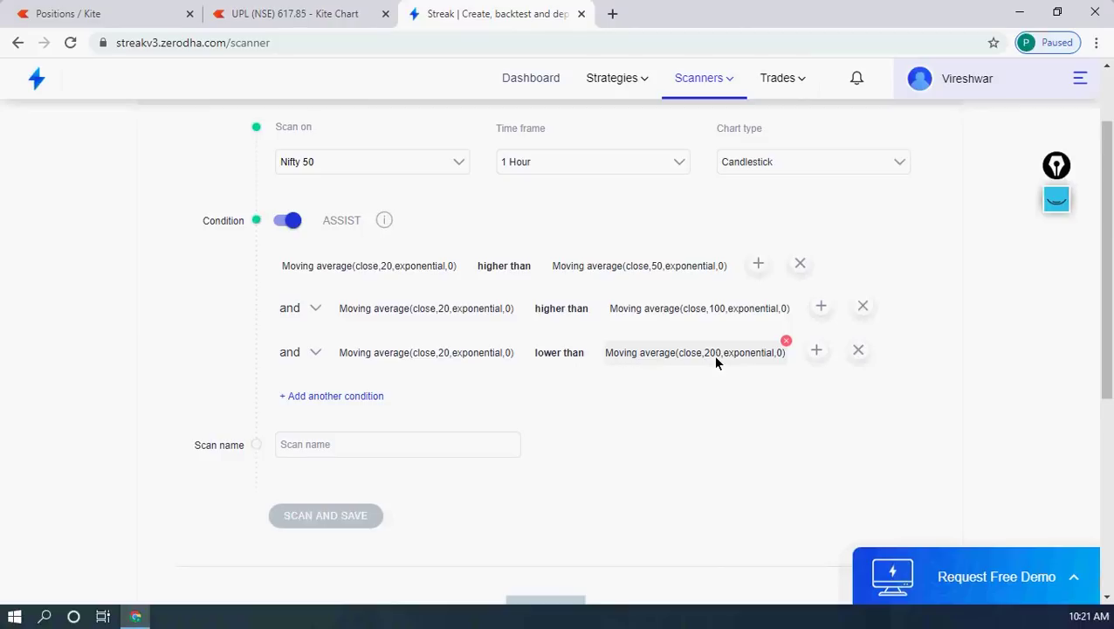
Mark the 20 EMA just below the 200 EMA near the start of May and the adjacent price rally on the UPL chart in pink ink.
click(288, 13)
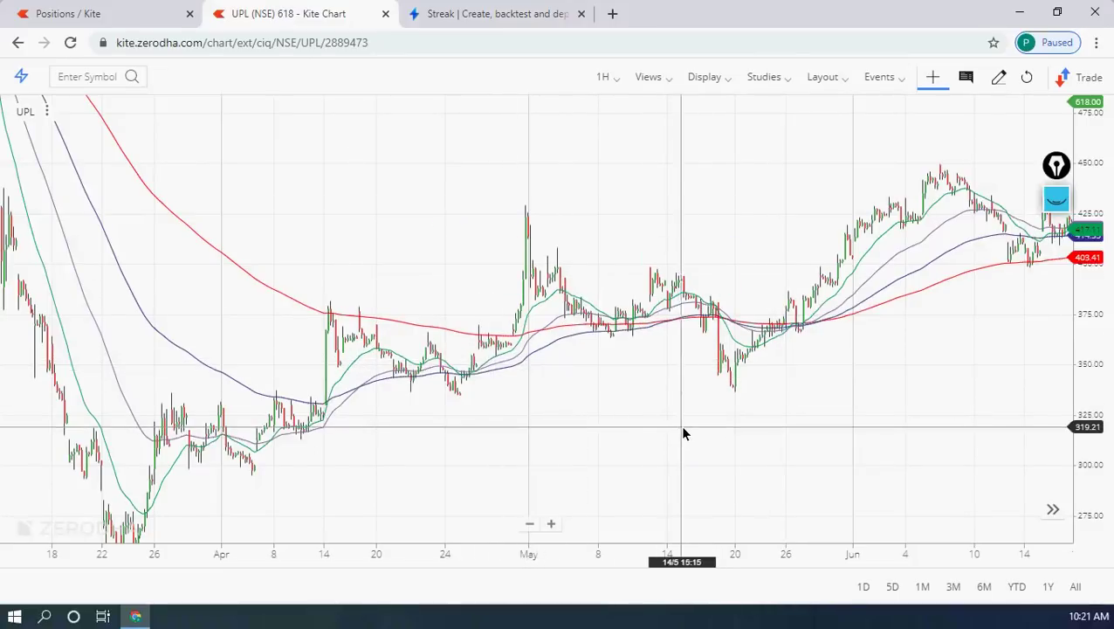
scroll(681, 432, up, 3)
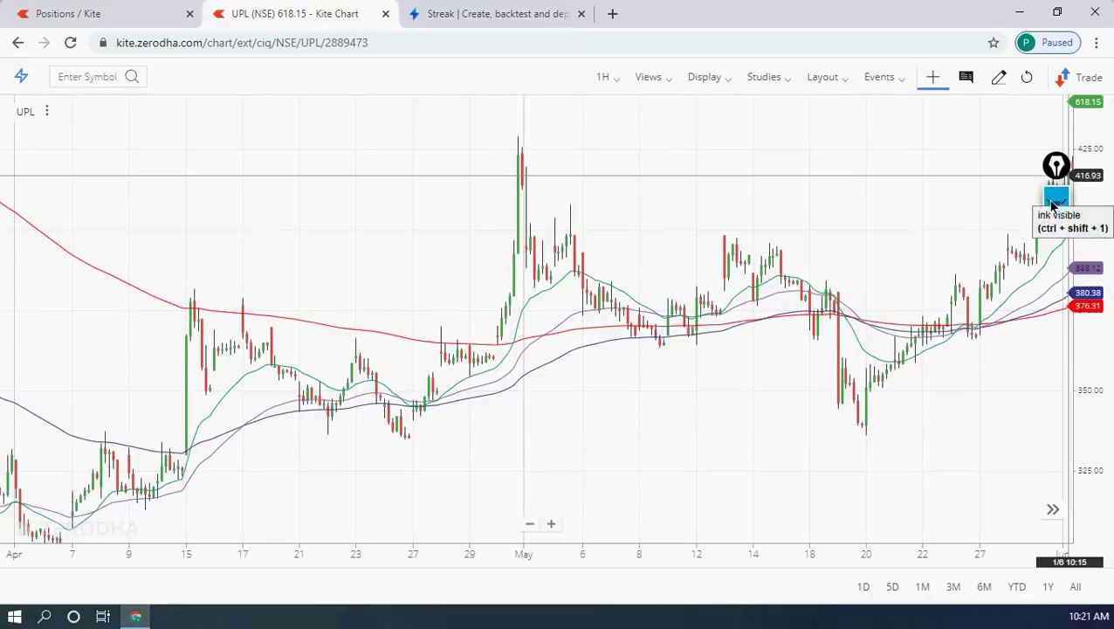
click(1056, 199)
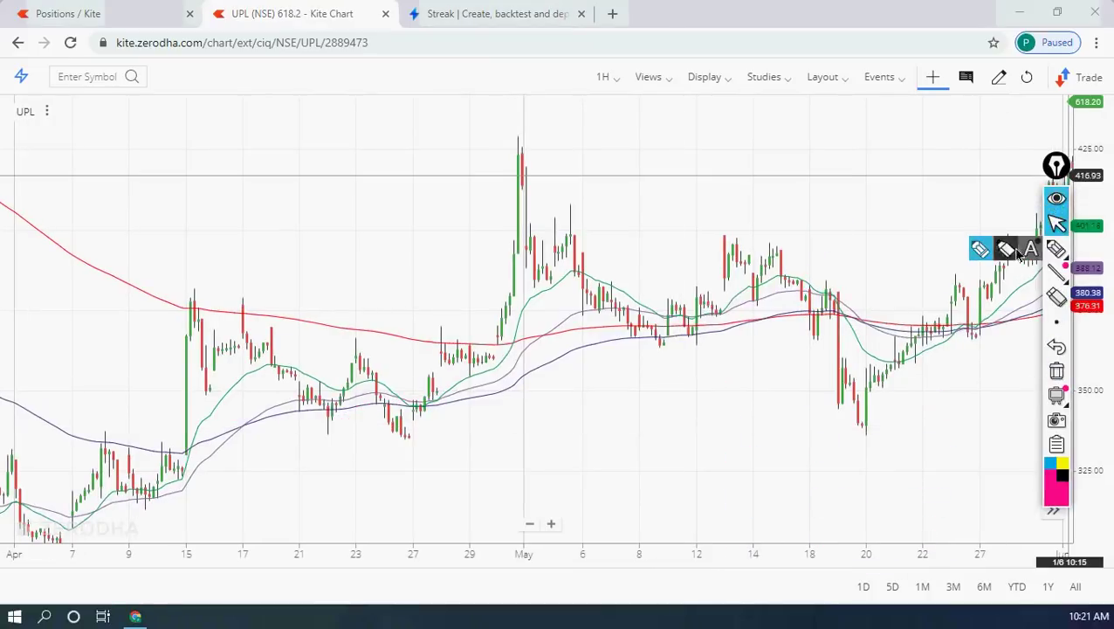
click(957, 249)
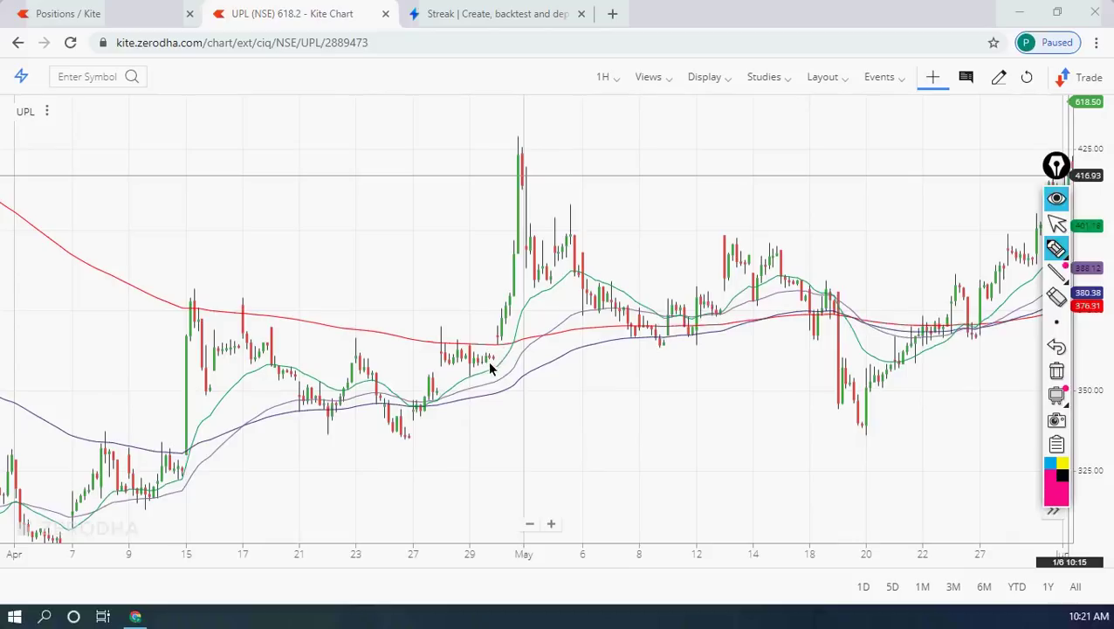
drag(463, 385, 496, 371)
mouse_move(499, 336)
mouse_down()
mouse_move(561, 139)
mouse_move(570, 176)
mouse_up()
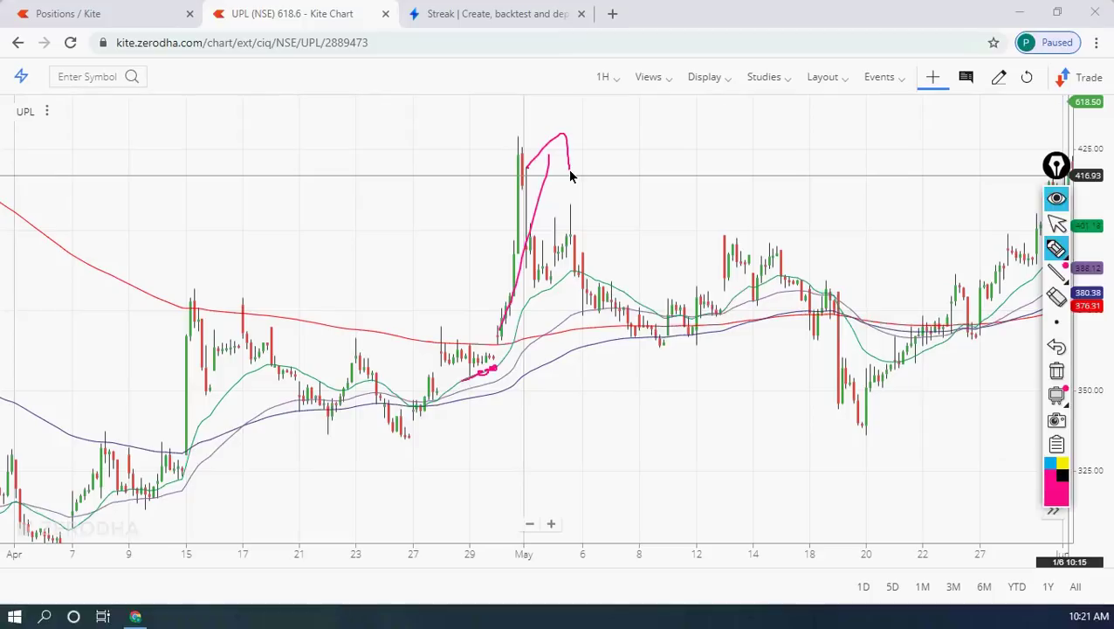
mouse_move(490, 323)
mouse_down()
mouse_move(534, 186)
mouse_move(514, 188)
mouse_move(537, 201)
mouse_up()
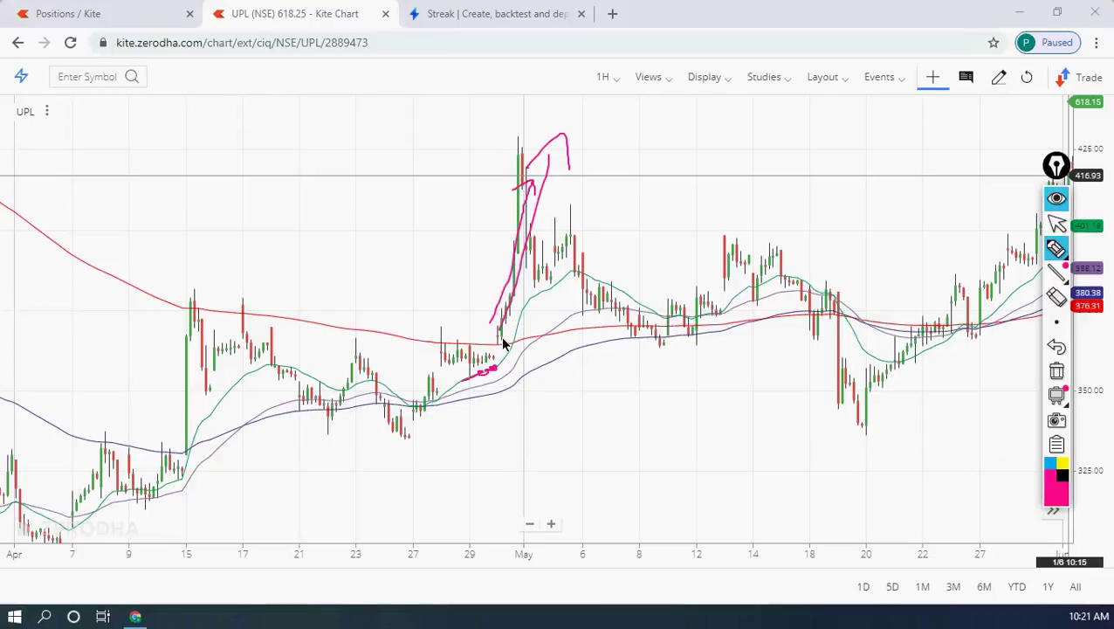
Clear the existing ink, circle the late-April consolidation below the 200 EMA as 1, and mark the price peak near May as 2.
click(1050, 379)
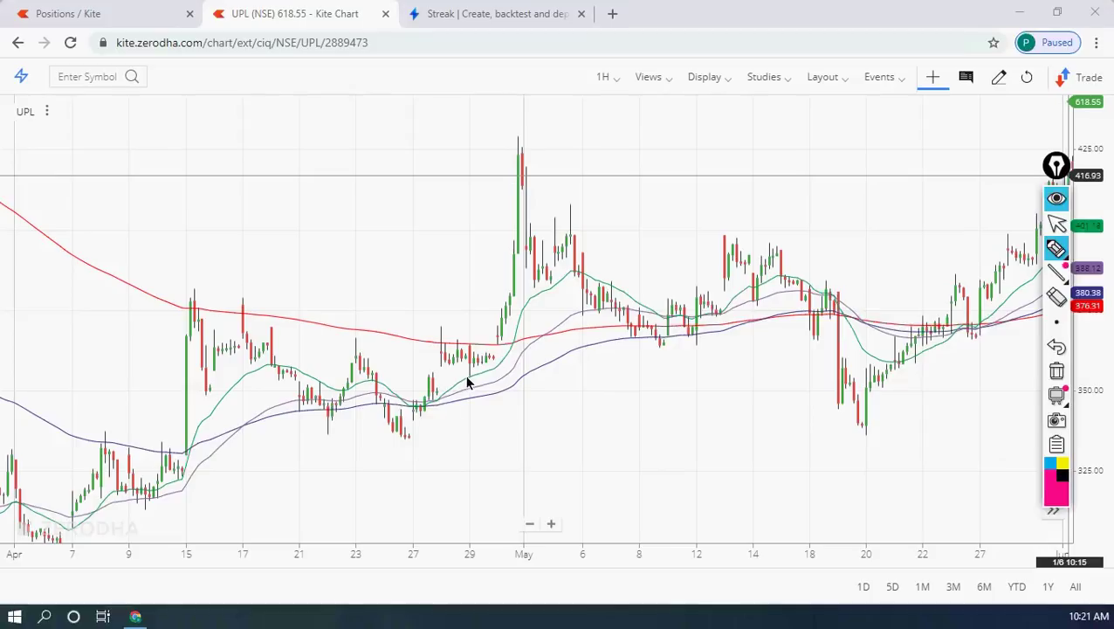
mouse_move(481, 377)
mouse_down()
mouse_move(489, 373)
mouse_move(467, 350)
mouse_move(429, 350)
mouse_move(440, 379)
mouse_move(470, 381)
mouse_move(497, 373)
mouse_move(505, 353)
mouse_move(494, 349)
mouse_move(516, 352)
mouse_up()
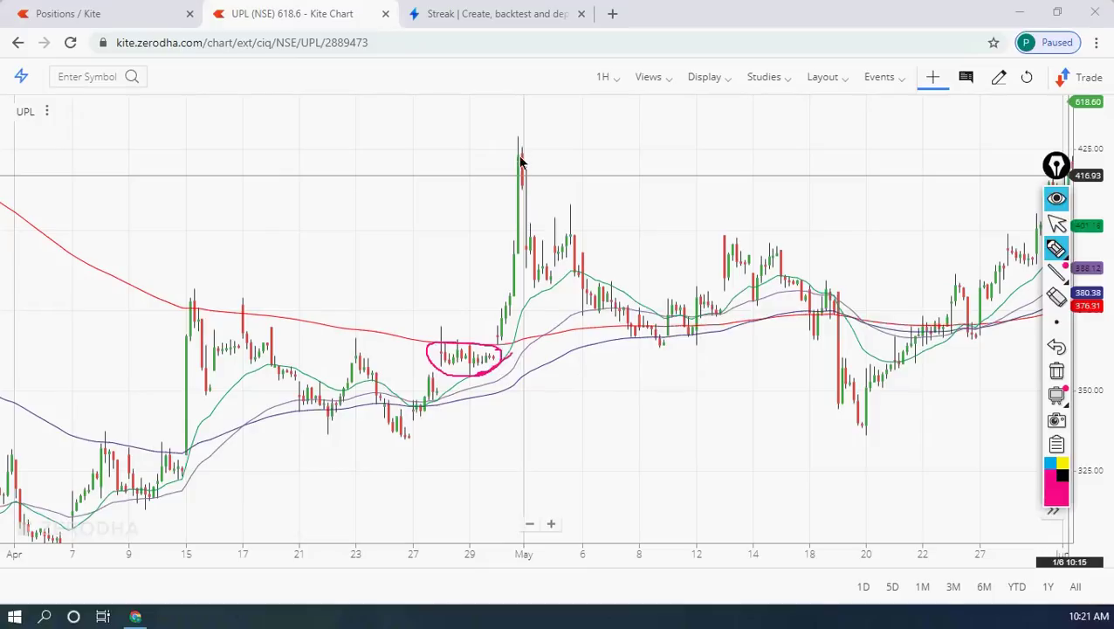
mouse_move(517, 154)
mouse_down()
mouse_move(534, 127)
mouse_move(548, 124)
mouse_move(553, 143)
mouse_up()
mouse_move(452, 314)
mouse_down()
mouse_move(452, 339)
mouse_move(443, 337)
mouse_move(457, 337)
mouse_up()
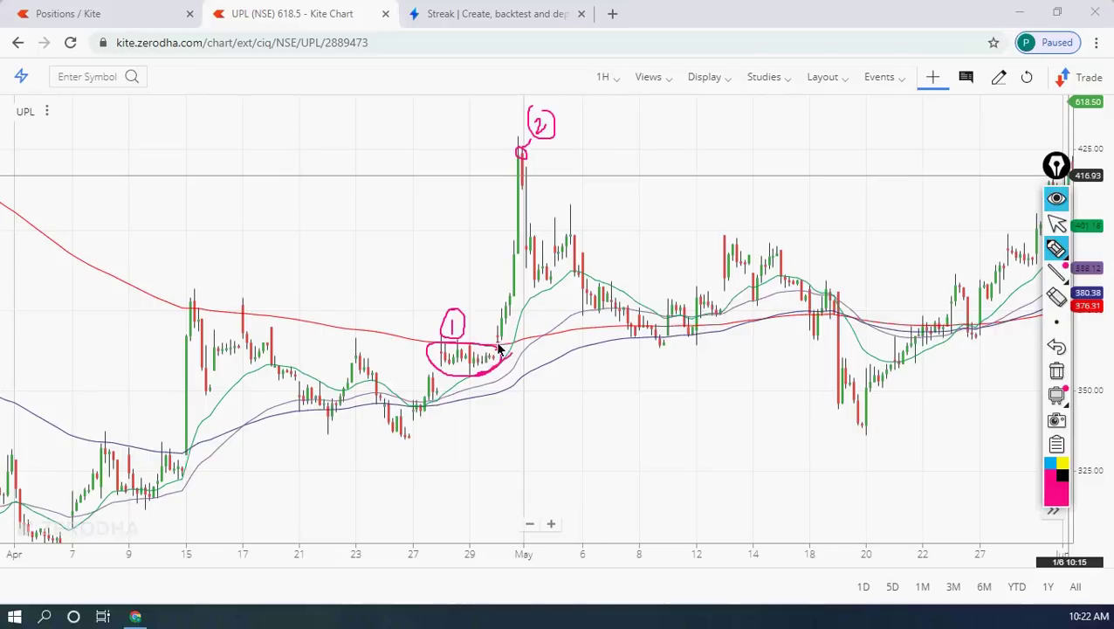
Trace the rally from mark 1 to mark 2 and the following decline in pink ink, and clear all ink from the chart.
drag(501, 349, 521, 166)
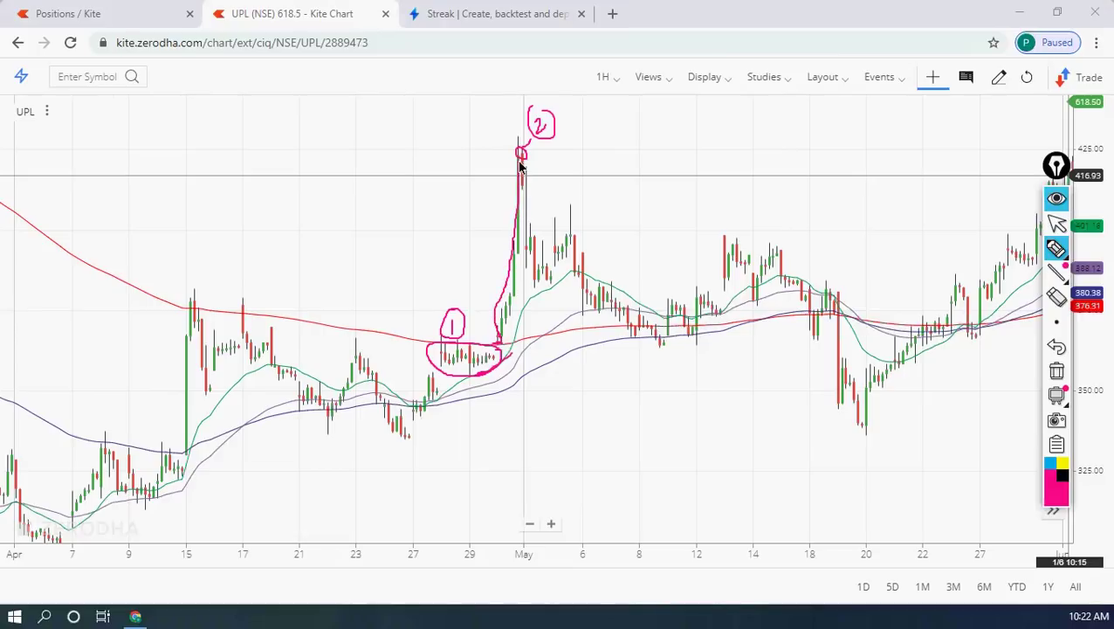
mouse_move(499, 340)
mouse_down()
mouse_move(524, 155)
mouse_move(551, 229)
mouse_move(621, 297)
mouse_move(623, 326)
mouse_up()
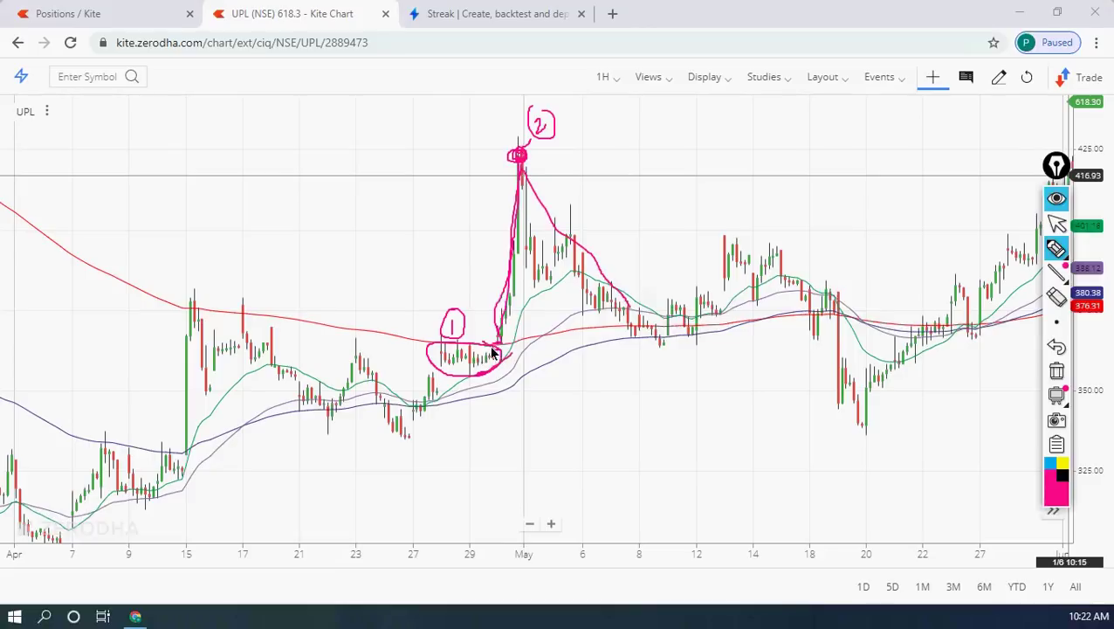
click(1057, 369)
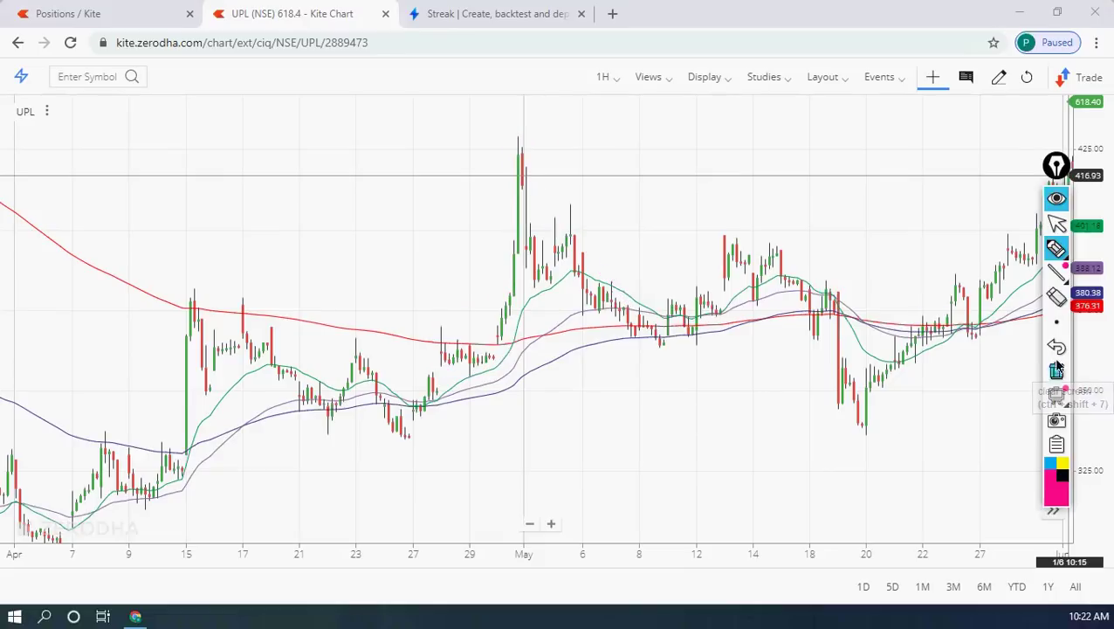
Mark the late-April candles between the 20 and 200 EMA in ink, clear the marks, and hide the drawing tools.
click(1058, 199)
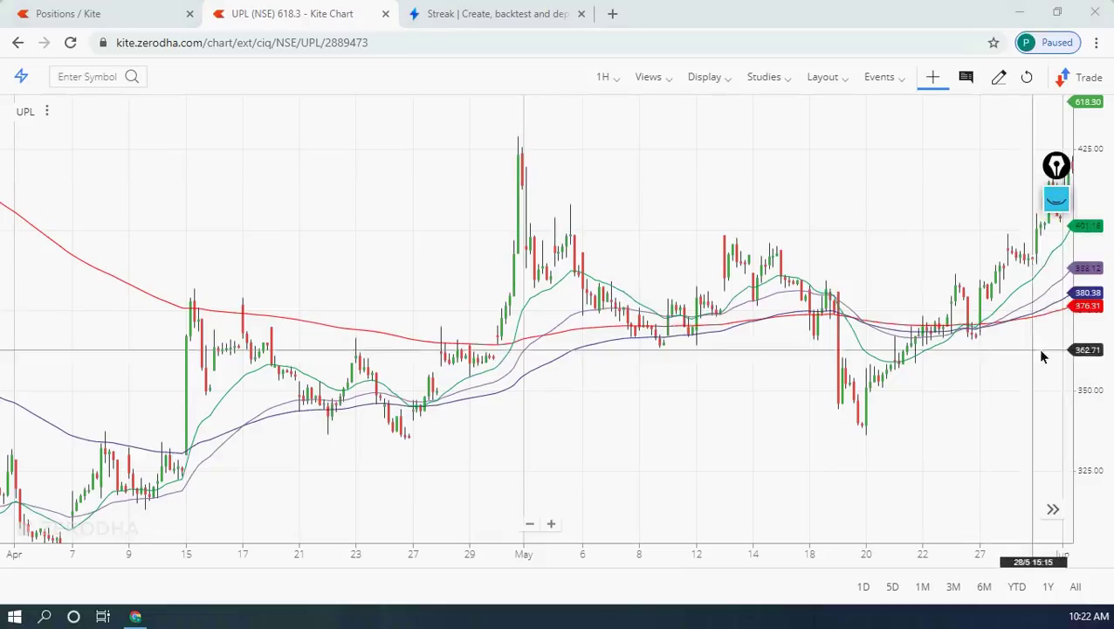
click(1058, 199)
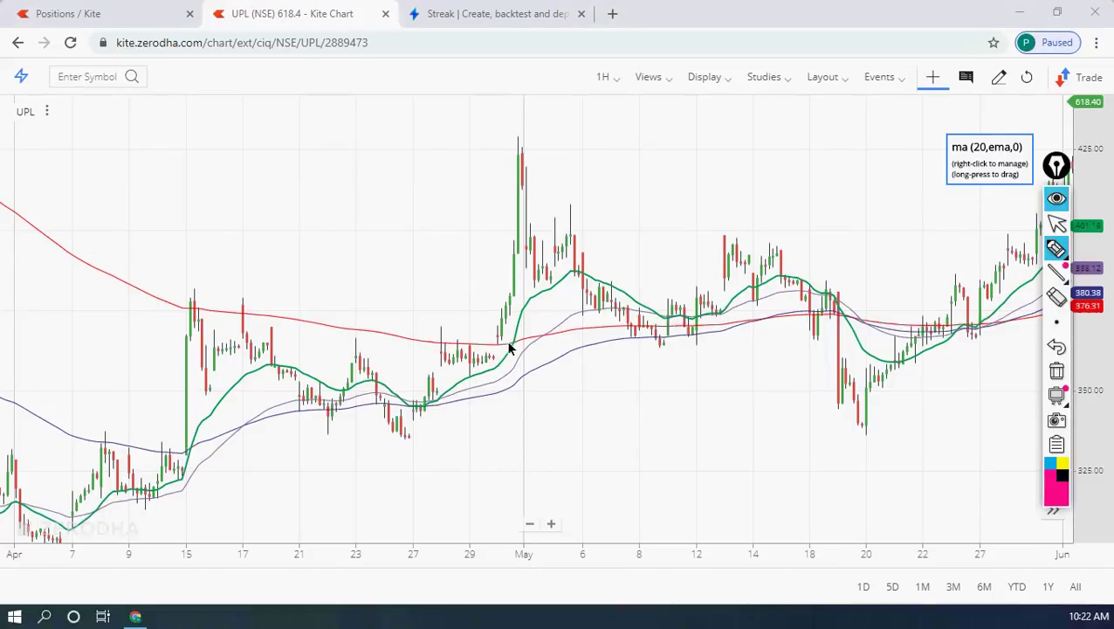
mouse_move(494, 365)
mouse_down()
mouse_move(499, 350)
mouse_move(477, 355)
mouse_move(487, 364)
mouse_up()
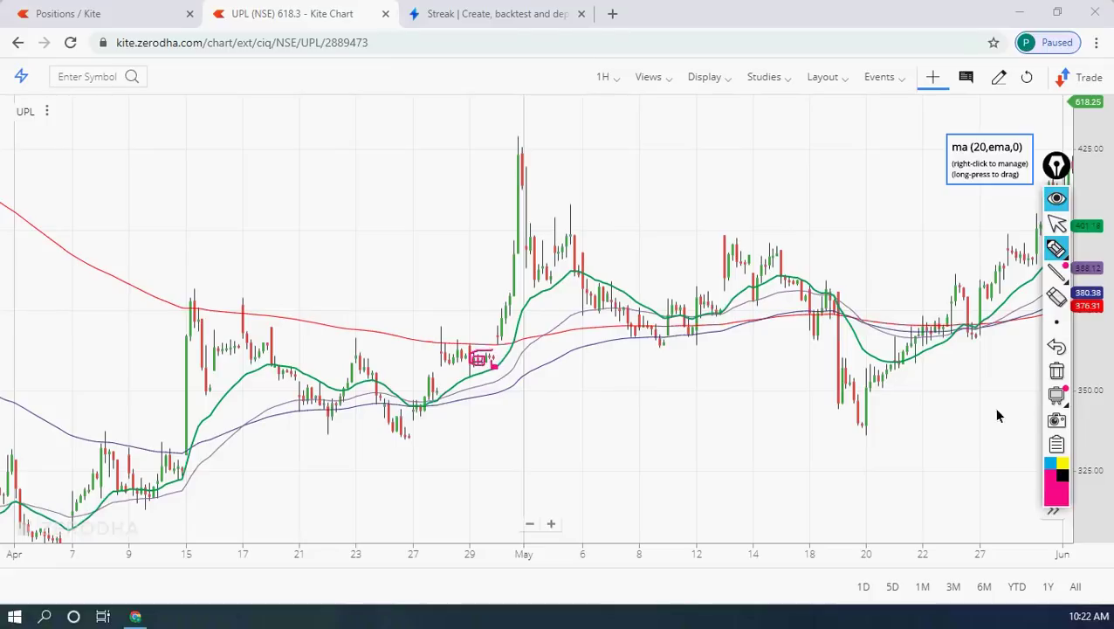
click(1056, 370)
click(1056, 166)
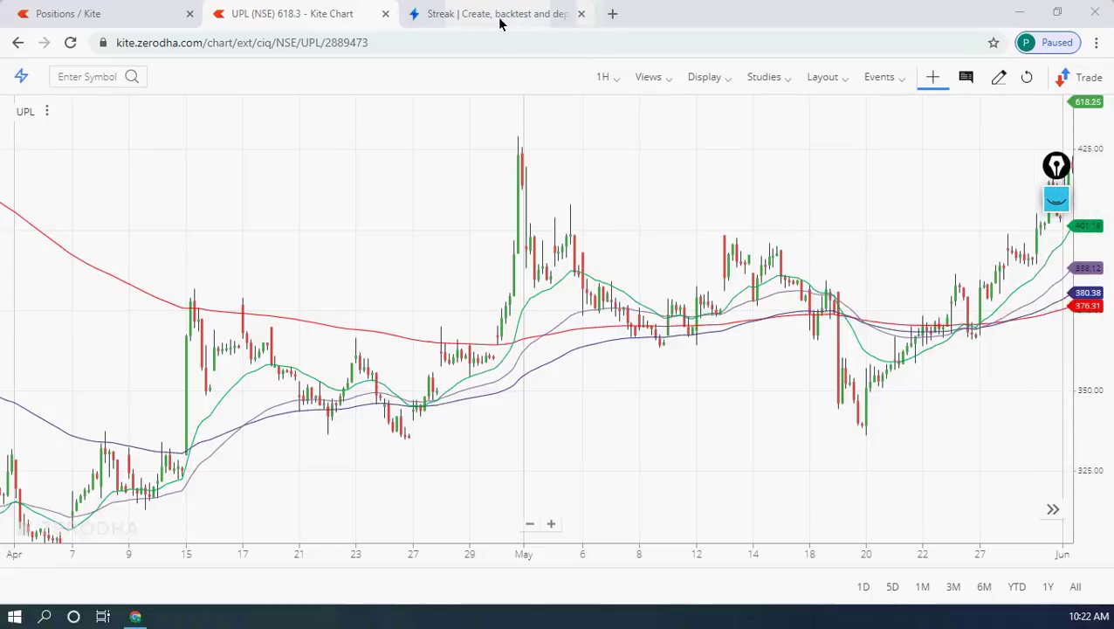
Switch to the Streak scanner and add the Close indicator to the empty fourth condition.
click(501, 14)
click(320, 397)
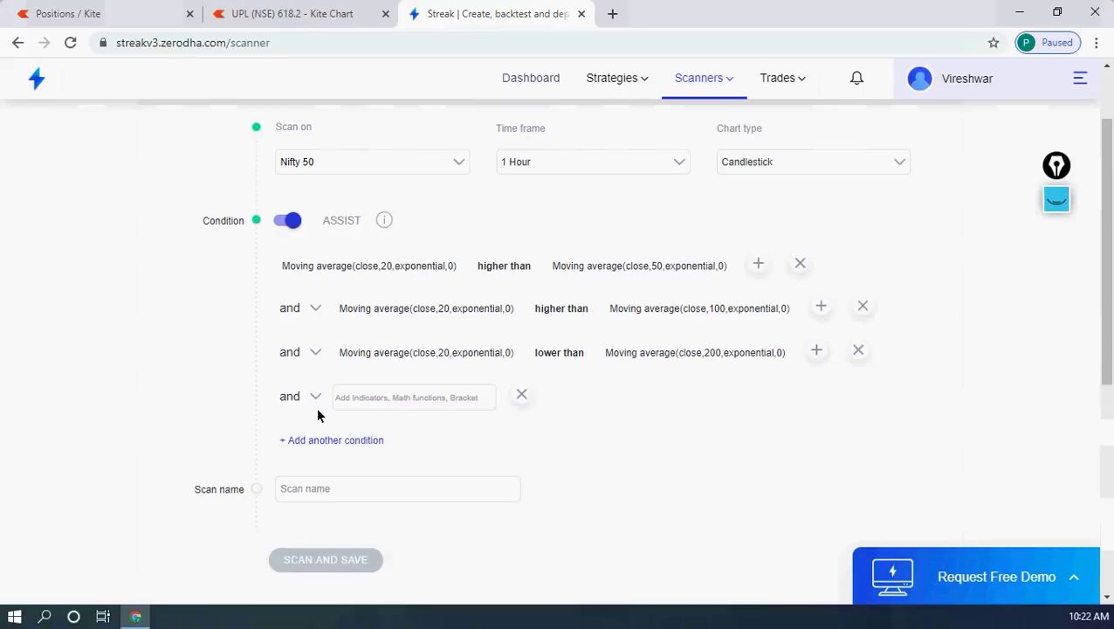
click(371, 398)
text(close)
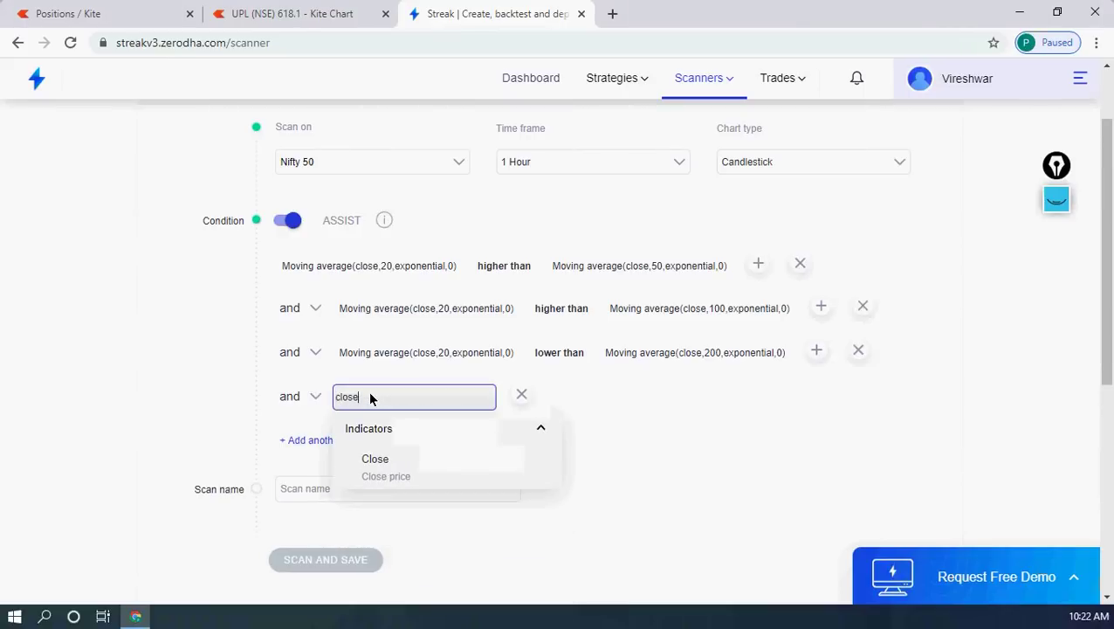
click(385, 466)
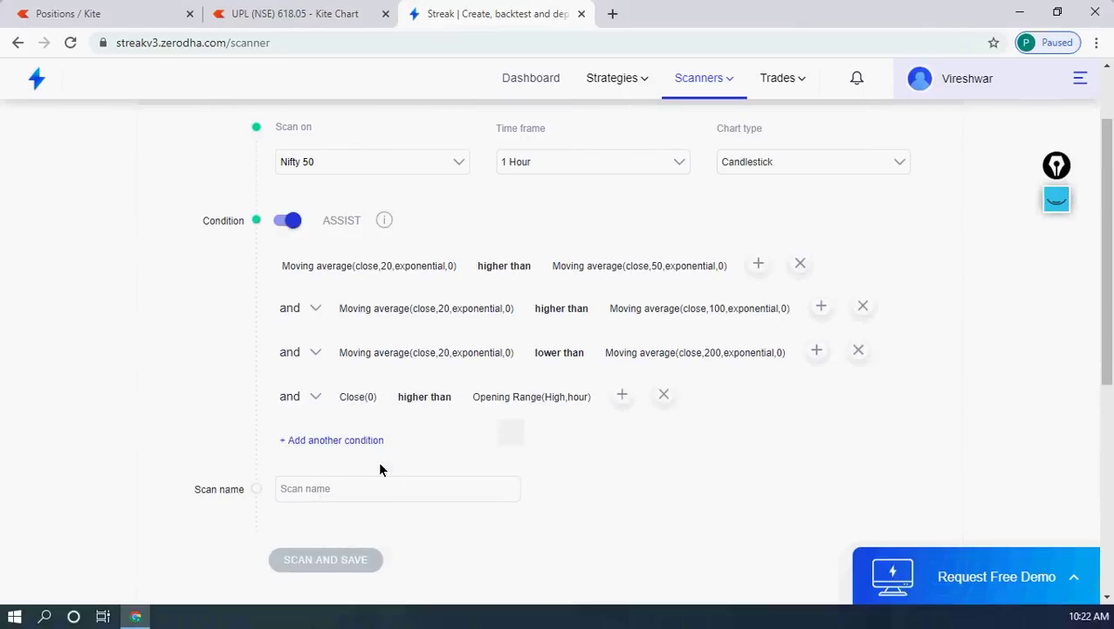
Change the fourth condition's comparator to lower than and remove its Opening Range operand.
click(454, 390)
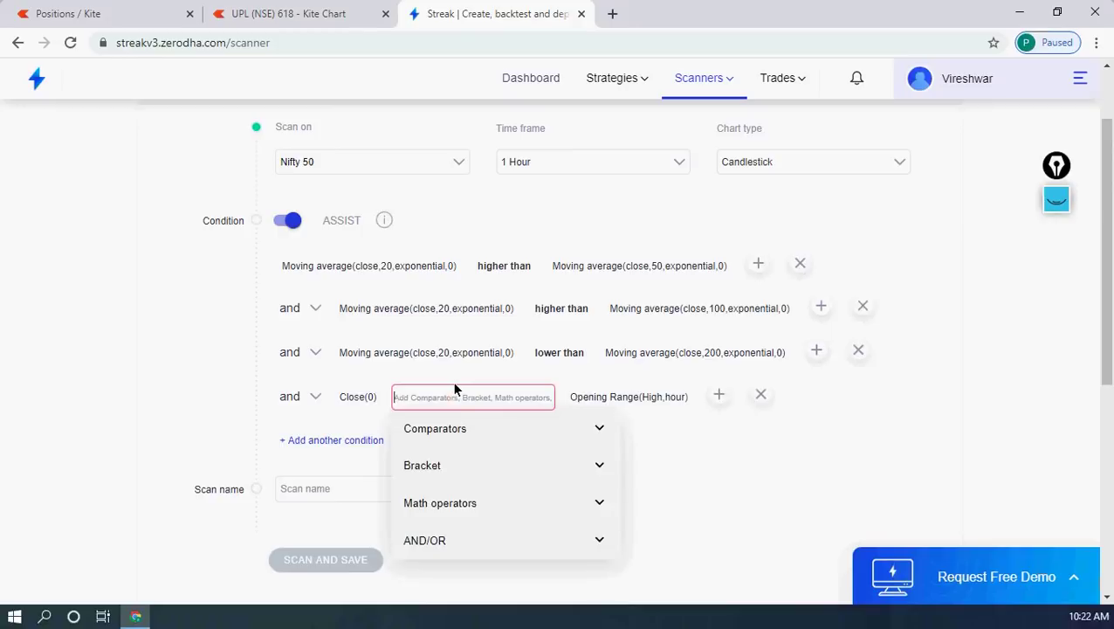
click(466, 430)
drag(614, 470, 616, 517)
click(456, 592)
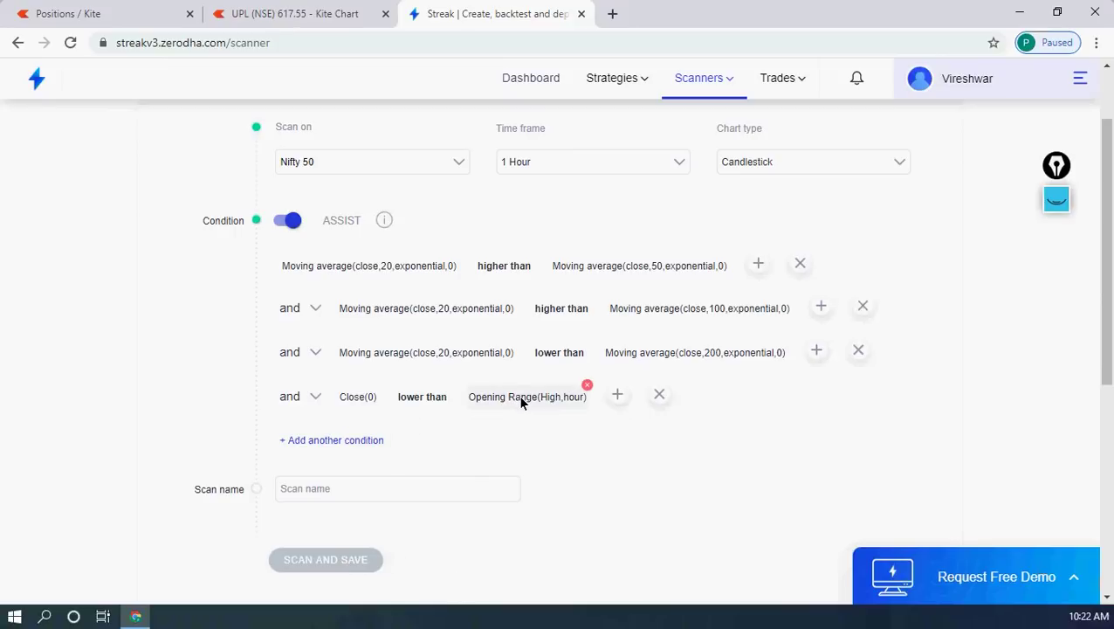
click(586, 386)
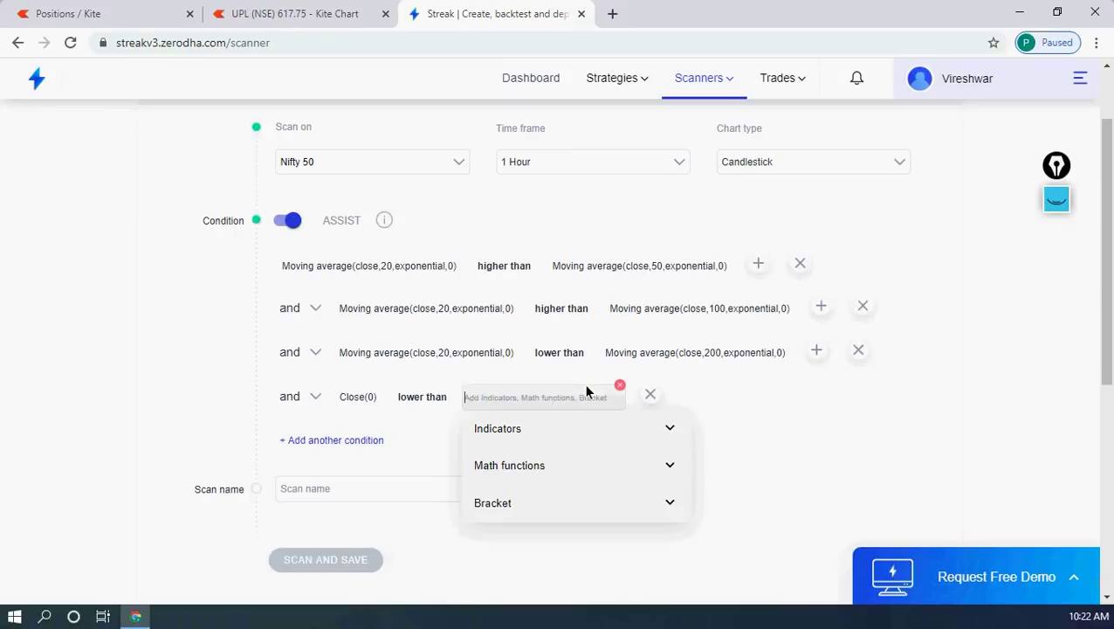
text(moving)
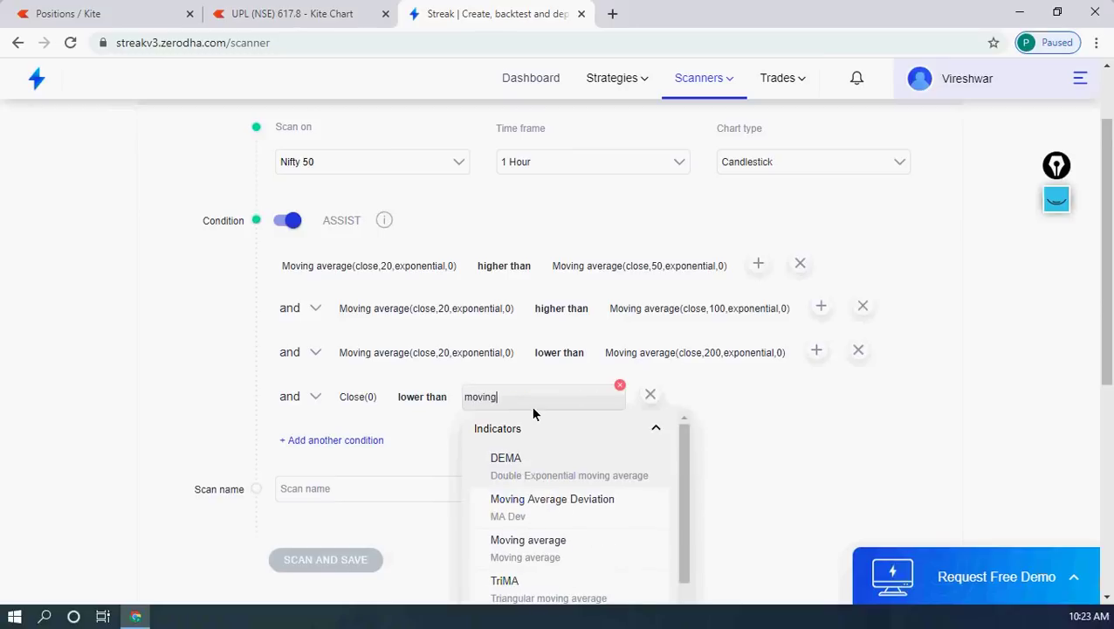
click(542, 552)
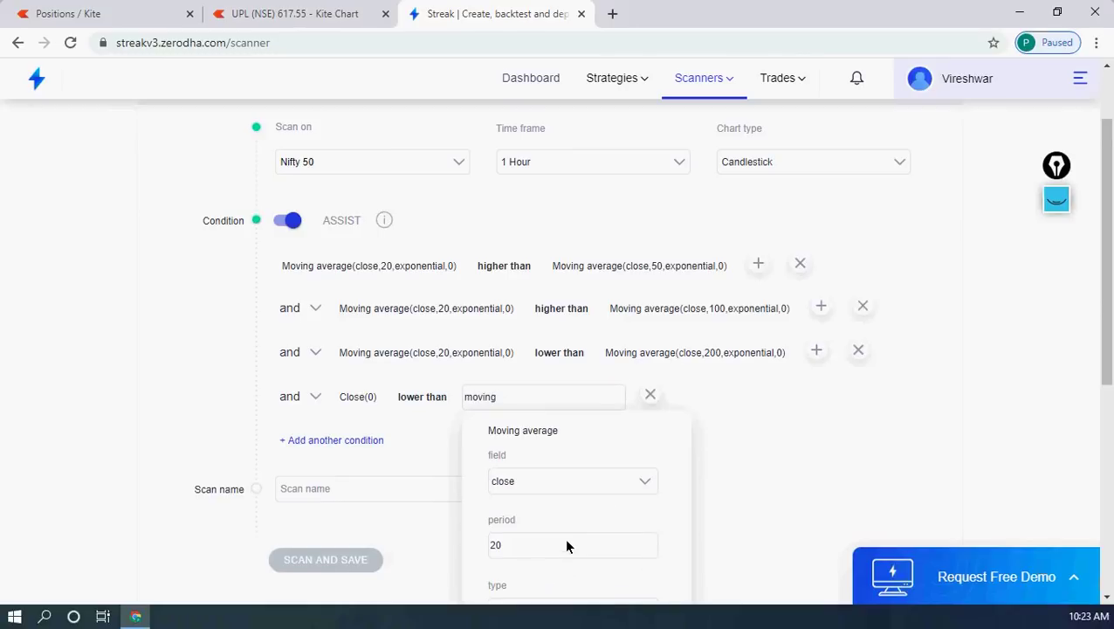
click(509, 544)
text(0)
drag(1107, 243, 1109, 335)
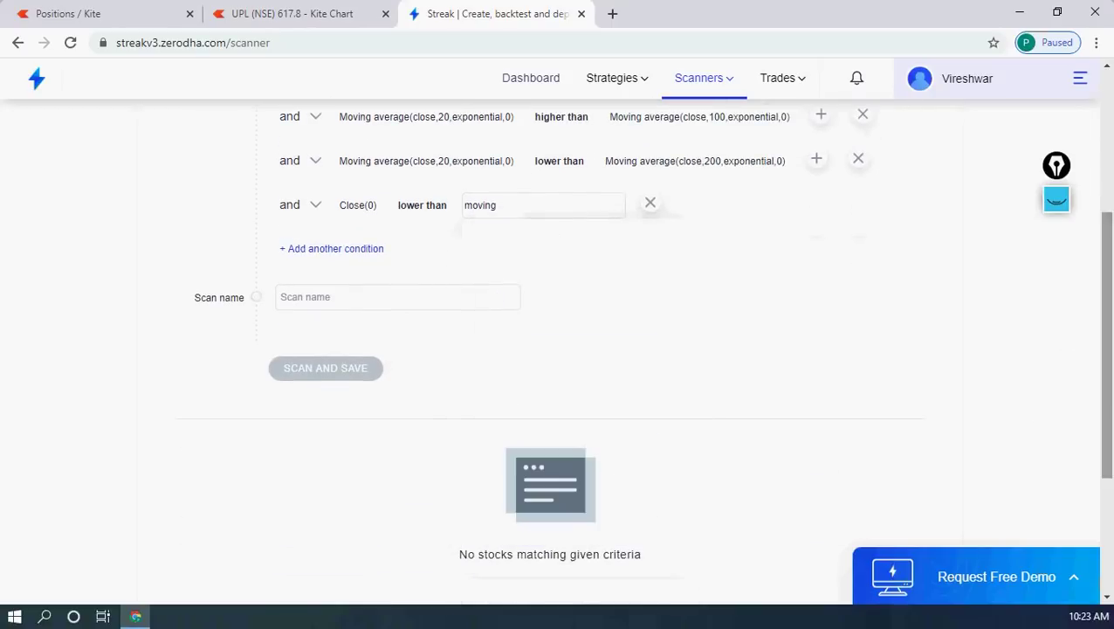
Compare the fourth condition's close with a Moving average on close, with period 200, type simple and offset 0.
click(540, 206)
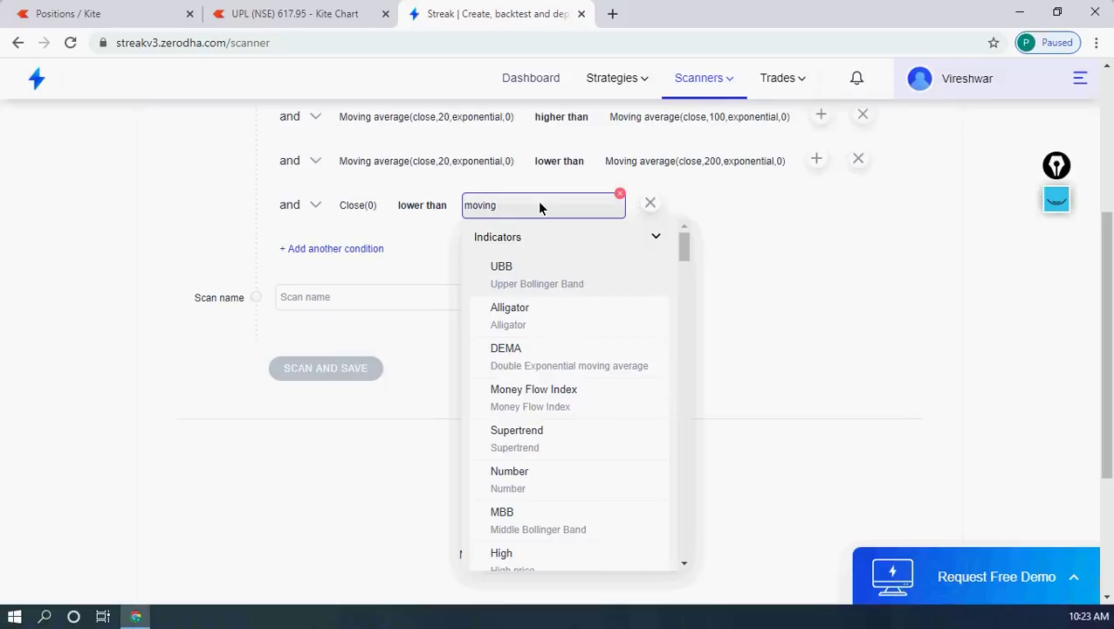
key(BackSpace)
key(BackSpace)
key(BackSpace)
key(BackSpace)
key(BackSpace)
key(BackSpace)
text(mo)
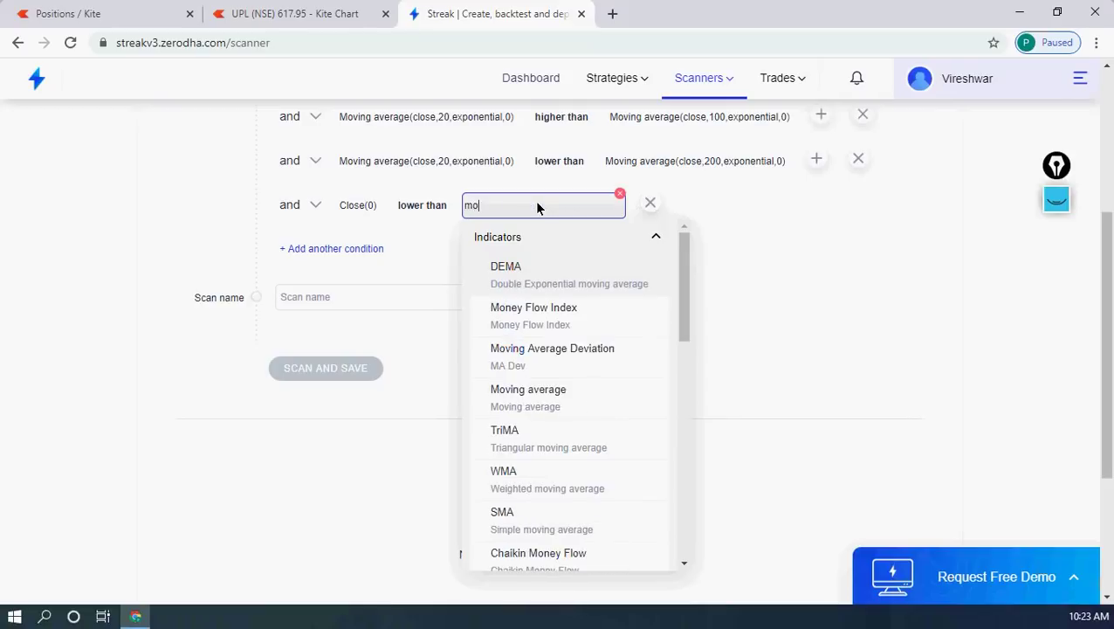
text(v)
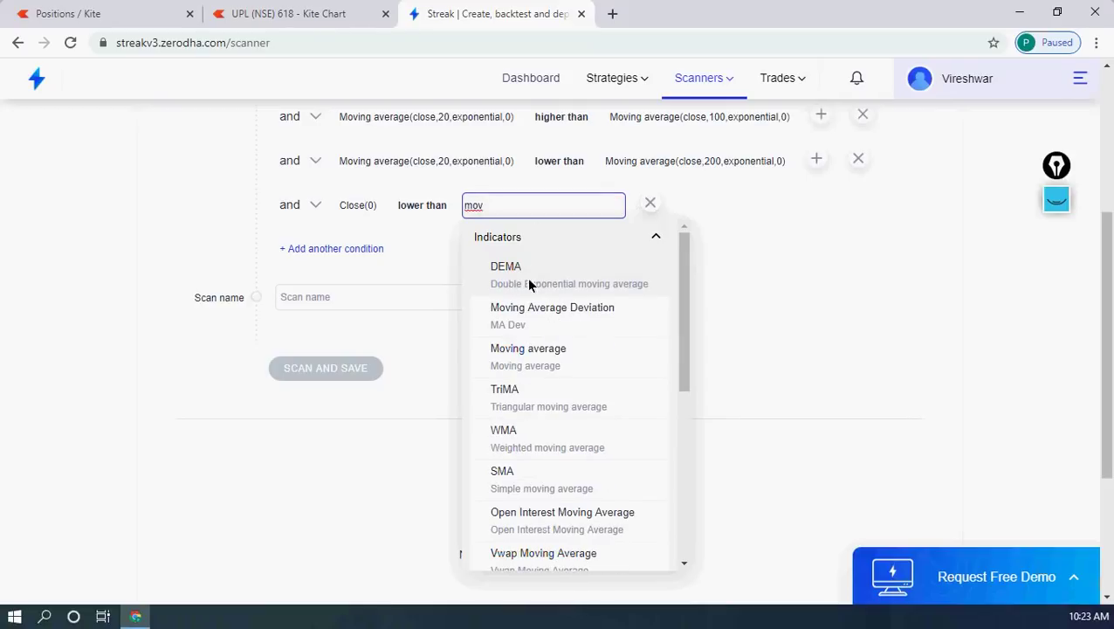
click(539, 354)
click(534, 359)
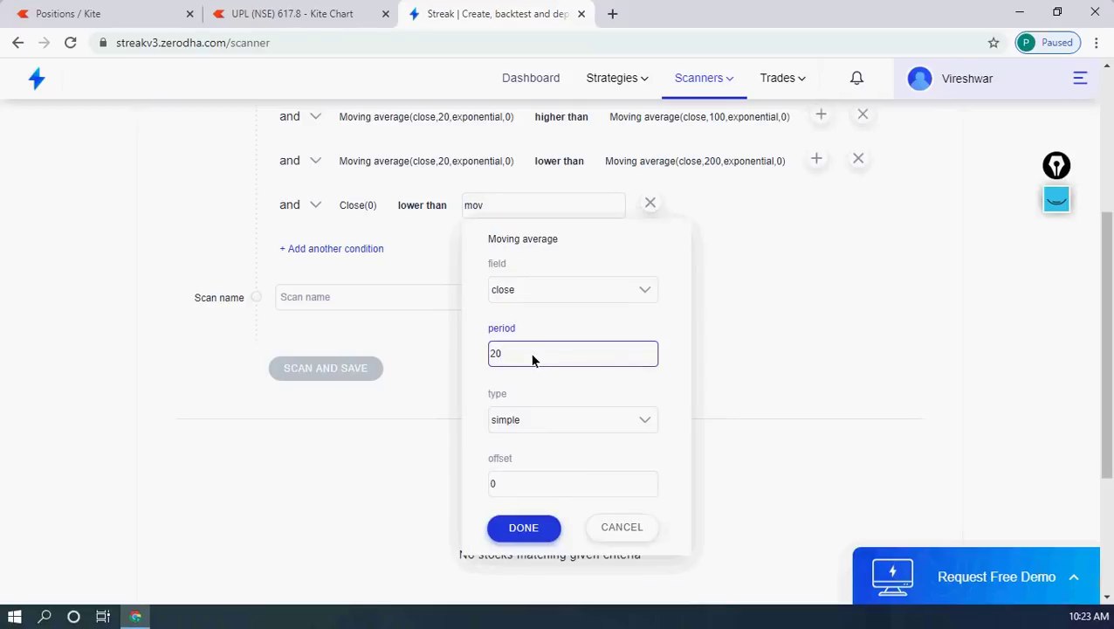
click(515, 527)
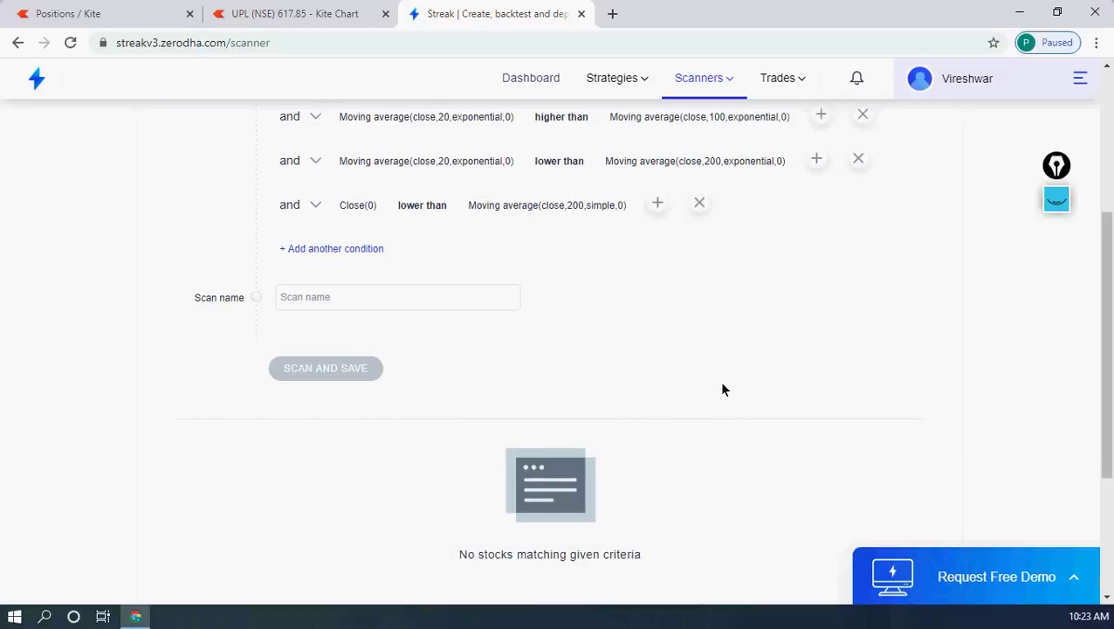
Review the four conditions, name the scan "buy scan", and run and save it.
scroll(721, 389, up, 2)
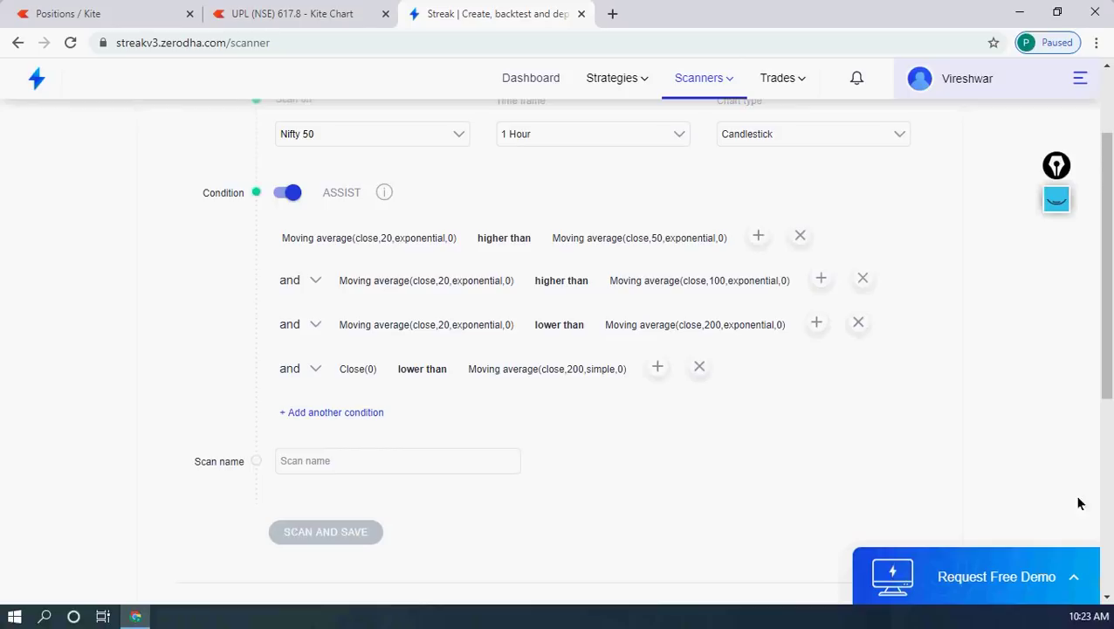
scroll(1103, 341, down, 1)
click(311, 377)
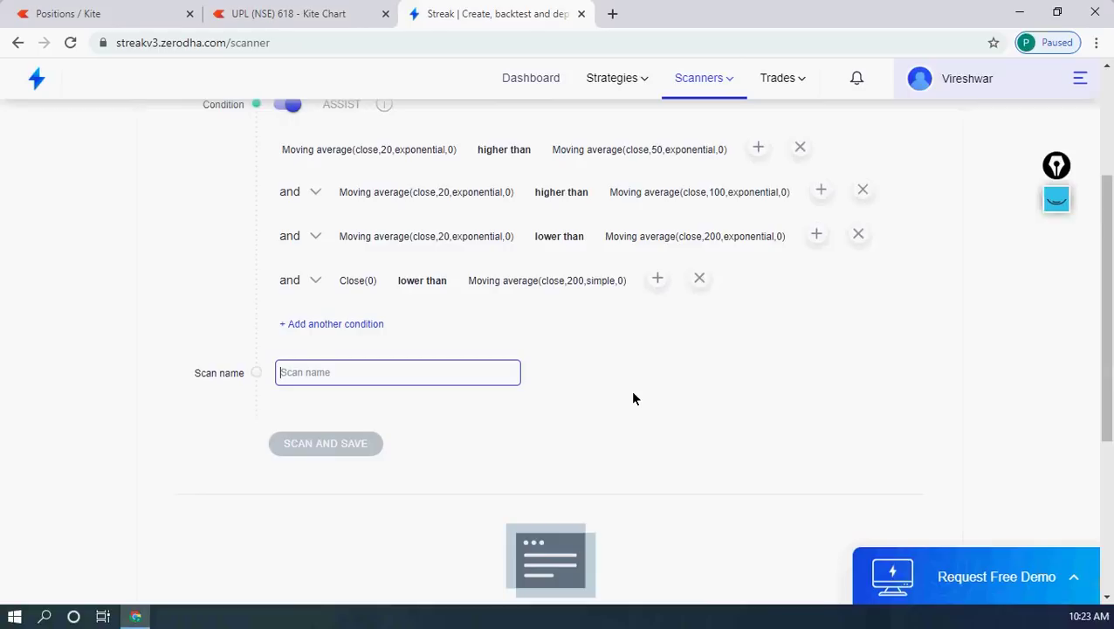
text(buy scan)
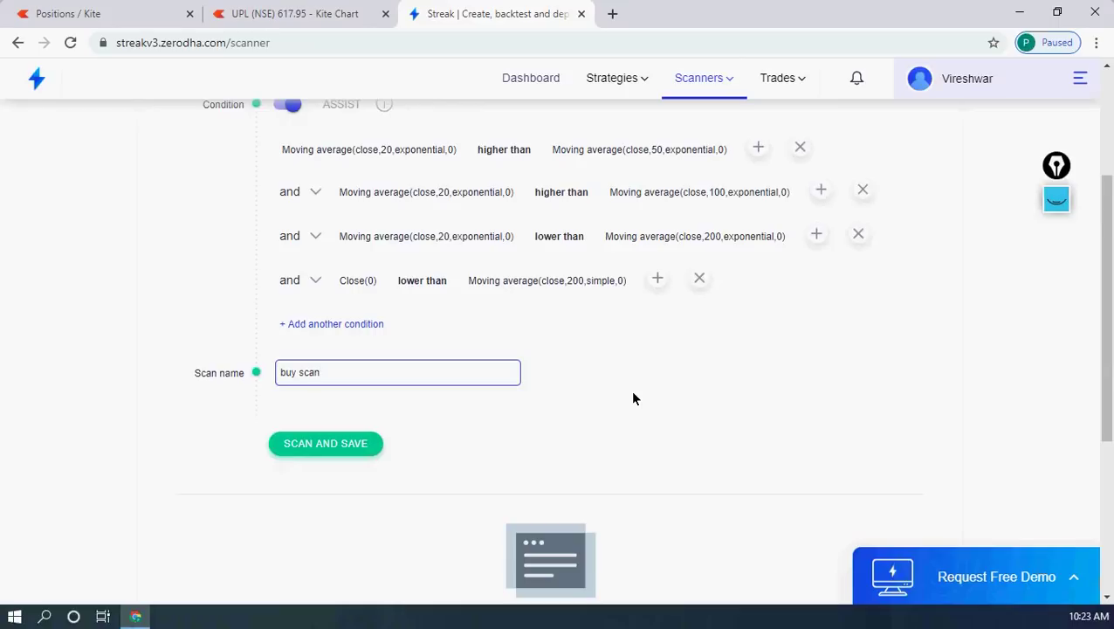
click(334, 443)
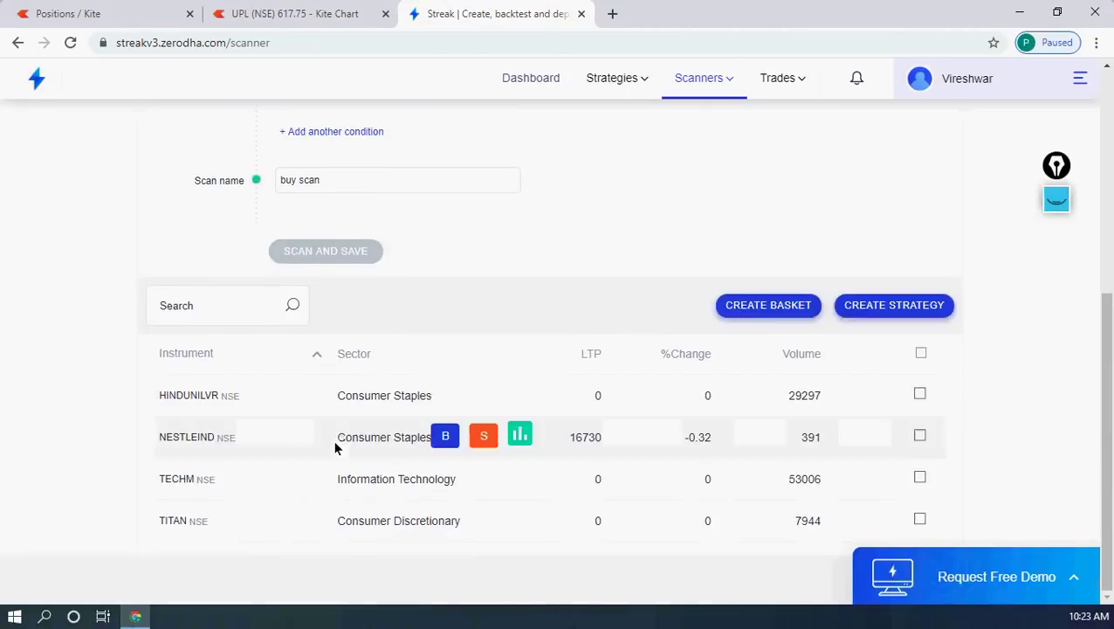
Review the saved scan's results and open the NSE chart of HINDUNILVR in place of the UPL chart.
scroll(438, 303, up, 5)
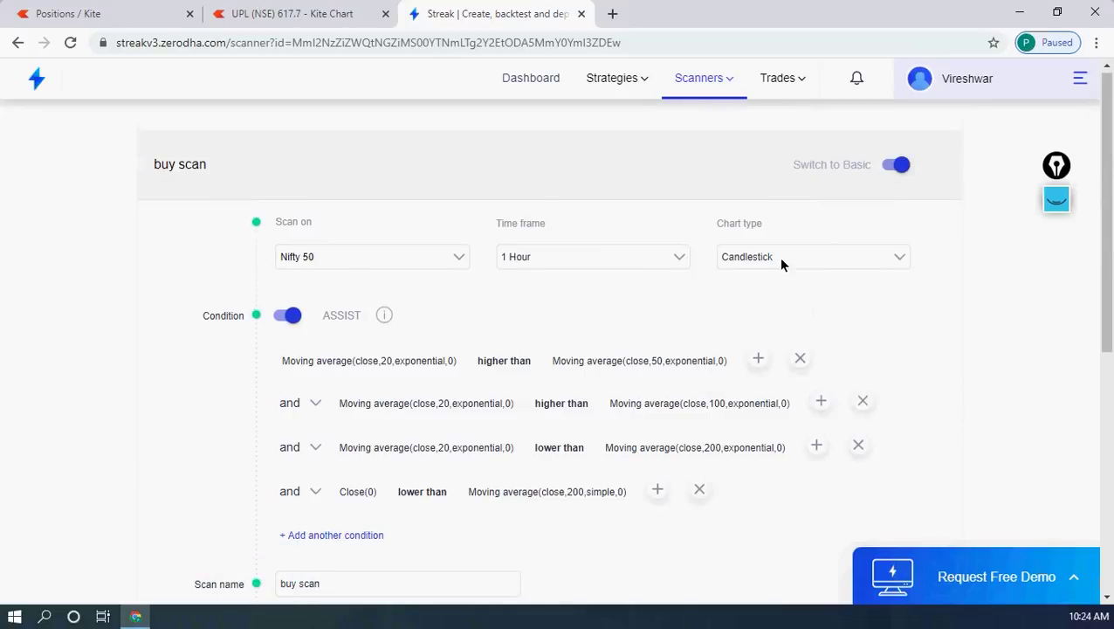
scroll(439, 392, down, 5)
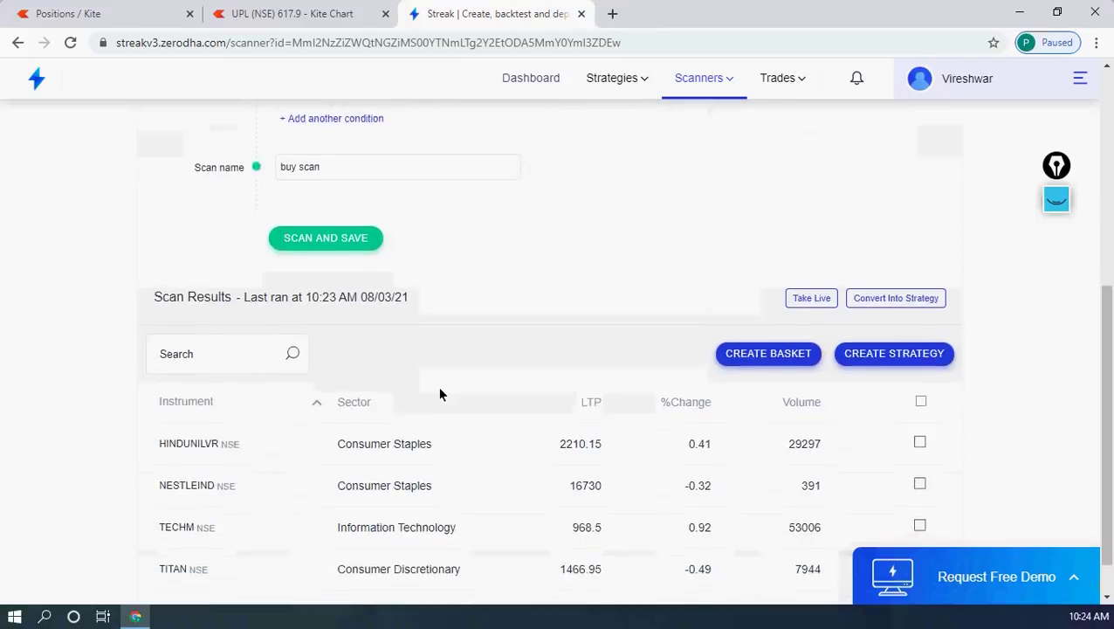
scroll(439, 393, down, 1)
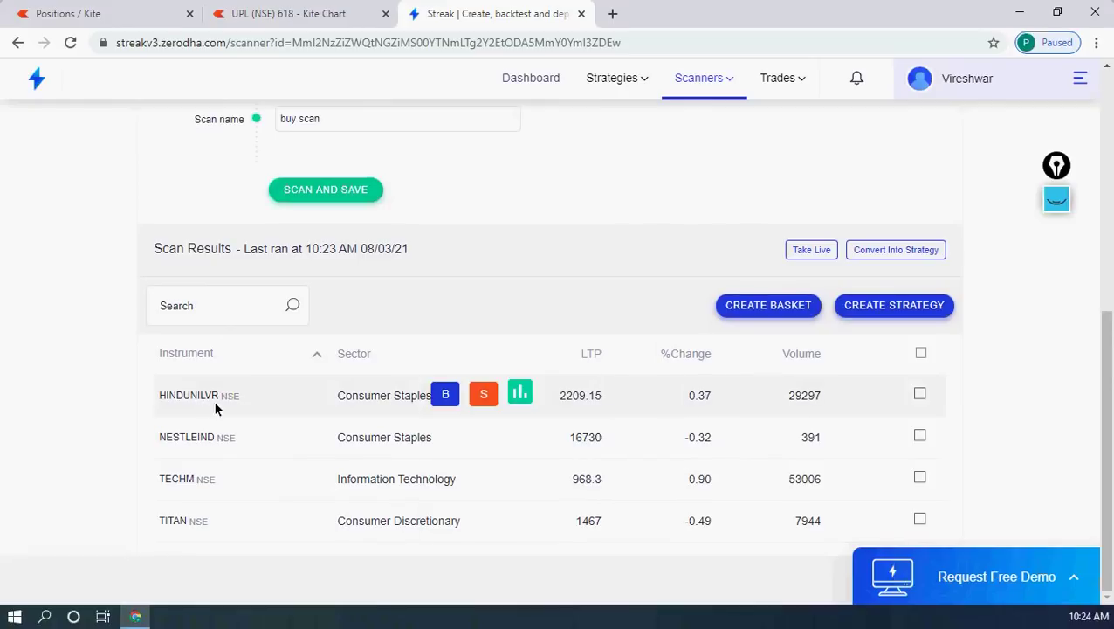
click(276, 15)
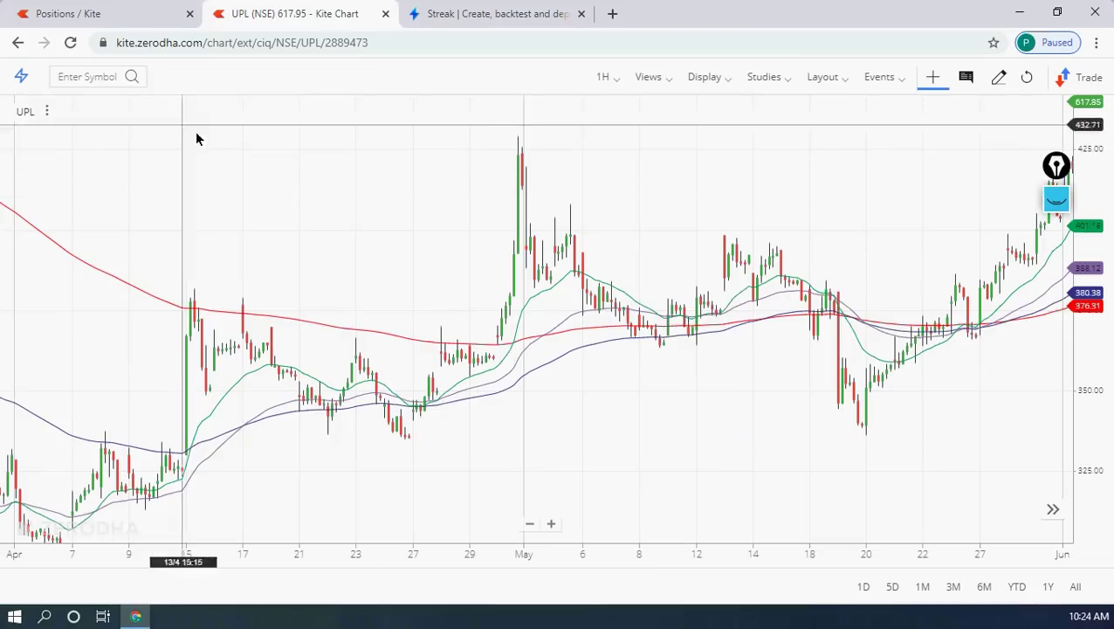
click(101, 77)
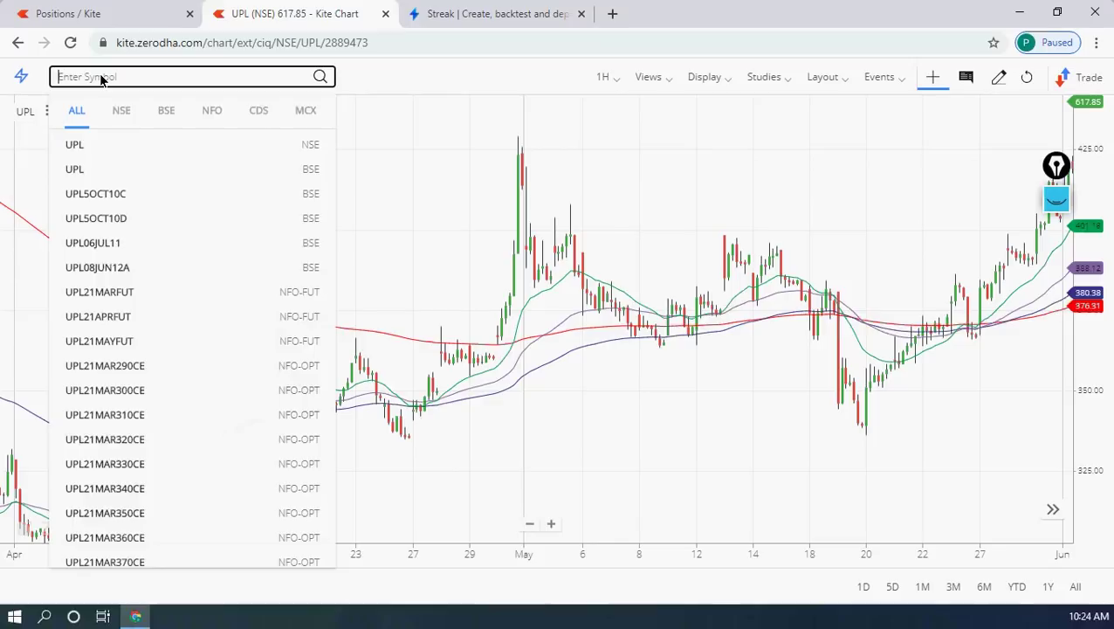
text(hindun)
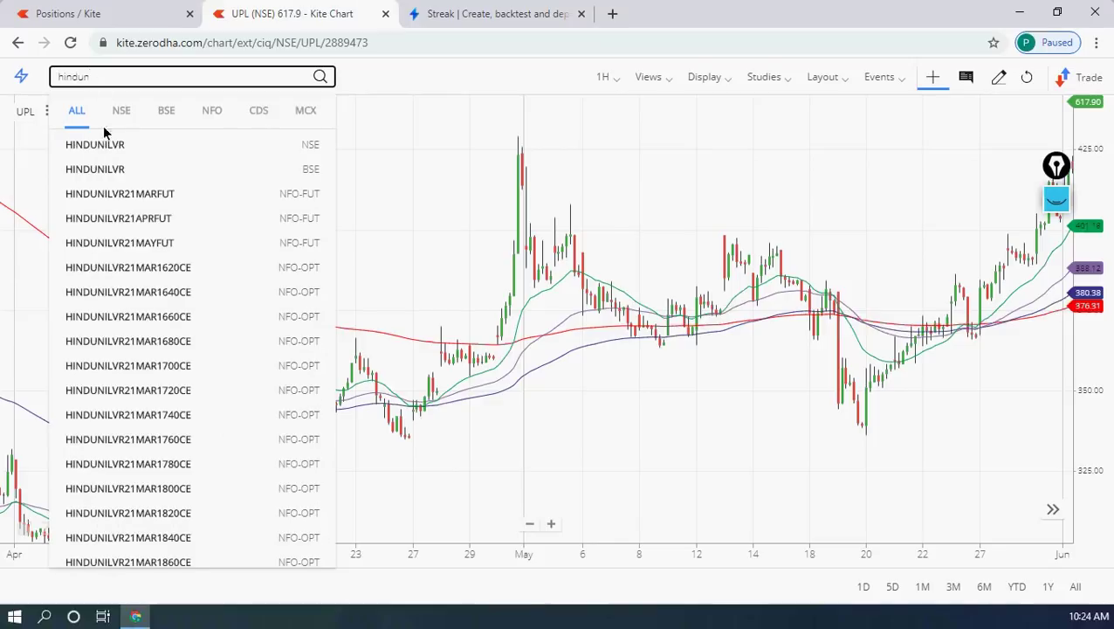
click(96, 145)
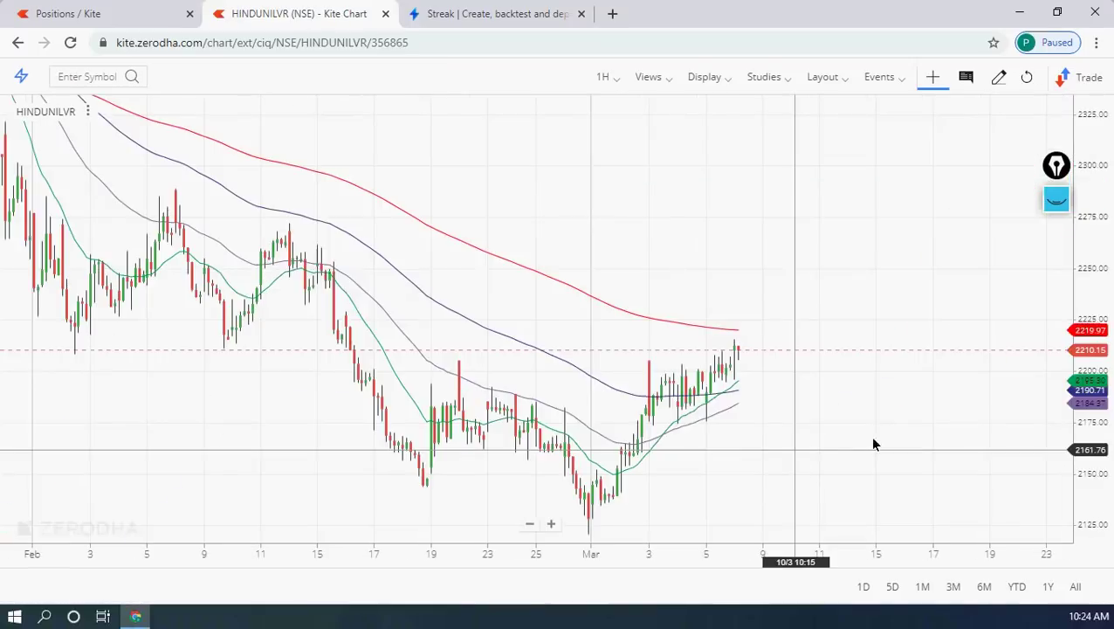
Check the chart against the scan results, mark the recent rise and the green moving average with the pen, and clear the marks.
drag(897, 425, 813, 425)
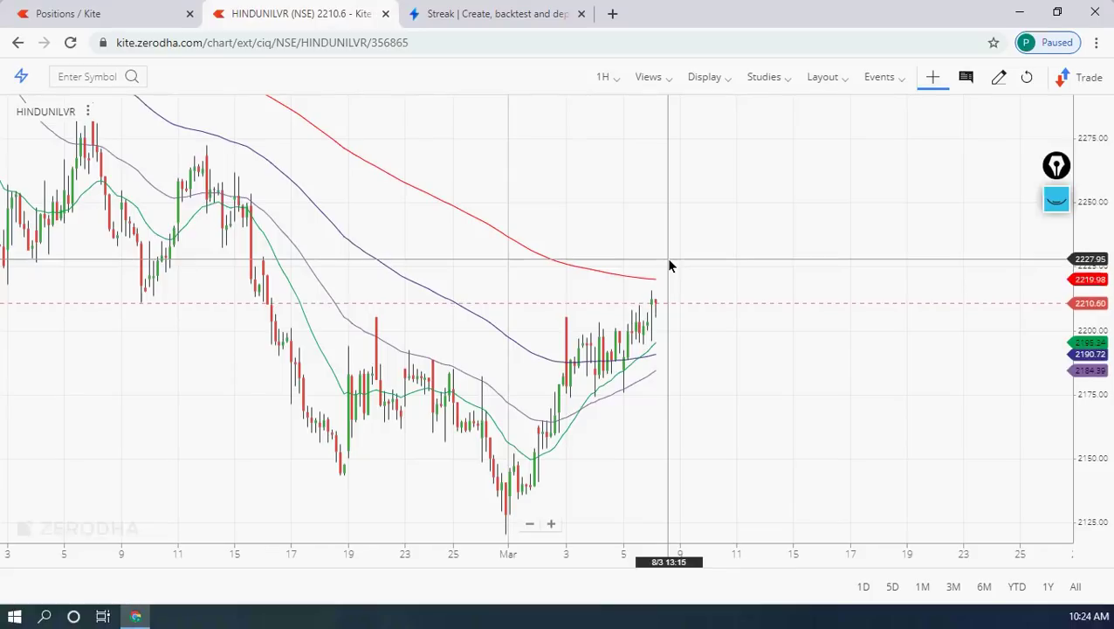
click(497, 15)
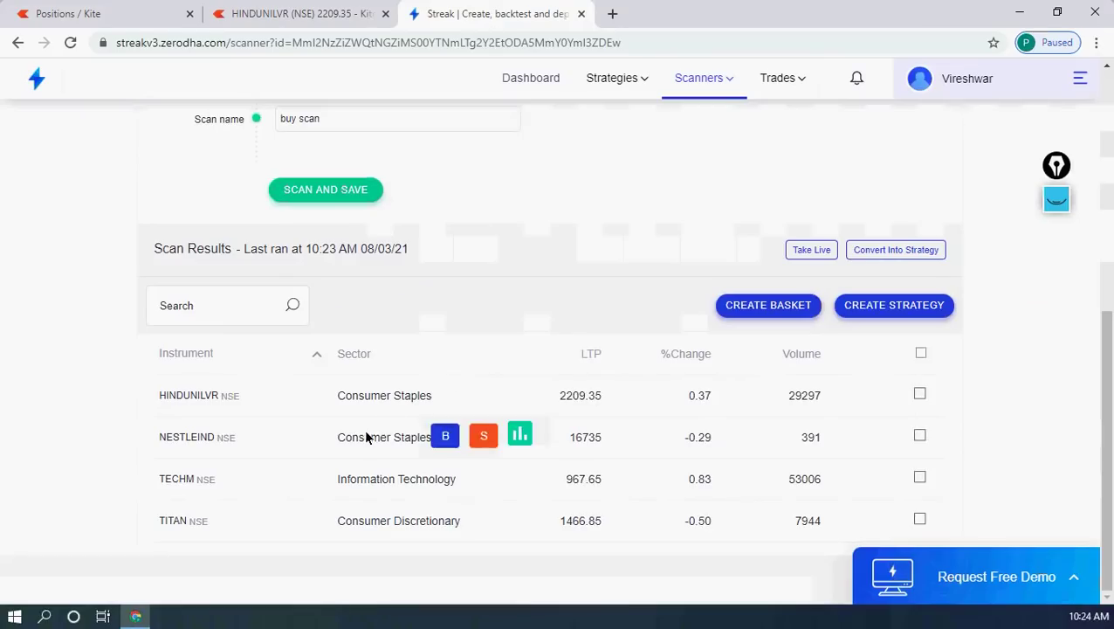
click(340, 15)
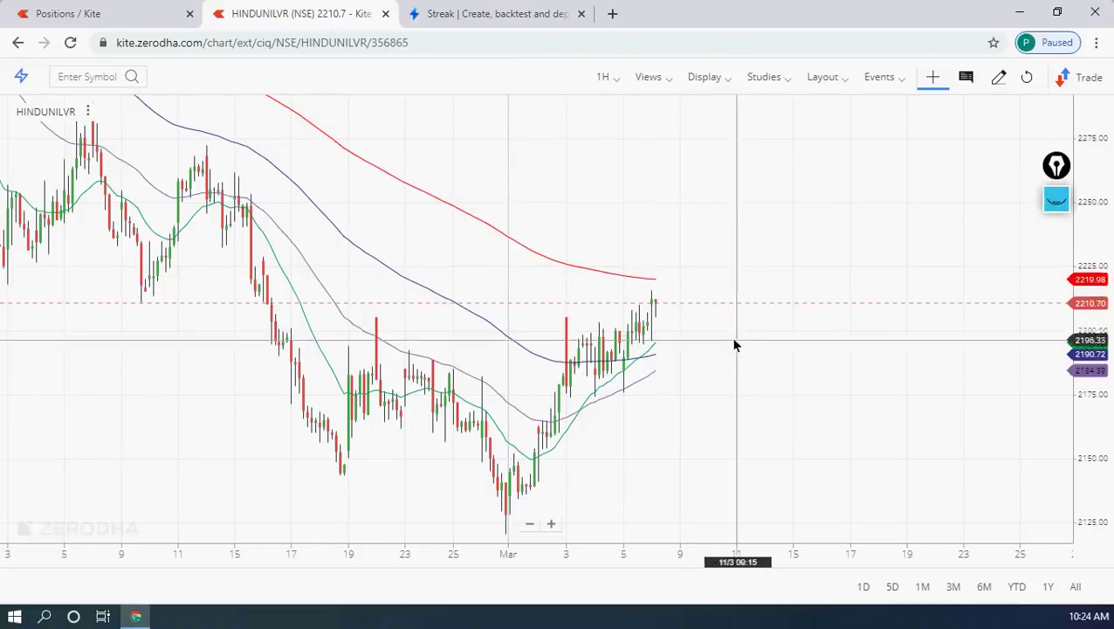
drag(795, 331, 626, 352)
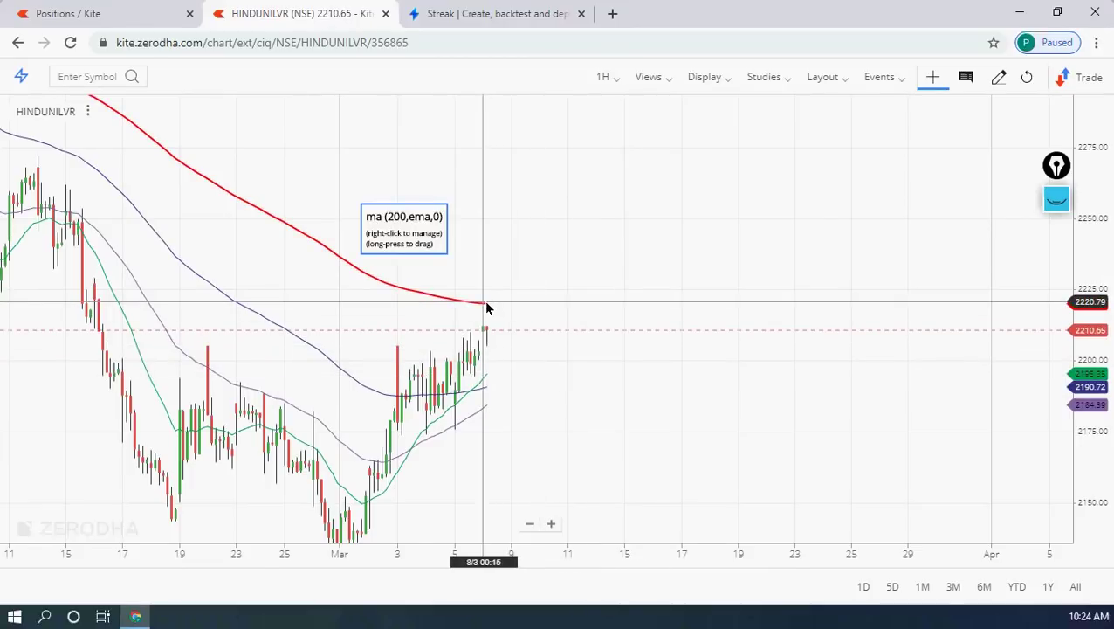
click(1057, 200)
mouse_move(1052, 249)
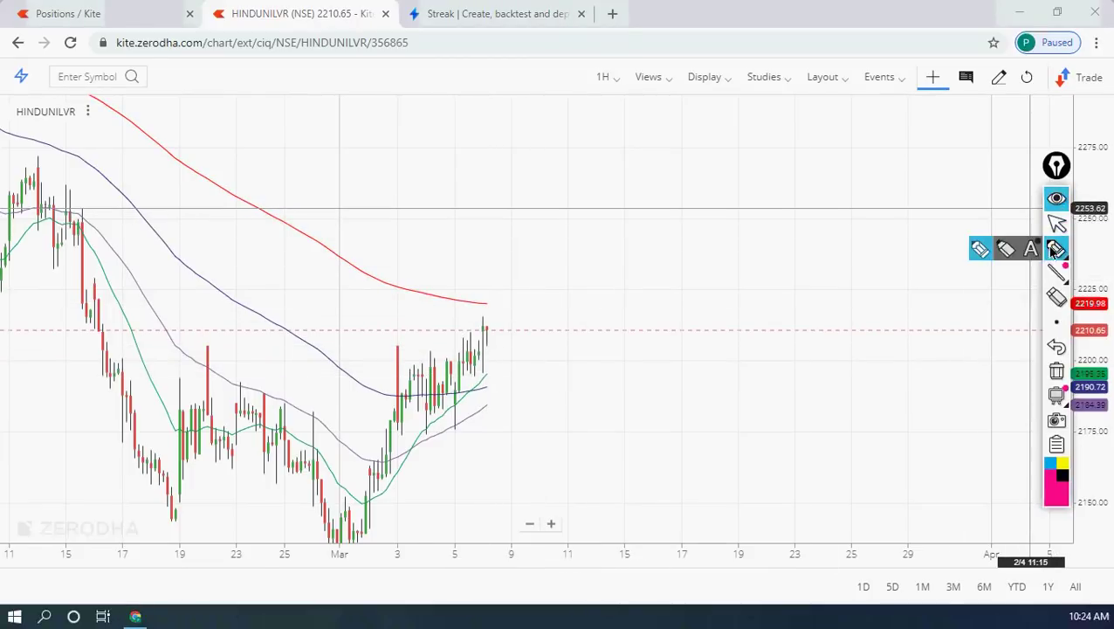
click(981, 249)
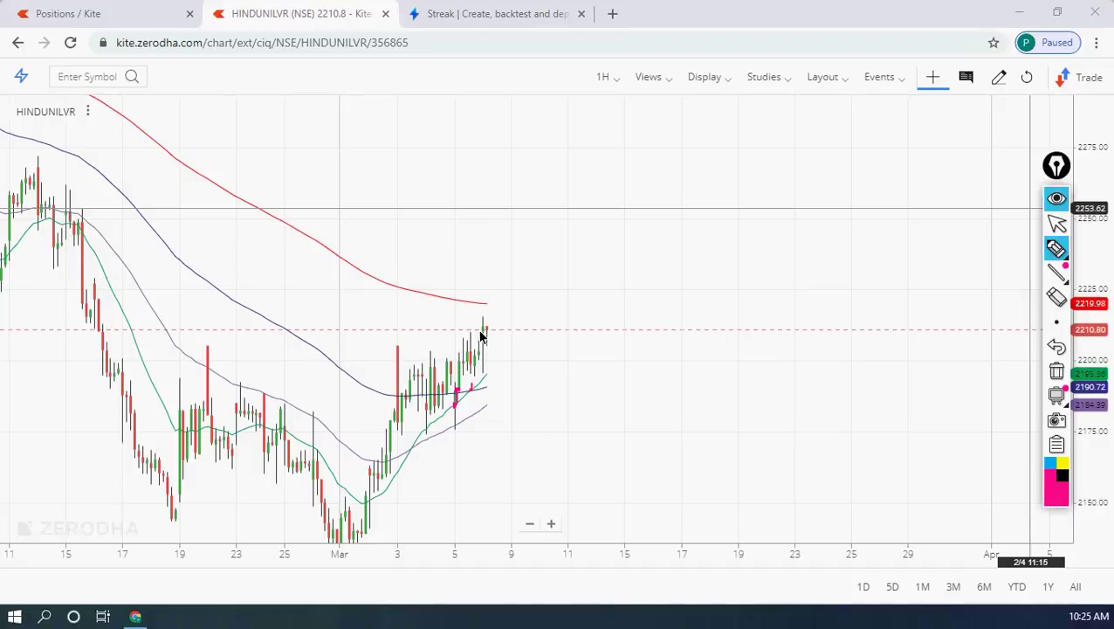
drag(478, 325, 480, 323)
drag(455, 402, 476, 328)
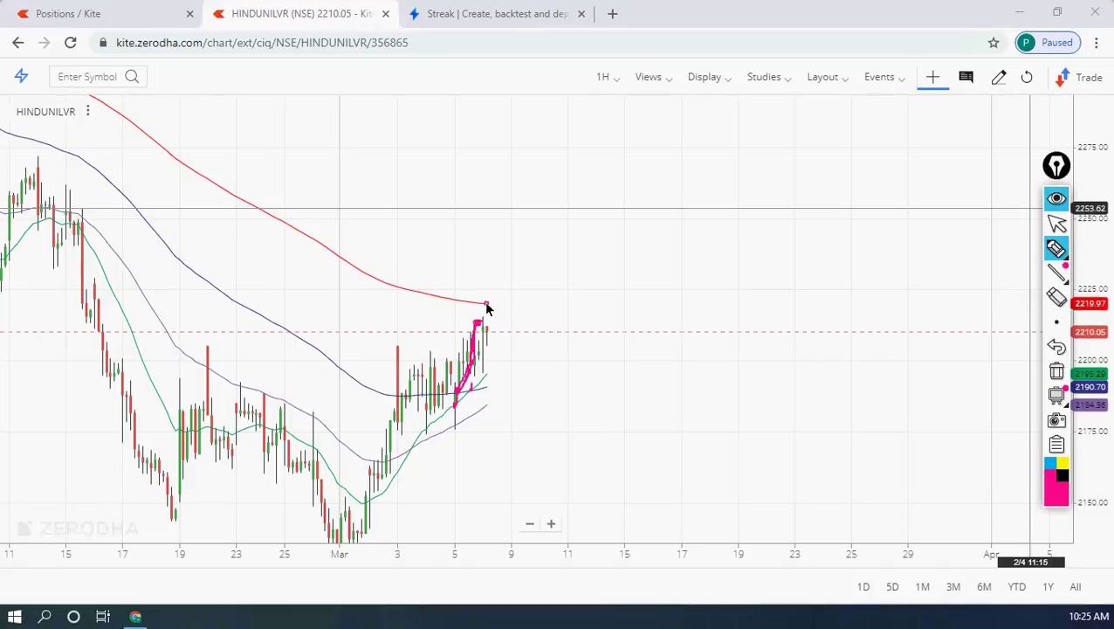
mouse_move(389, 490)
mouse_down()
mouse_move(418, 432)
mouse_move(486, 379)
mouse_up()
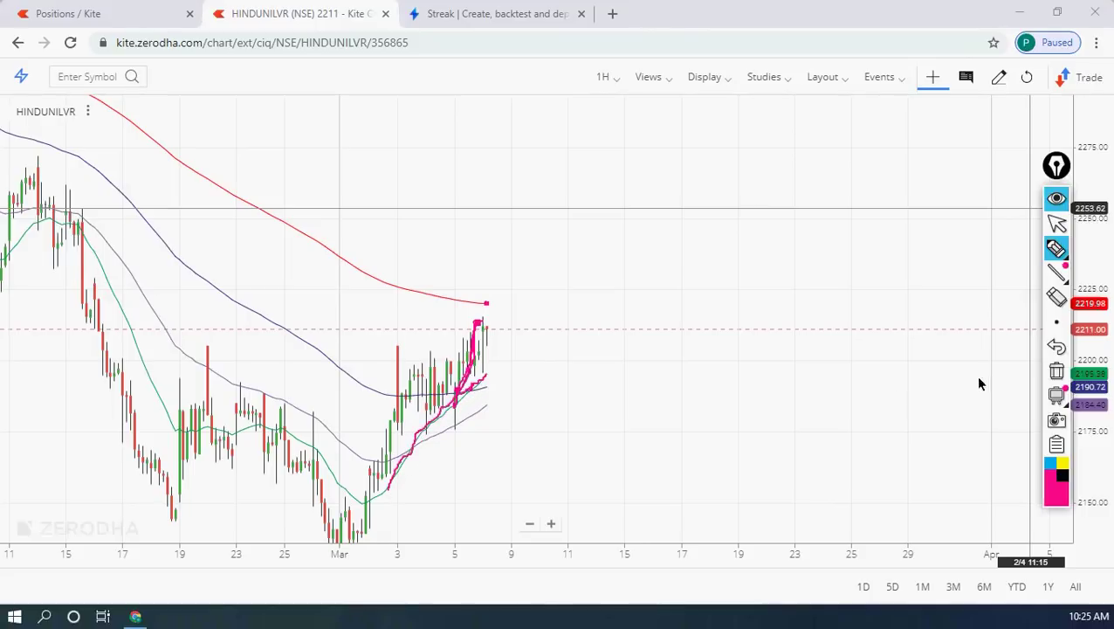
click(1056, 370)
click(1056, 199)
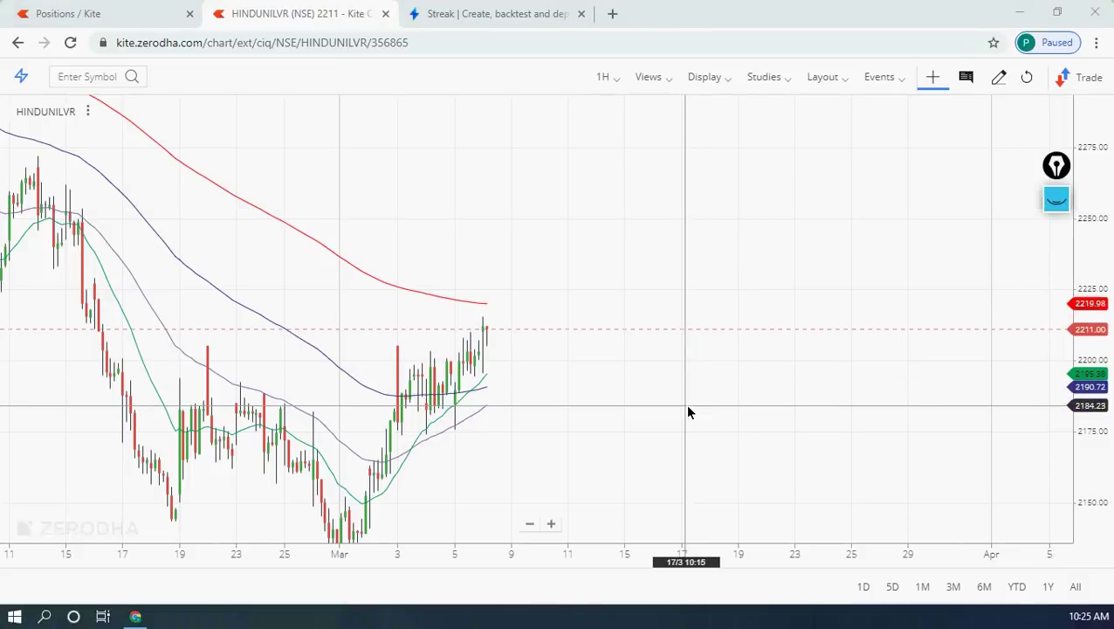
scroll(688, 412, up, 3)
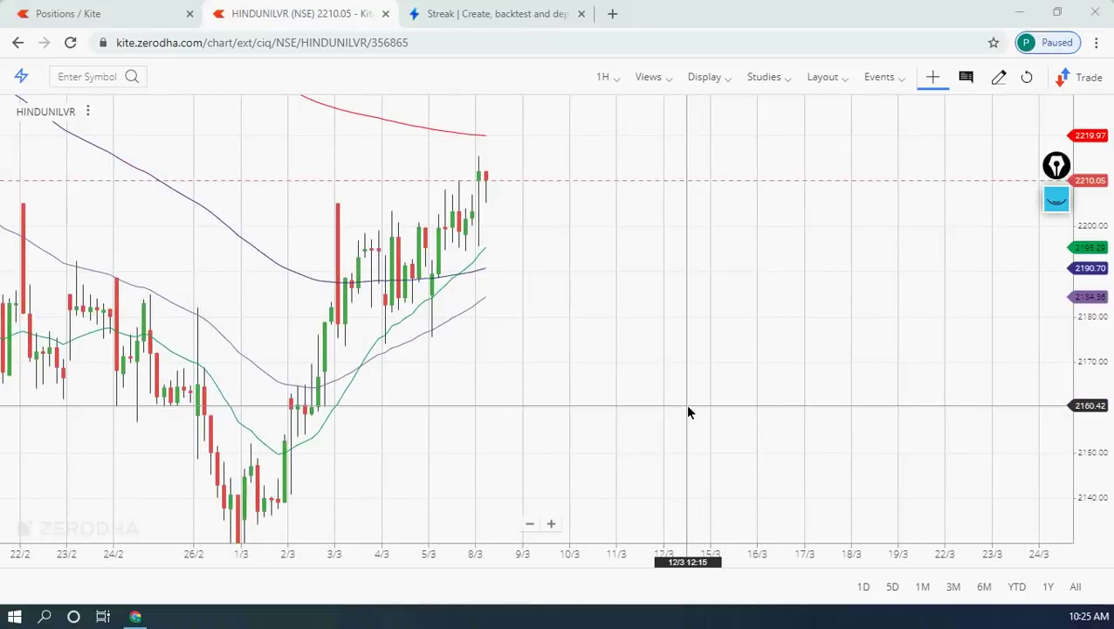
drag(597, 286, 698, 336)
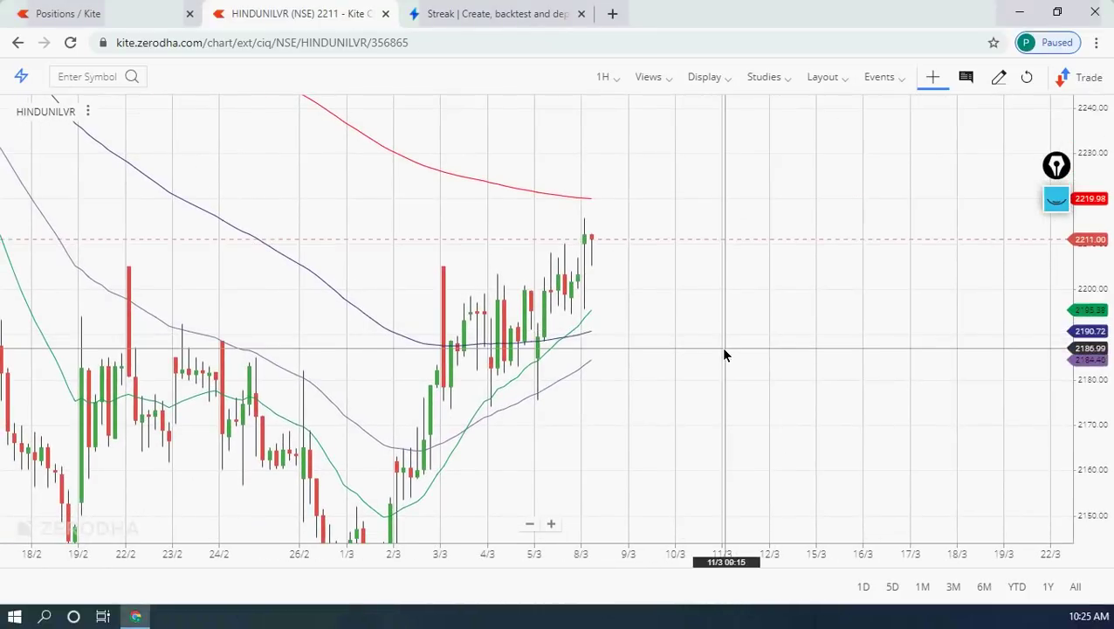
scroll(724, 354, down, 3)
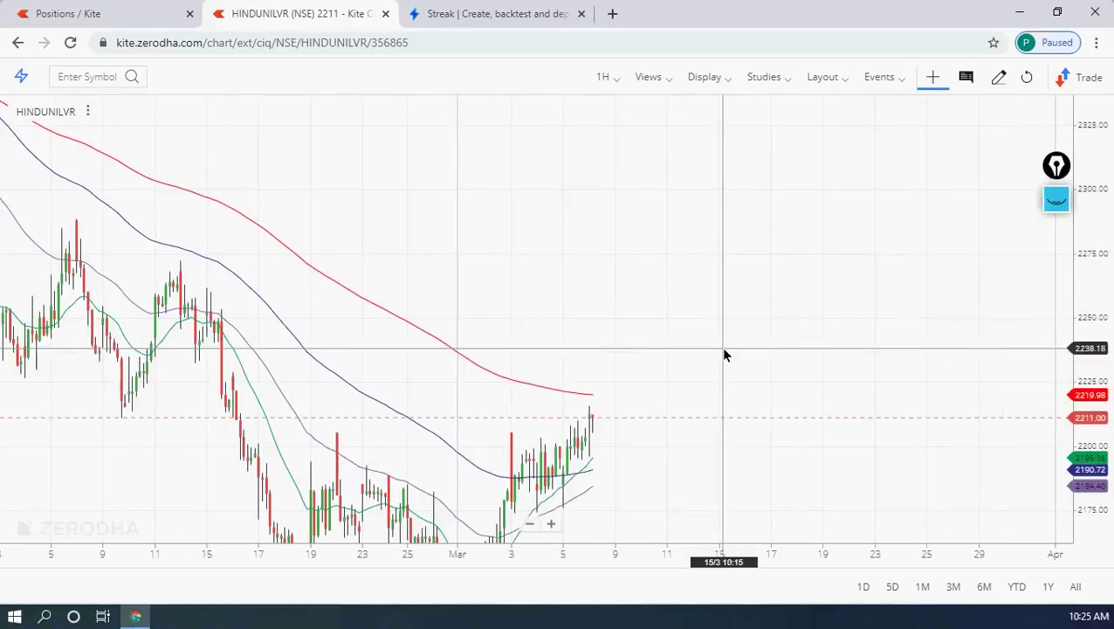
drag(691, 460, 642, 350)
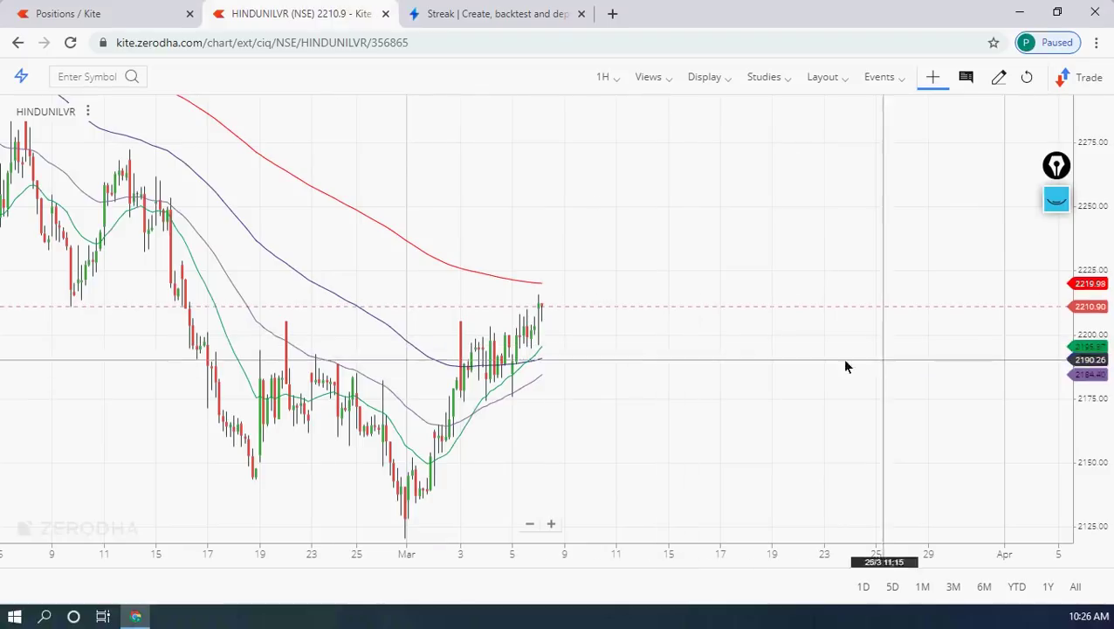
In an empty area of the chart, handwrite a double-underlined "3h" with "books" below it using the annotation pen.
drag(883, 366, 299, 413)
click(1056, 199)
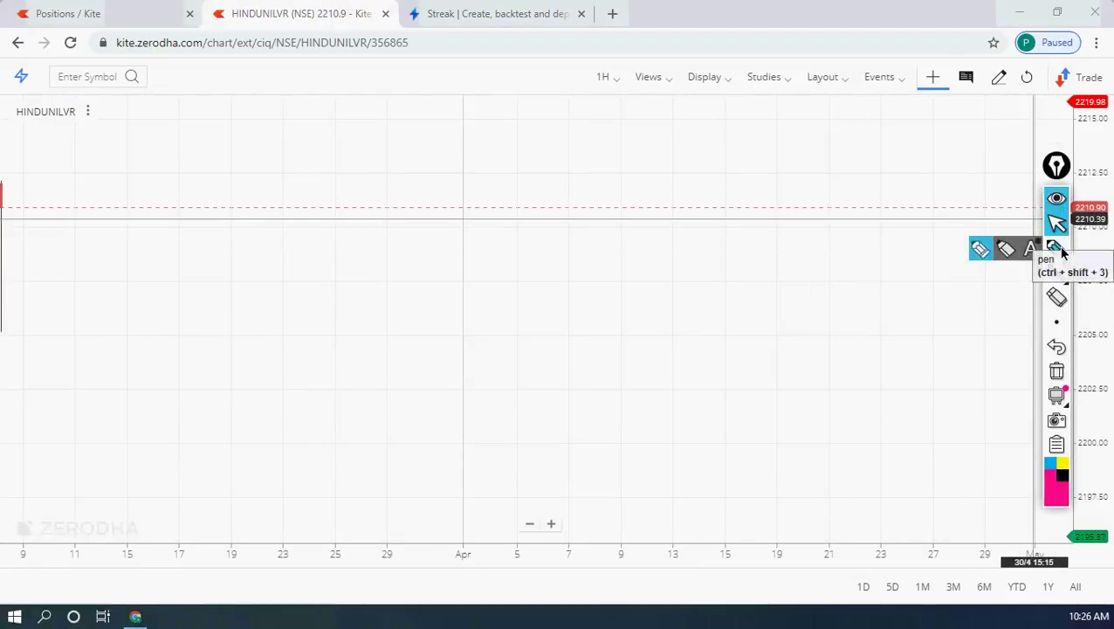
click(1032, 249)
mouse_move(91, 168)
mouse_down()
mouse_move(162, 193)
mouse_move(138, 236)
mouse_up()
drag(191, 157, 228, 232)
drag(137, 265, 262, 266)
drag(167, 287, 310, 287)
mouse_move(179, 331)
mouse_down()
mouse_move(182, 412)
mouse_move(216, 388)
mouse_move(238, 411)
mouse_move(273, 390)
mouse_move(282, 400)
mouse_up()
Draw a dividing line, handwrite "3h" and "chart" beside it, underline "books" and "chart", and add an arrow under "chart".
drag(580, 134, 633, 535)
drag(655, 184, 673, 218)
drag(697, 172, 725, 227)
drag(684, 331, 691, 346)
mouse_move(688, 282)
mouse_down()
mouse_move(721, 340)
mouse_move(758, 324)
mouse_up()
mouse_move(768, 293)
mouse_down()
mouse_move(771, 337)
mouse_move(783, 319)
mouse_up()
drag(147, 430, 246, 430)
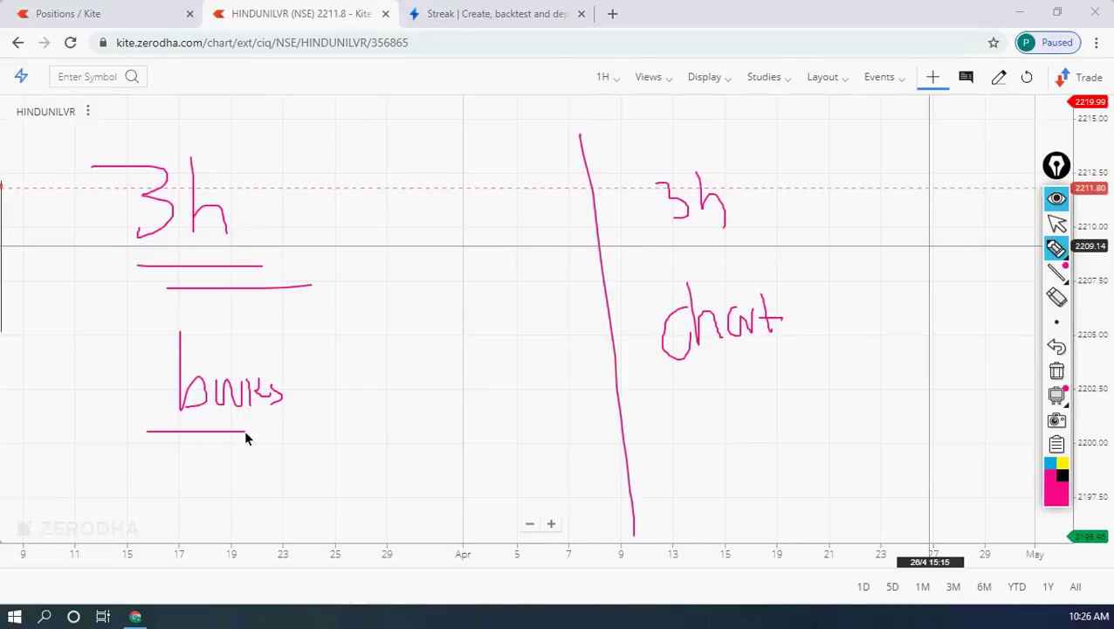
drag(665, 371, 822, 371)
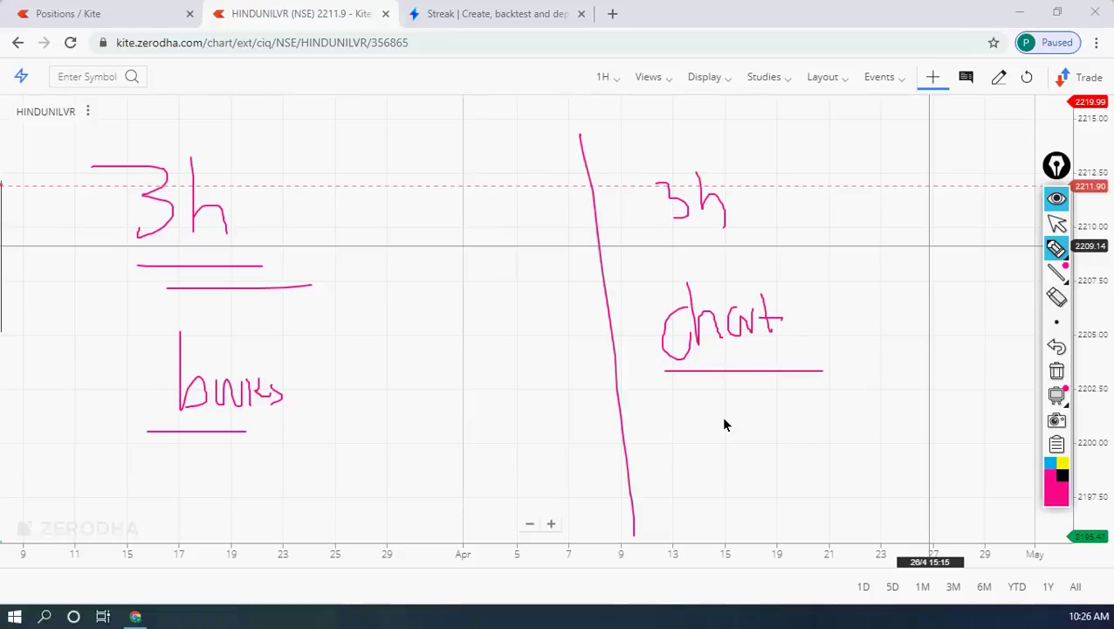
mouse_move(727, 423)
mouse_down()
mouse_move(738, 398)
mouse_move(749, 417)
mouse_up()
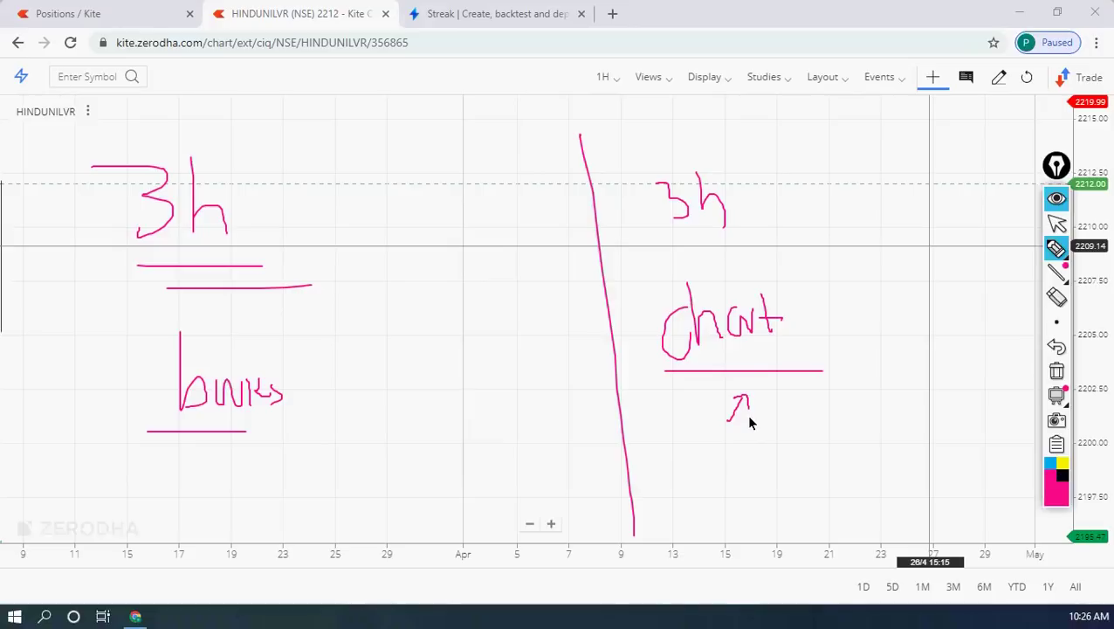
Emphasize "books" and "chart" with extra underlines, arrows and boxes, and clear all the handwriting to return to the candles.
drag(170, 429, 274, 430)
drag(197, 431, 319, 433)
drag(194, 433, 311, 432)
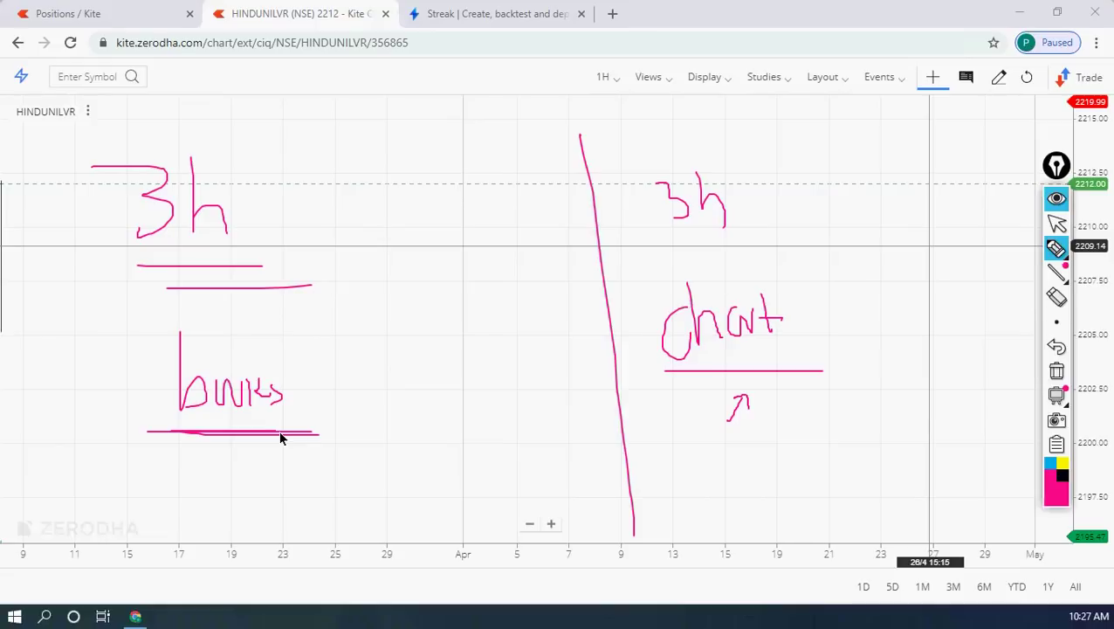
mouse_move(169, 534)
mouse_down()
mouse_move(219, 455)
mouse_move(229, 471)
mouse_up()
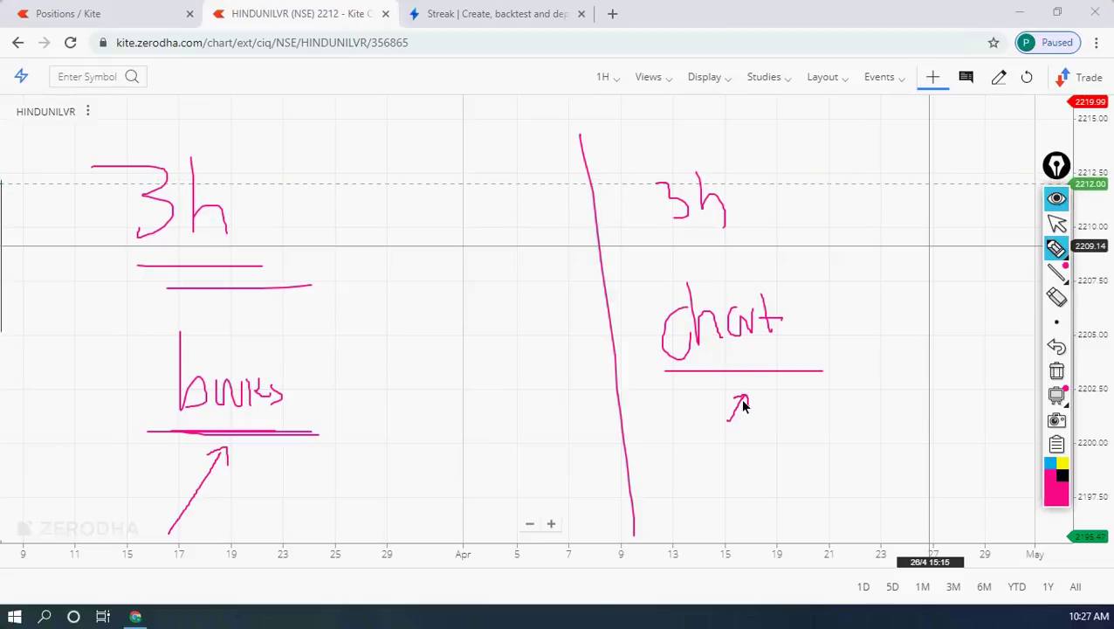
drag(150, 426, 342, 424)
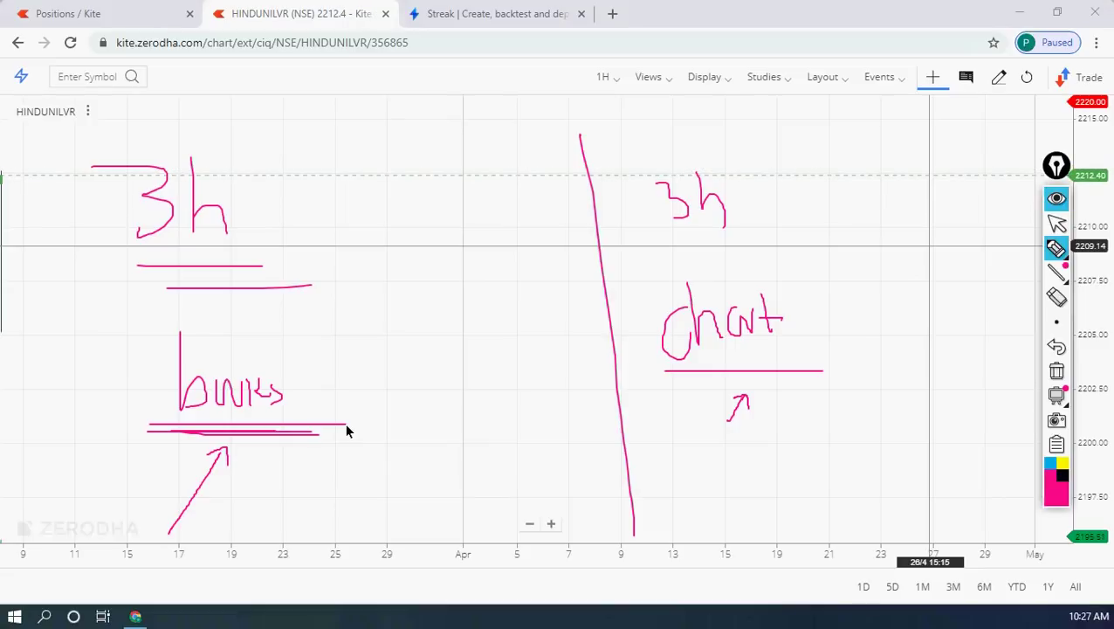
mouse_move(345, 422)
mouse_down()
mouse_move(238, 320)
mouse_move(159, 398)
mouse_move(156, 430)
mouse_up()
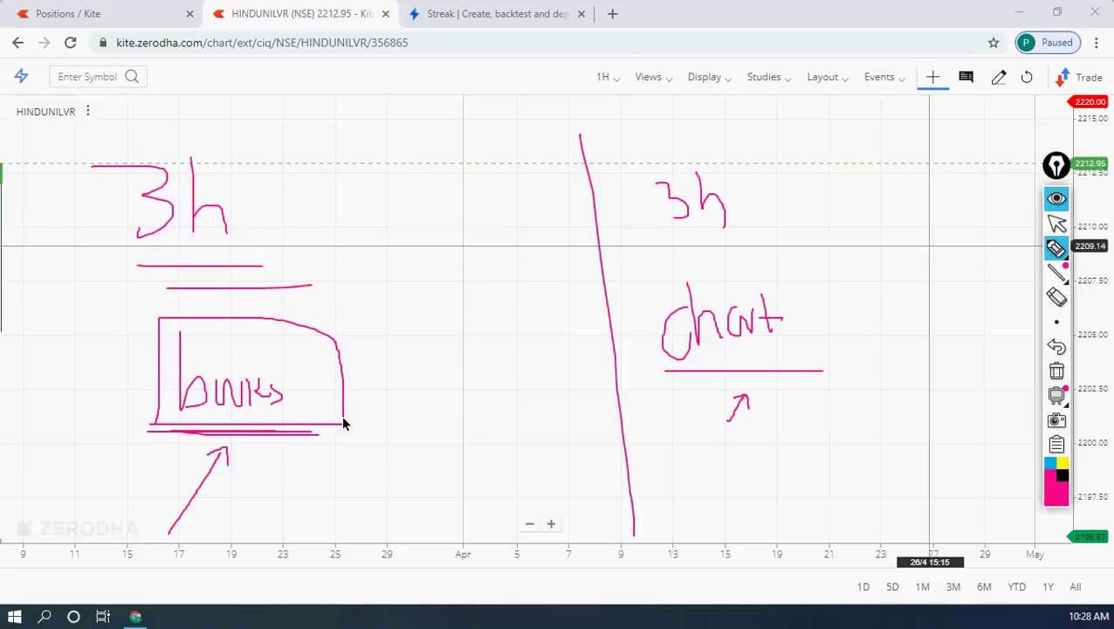
mouse_move(310, 340)
mouse_down()
mouse_move(397, 302)
mouse_move(363, 302)
mouse_move(387, 325)
mouse_up()
drag(170, 424, 277, 425)
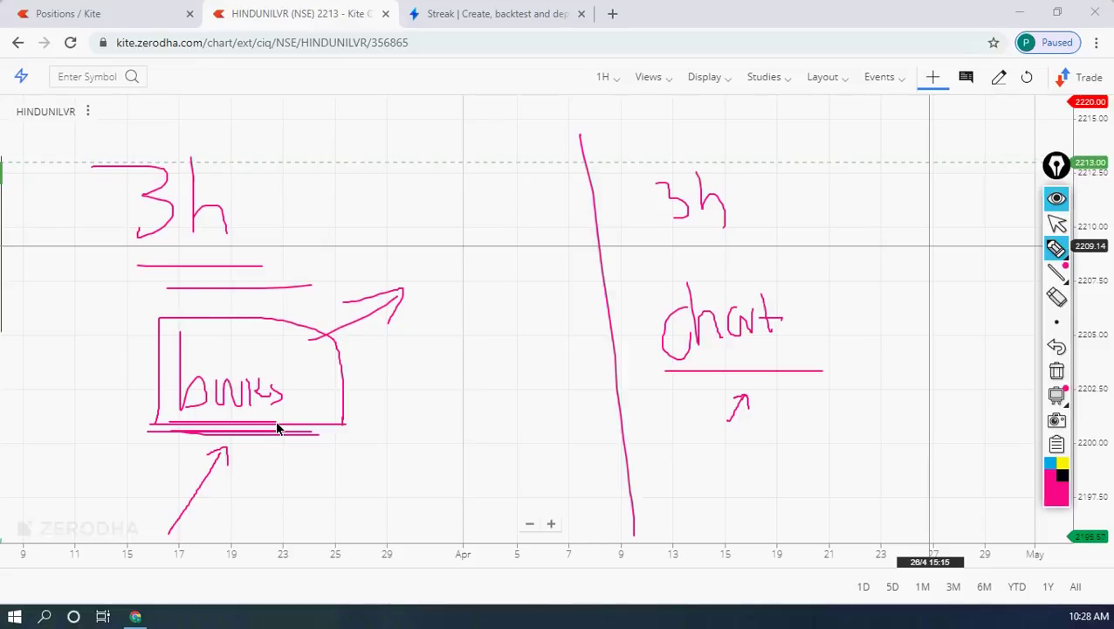
mouse_move(674, 380)
mouse_down()
mouse_move(653, 336)
mouse_move(774, 291)
mouse_move(826, 375)
mouse_up()
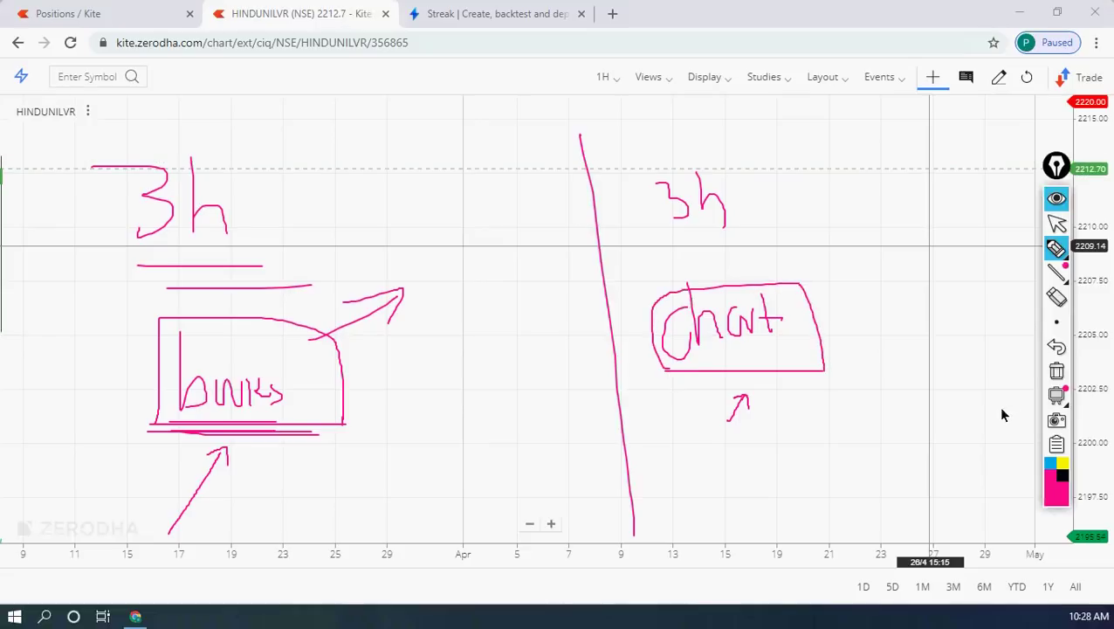
click(1056, 394)
click(1057, 223)
drag(162, 353, 761, 367)
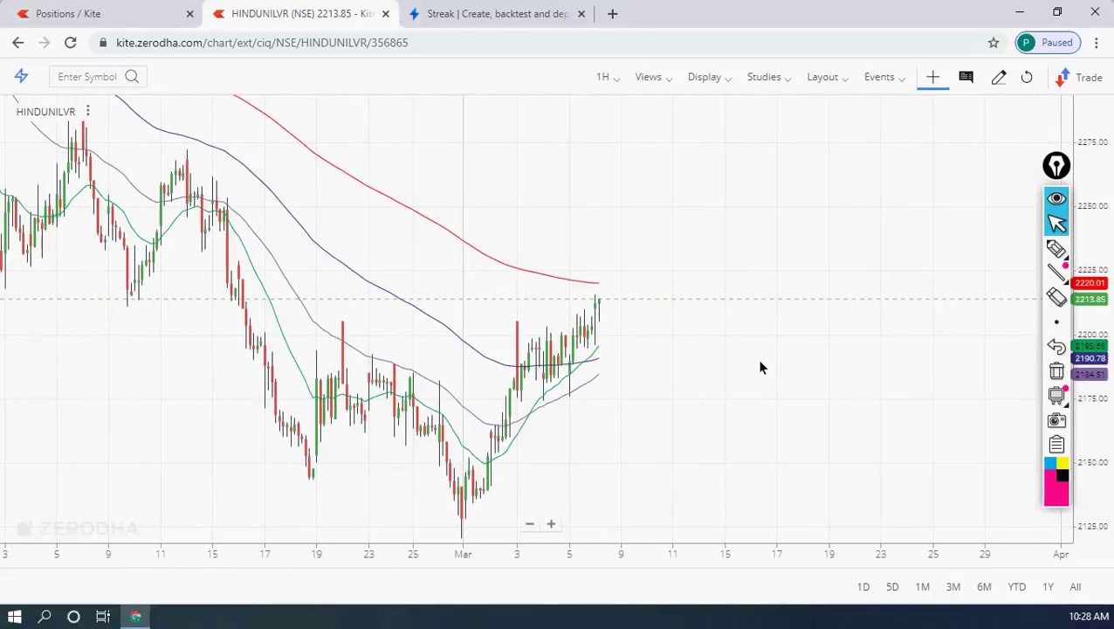
Place a regular long-term NSE market order to buy 25 shares of HINDUNILVR, and collapse the annotation toolbar.
click(21, 77)
click(65, 138)
text(25)
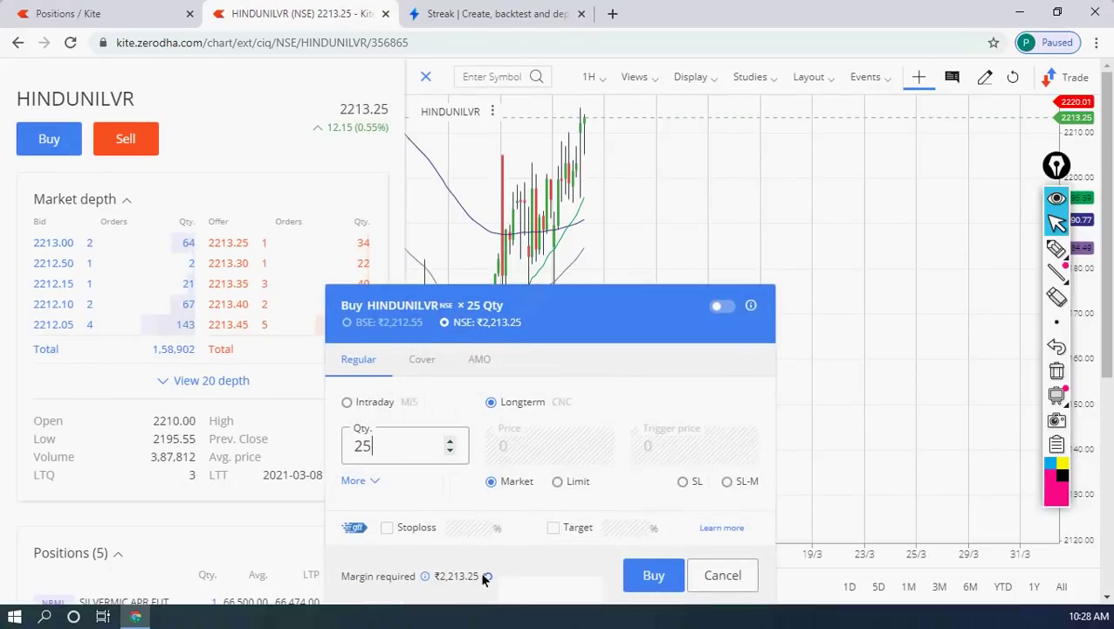
click(650, 573)
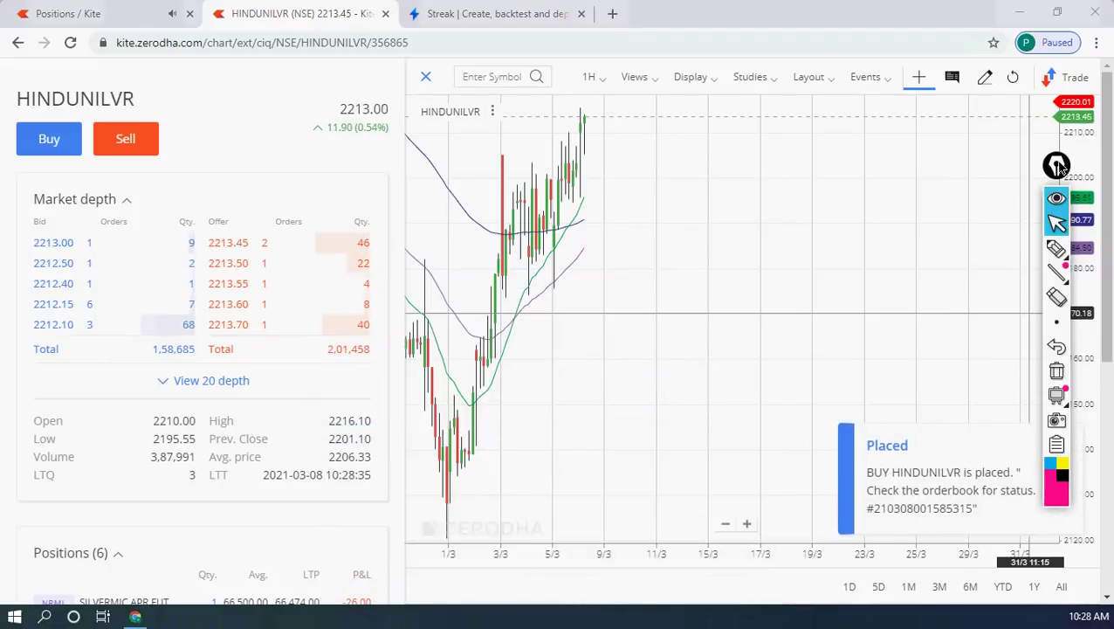
drag(622, 284, 719, 326)
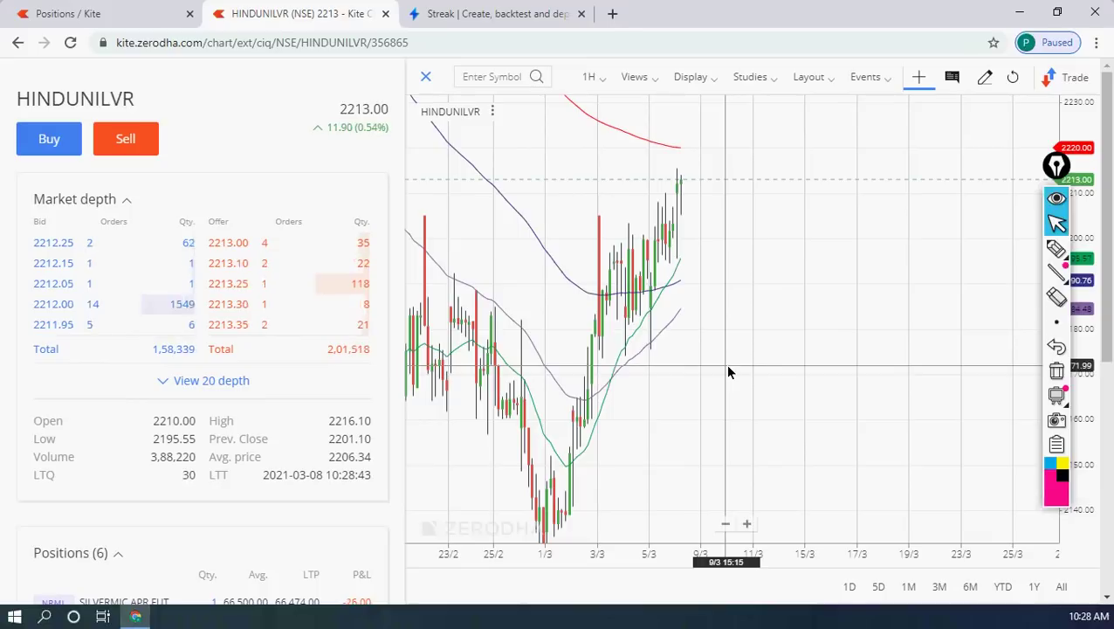
click(1056, 198)
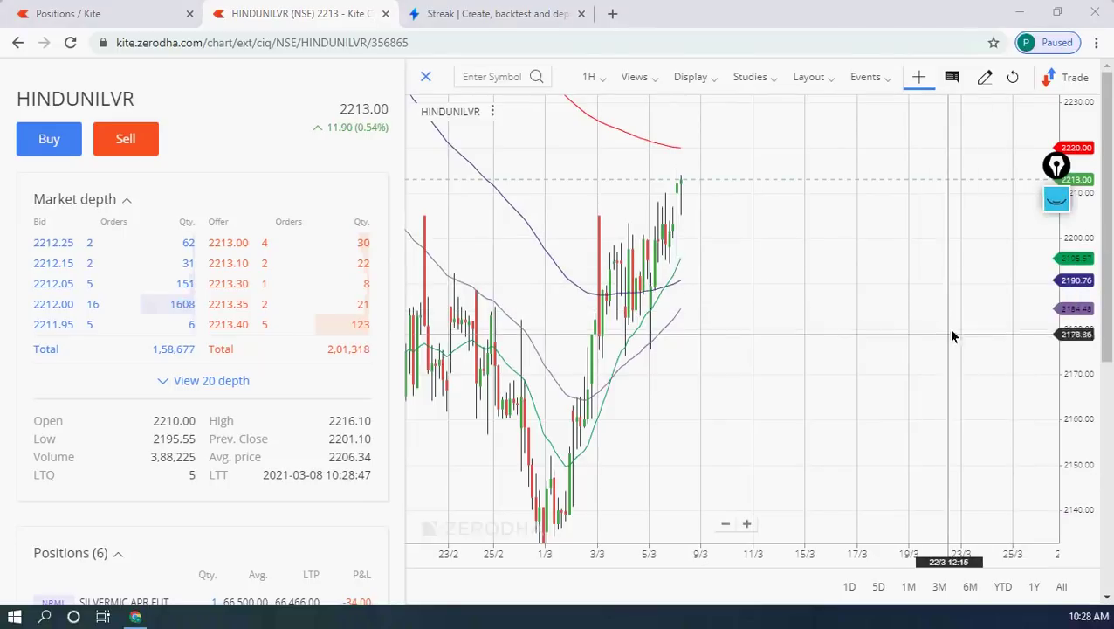
Exit the HINDUNILVR position with a limit sell order for 25 shares at about 2219, just below the red 200 EMA.
scroll(1107, 230, down, 1)
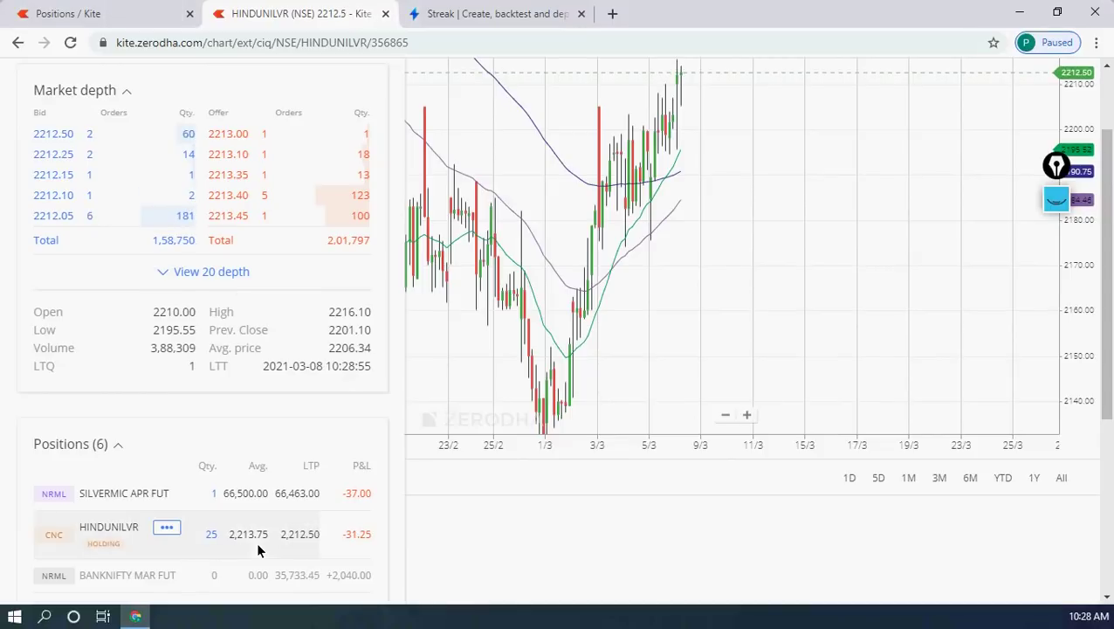
drag(716, 184, 798, 253)
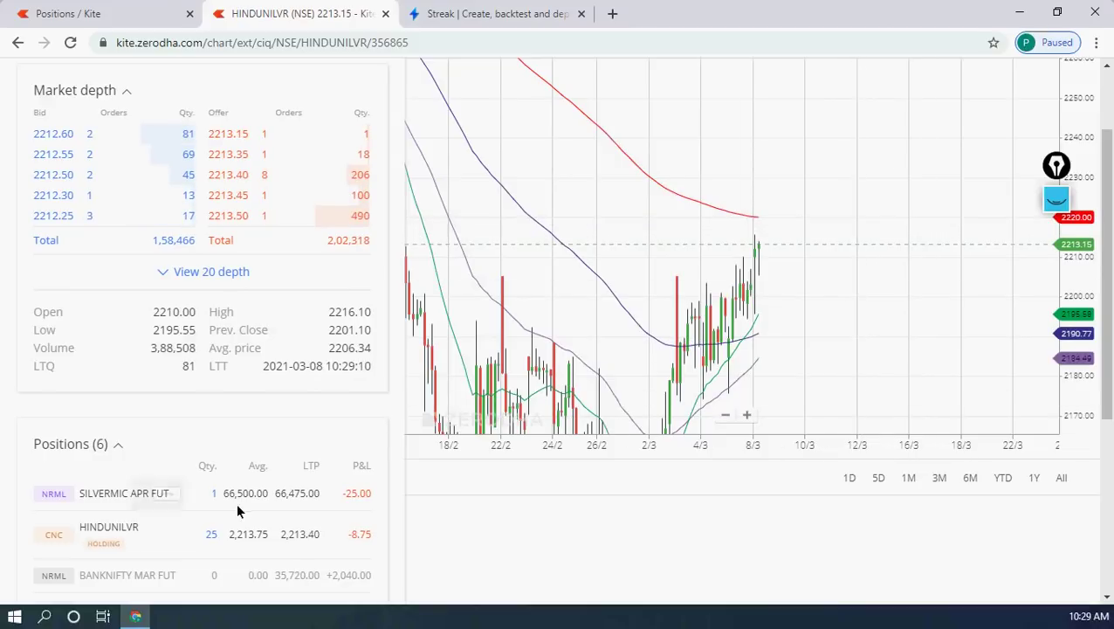
click(166, 528)
click(75, 416)
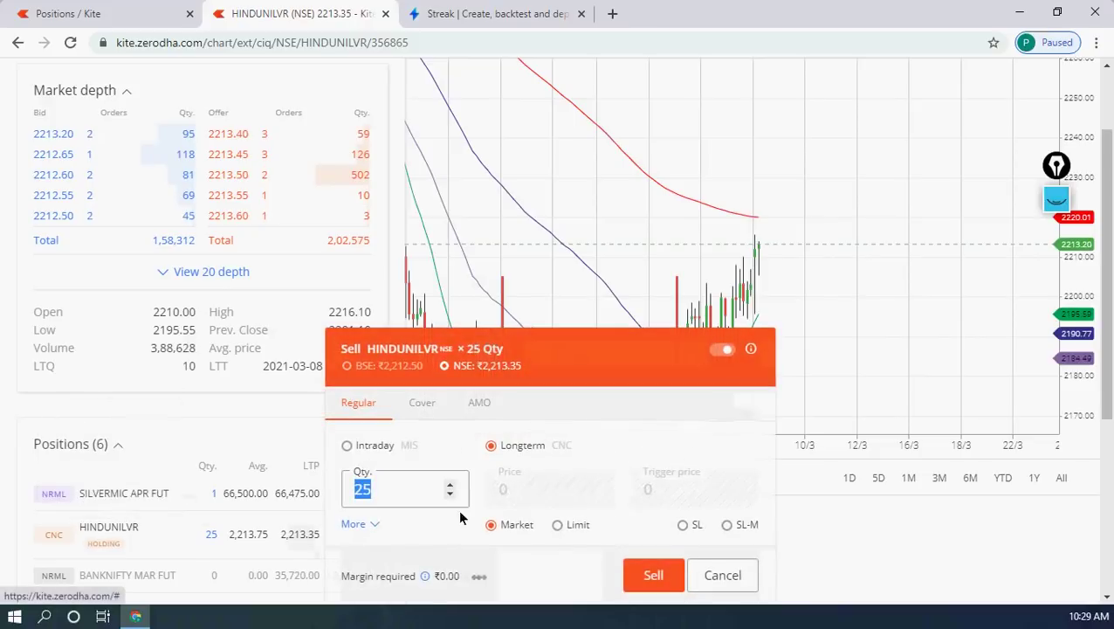
click(558, 523)
drag(539, 505, 521, 484)
text(9)
click(652, 573)
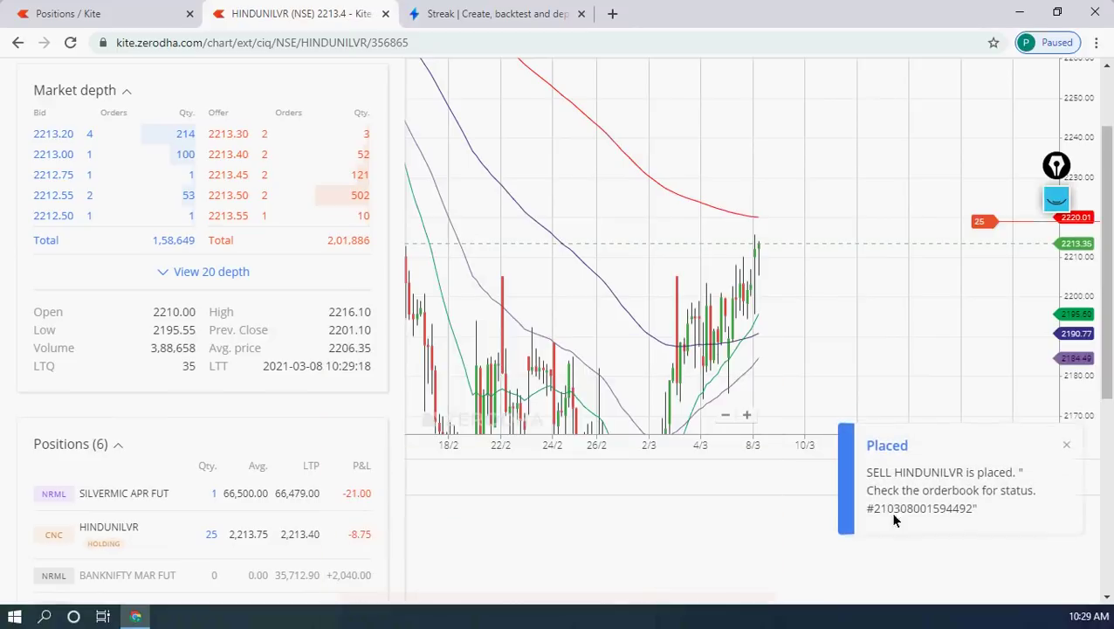
click(1066, 446)
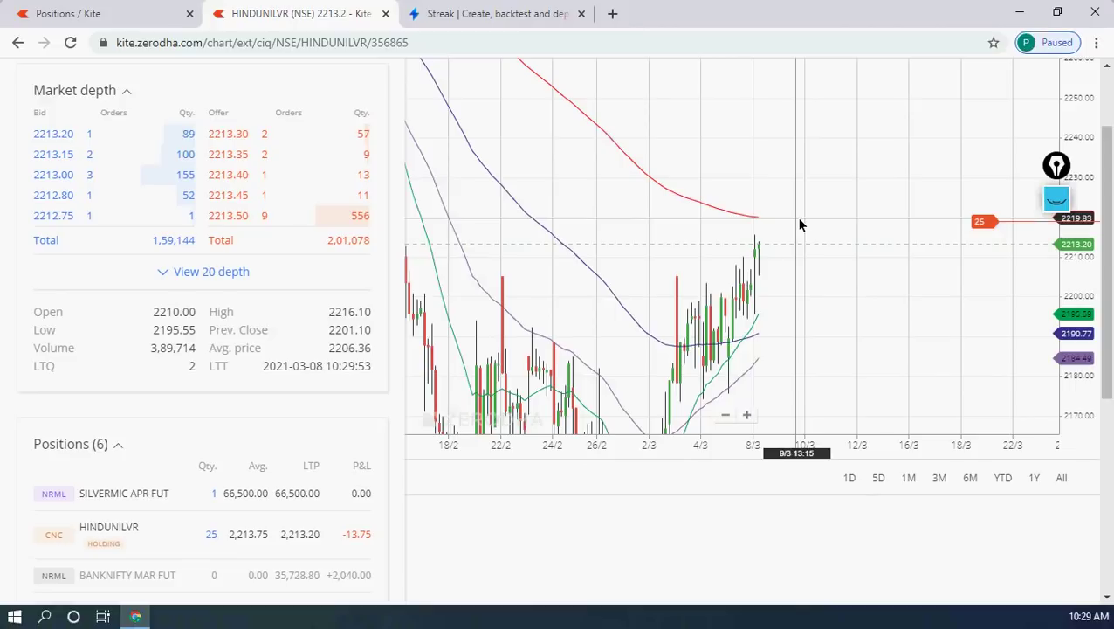
scroll(799, 225, up, 2)
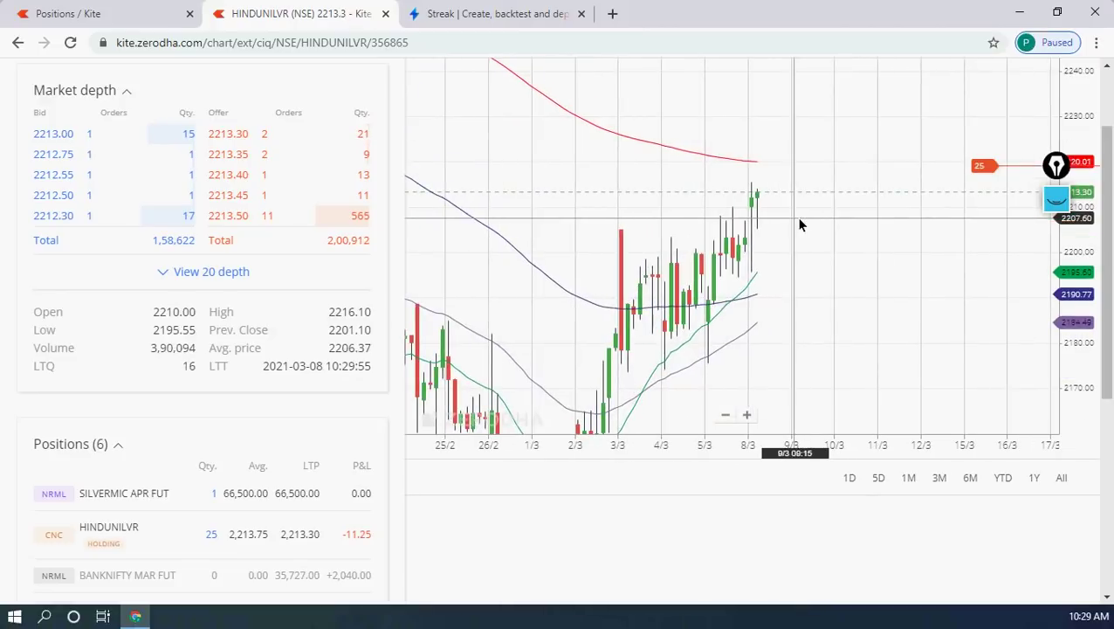
scroll(1099, 196, up, 2)
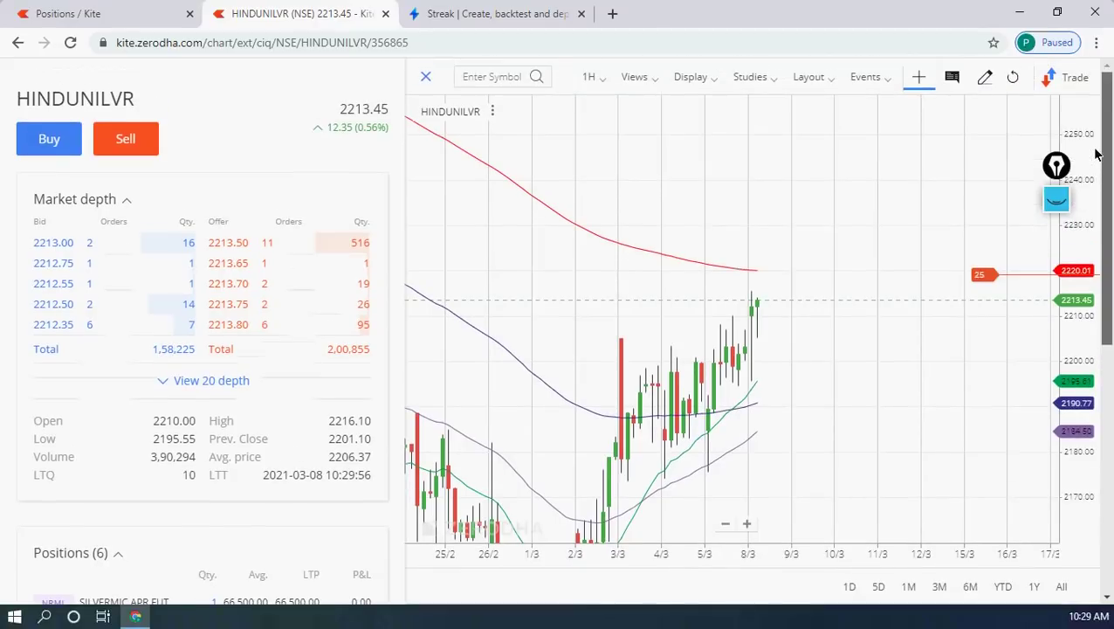
Hide the trading panel, trace HINDUNILVR's price path in pink, and mark the latest candle's low with an arrow rising past the red 200 EMA.
click(424, 78)
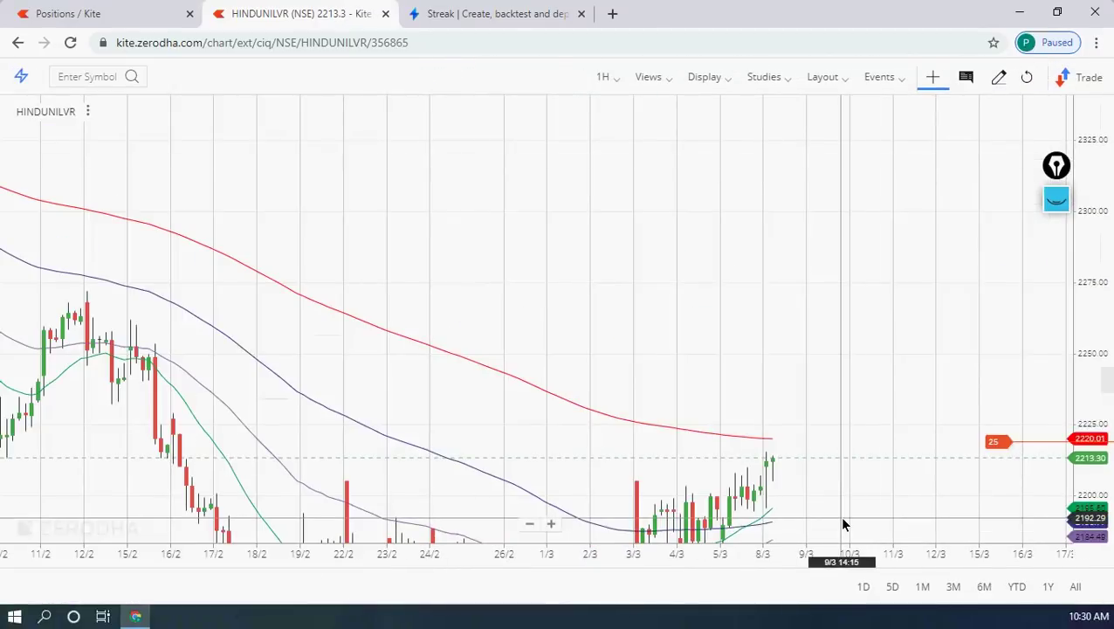
scroll(843, 524, down, 5)
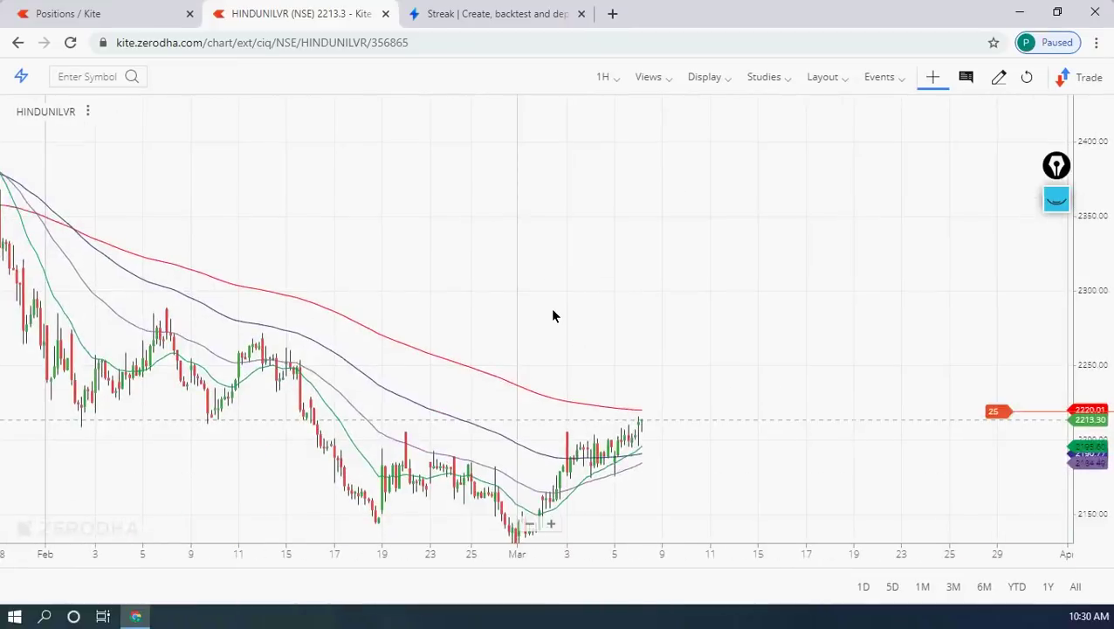
scroll(545, 298, up, 2)
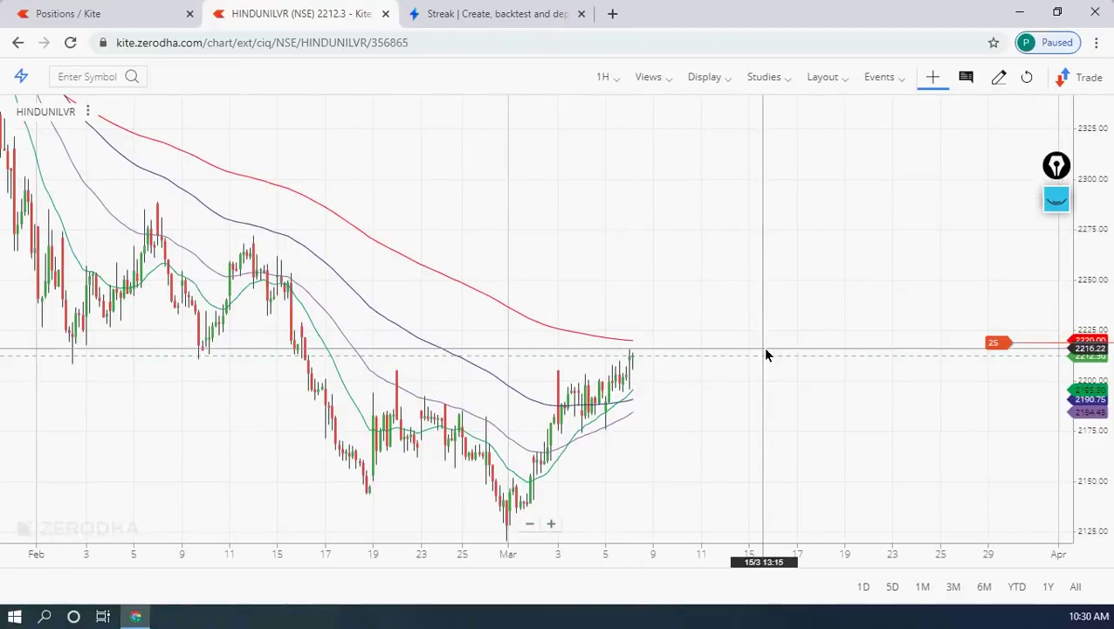
scroll(761, 314, up, 2)
click(1056, 200)
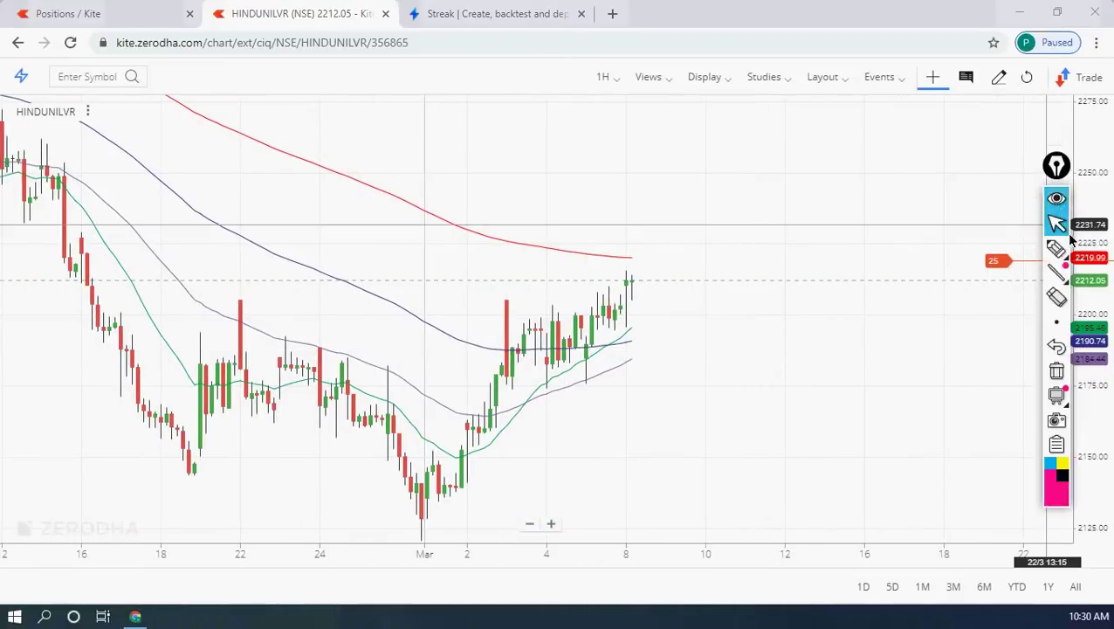
mouse_move(1056, 249)
click(1007, 249)
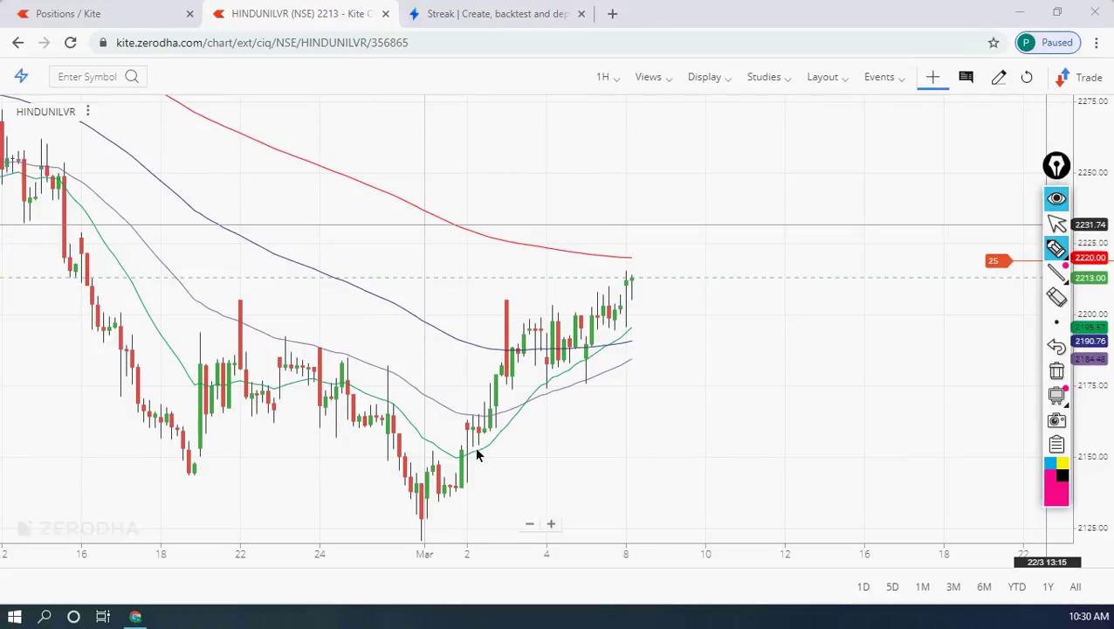
mouse_move(50, 207)
mouse_down()
mouse_move(118, 352)
mouse_move(210, 398)
mouse_move(299, 393)
mouse_move(339, 420)
mouse_move(413, 528)
mouse_move(521, 410)
mouse_up()
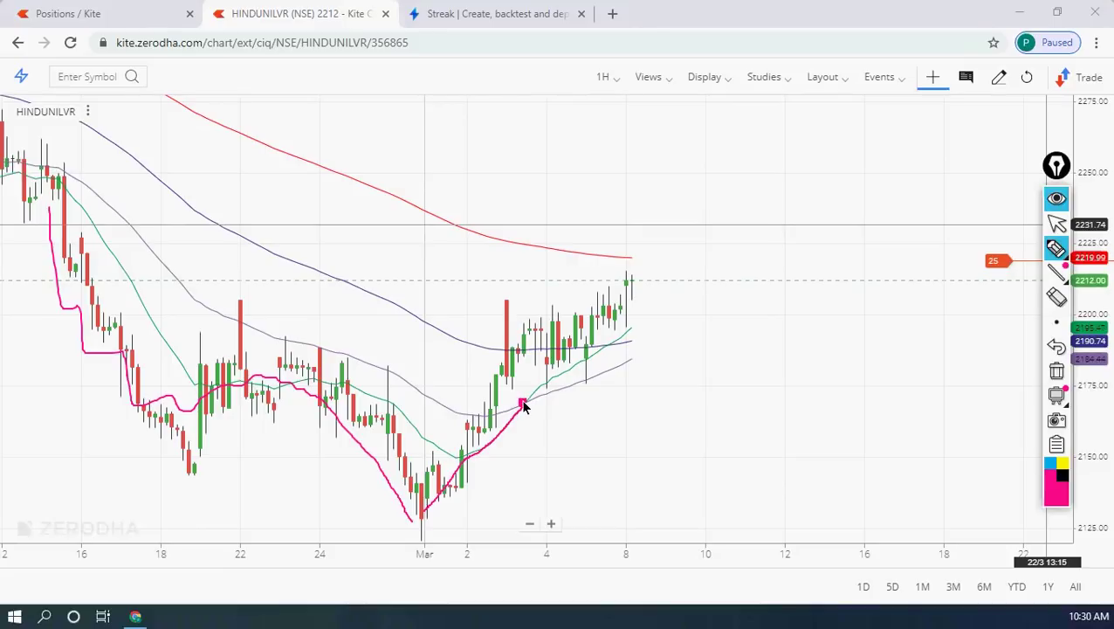
drag(524, 406, 609, 351)
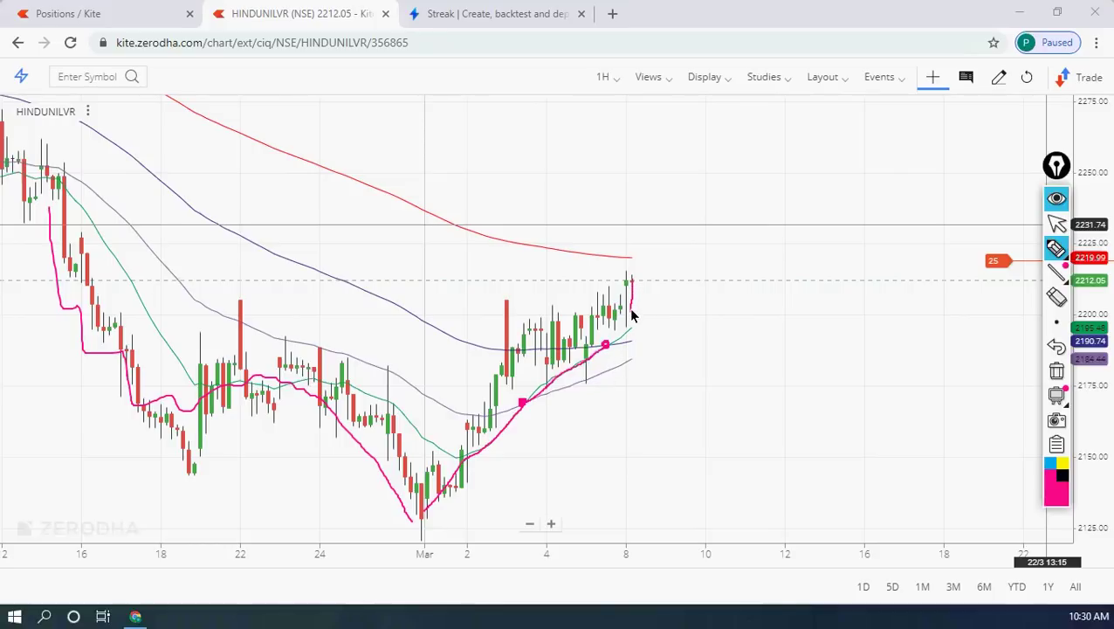
drag(633, 328, 644, 330)
mouse_move(646, 298)
mouse_down()
mouse_move(667, 244)
mouse_move(690, 224)
mouse_up()
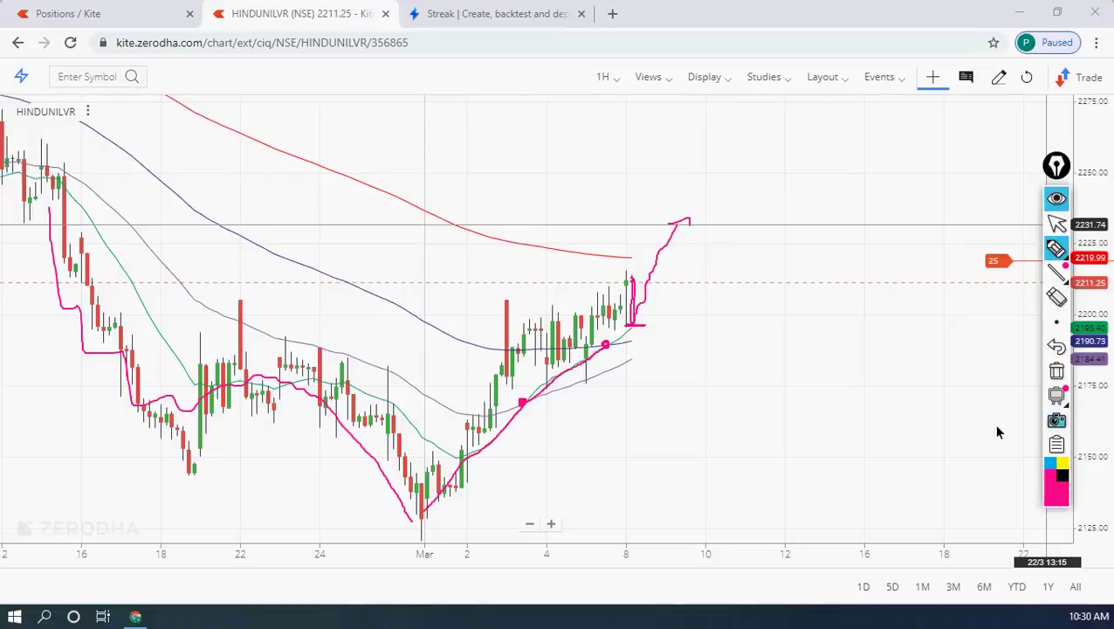
Clear all the pink drawings from the HINDUNILVR chart and collapse the annotation toolbar.
click(1056, 370)
click(1056, 223)
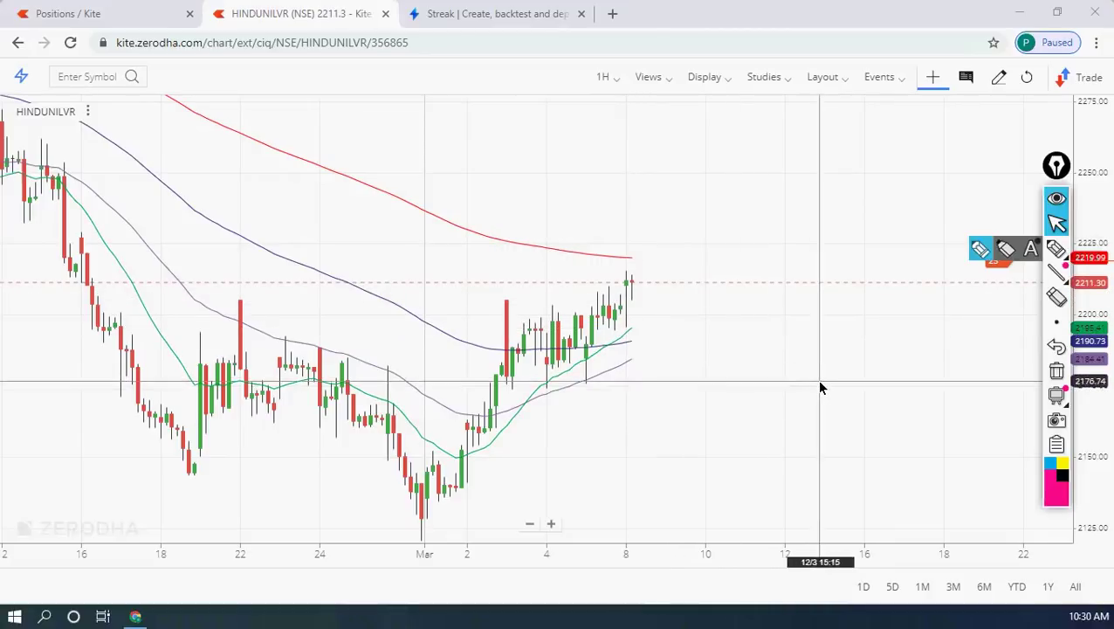
scroll(820, 386, up, 2)
scroll(730, 349, up, 2)
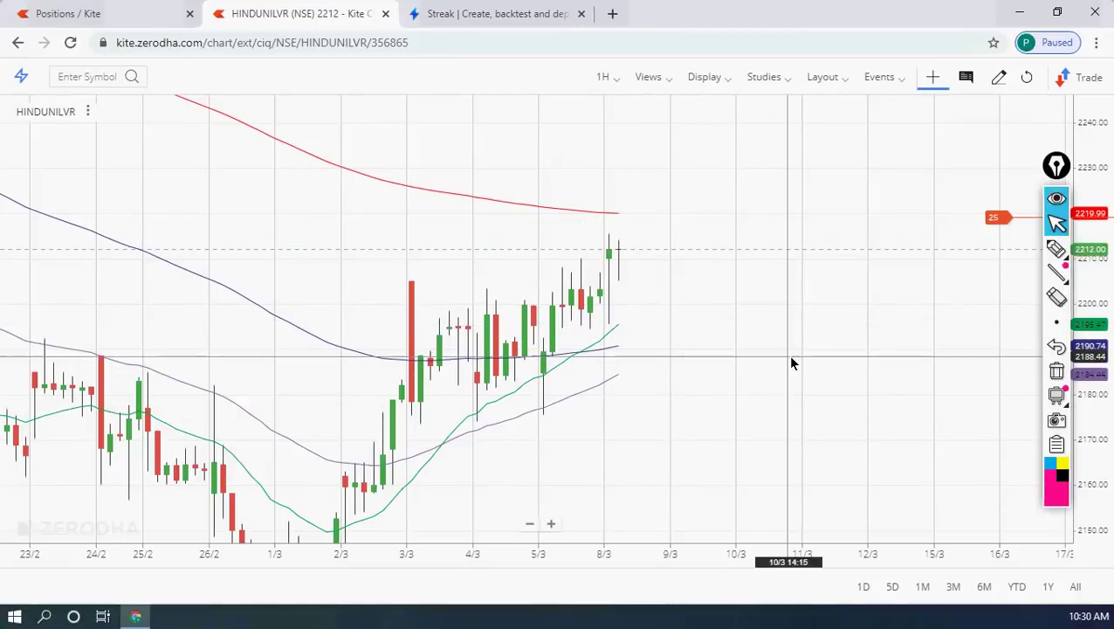
scroll(791, 363, down, 4)
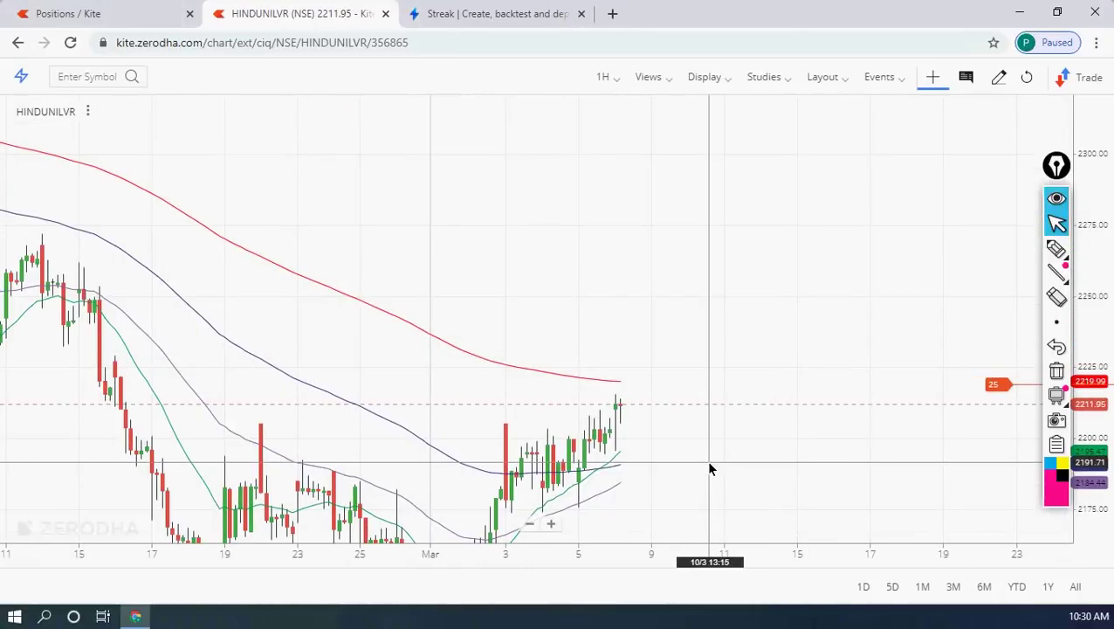
click(1056, 198)
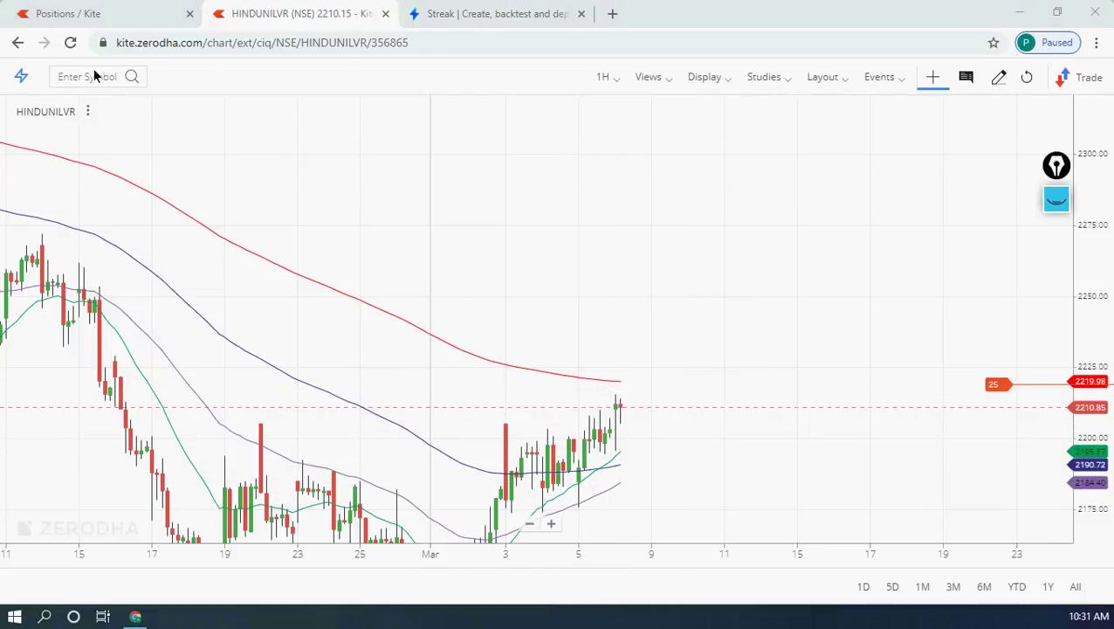
Open the trading panel beside the chart and examine the HINDUNILVR position's profit or loss against recent candles.
click(22, 79)
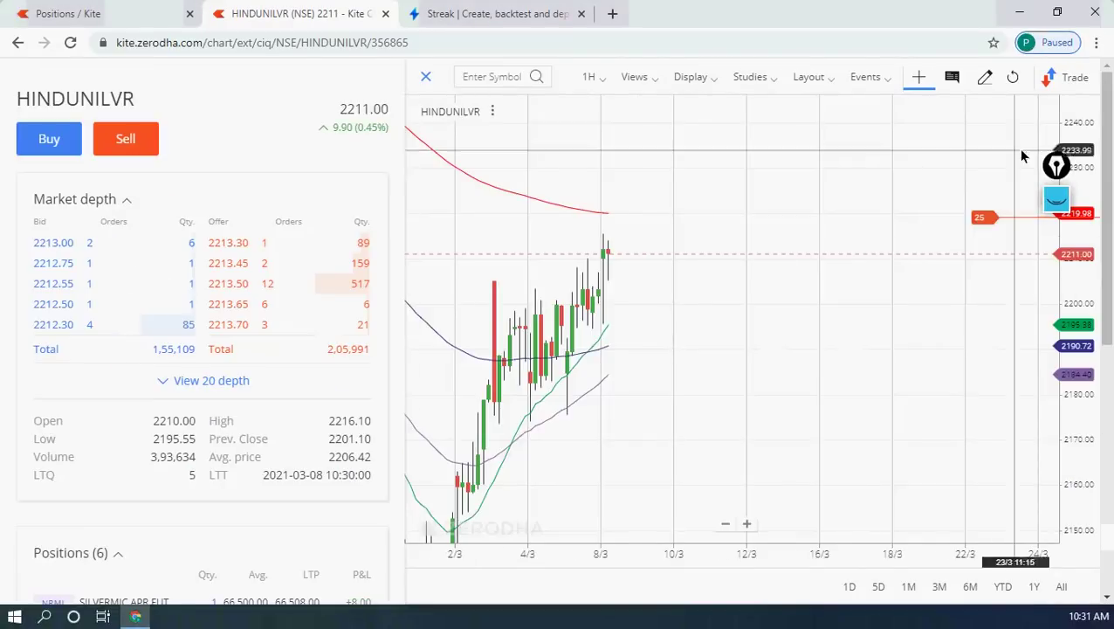
scroll(1104, 151, down, 2)
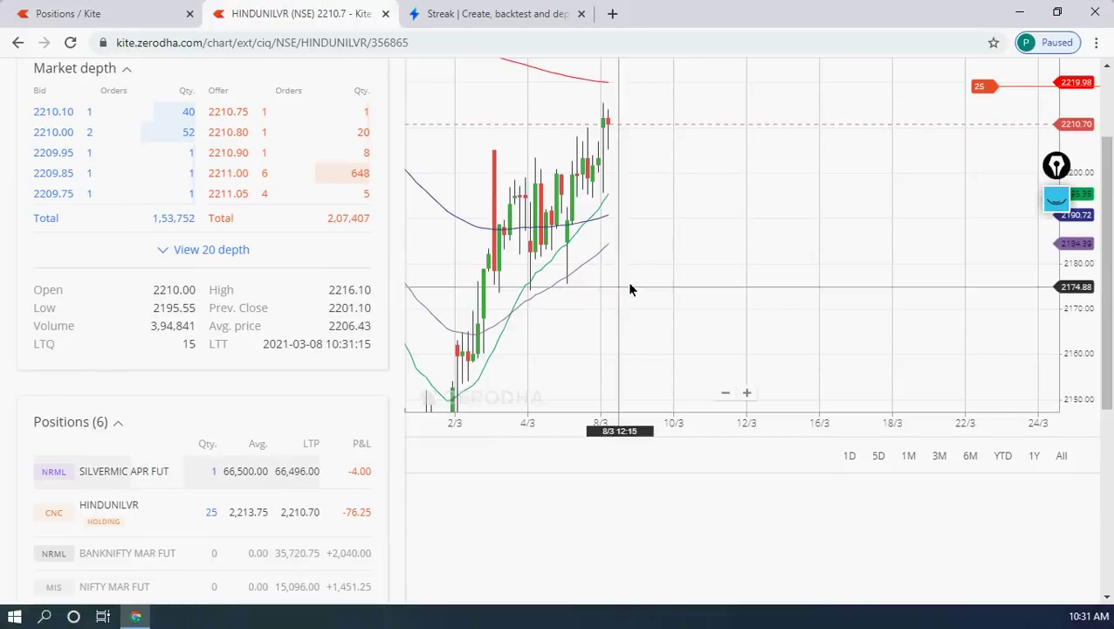
scroll(650, 279, down, 3)
drag(601, 179, 661, 279)
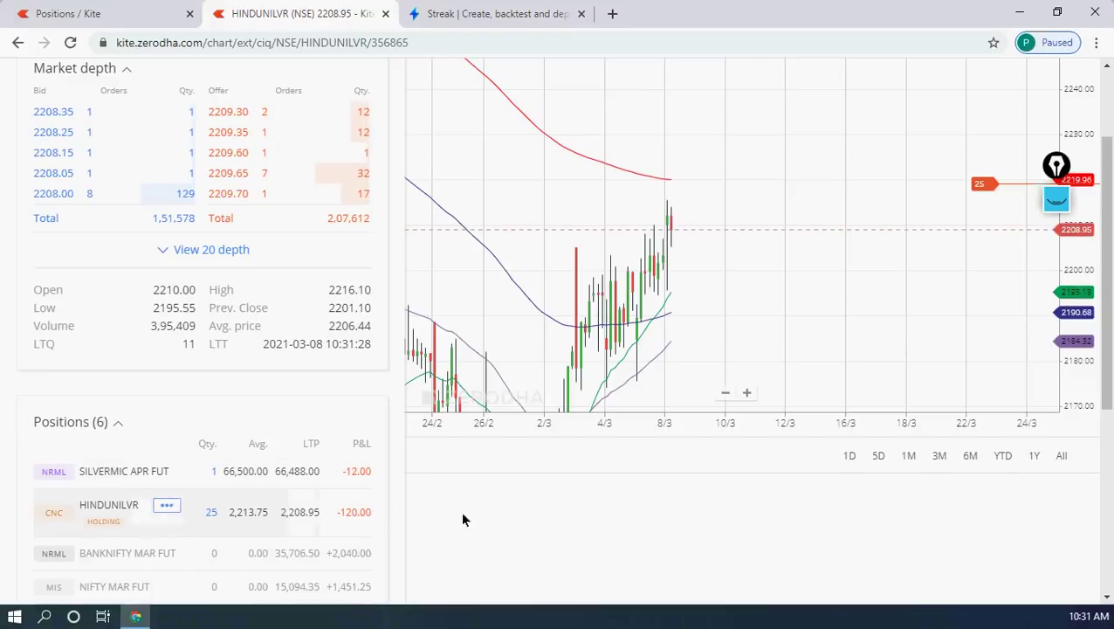
Switch to Streak, refresh the buy scan results, and return to the HINDUNILVR chart in Kite.
click(518, 14)
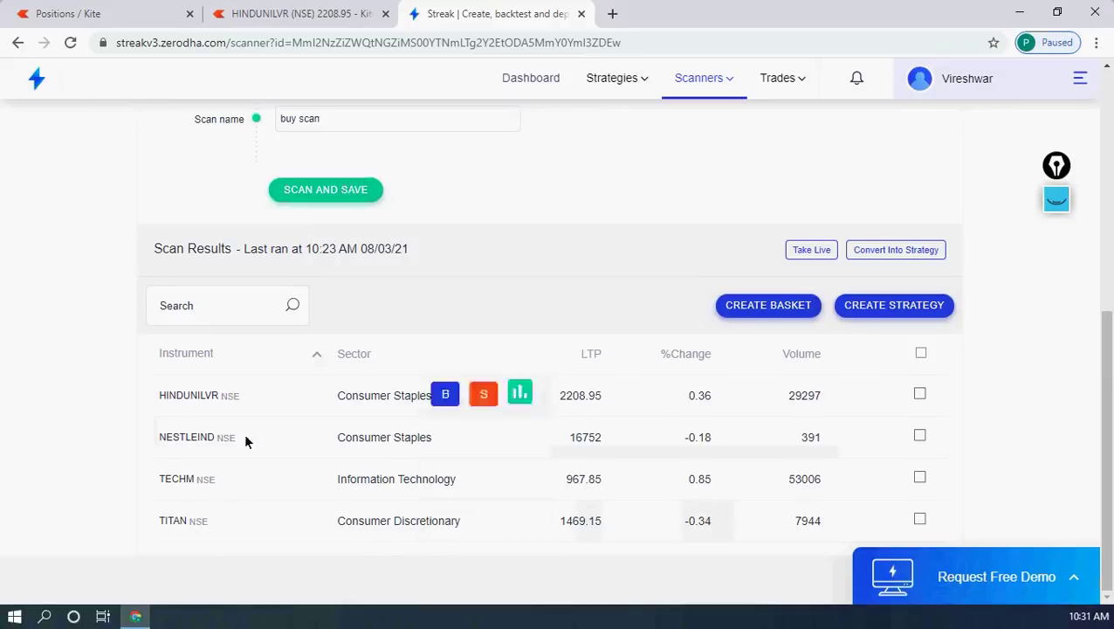
click(71, 45)
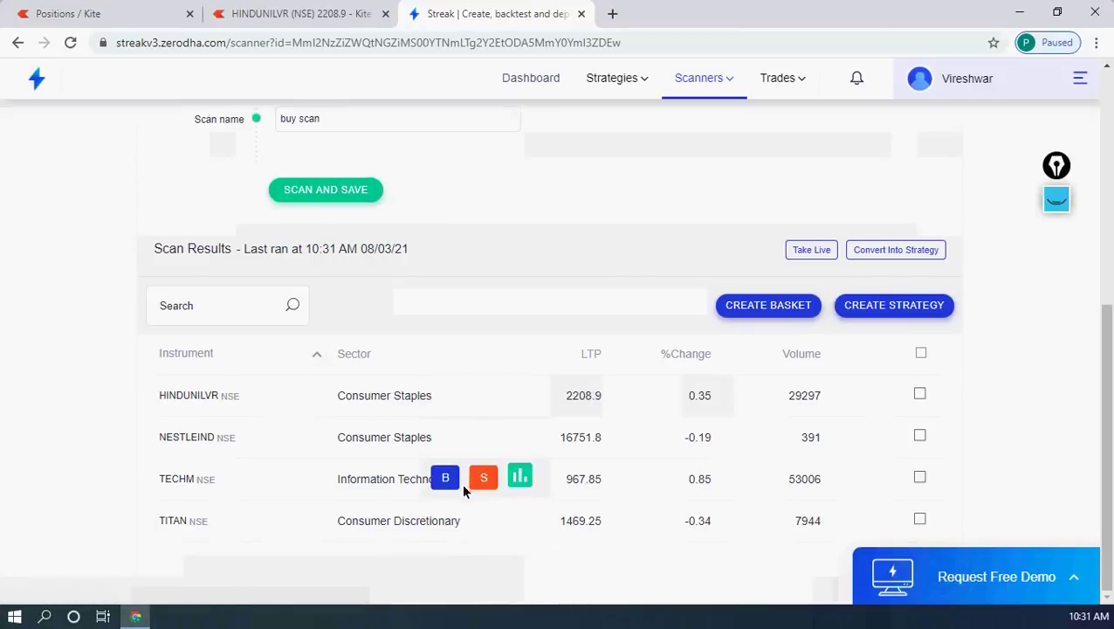
click(299, 17)
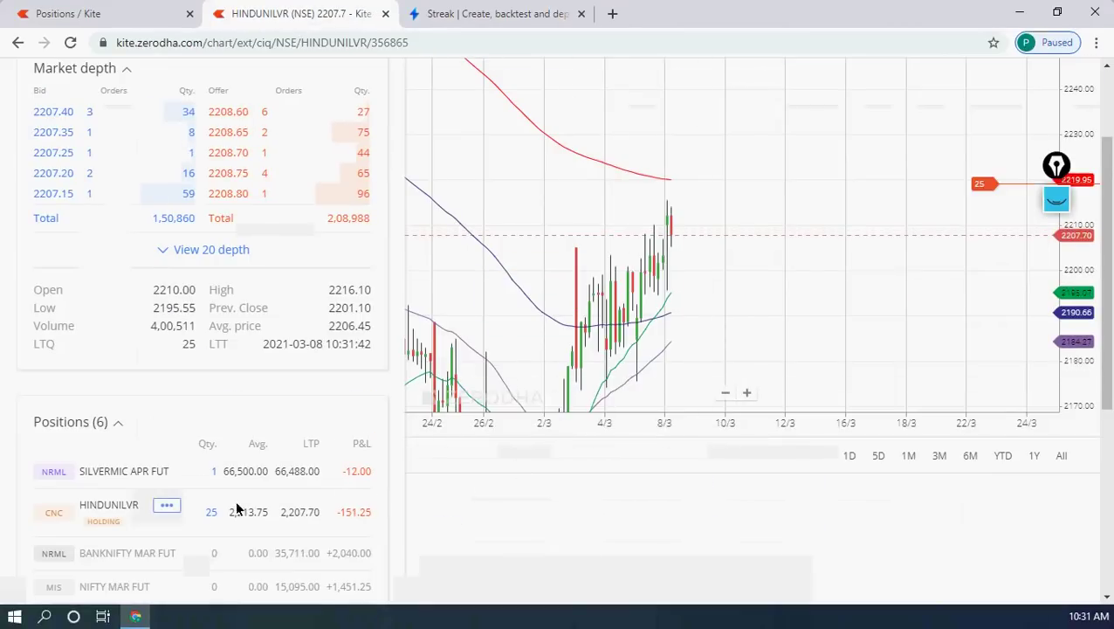
Hide the trading panel and open the NSE chart of TITAN to examine its recent candles against the EMAs.
scroll(1105, 172, up, 2)
click(423, 77)
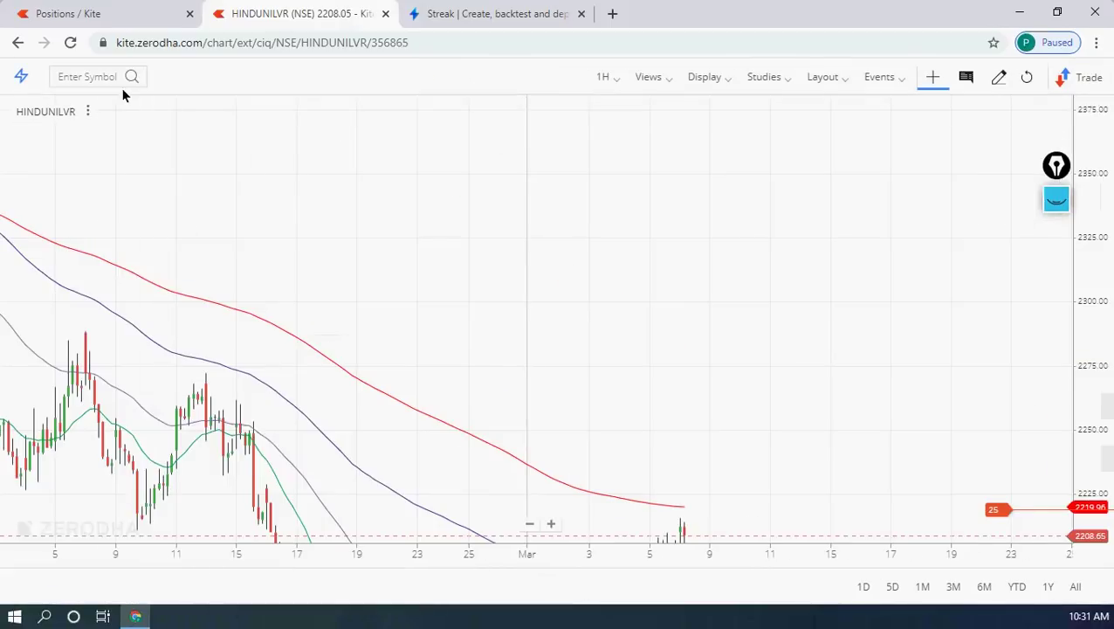
click(100, 77)
text(titan)
click(75, 143)
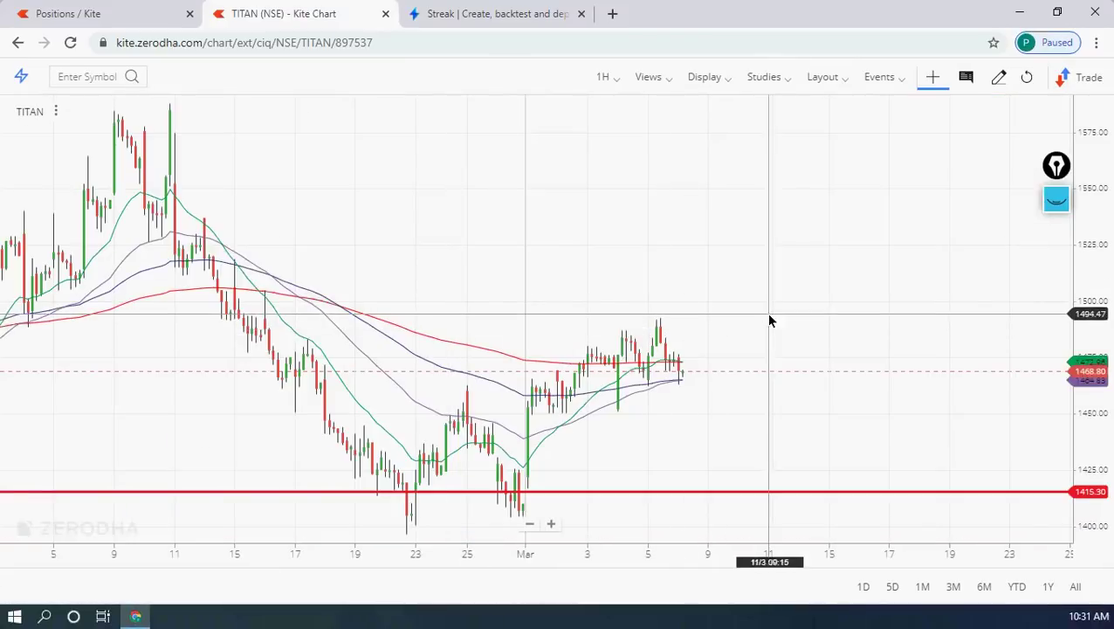
scroll(798, 311, up, 5)
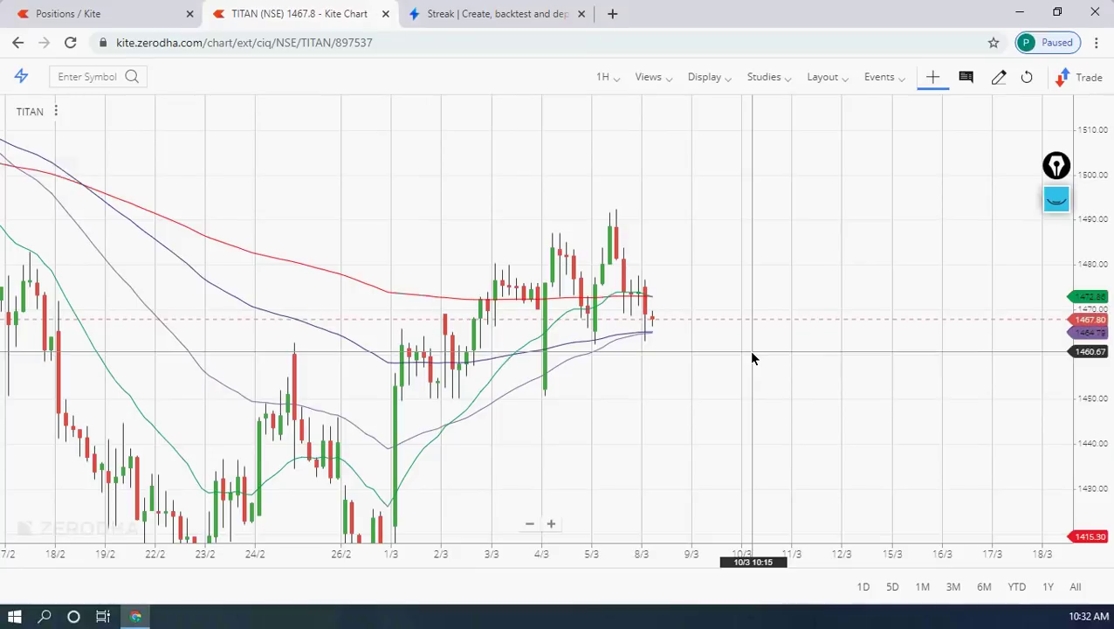
scroll(752, 358, down, 3)
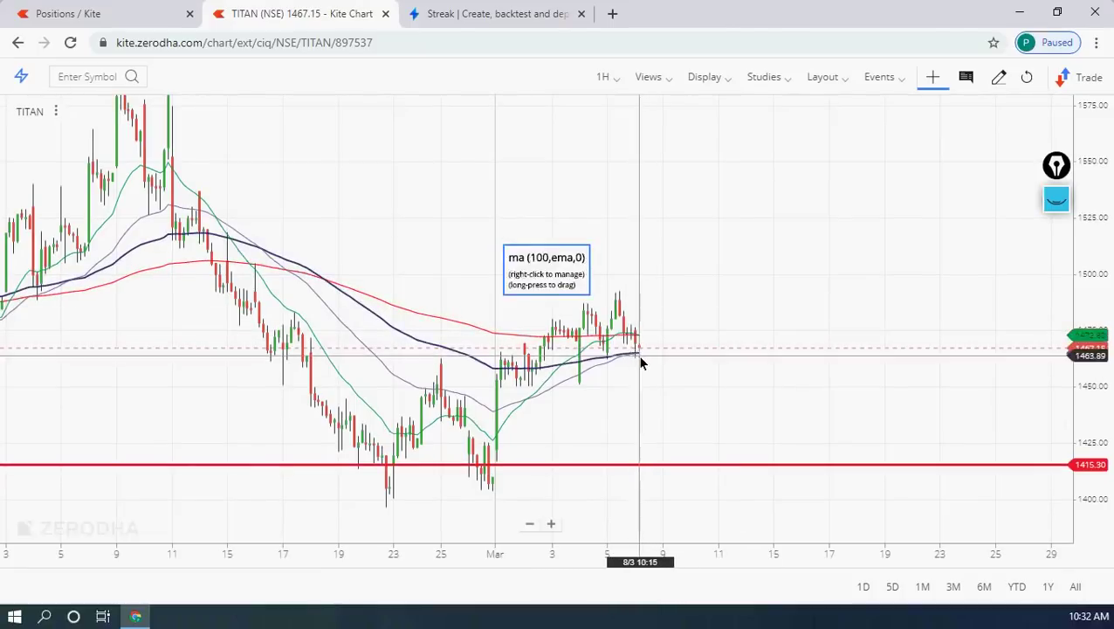
Check the buy scan's stock list in Streak, and open the NSE chart of TECHM in Kite to examine its candles.
click(511, 18)
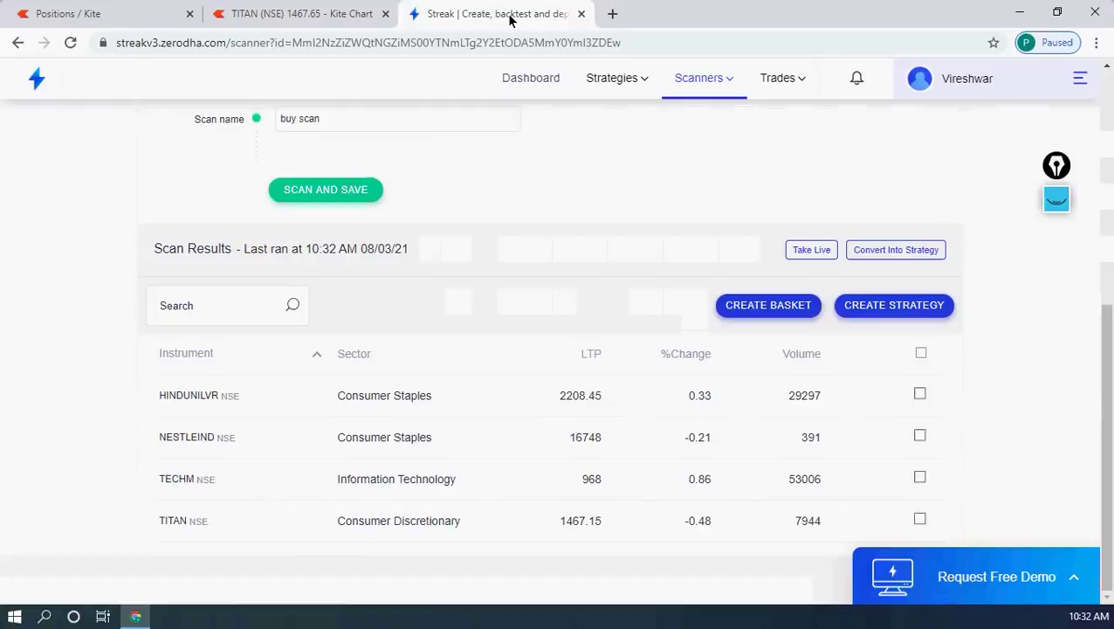
click(294, 18)
click(105, 79)
text(techm)
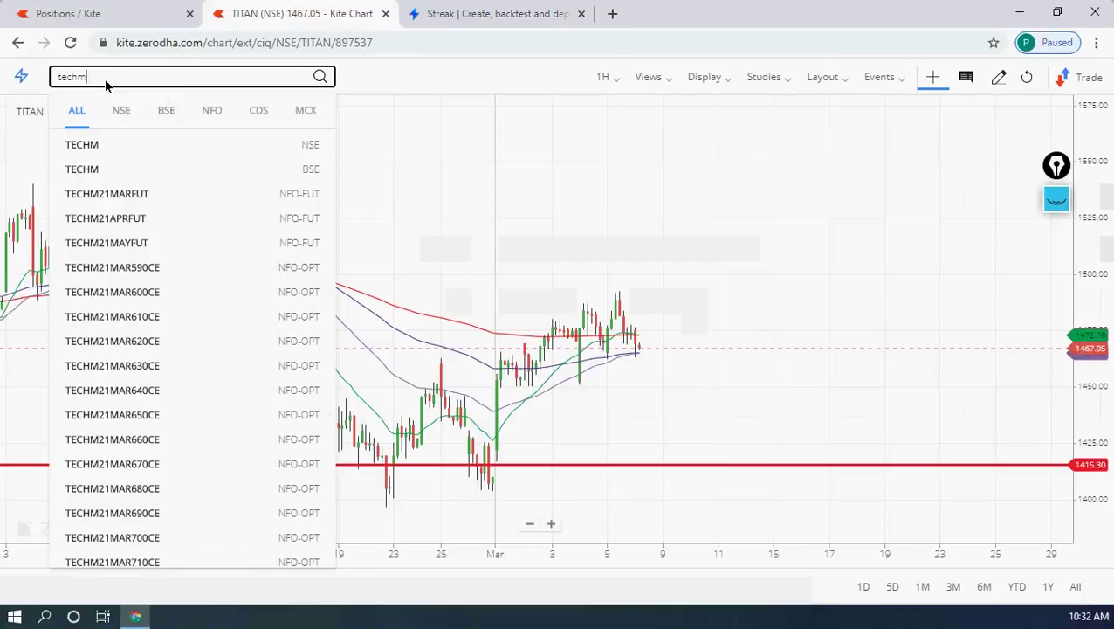
click(91, 145)
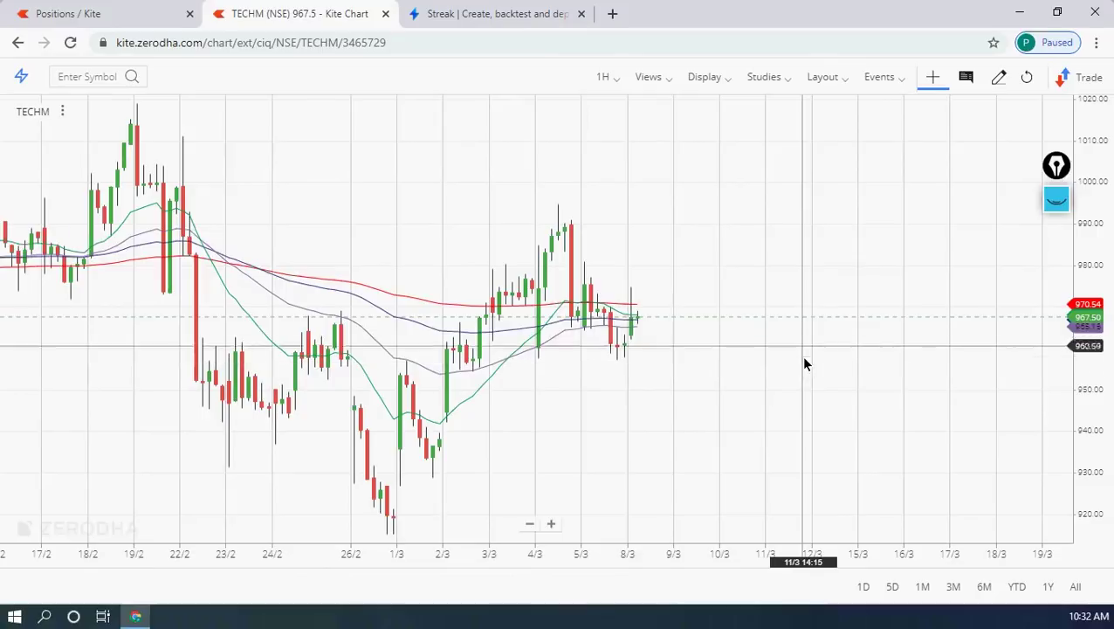
drag(796, 332, 750, 367)
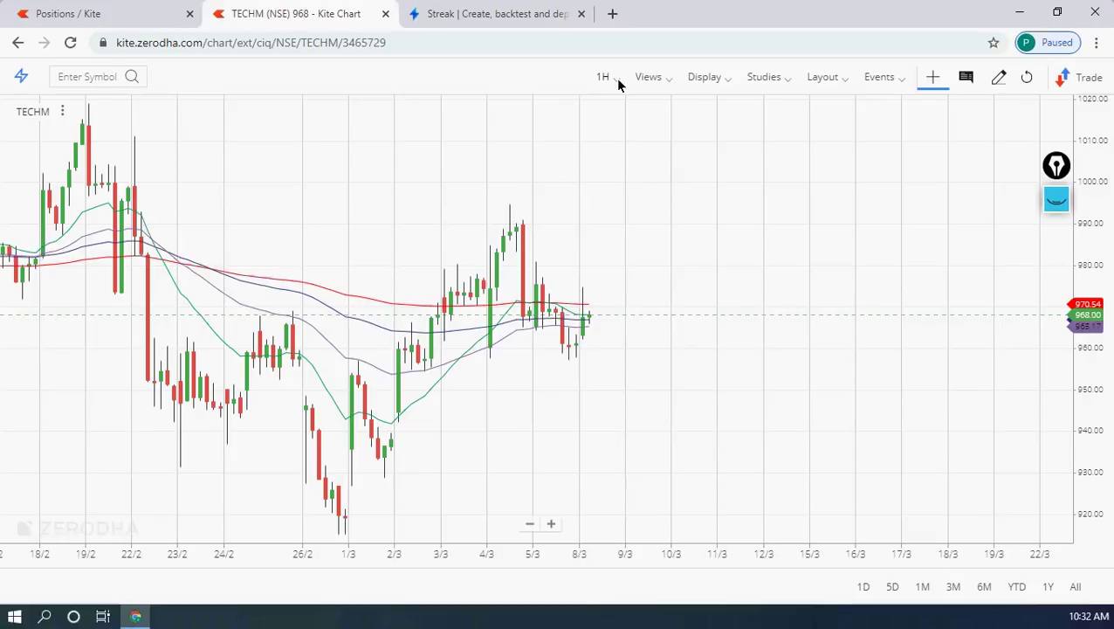
Switch to Streak, set the buy scan's time frame to 1 Day, and run and save the scan.
click(480, 15)
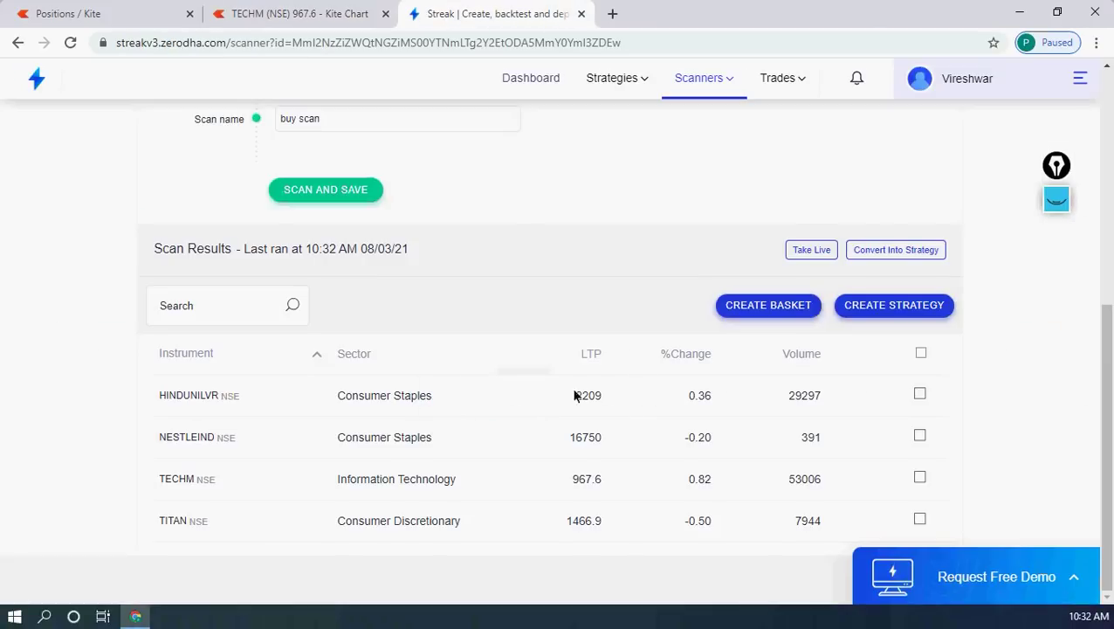
scroll(550, 262, up, 3)
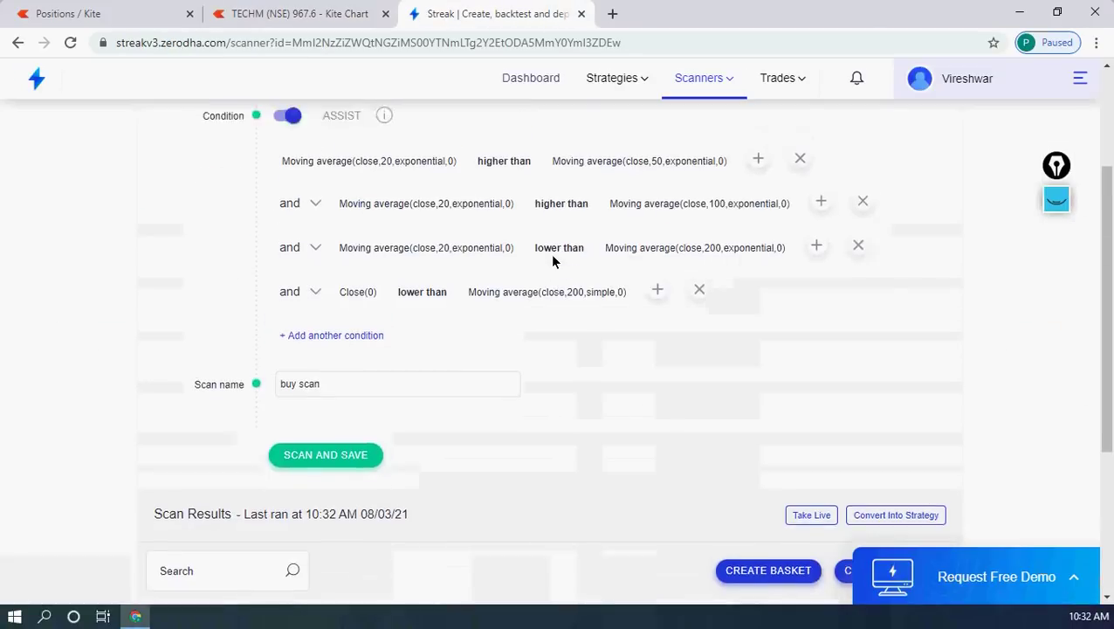
scroll(552, 260, up, 2)
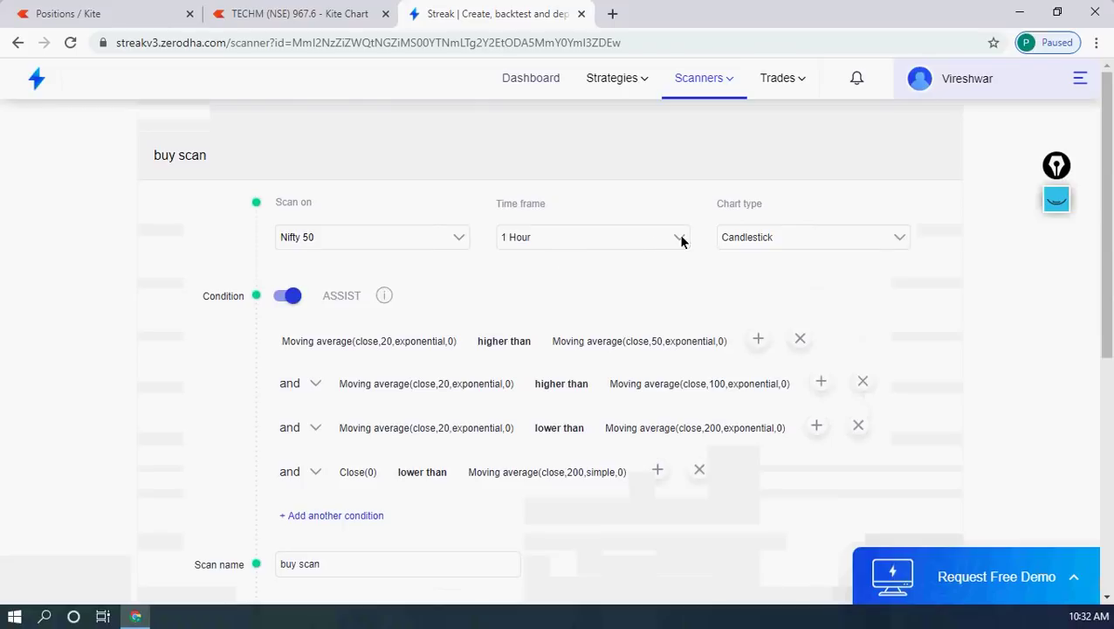
click(680, 238)
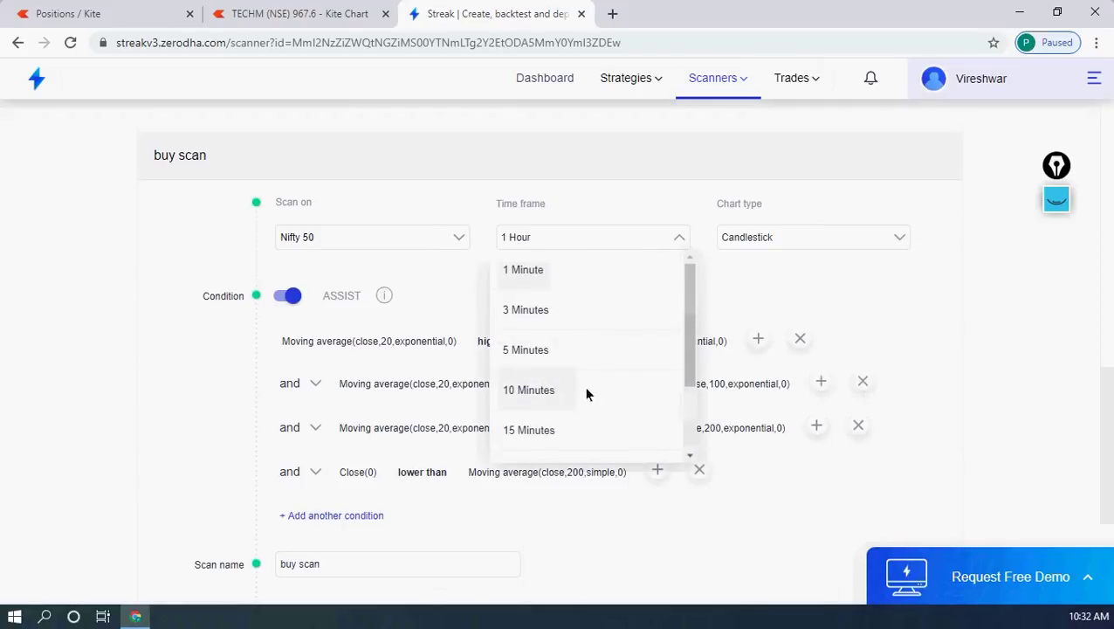
drag(686, 322, 693, 397)
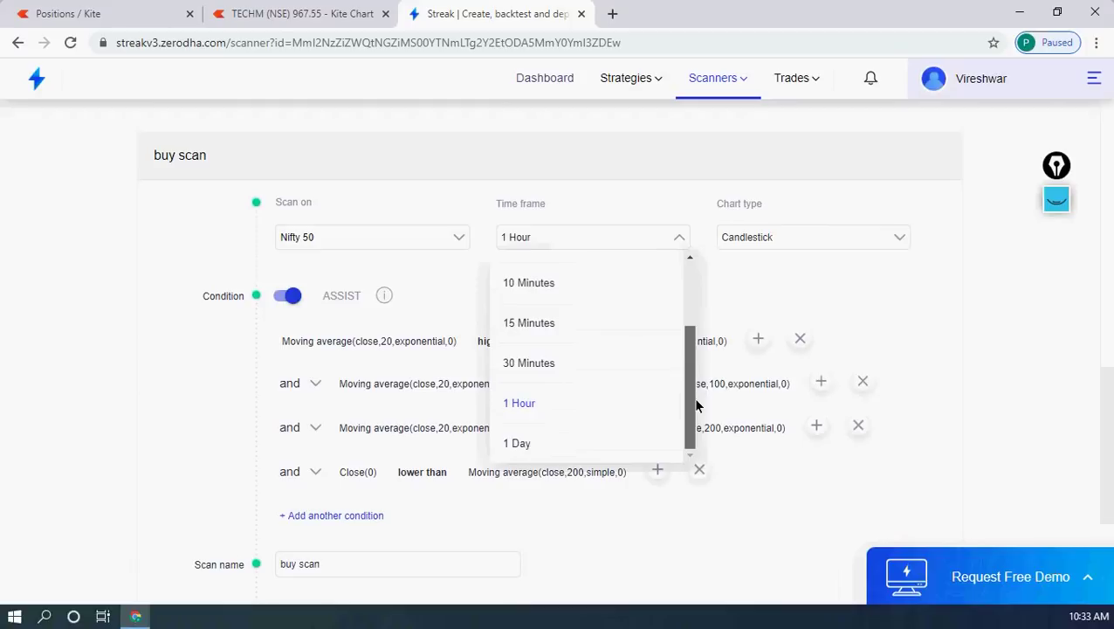
click(516, 446)
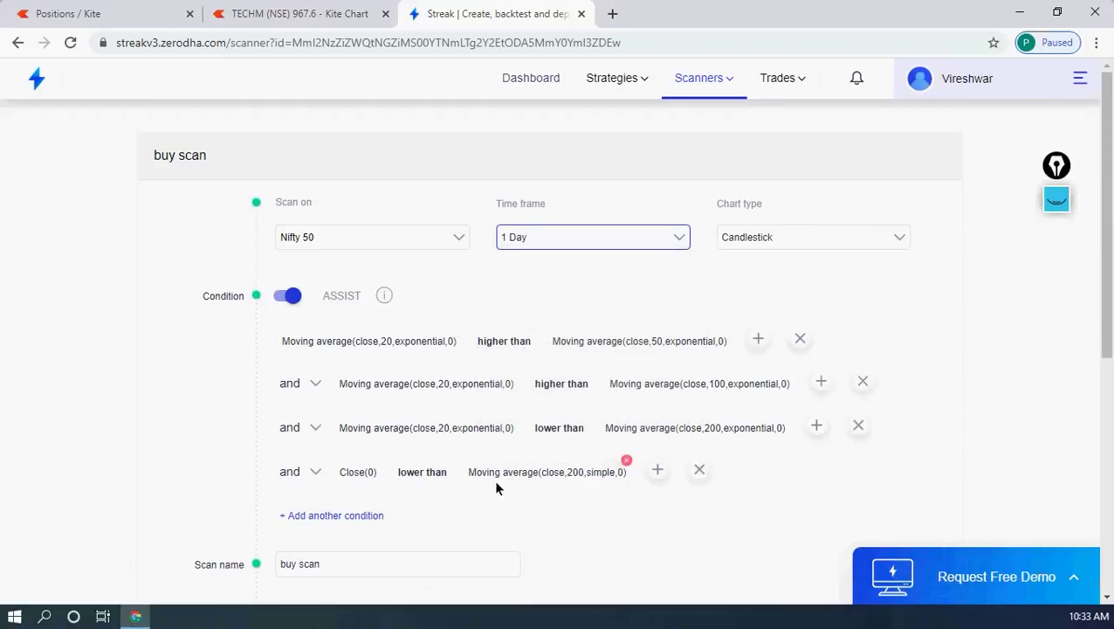
drag(1107, 244, 1107, 354)
click(325, 437)
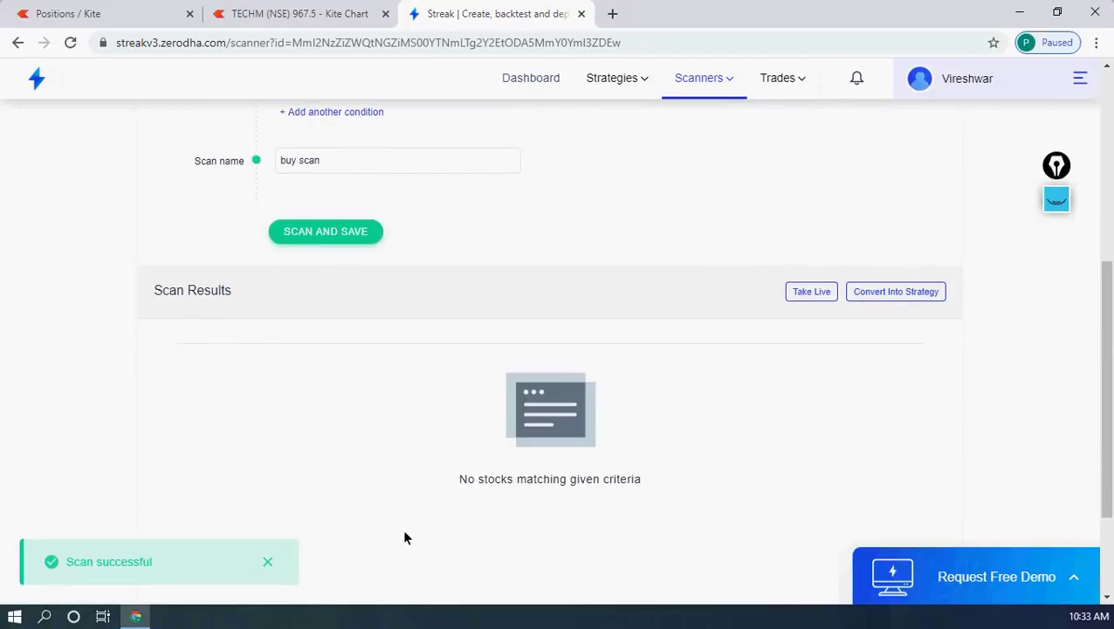
scroll(454, 378, up, 1)
scroll(454, 378, up, 2)
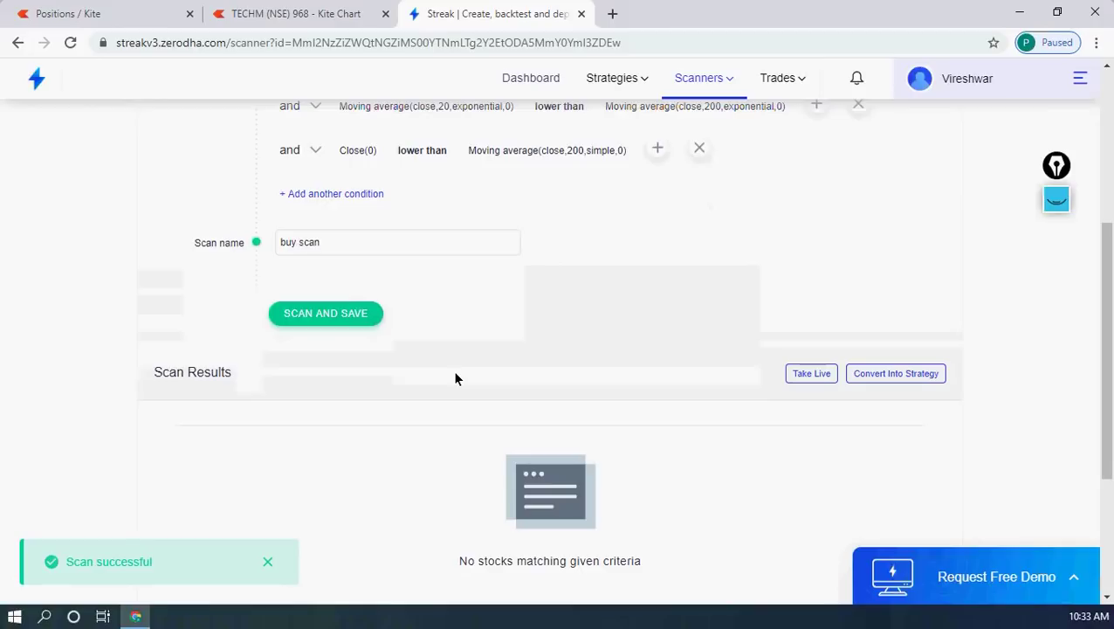
scroll(452, 370, up, 4)
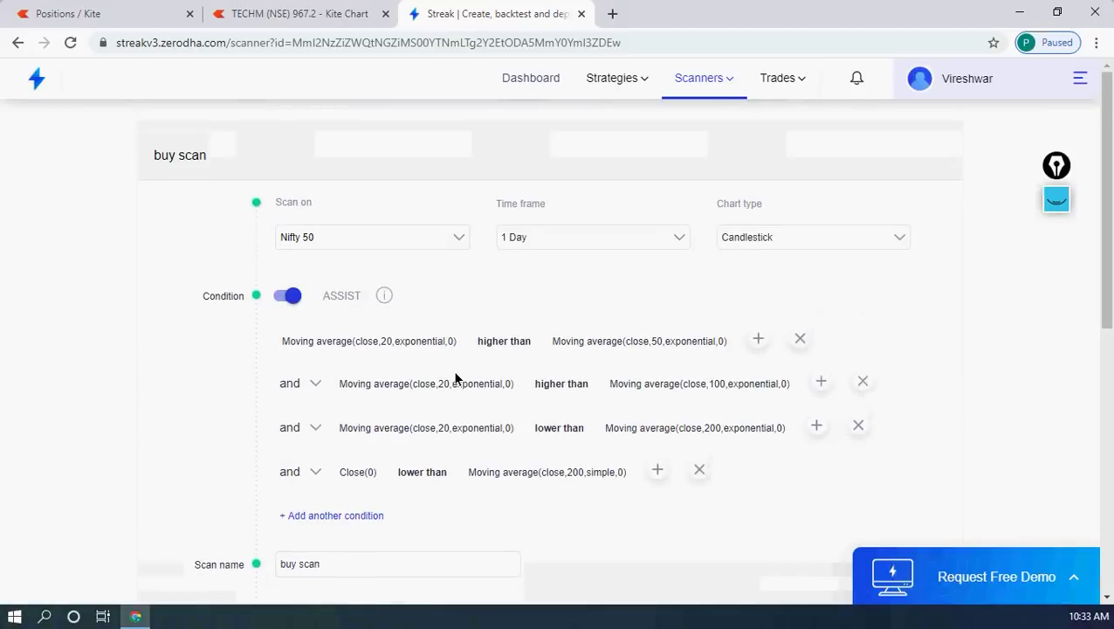
Set the buy scan's time frame to 15 Minutes, and run and save the scan.
click(676, 247)
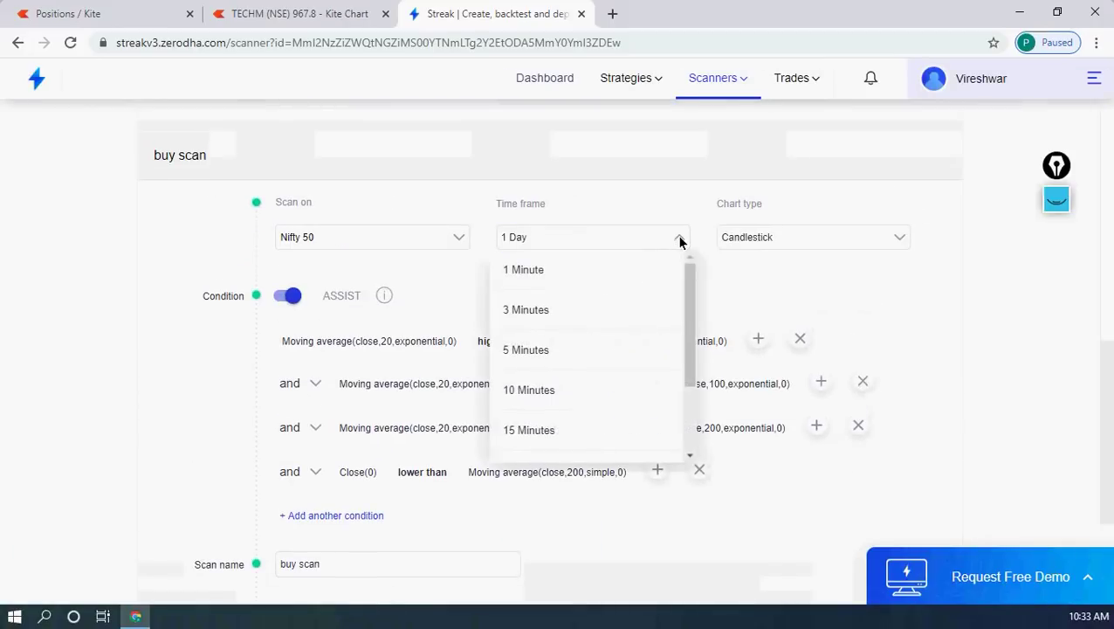
click(541, 427)
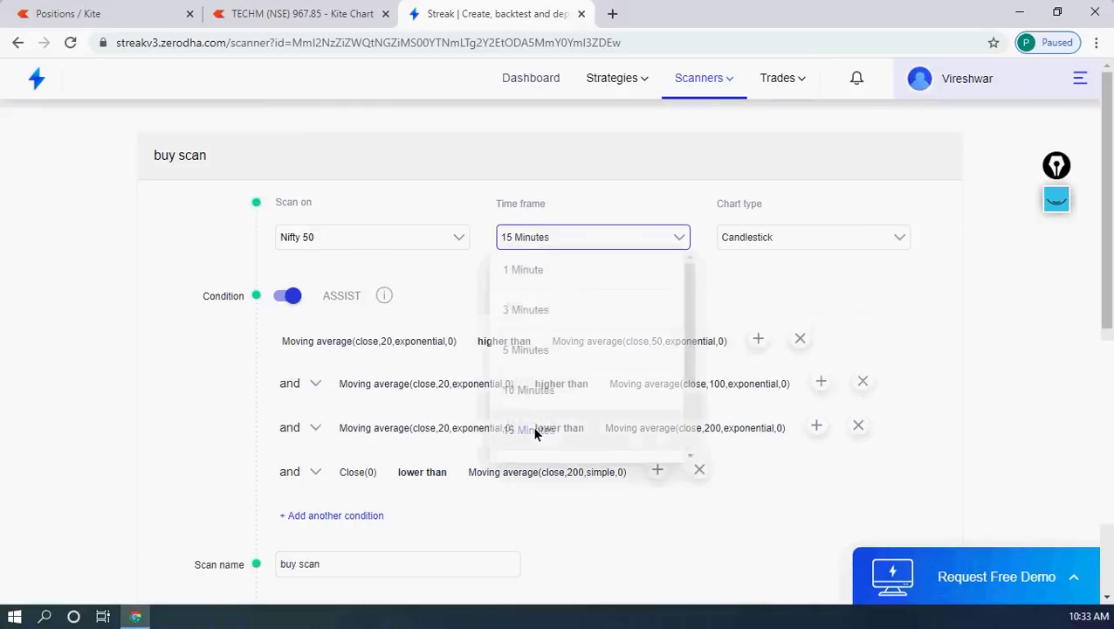
scroll(1105, 296, down, 3)
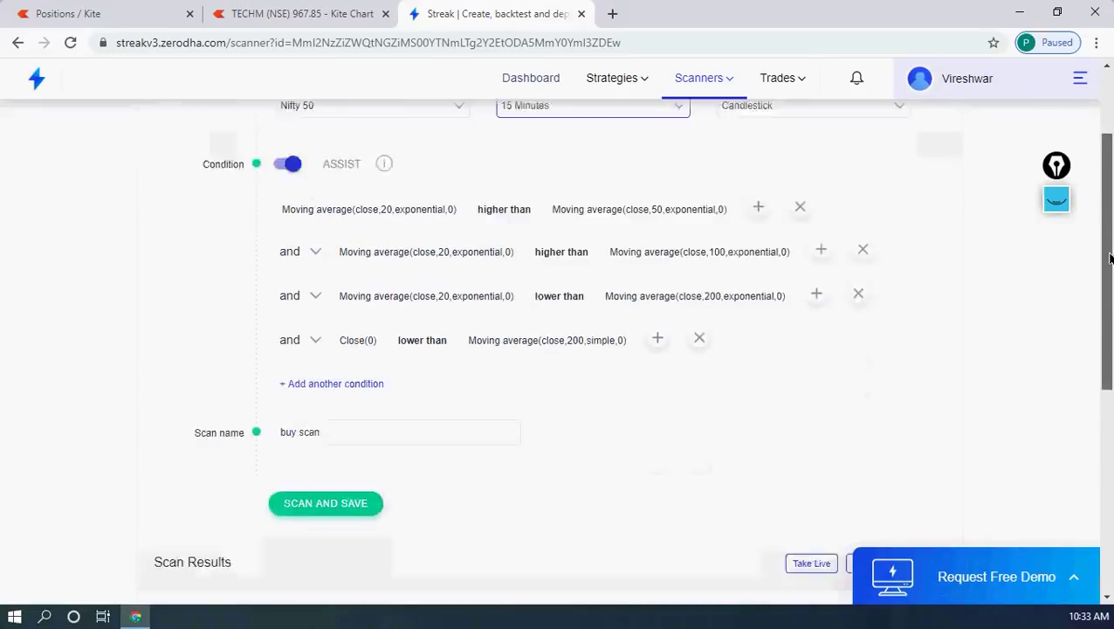
click(345, 411)
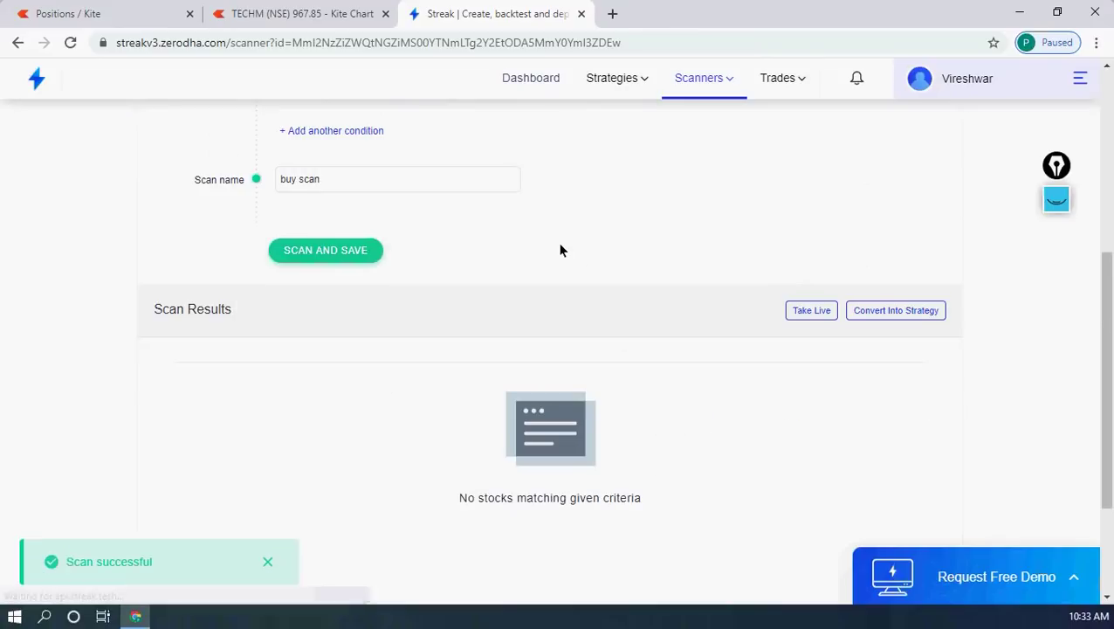
scroll(561, 250, down, 2)
scroll(561, 251, up, 5)
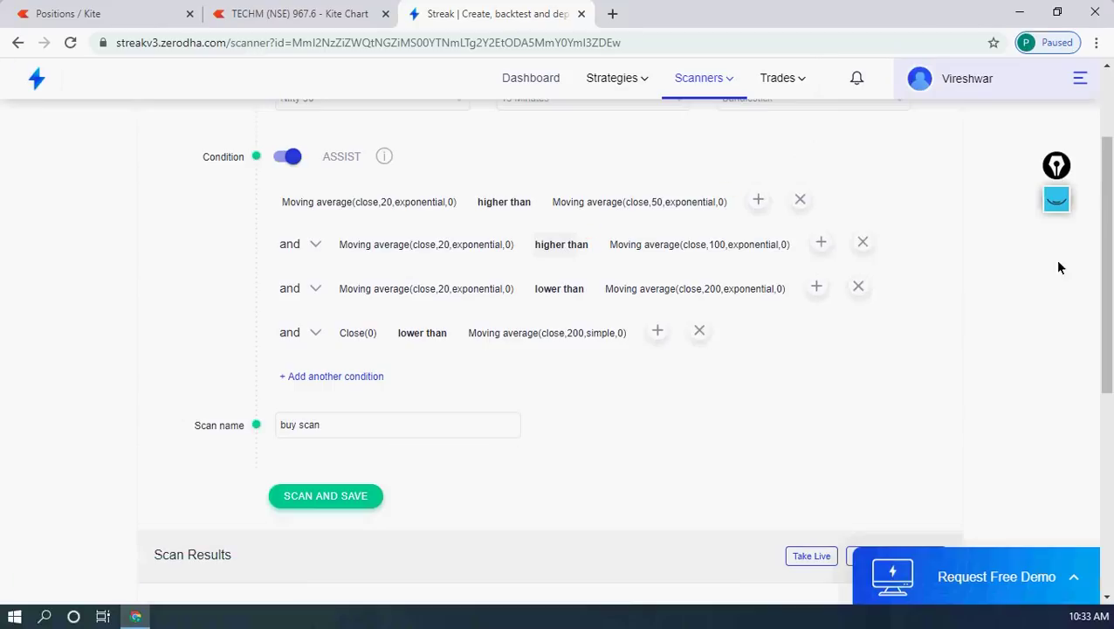
Set the buy scan's time frame to 5 Minutes, run and save the scan, and check the matching stocks.
scroll(1104, 271, up, 2)
click(678, 235)
click(527, 349)
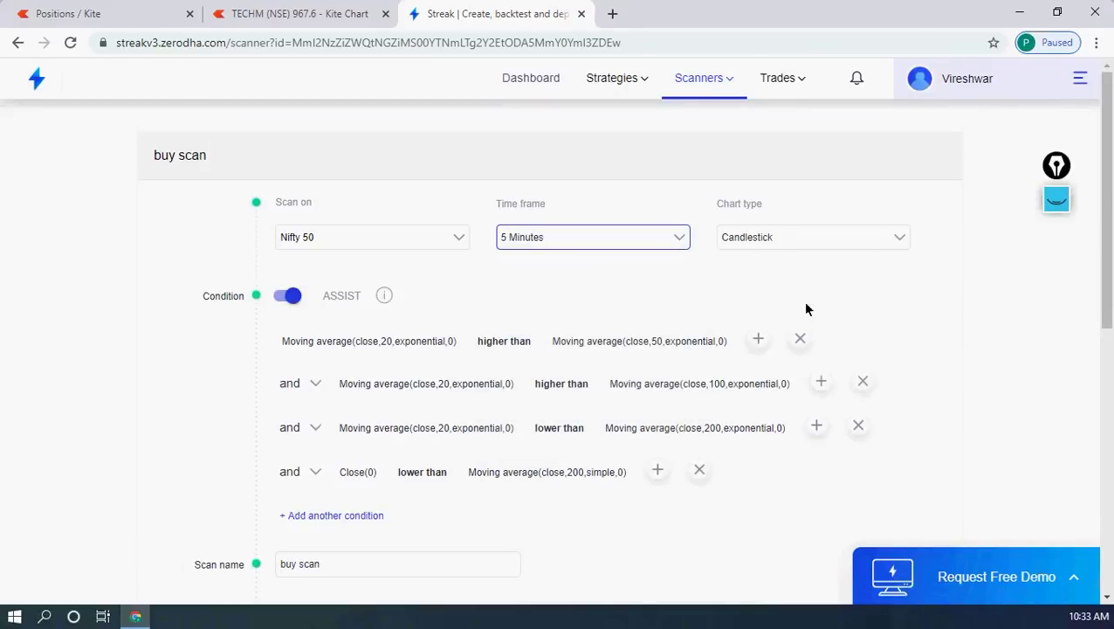
drag(1105, 228, 1105, 310)
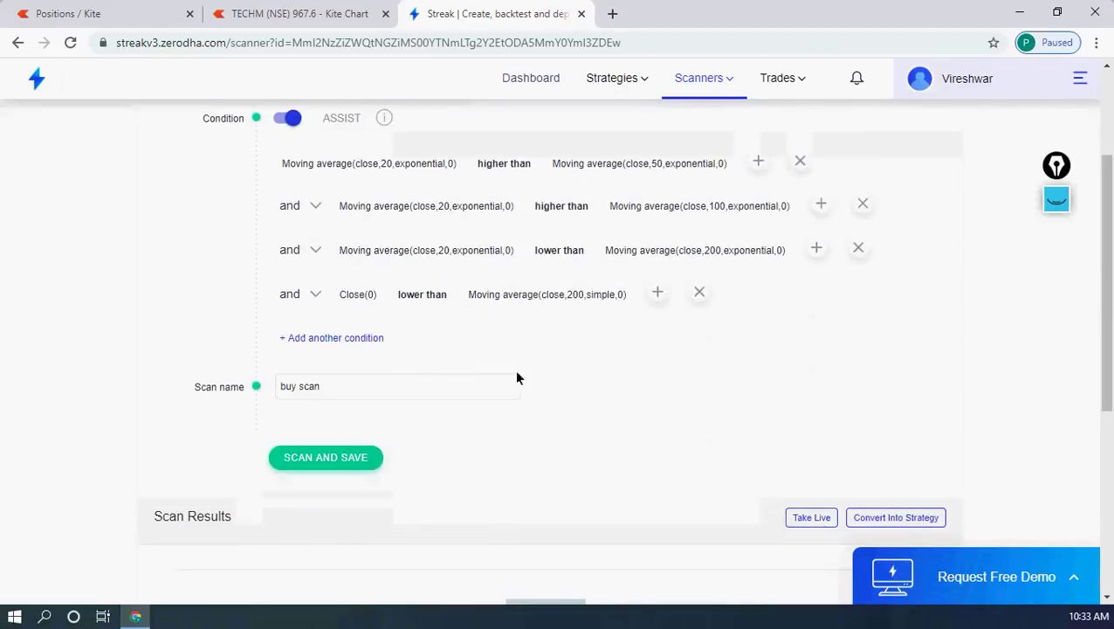
click(340, 460)
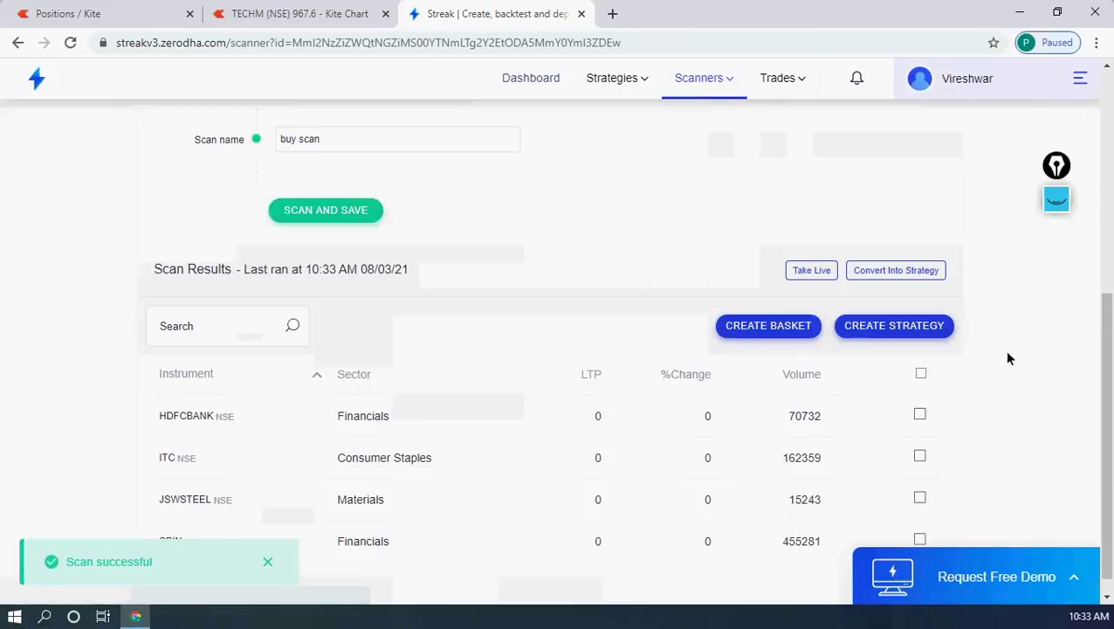
drag(1105, 393, 1105, 403)
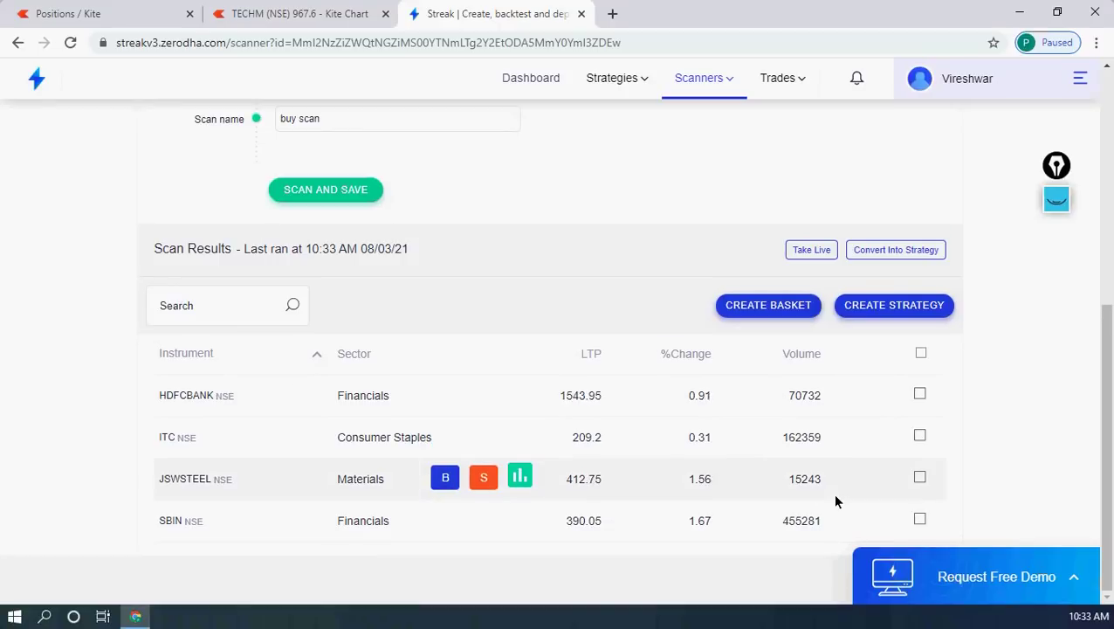
Switch to Kite, open the NSE chart of HDFCBANK, and set its candle interval to 5 Min.
click(285, 17)
click(109, 78)
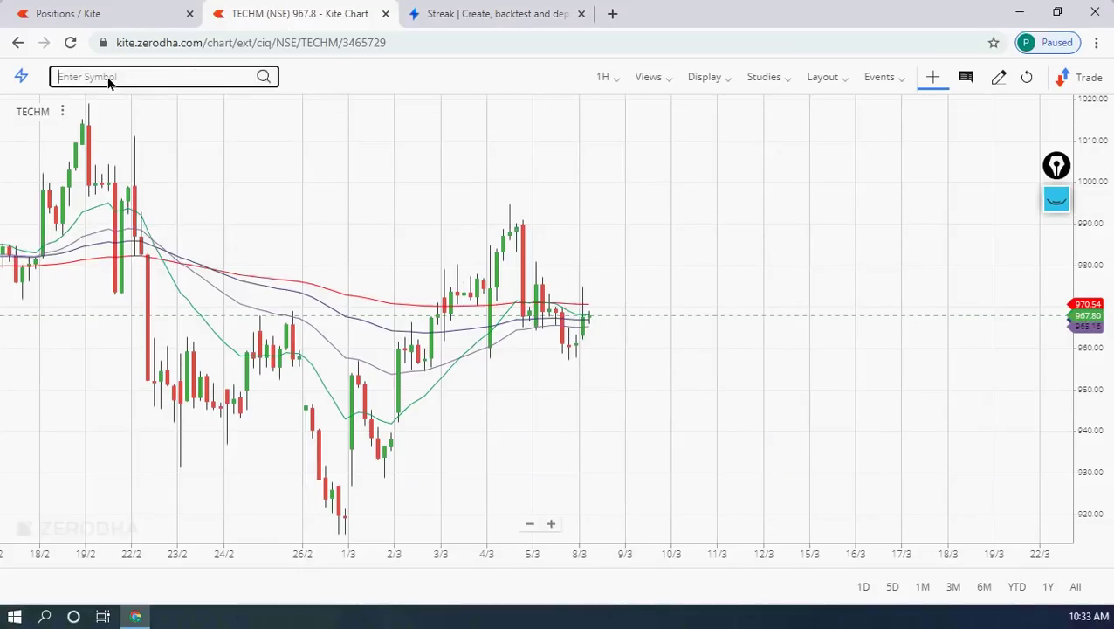
text(hdfc)
text(bank)
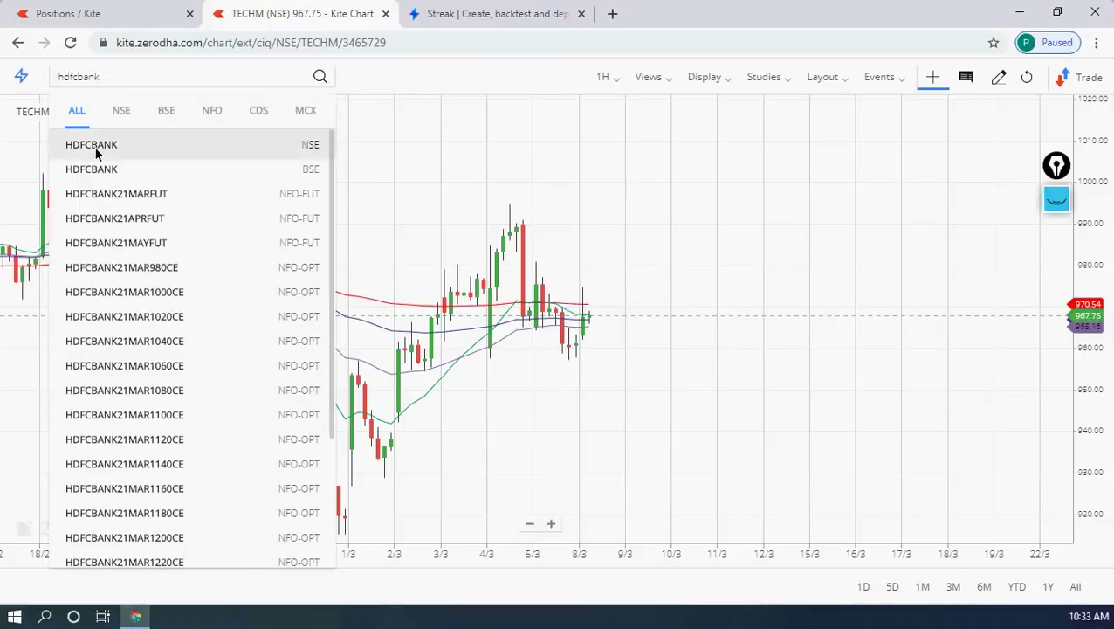
click(93, 146)
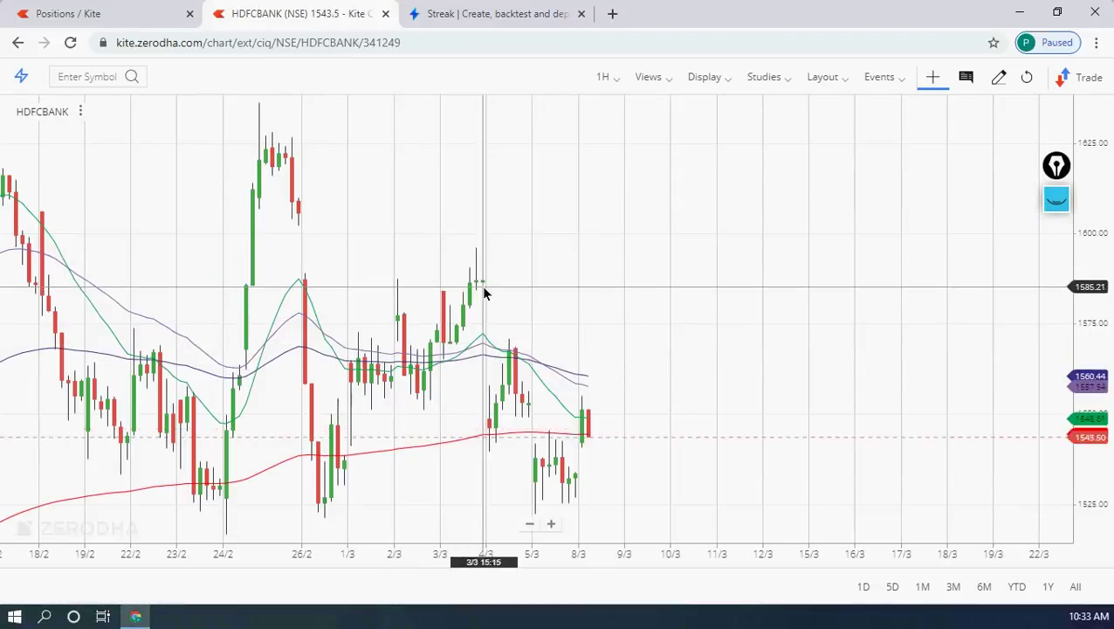
click(617, 81)
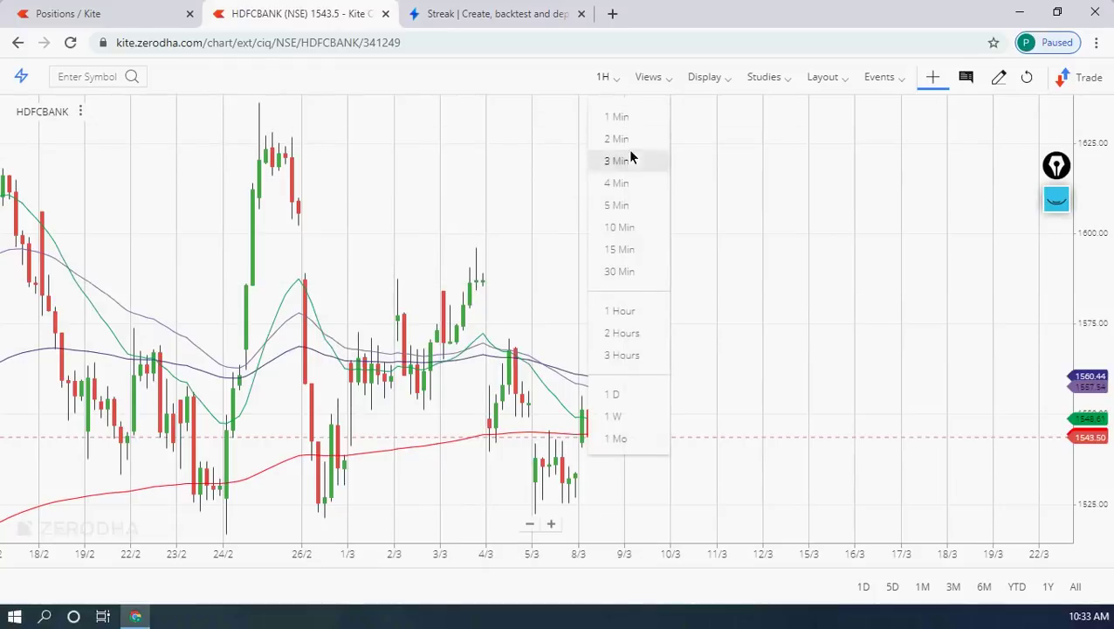
click(621, 206)
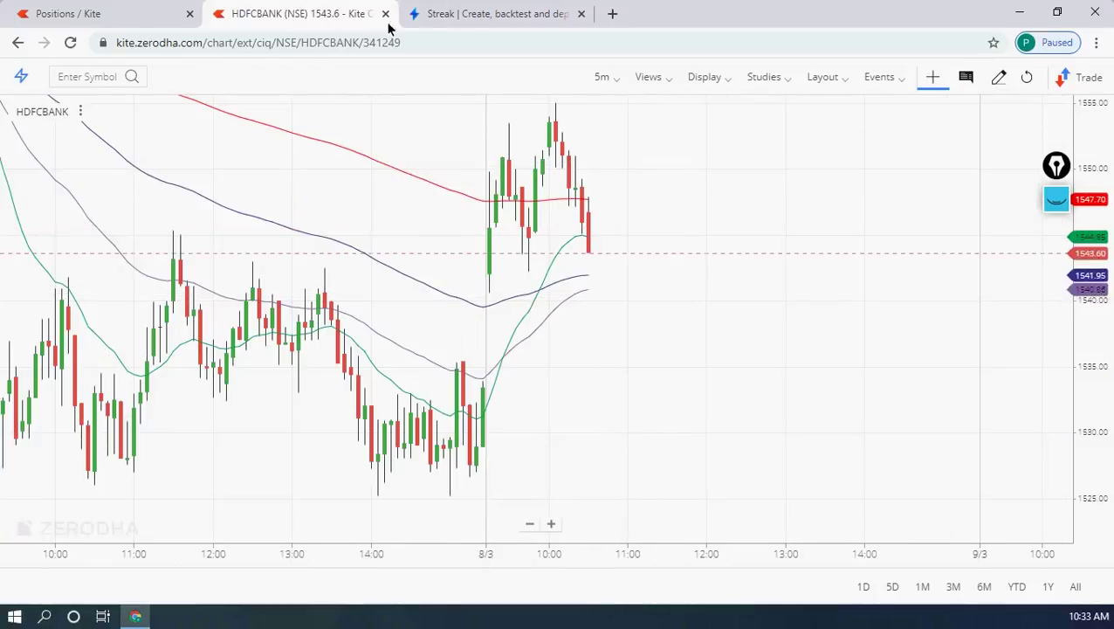
Review the buy scan's conditions in Streak, and return to the HDFCBANK chart in Kite to compare its recent candles with the EMAs.
click(475, 13)
drag(1106, 352, 1112, 160)
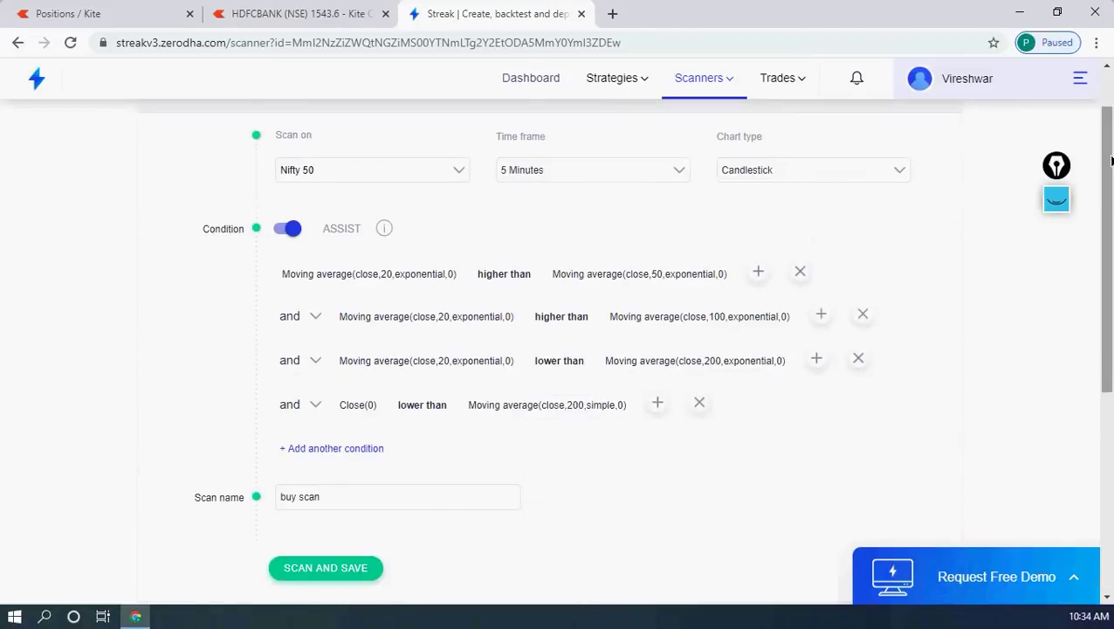
click(365, 18)
scroll(690, 299, down, 2)
scroll(690, 301, down, 2)
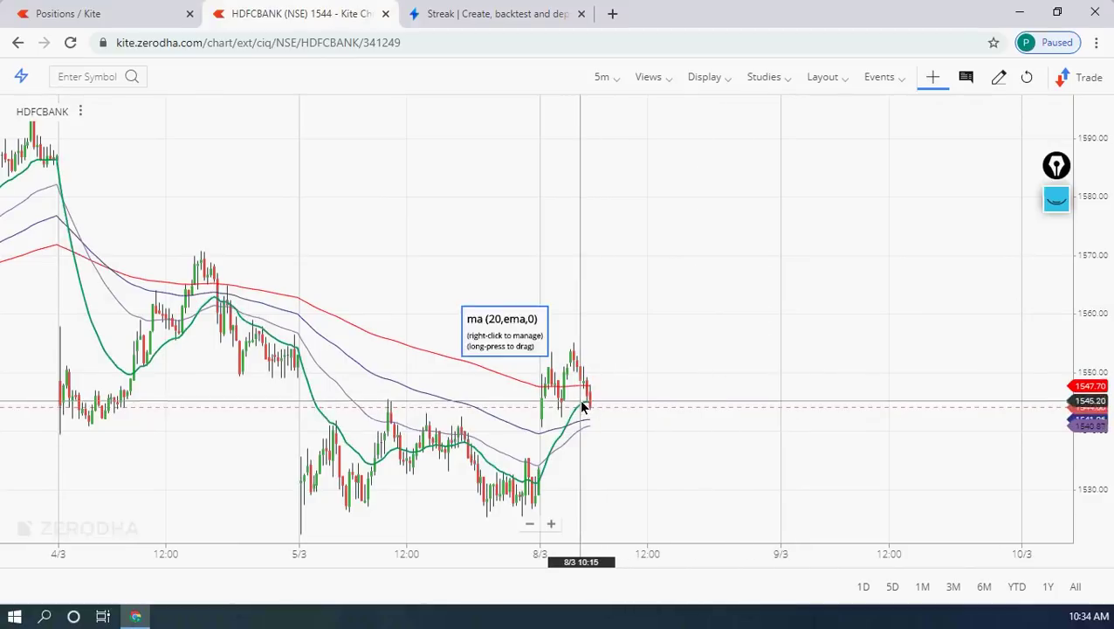
Switch to Streak and add a fifth condition to the buy scan, joined by "and" and starting with Close(0).
click(466, 14)
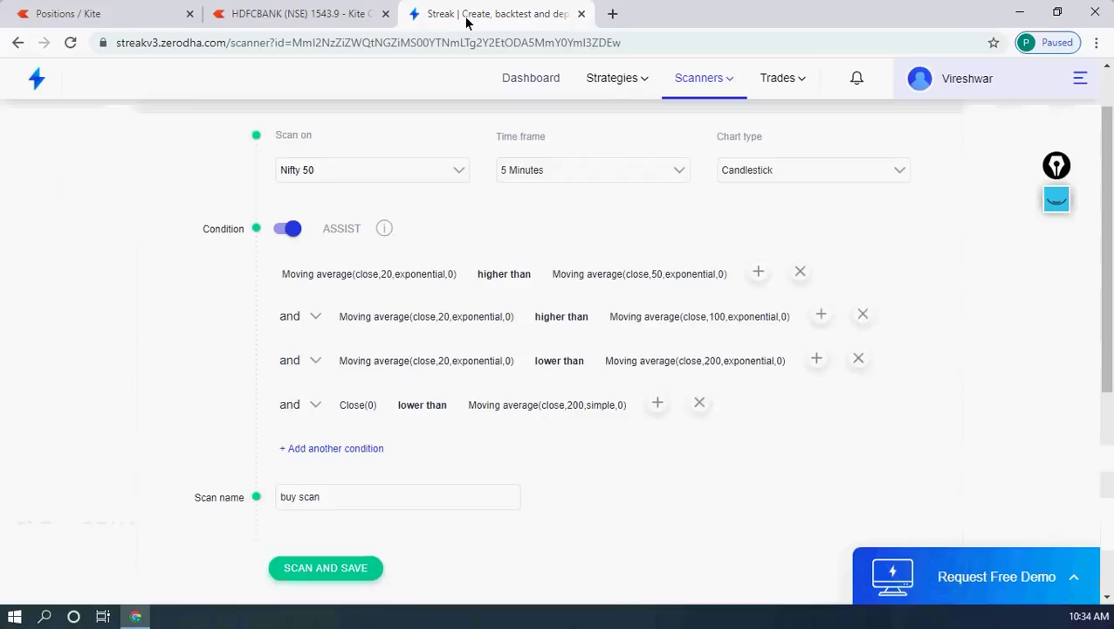
scroll(1098, 241, up, 1)
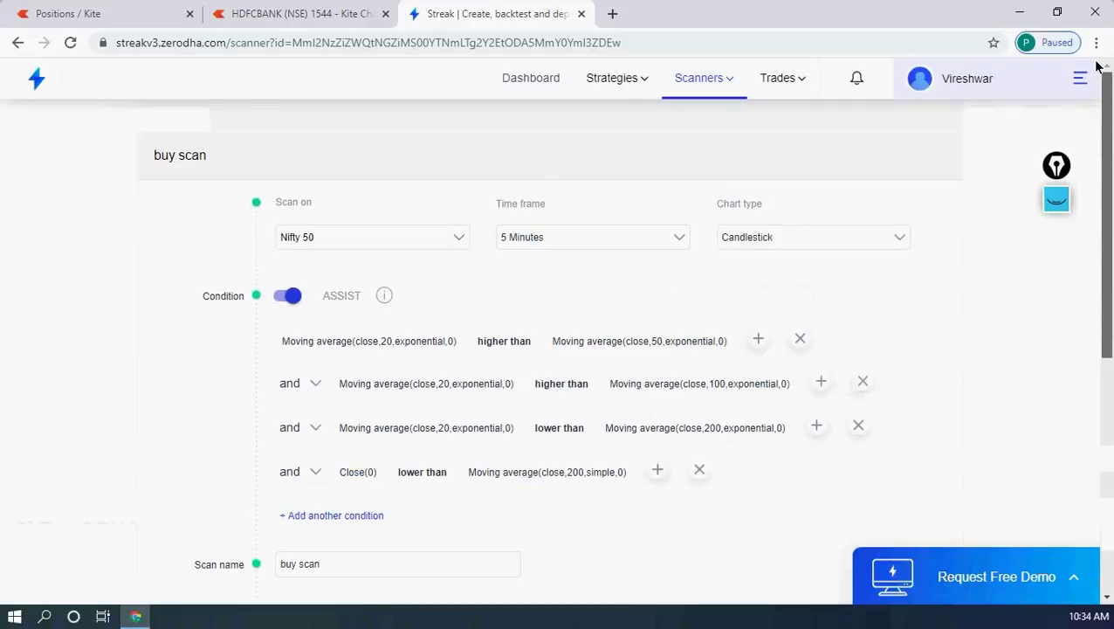
scroll(1102, 175, down, 2)
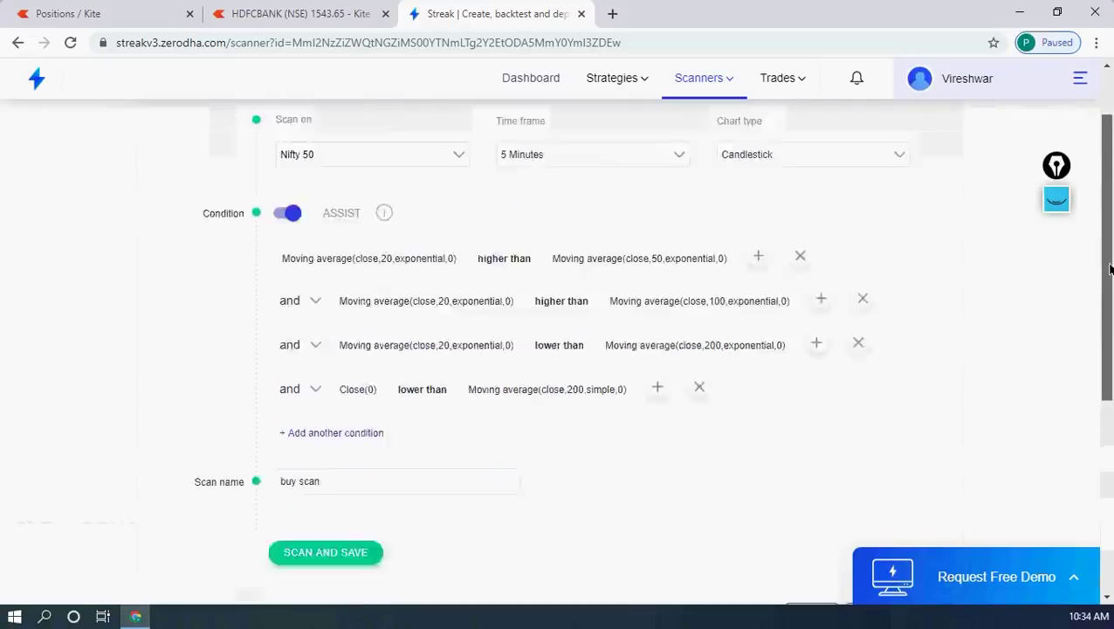
click(316, 329)
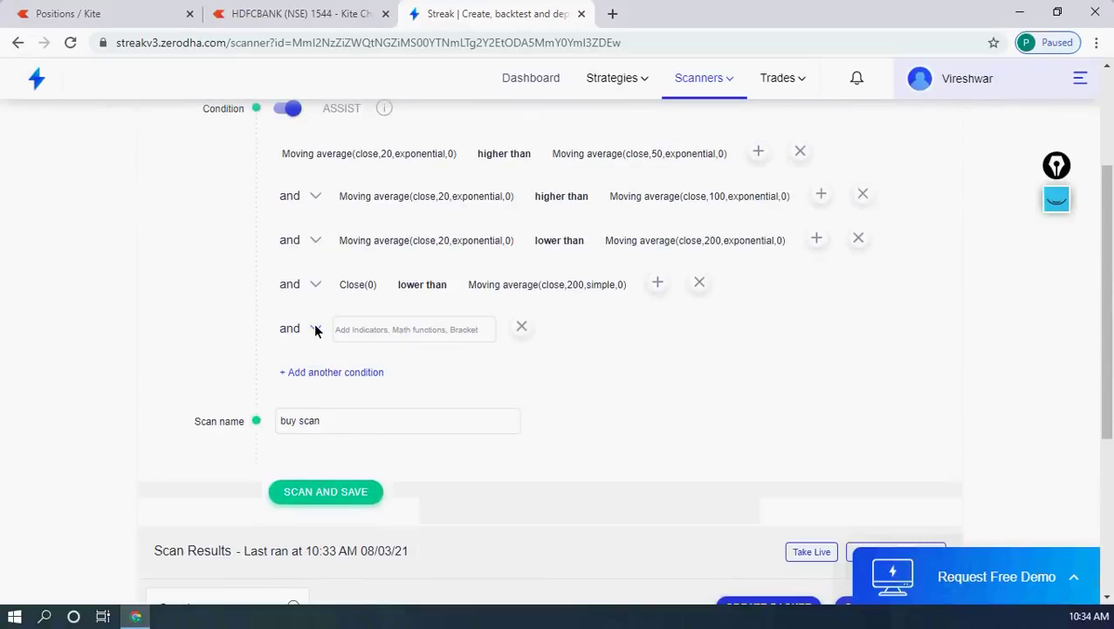
click(374, 336)
text(close)
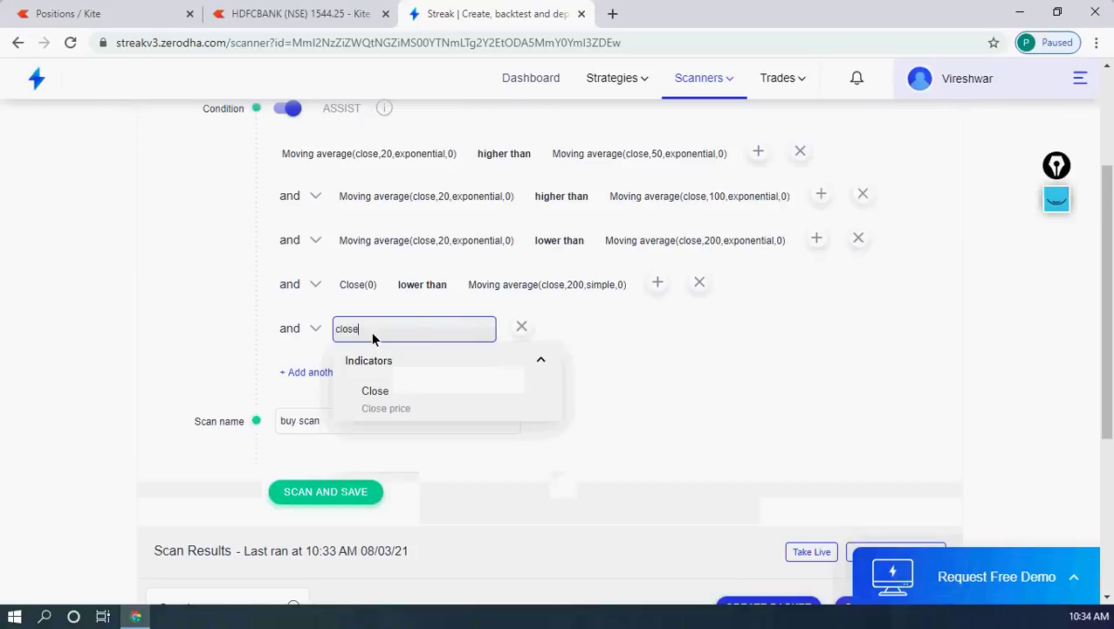
click(385, 406)
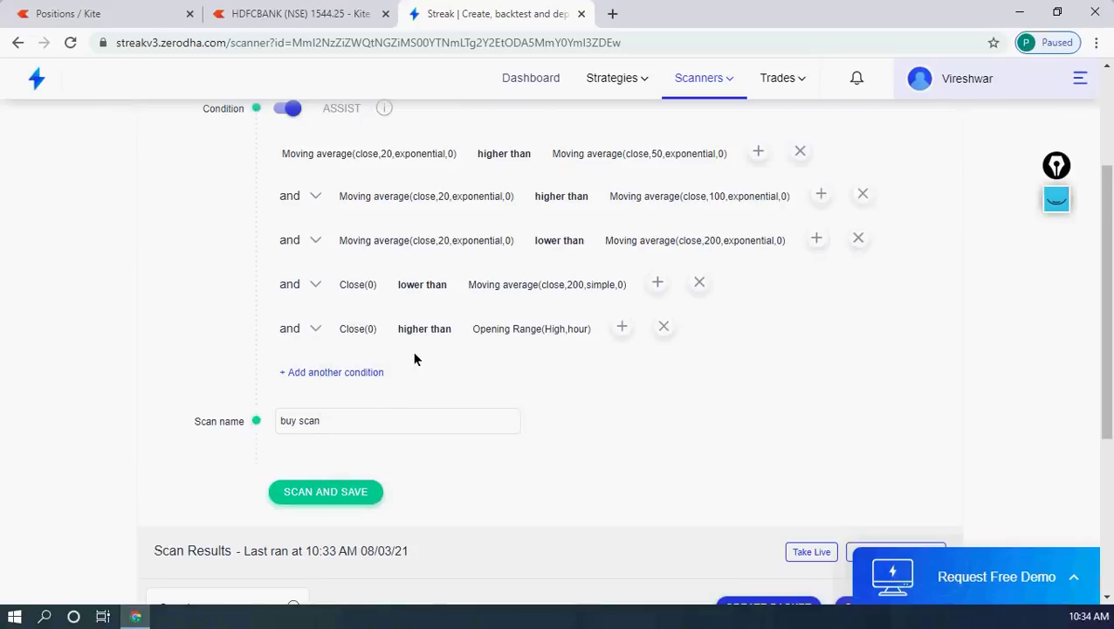
Complete the new condition as Close(0) higher than Ichimoku, using the settings 9, 26, 52, 26, conversion line, cloud shift yes, offset 0.
click(585, 329)
text(ichi)
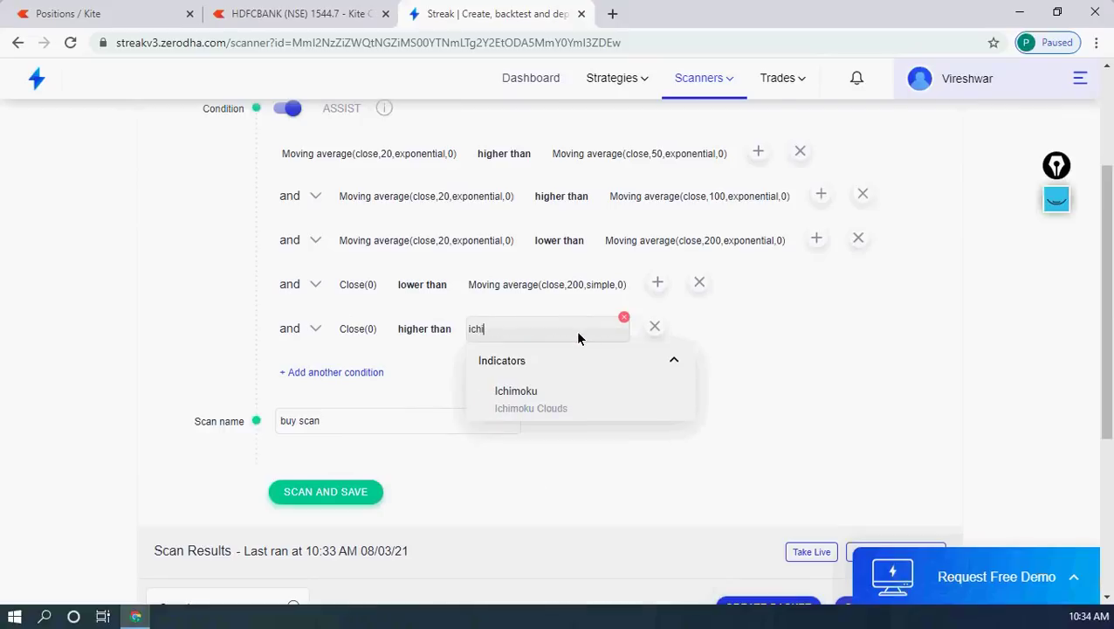
click(529, 397)
scroll(1085, 348, down, 2)
double_click(497, 165)
key(BackSpace)
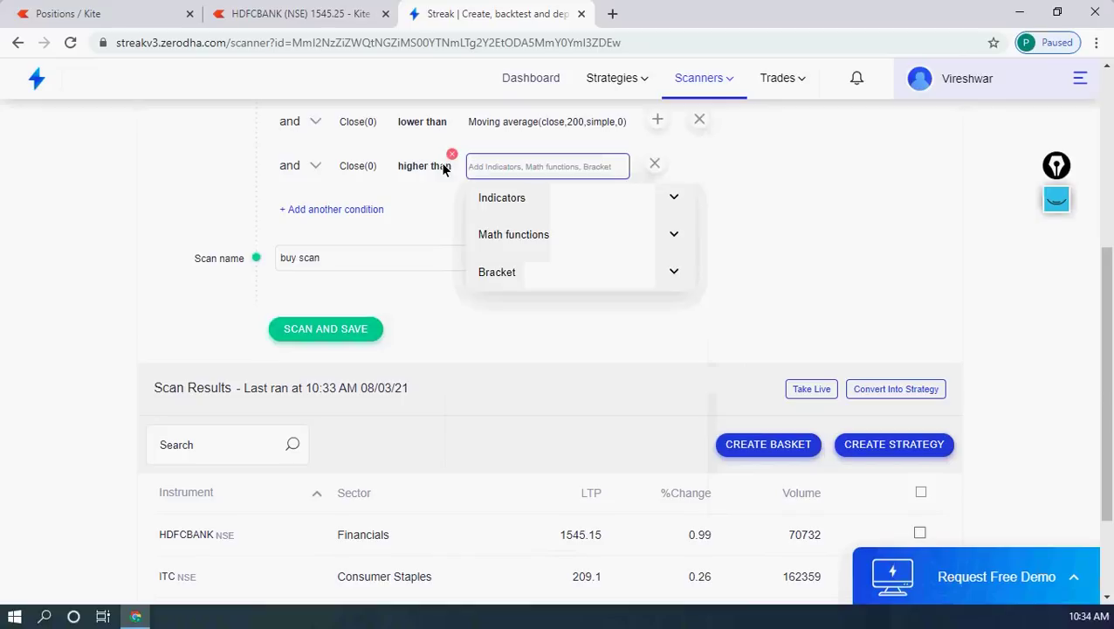
text(ichi)
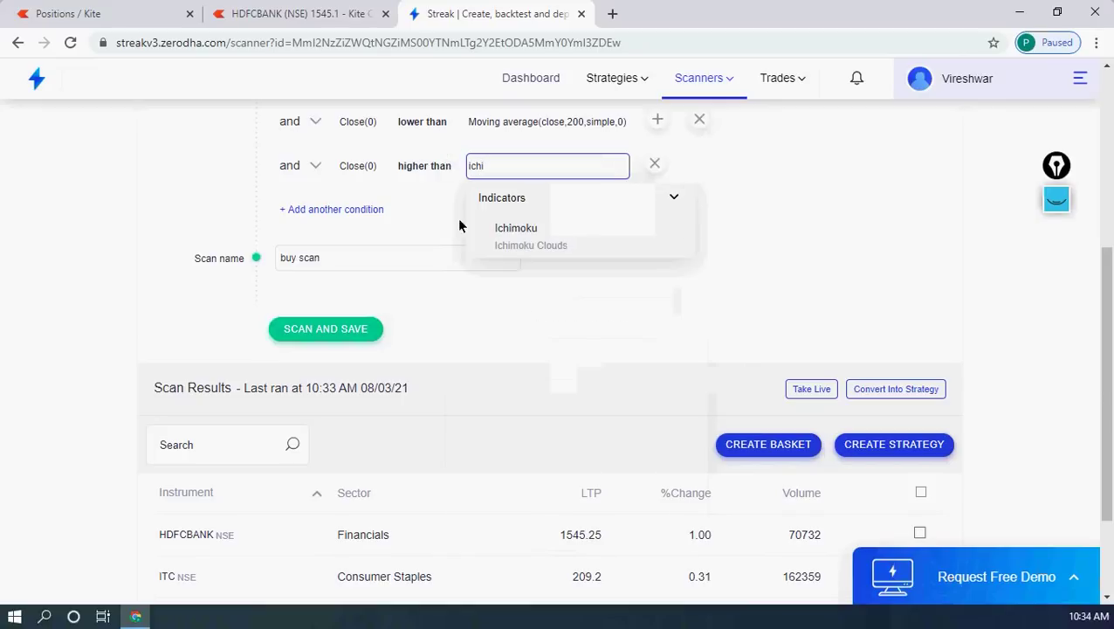
click(515, 230)
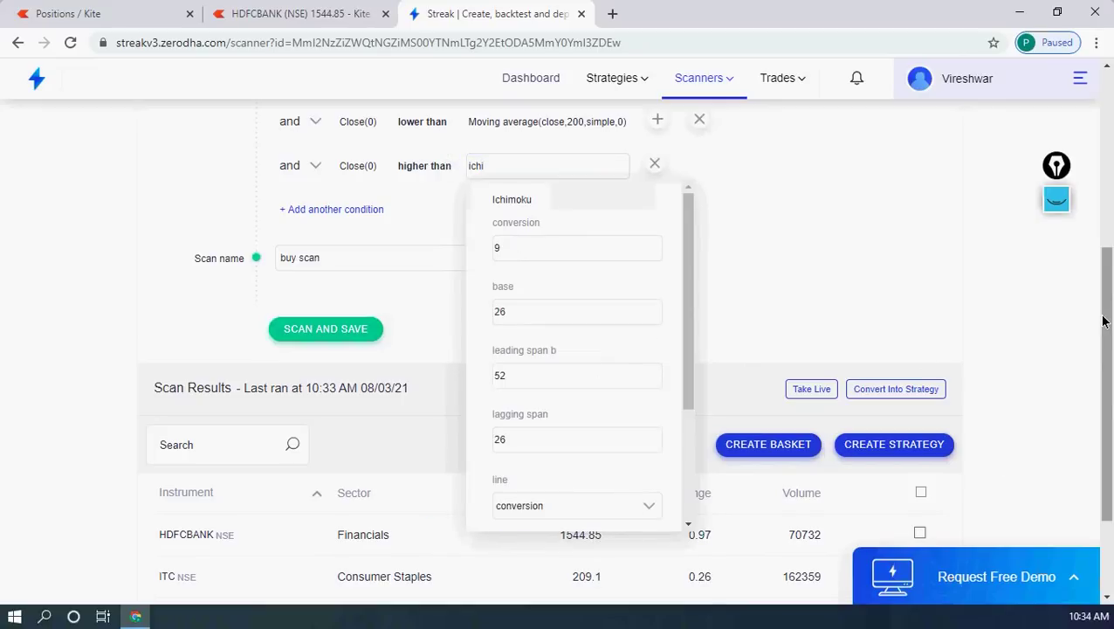
scroll(697, 349, down, 2)
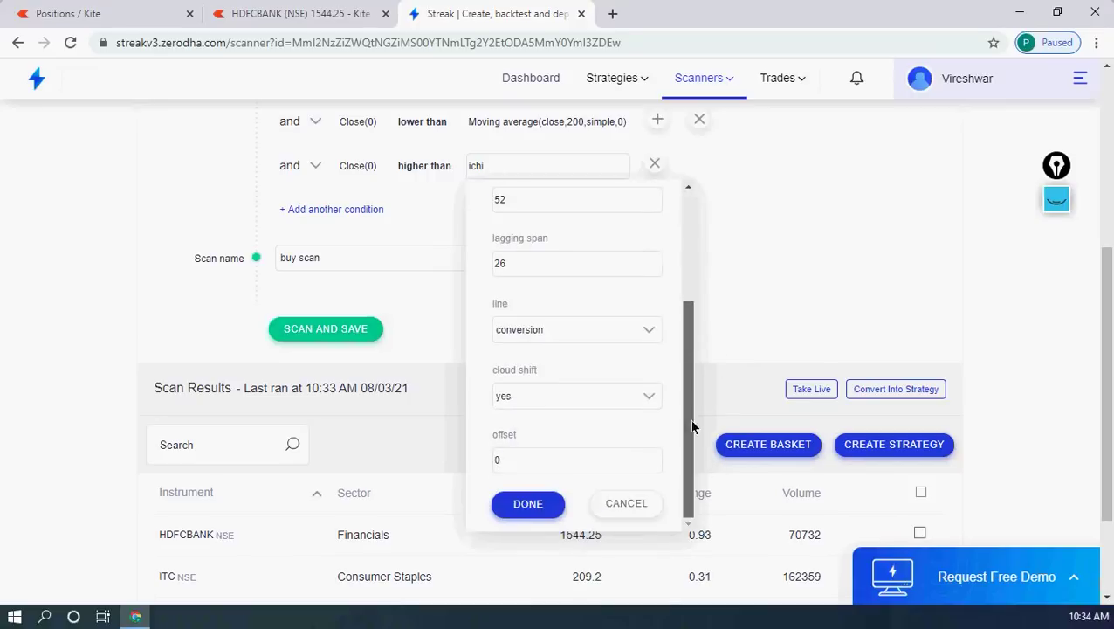
click(524, 505)
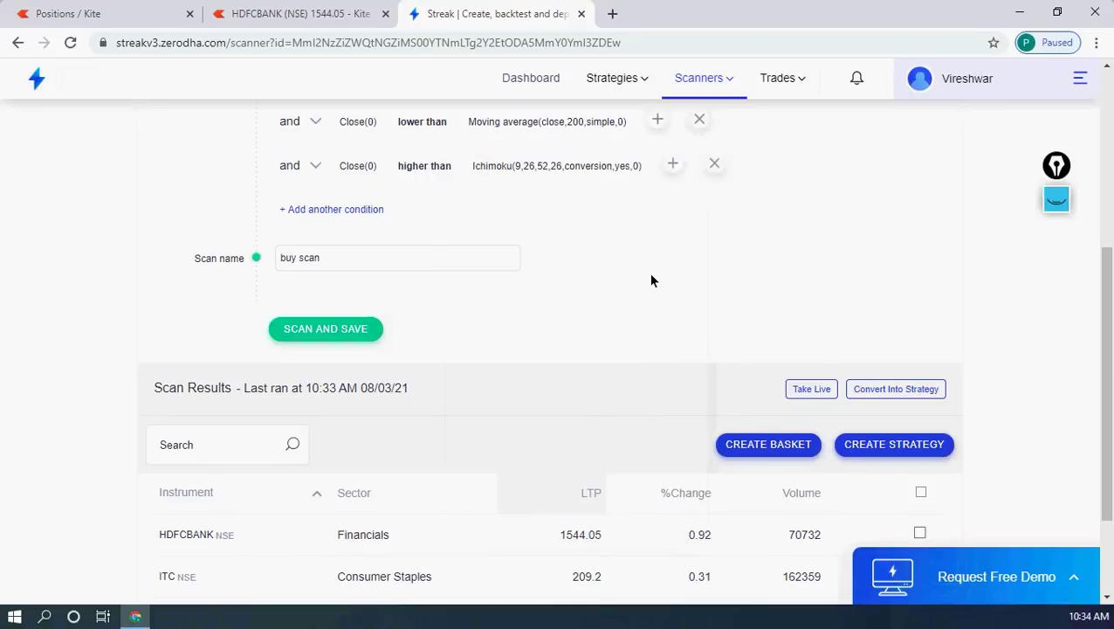
Run and save the buy scan with the added Ichimoku condition, and check its results.
scroll(650, 279, up, 1)
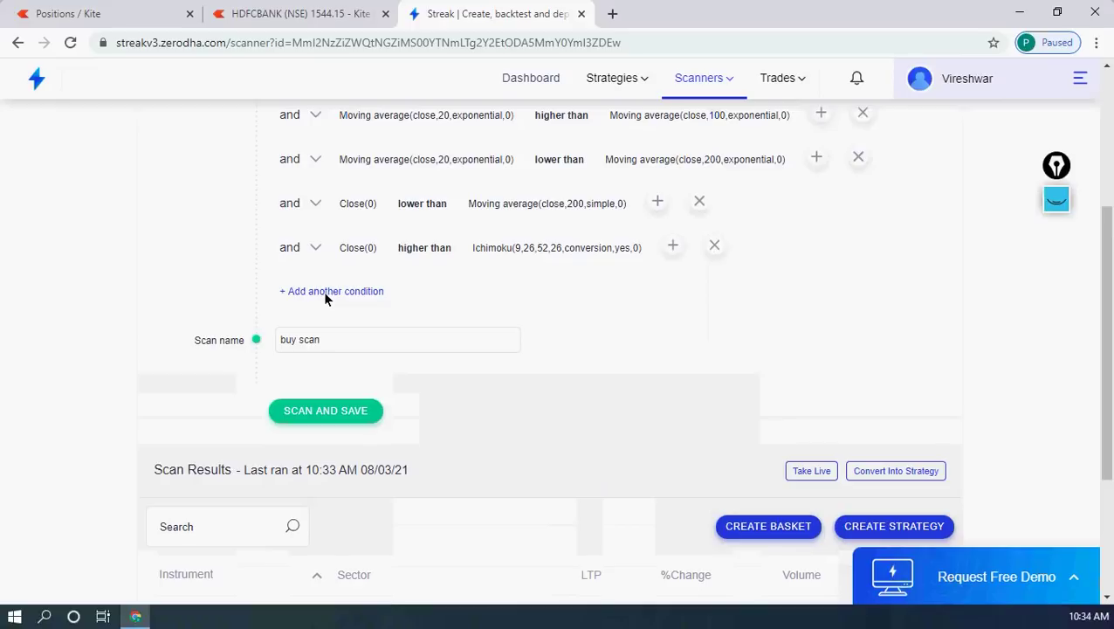
click(325, 410)
scroll(325, 405, down, 1)
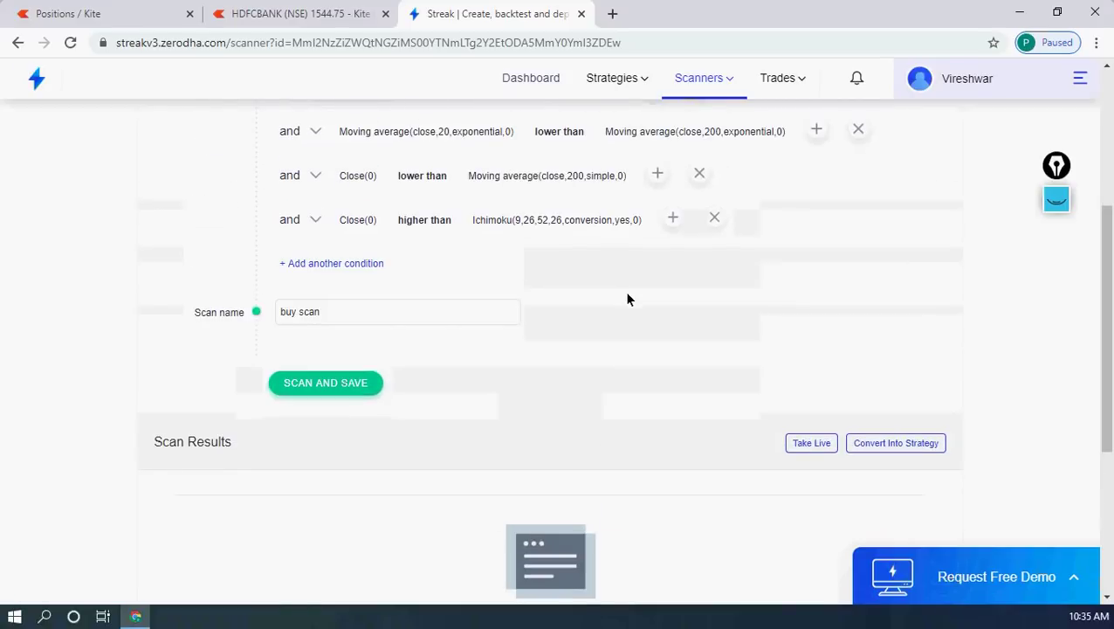
Set the buy scan's time frame to 1 Hour, and run and save the scan to check its matches.
scroll(736, 308, up, 3)
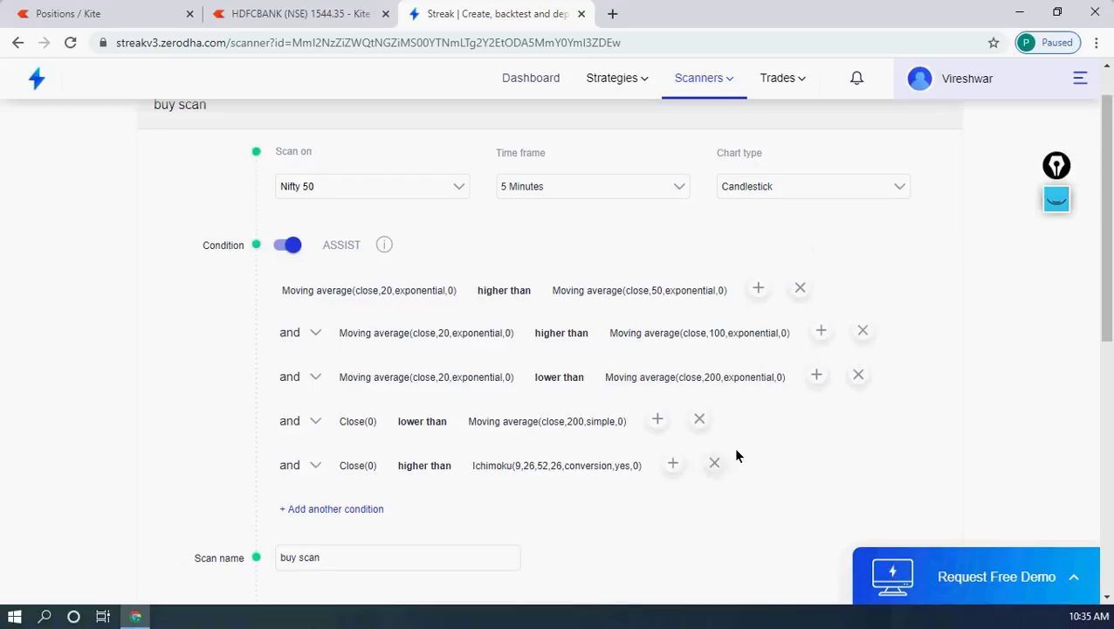
click(678, 192)
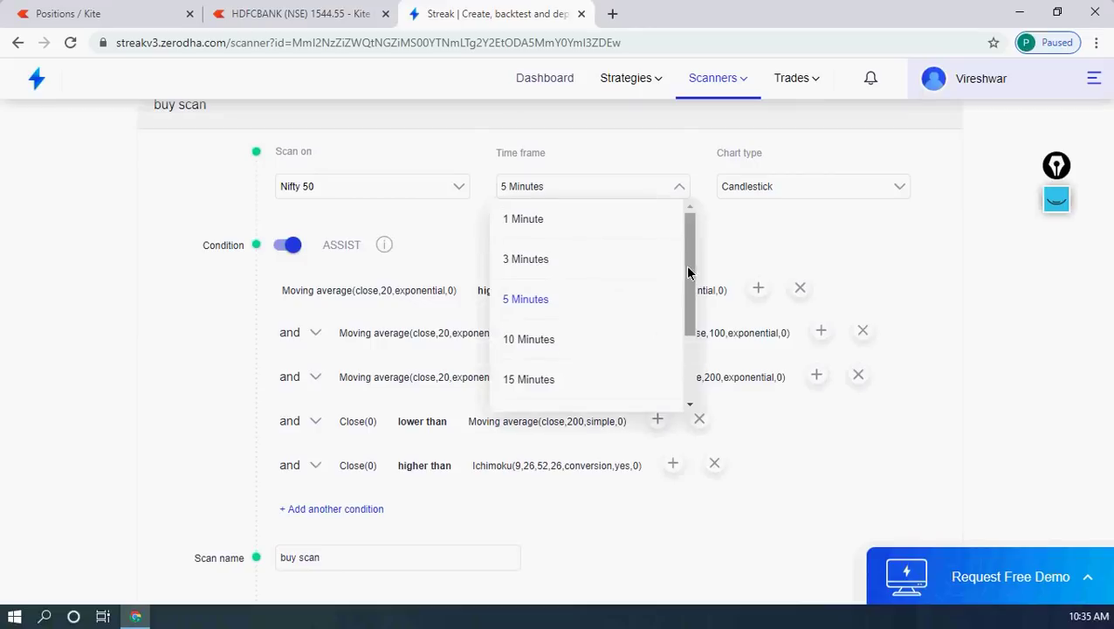
drag(686, 267, 703, 360)
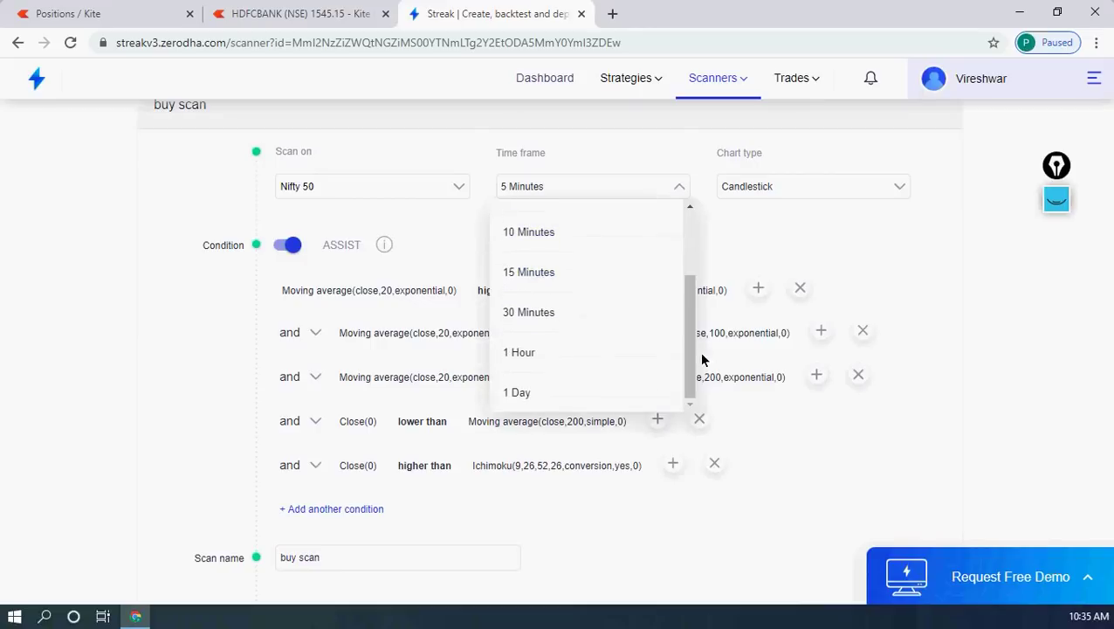
click(530, 350)
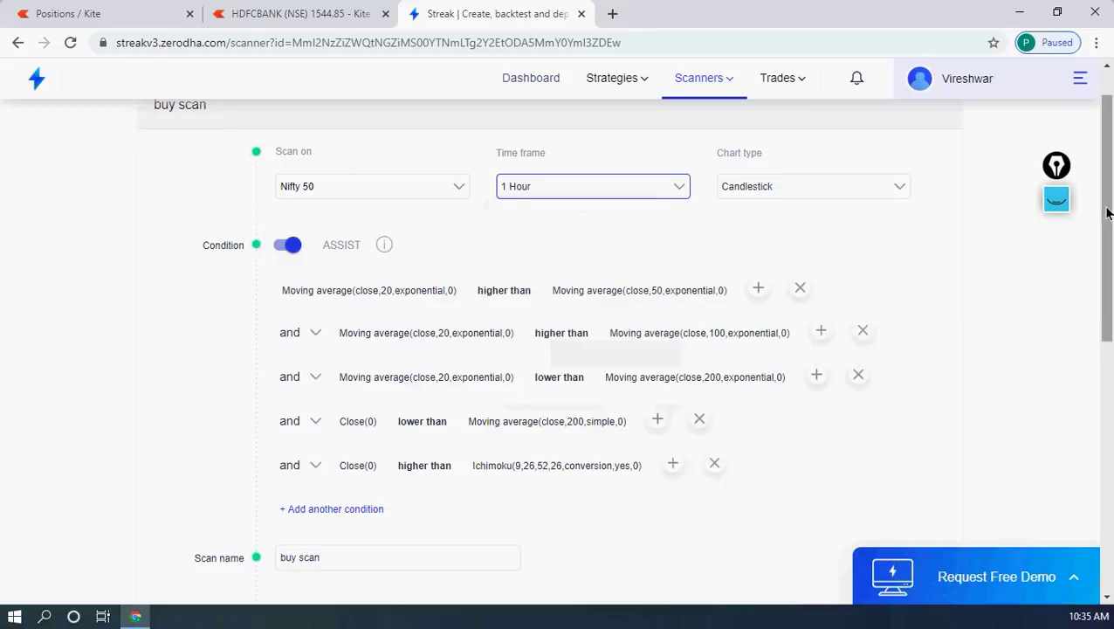
scroll(1109, 253, down, 2)
drag(1109, 253, 1109, 266)
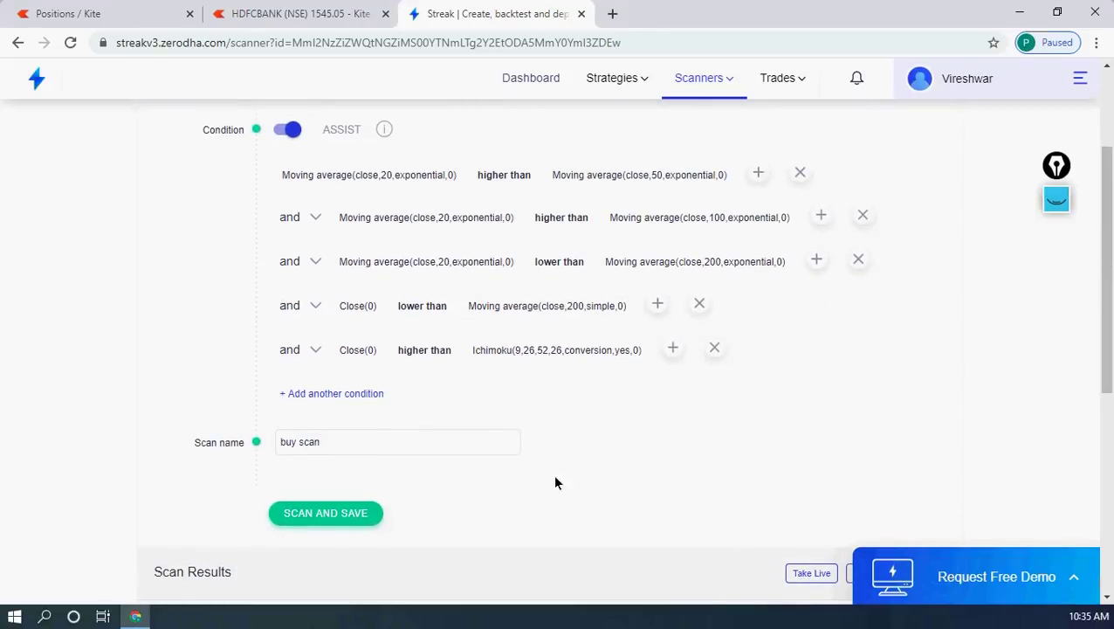
click(347, 513)
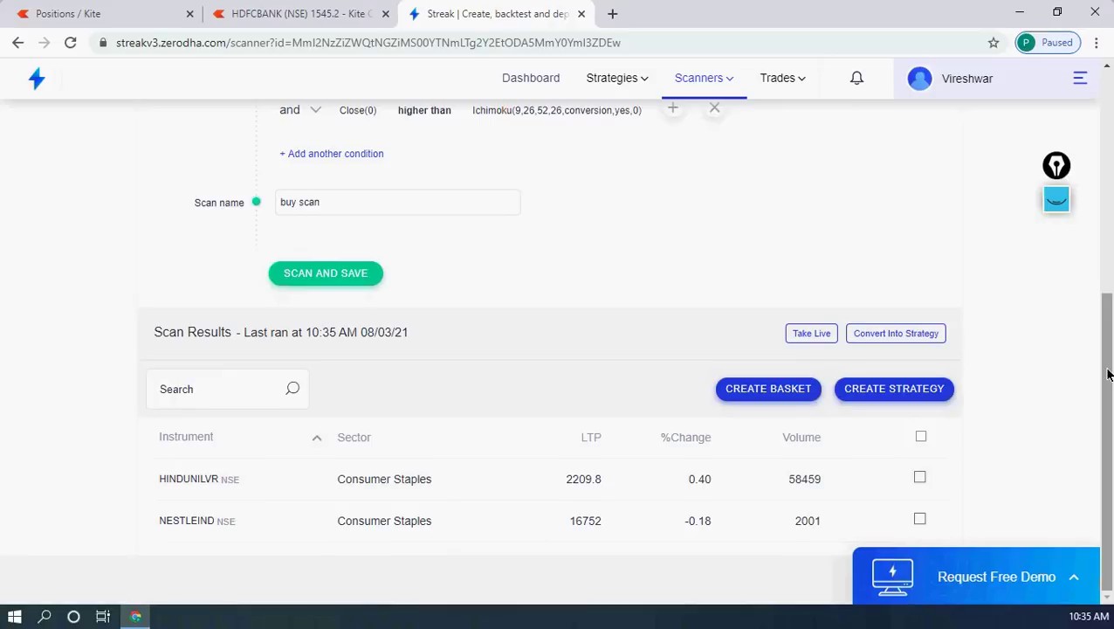
Check HDFCBANK's latest candles on its Kite chart, and add HINDUNILVR (NSE) to the watchlist on the positions page.
click(294, 16)
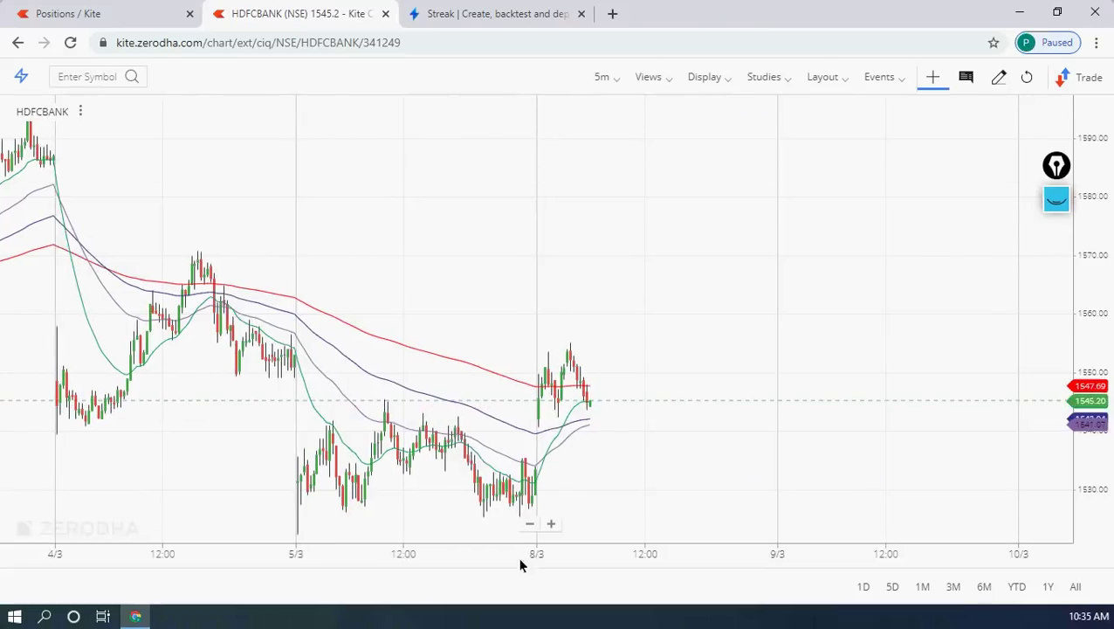
scroll(695, 413, up, 5)
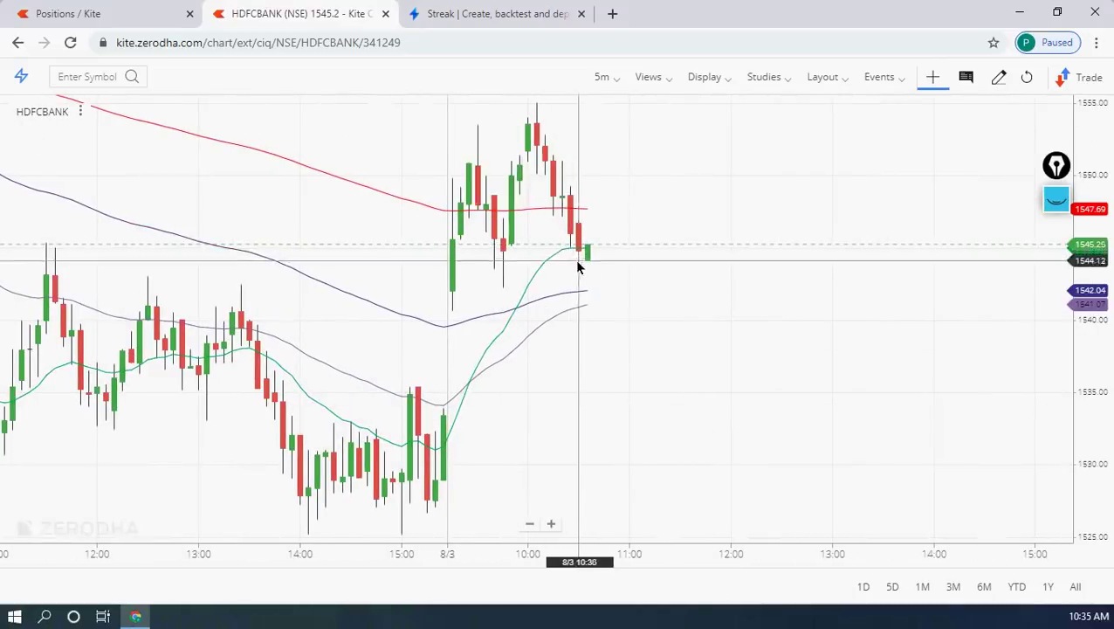
click(123, 19)
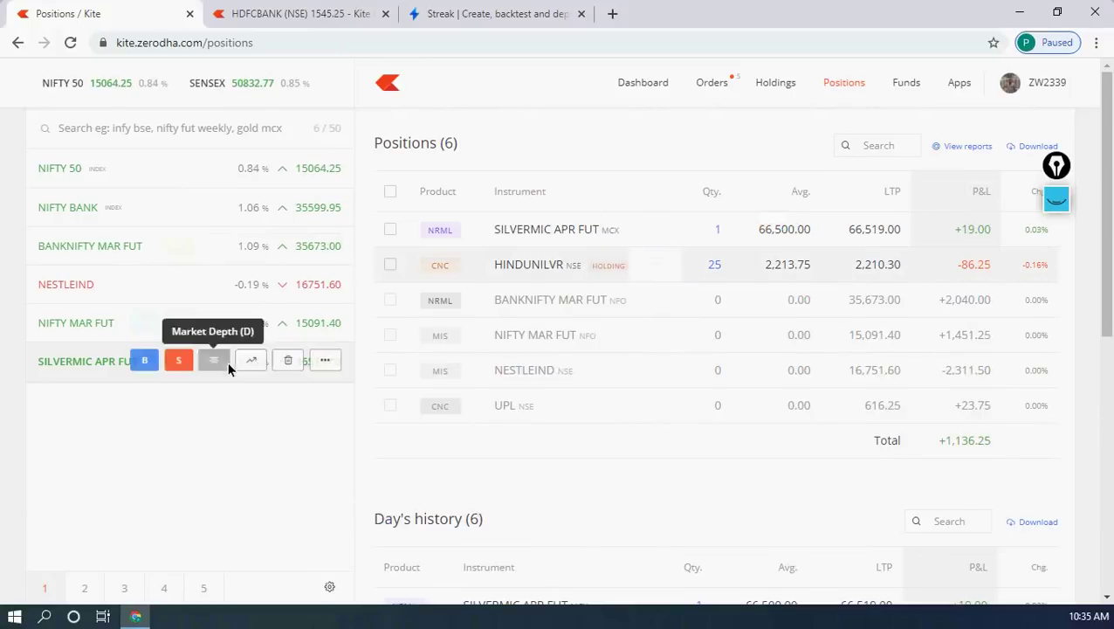
click(168, 133)
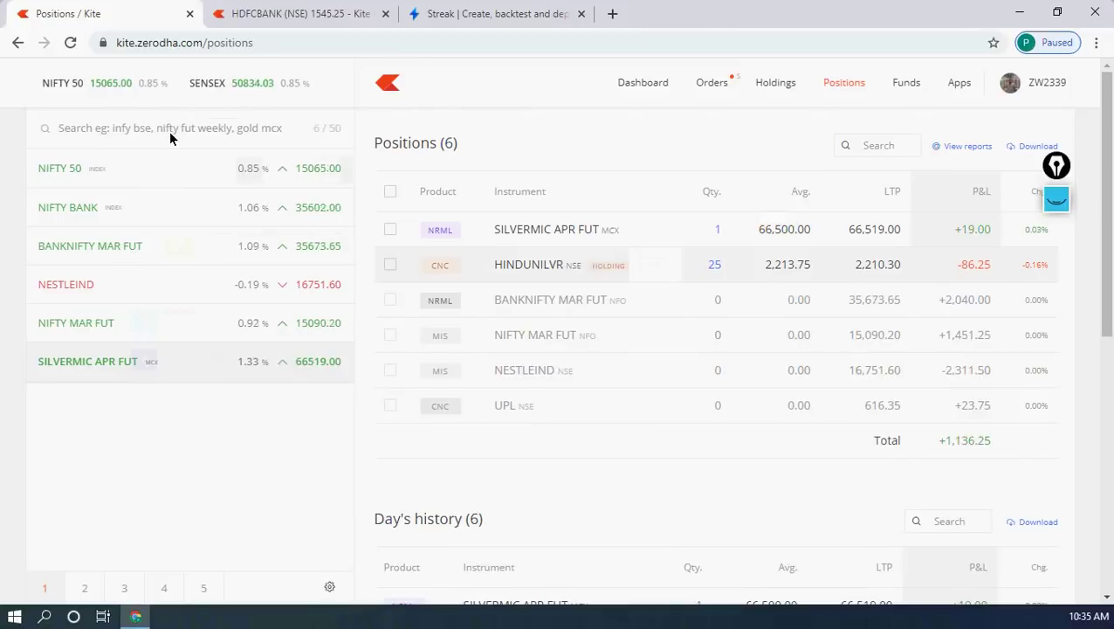
text(hindun)
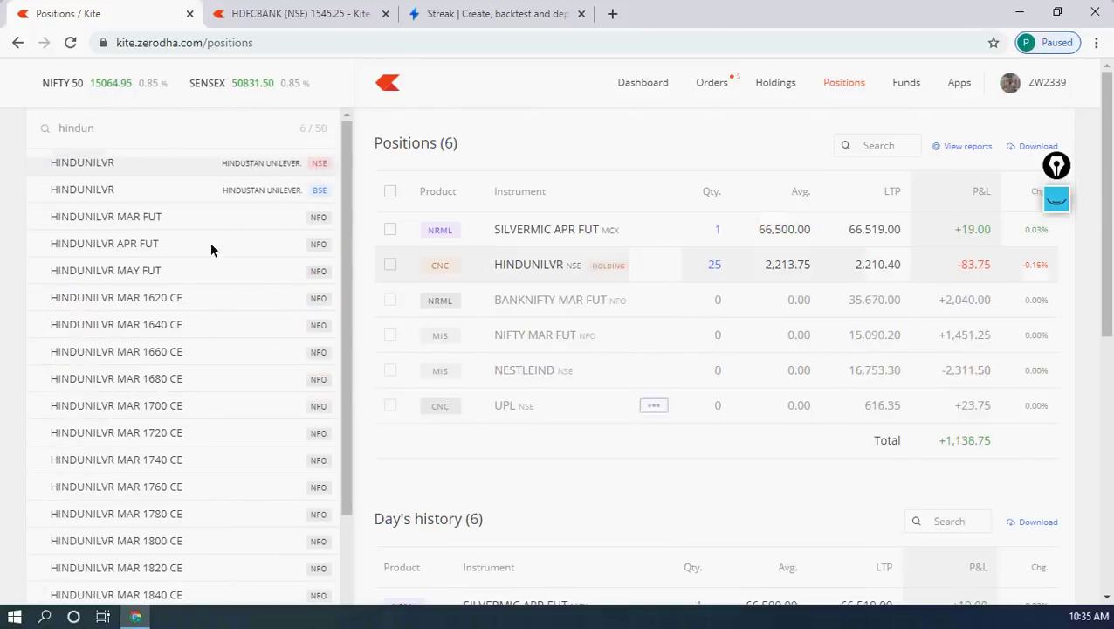
click(102, 167)
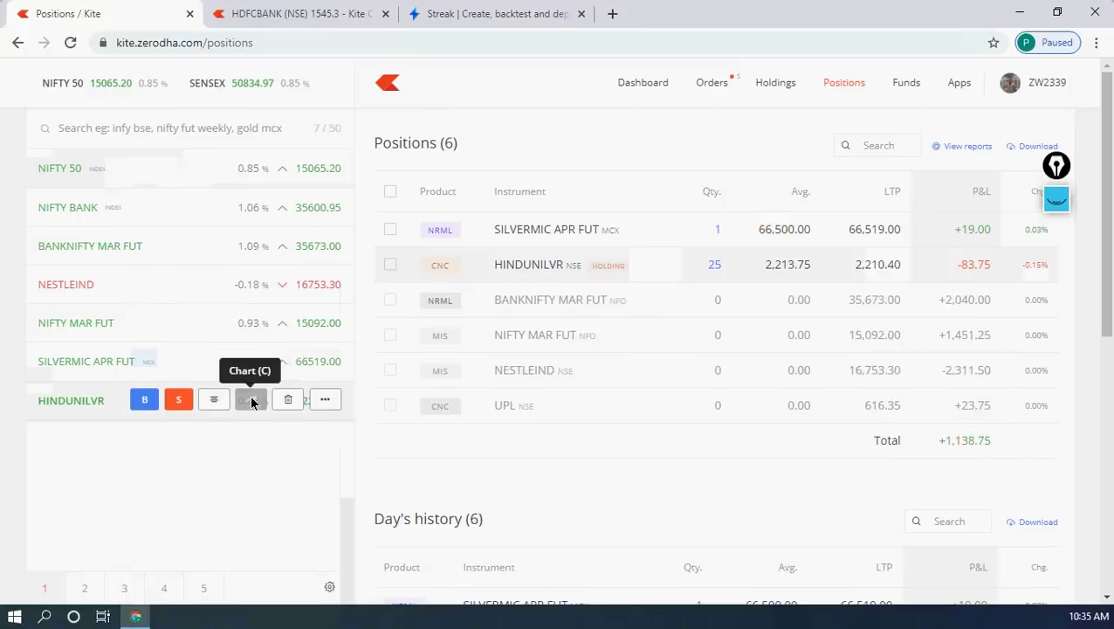
Open the HINDUNILVR chart in its own browser tab and bring up its choice of time intervals.
click(252, 401)
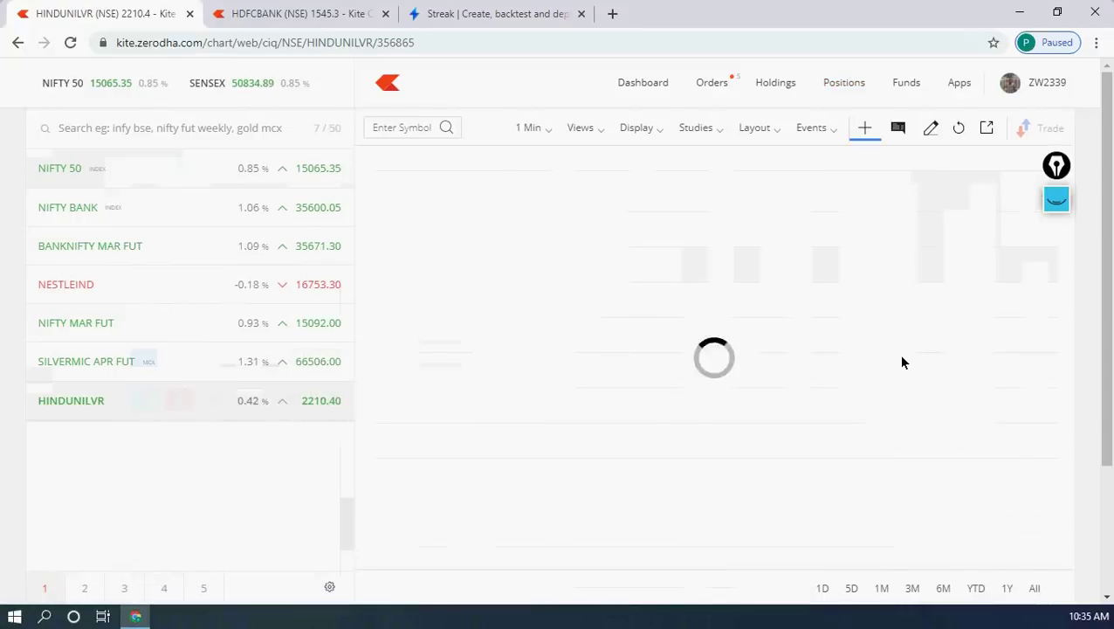
click(985, 128)
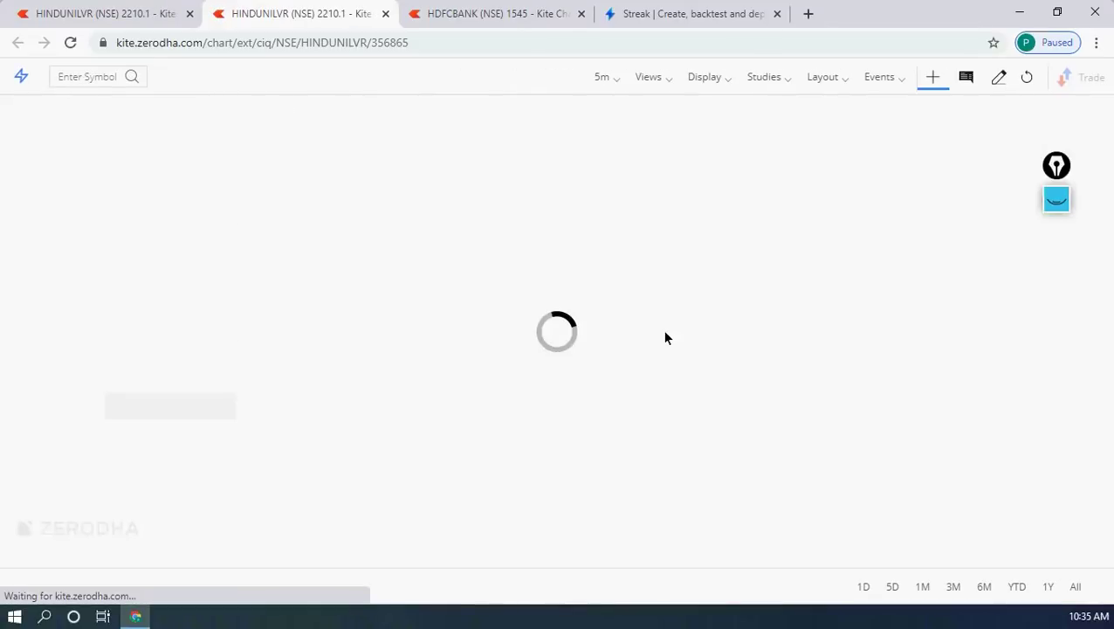
click(606, 77)
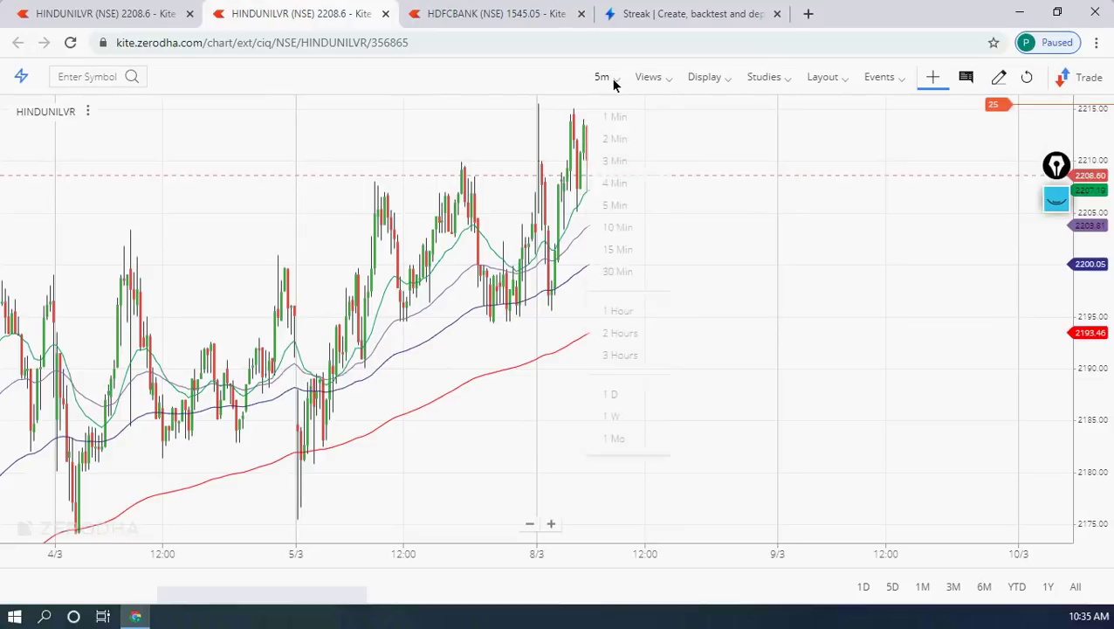
Switch the HINDUNILVR chart to the 1 Hour interval and look closely at the most recent candles.
click(622, 313)
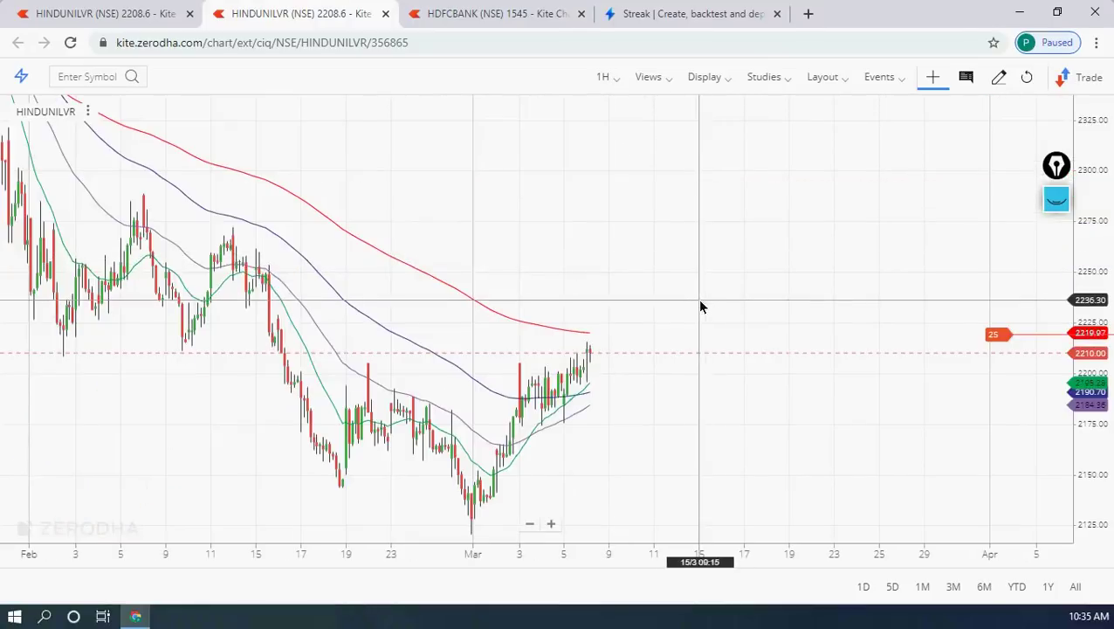
scroll(768, 294, up, 3)
drag(737, 282, 686, 413)
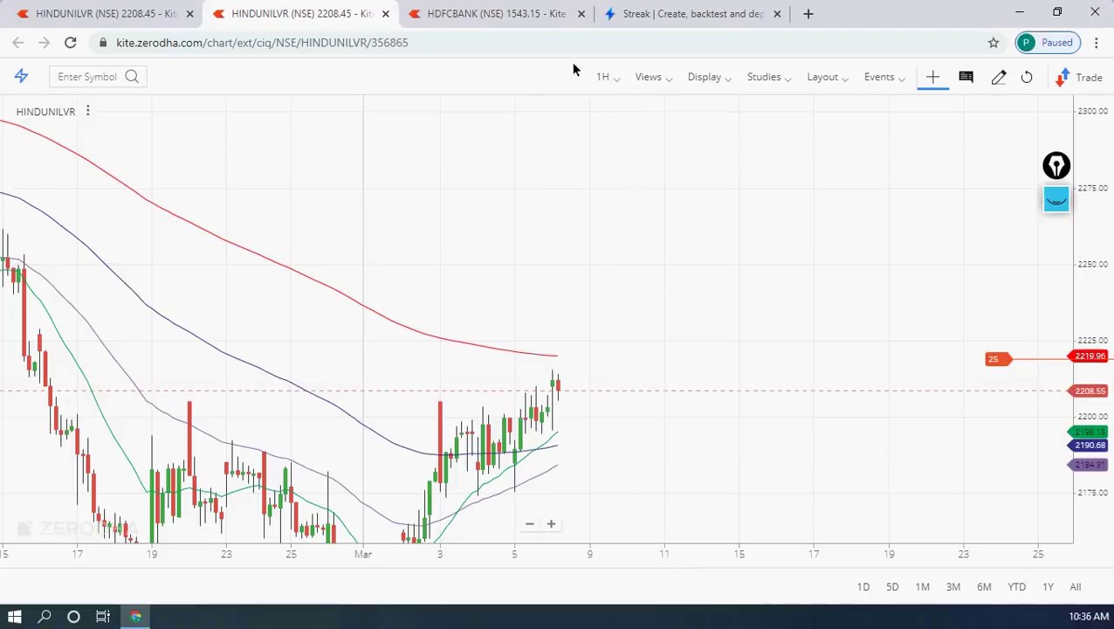
Check the five-minute HDFCBANK chart and the buy scan results in Streak.
click(537, 14)
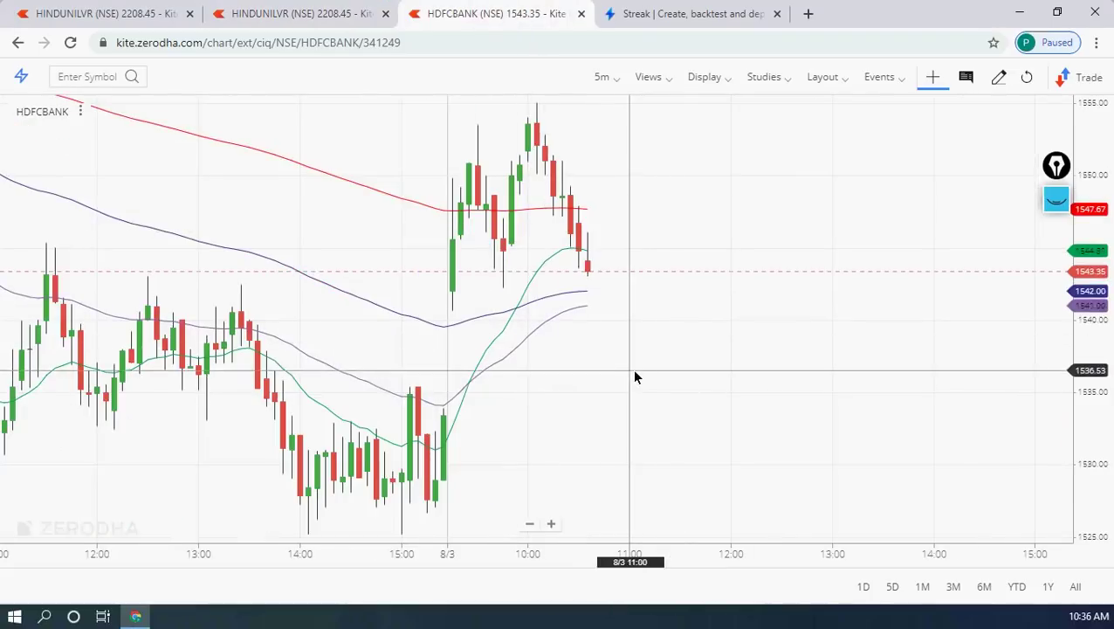
scroll(648, 315, down, 3)
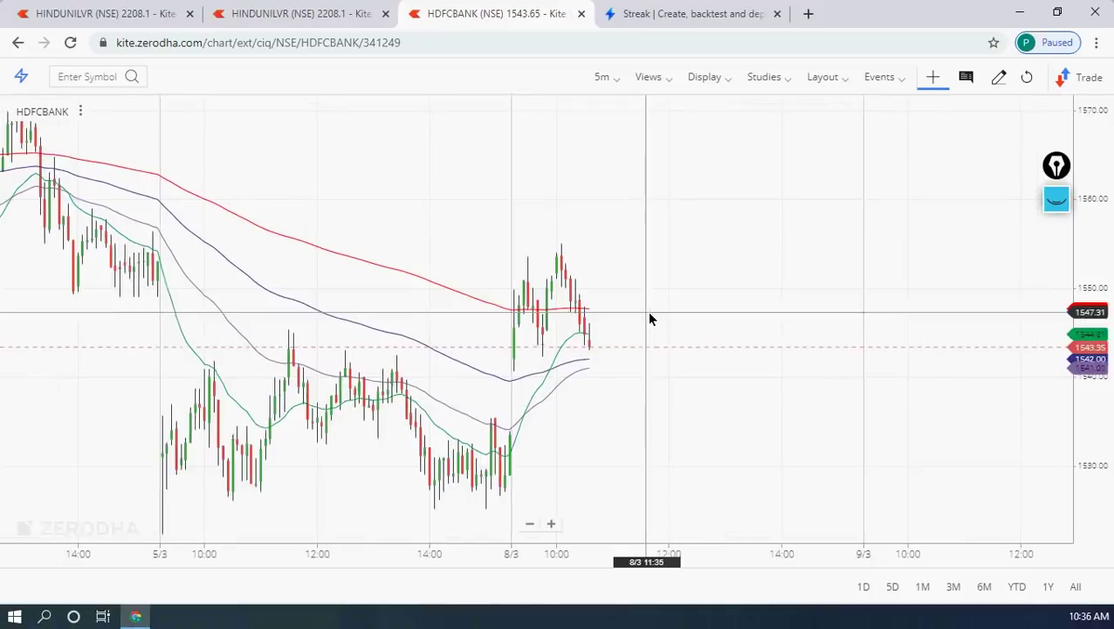
click(694, 14)
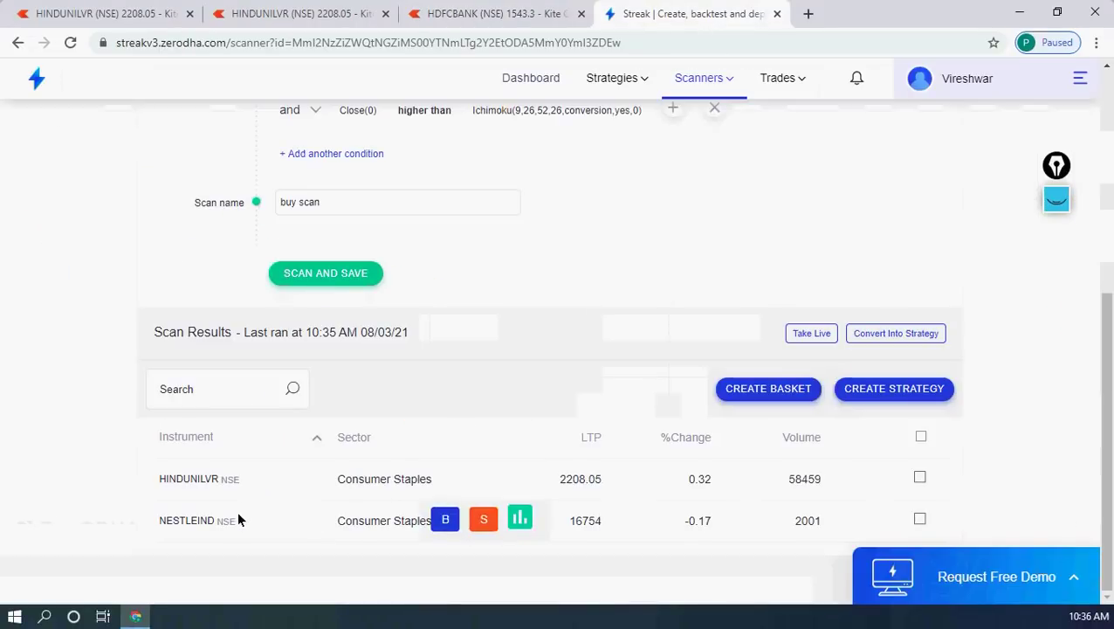
Return to the HINDUNILVR chart in Kite and add the Ichimoku Clouds study to it.
click(293, 14)
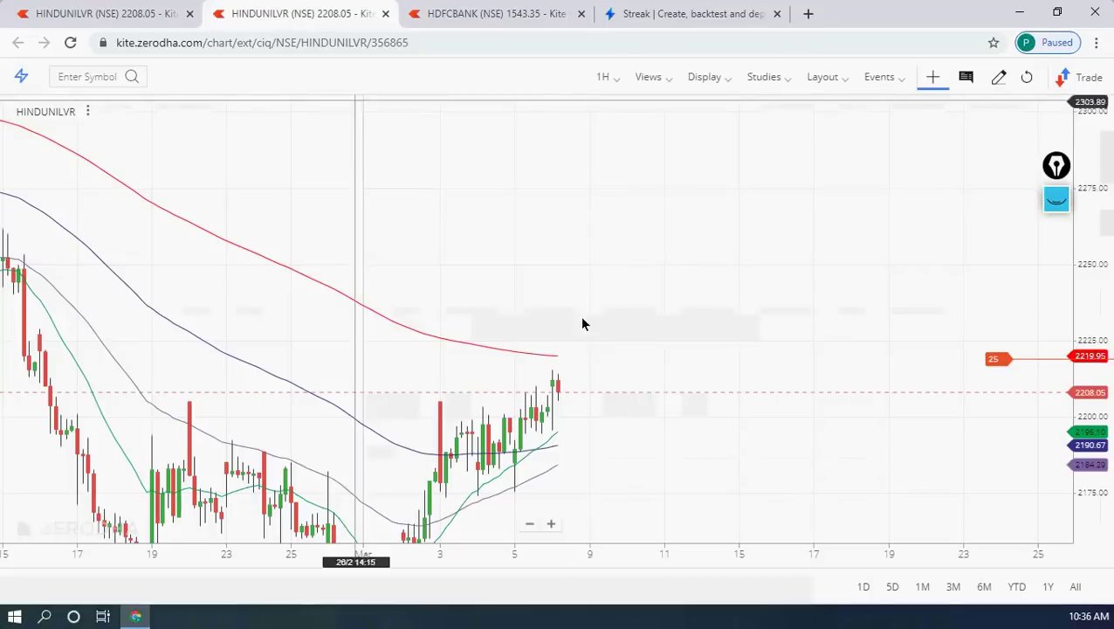
scroll(613, 275, down, 1)
scroll(614, 275, down, 3)
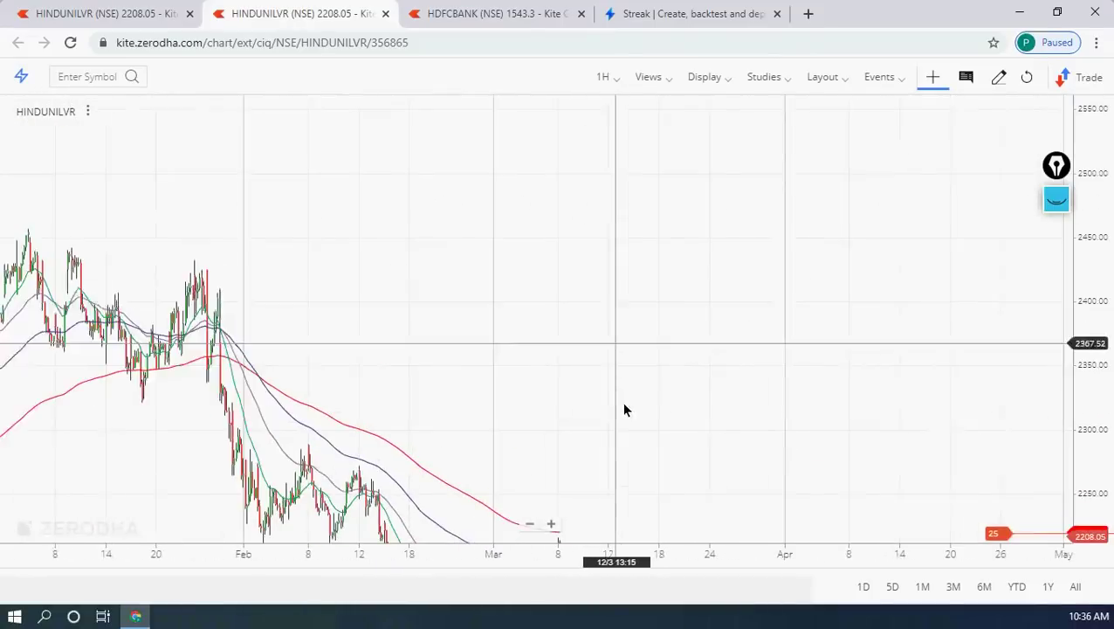
click(786, 80)
scroll(795, 379, down, 5)
scroll(796, 378, down, 14)
scroll(800, 381, up, 10)
scroll(799, 382, up, 2)
scroll(799, 381, down, 4)
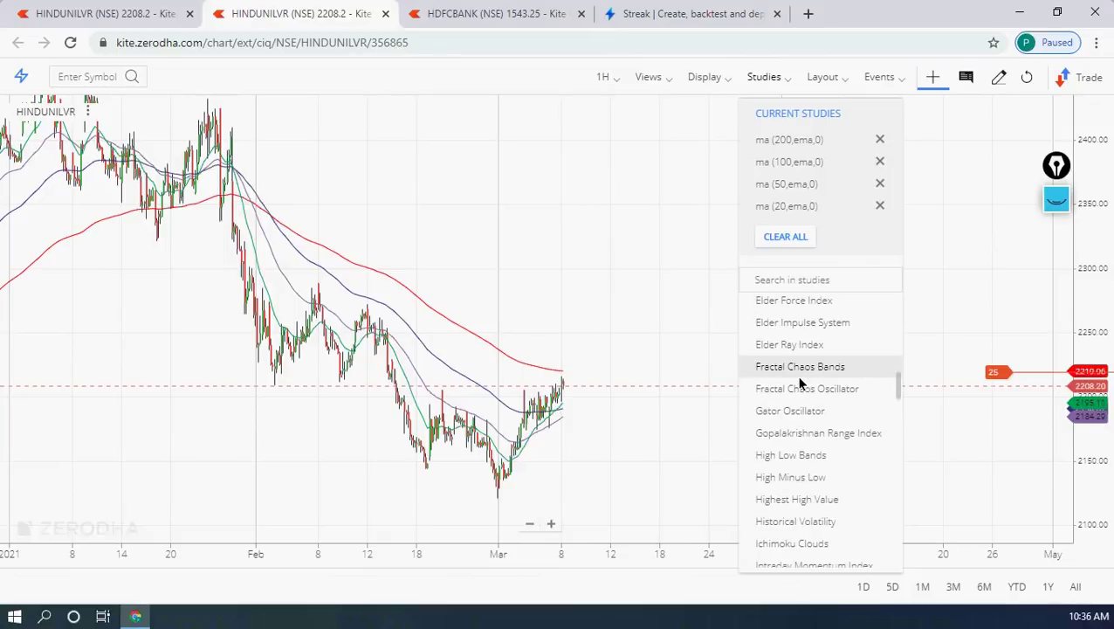
click(799, 543)
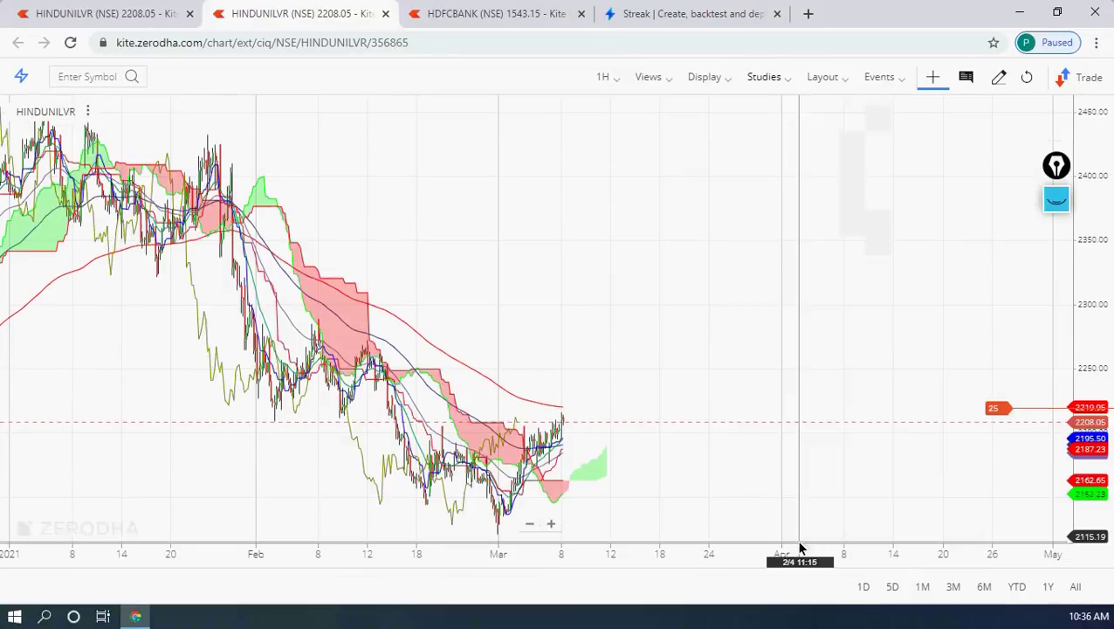
Colour the Ichimoku Clouds study's Conversion Line, Base Line and Lagging Span white and apply the settings.
click(788, 79)
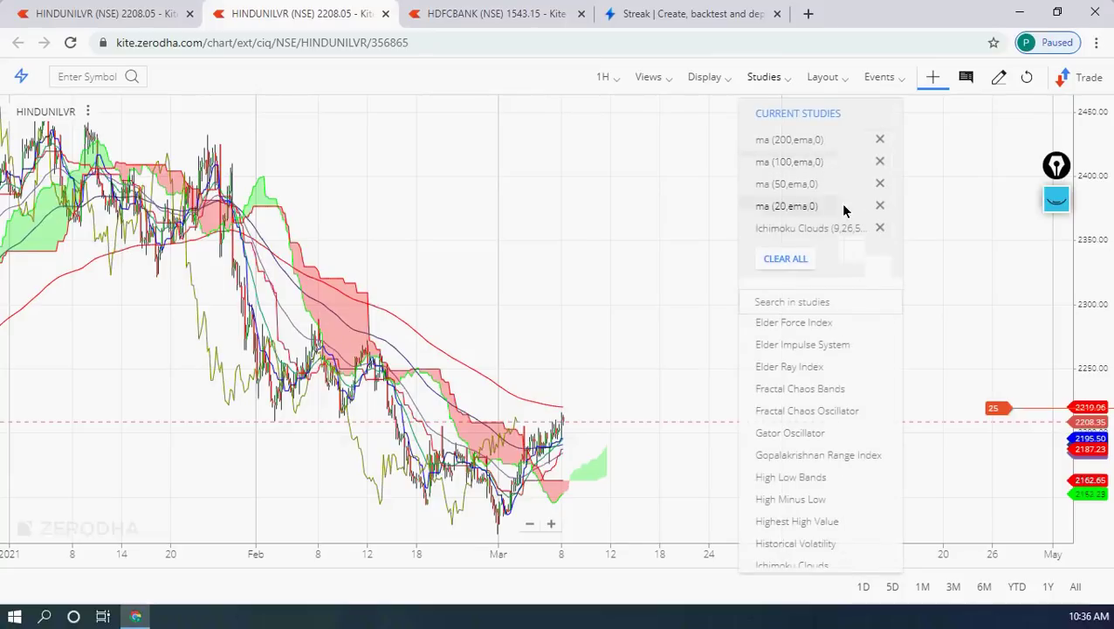
click(814, 228)
click(640, 267)
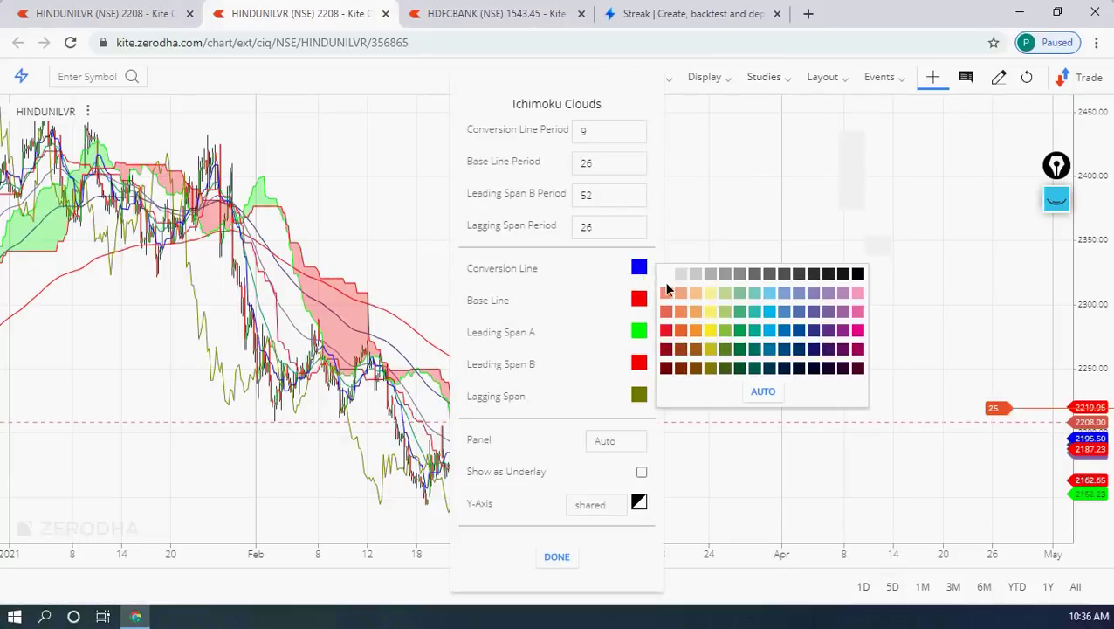
click(665, 275)
click(644, 301)
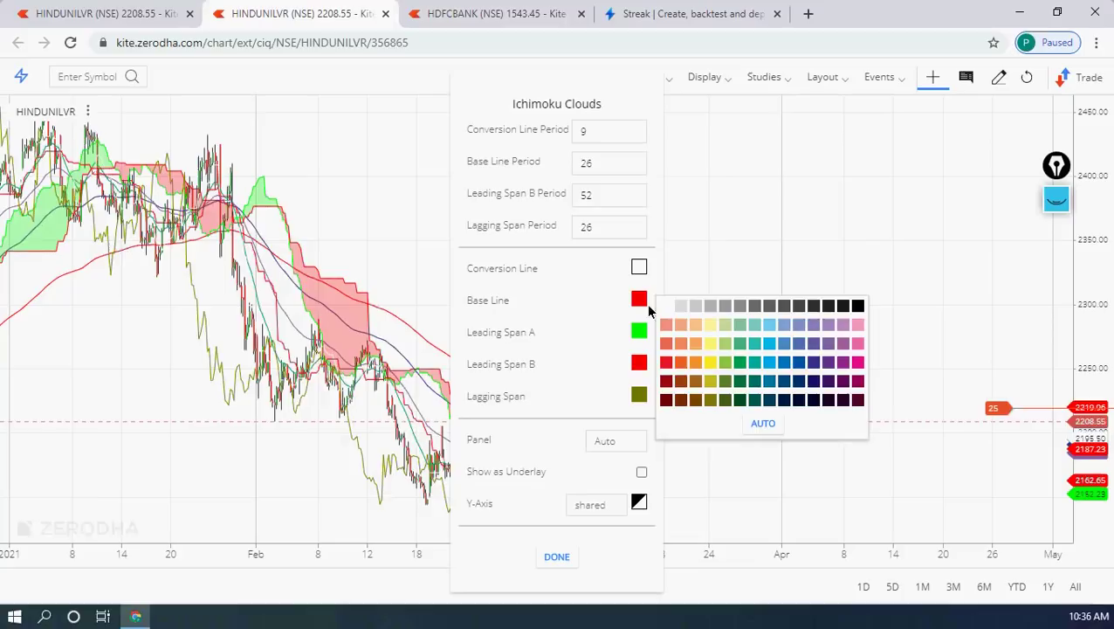
click(665, 305)
click(639, 395)
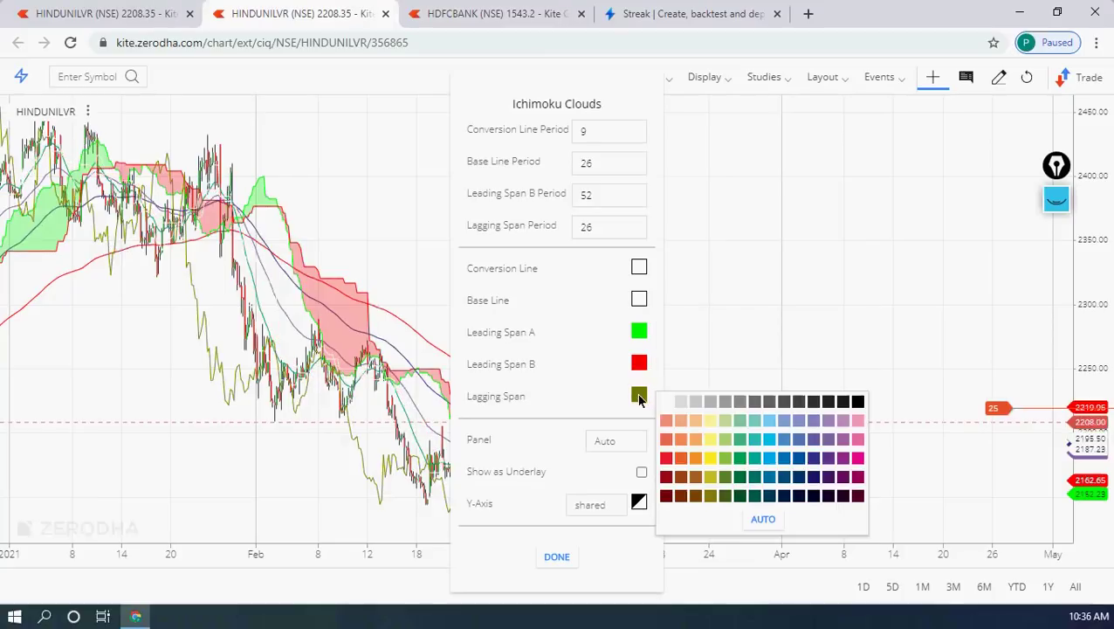
click(665, 402)
click(567, 553)
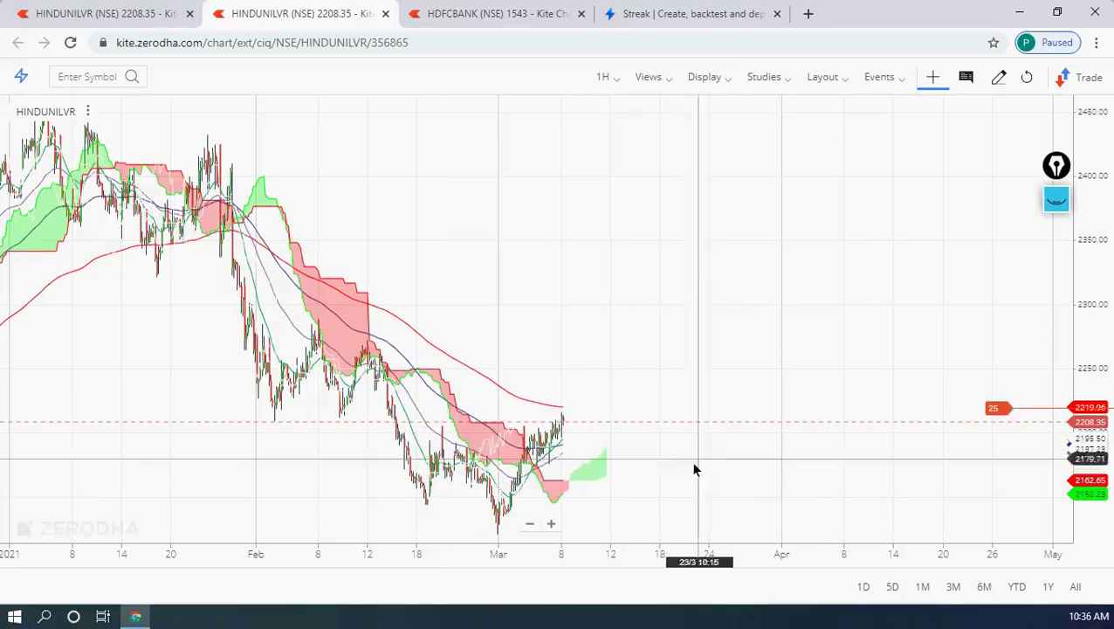
scroll(789, 408, up, 2)
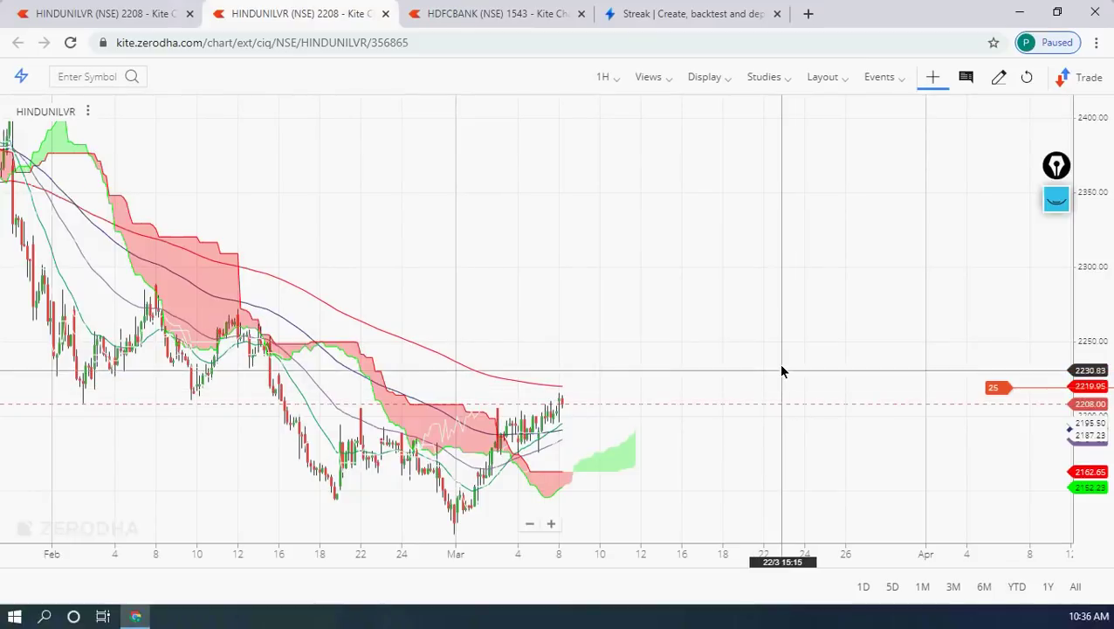
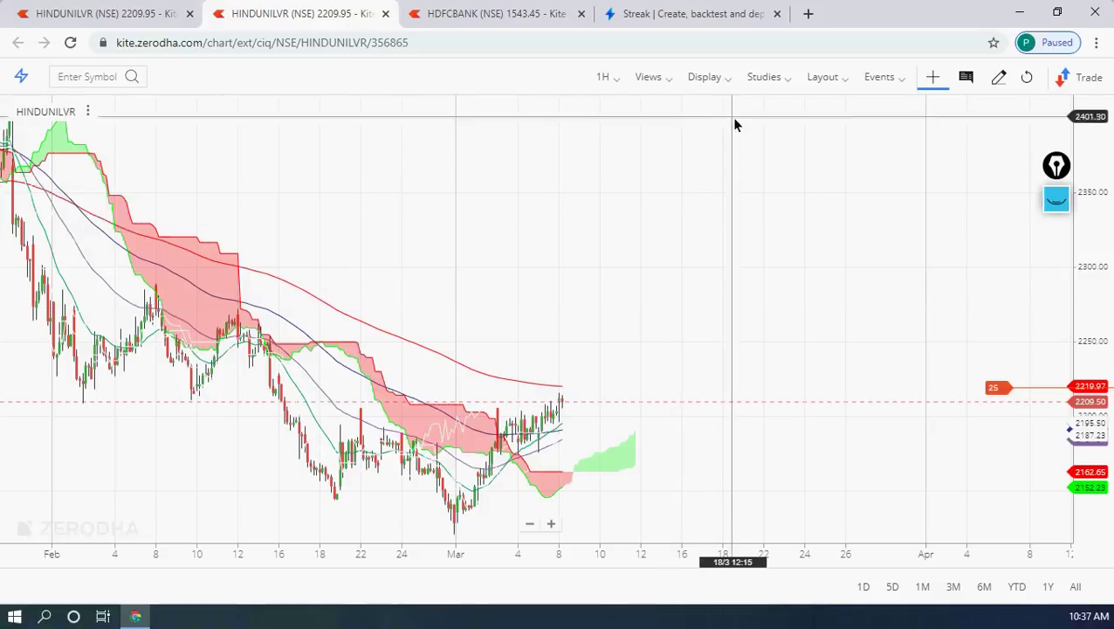
Review the open positions in Kite, including the HINDUNILVR holding.
click(96, 19)
click(838, 87)
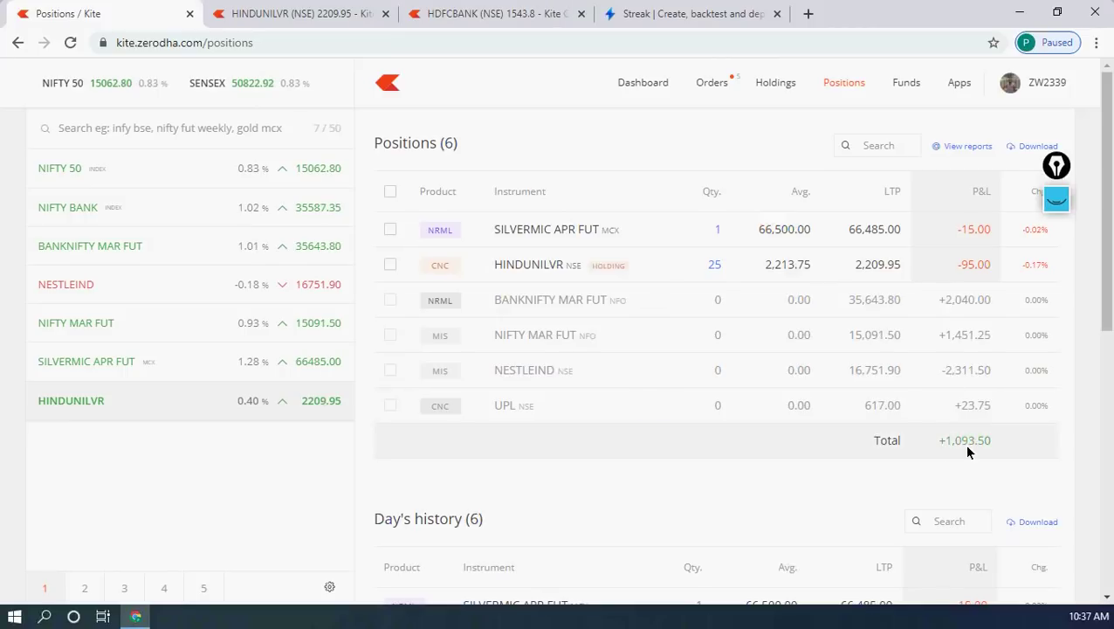
mouse_move(677, 268)
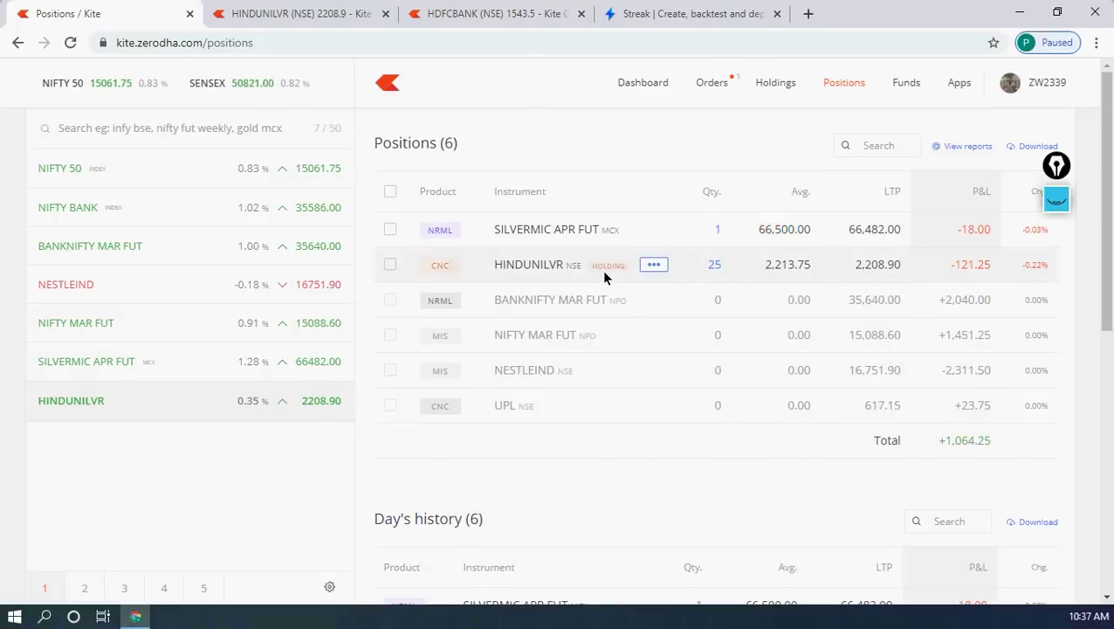
Switch to the Streak scanner and add an RSI(14,0) condition to the buy scan.
click(326, 22)
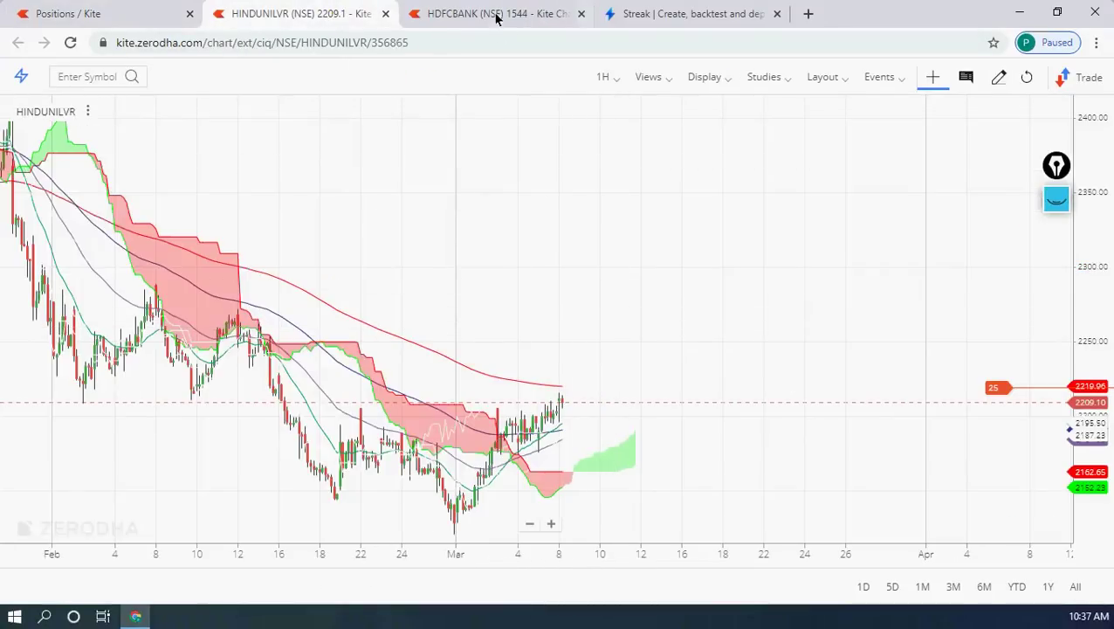
click(657, 17)
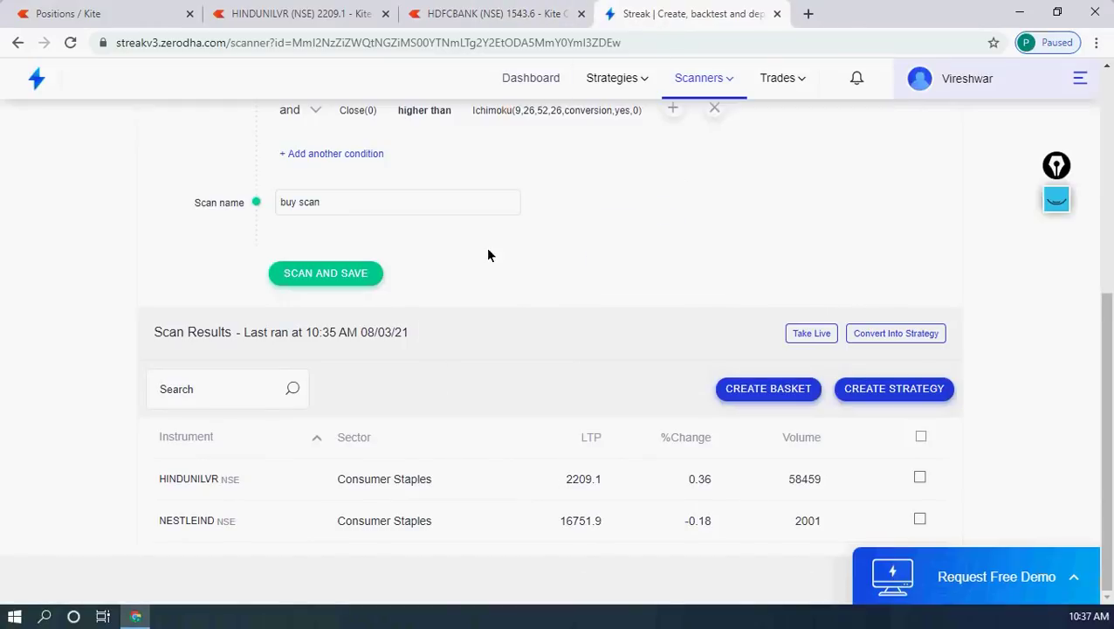
scroll(666, 219, up, 3)
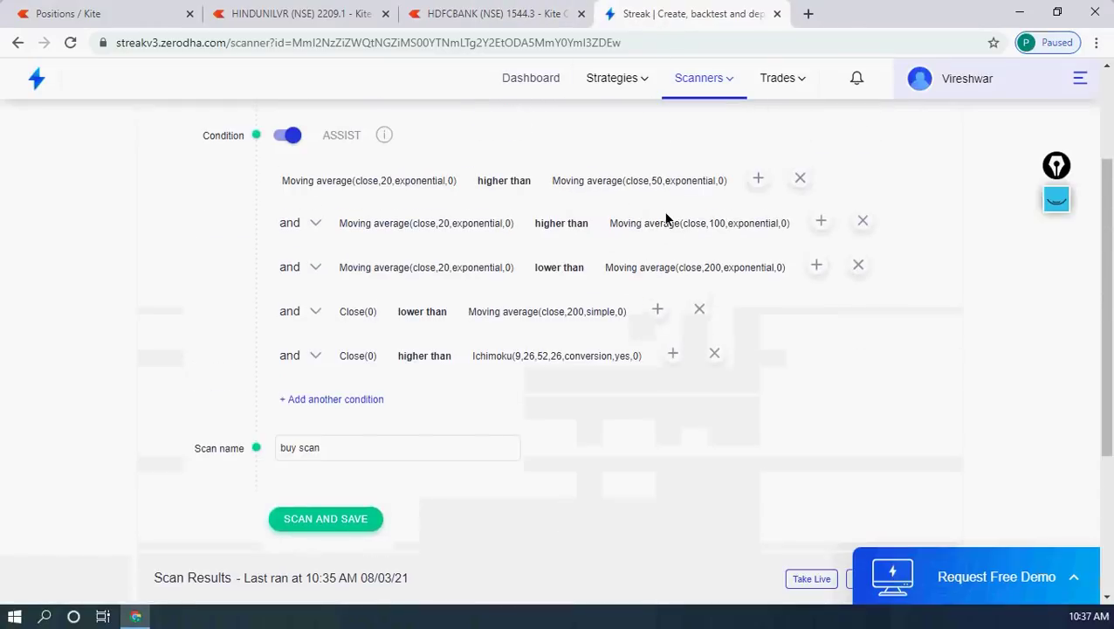
click(341, 400)
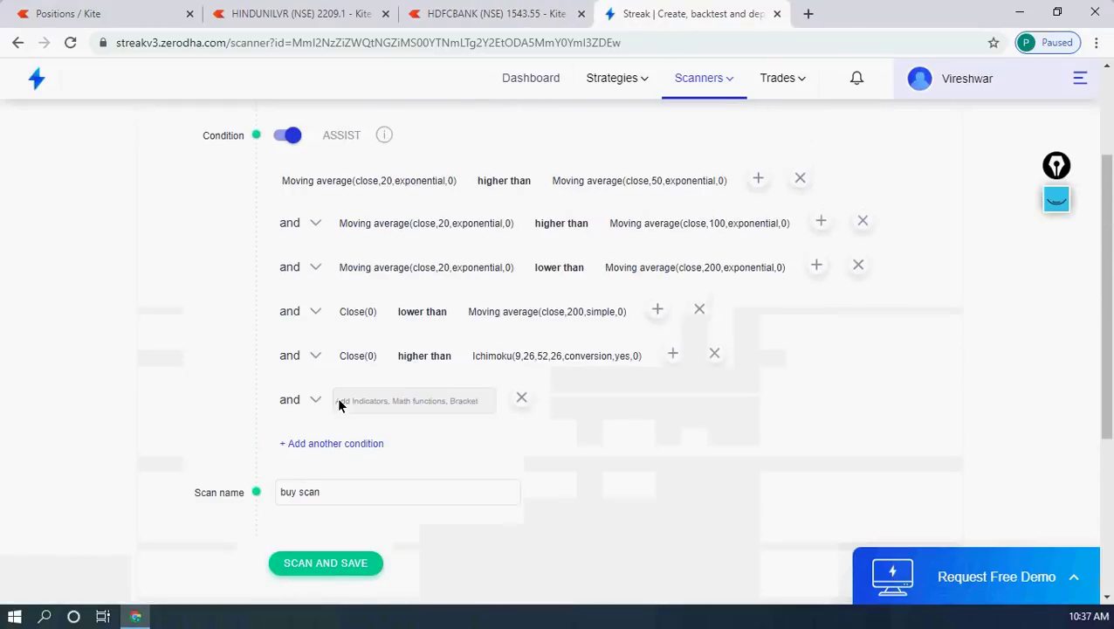
click(353, 410)
text(ris)
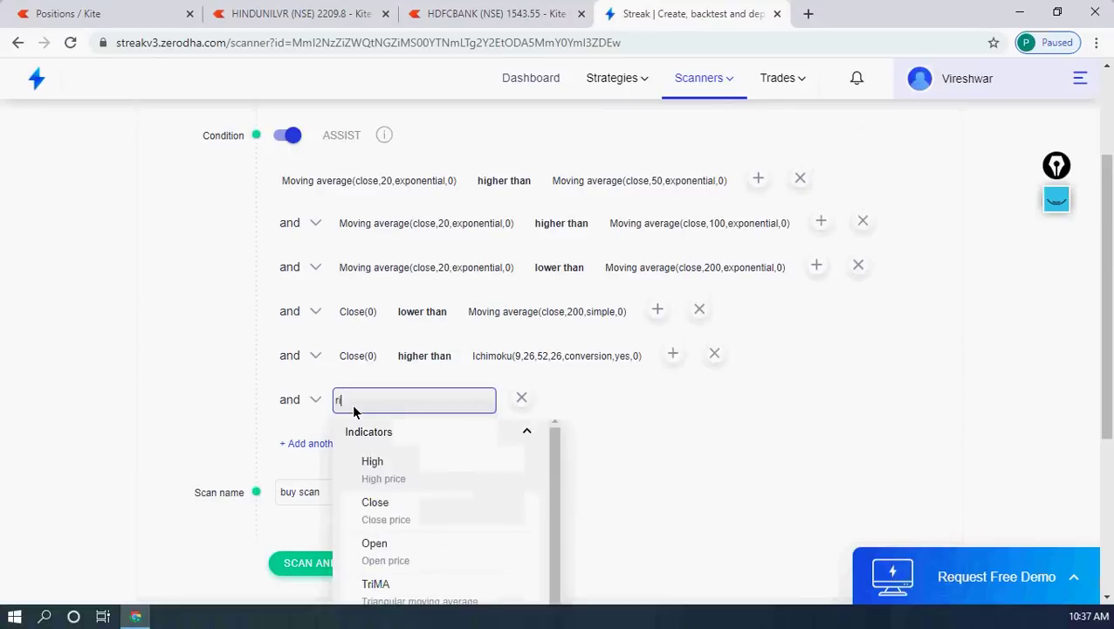
key(BackSpace)
key(BackSpace)
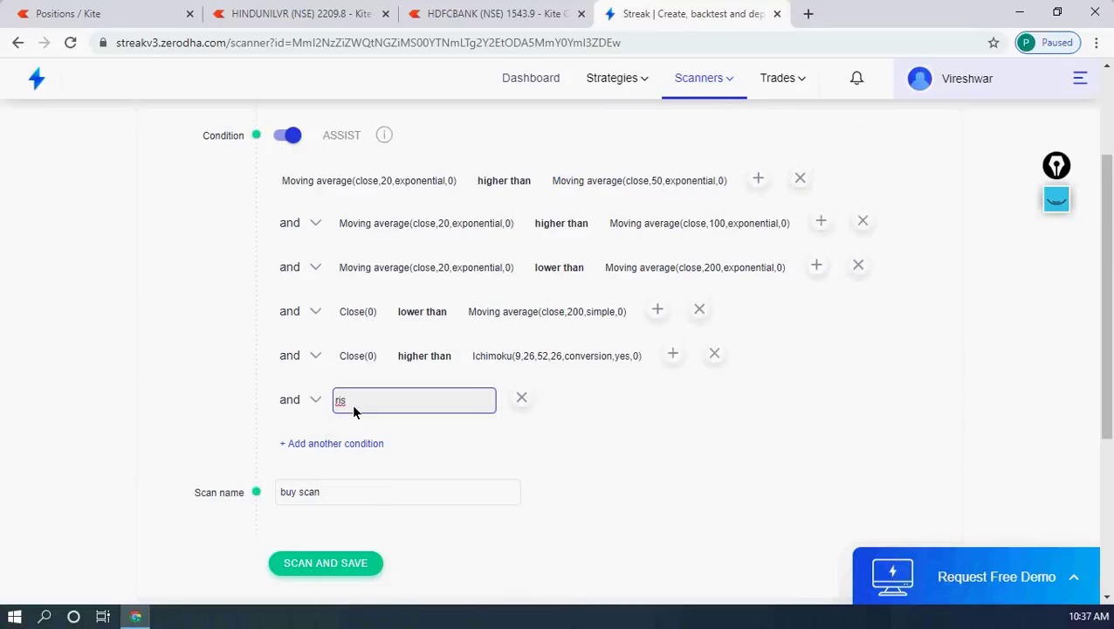
text(si)
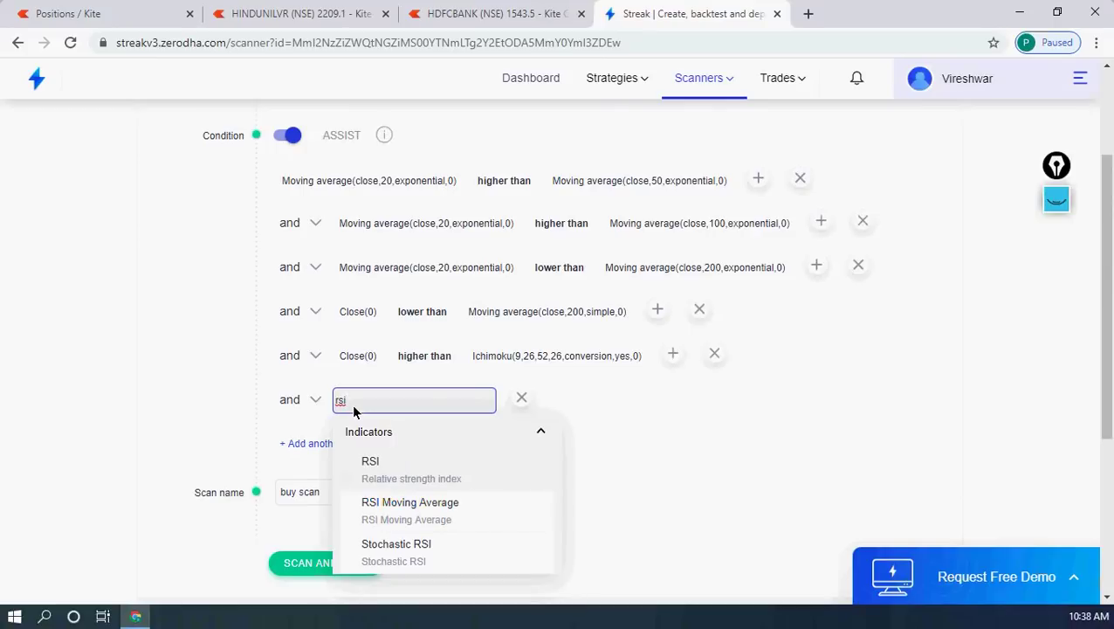
click(397, 470)
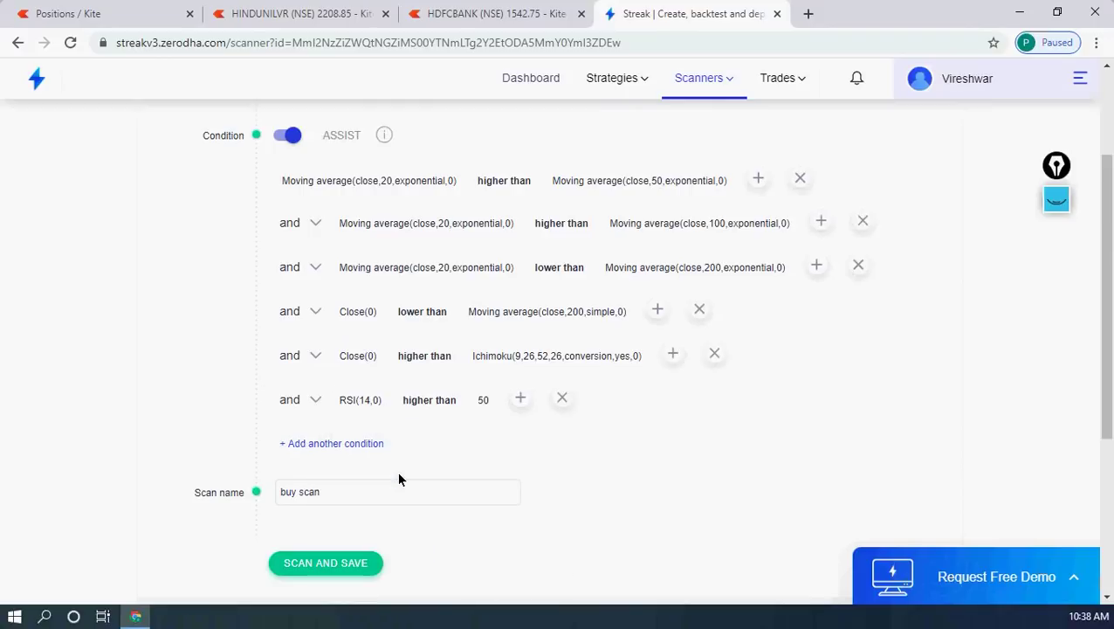
Set the threshold of the RSI(14,0) higher than condition to 55.
click(484, 401)
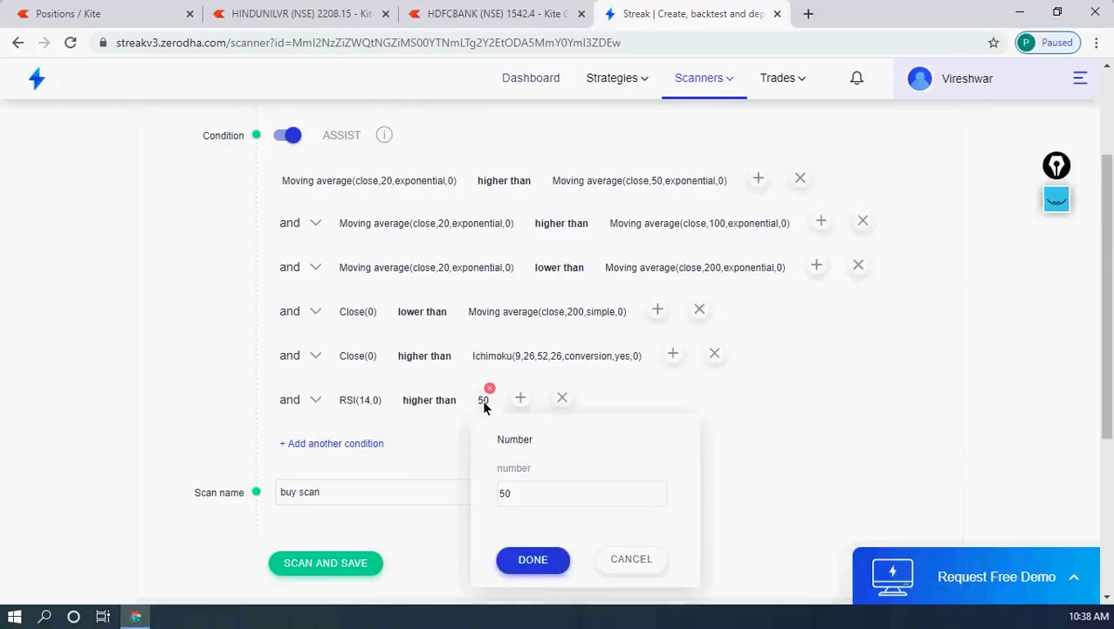
drag(509, 494, 494, 500)
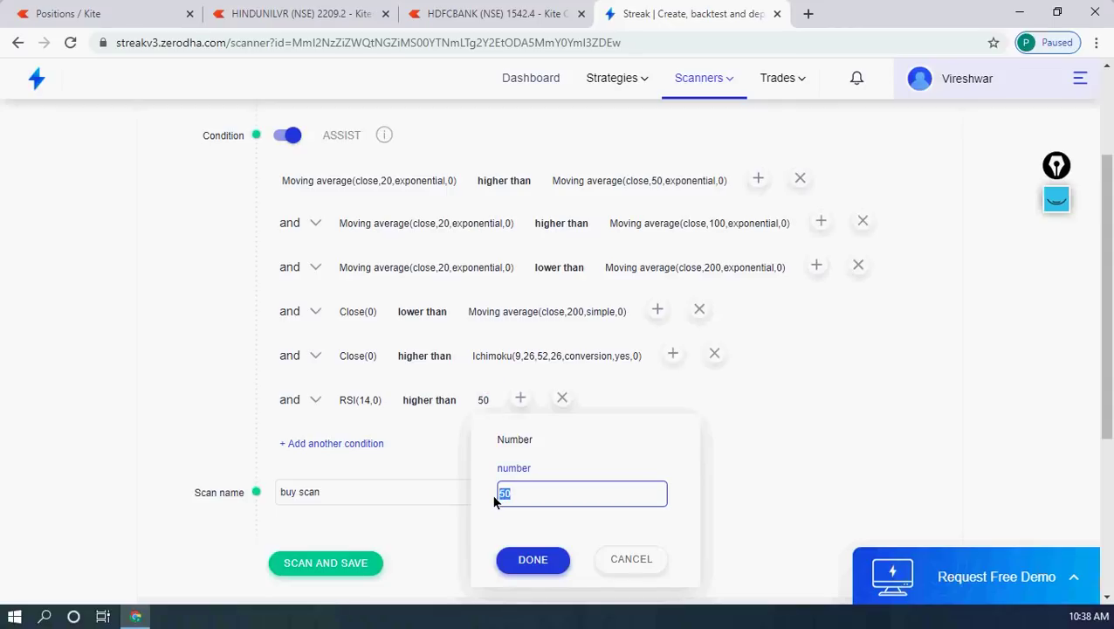
text(55)
click(524, 562)
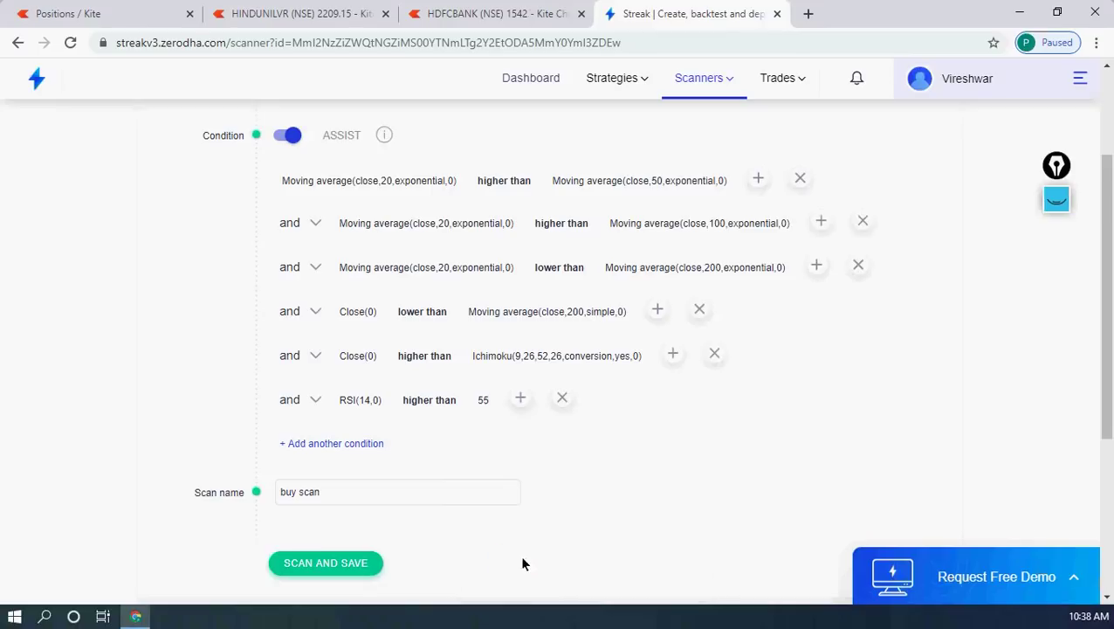
Add a second RSI(14,0) condition below the existing RSI condition in the buy scan.
click(326, 443)
click(356, 447)
text(rsi)
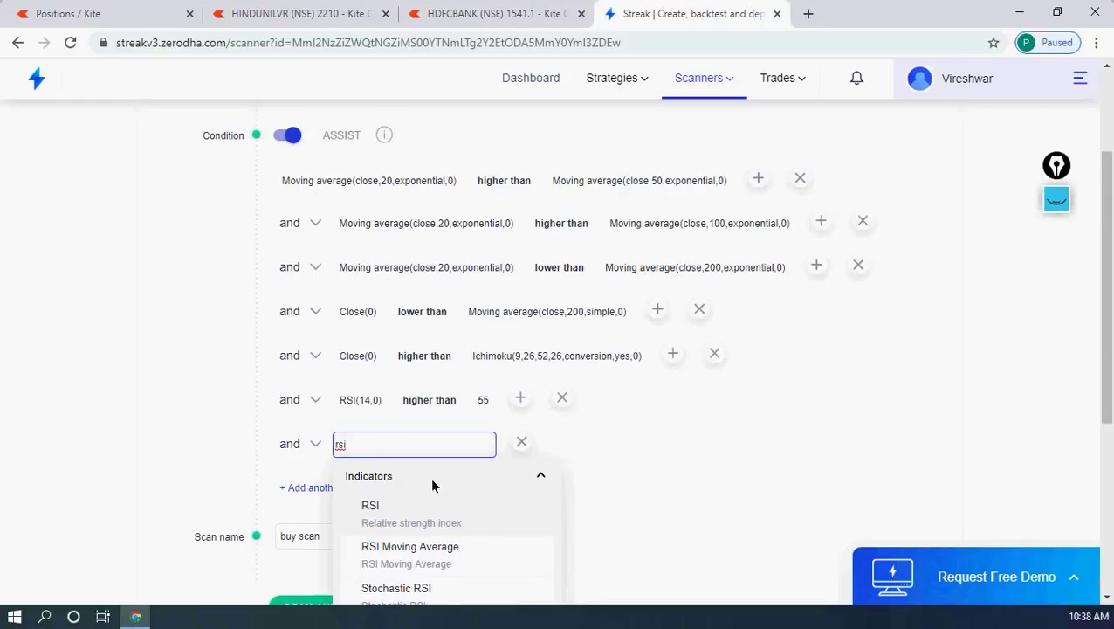
click(380, 506)
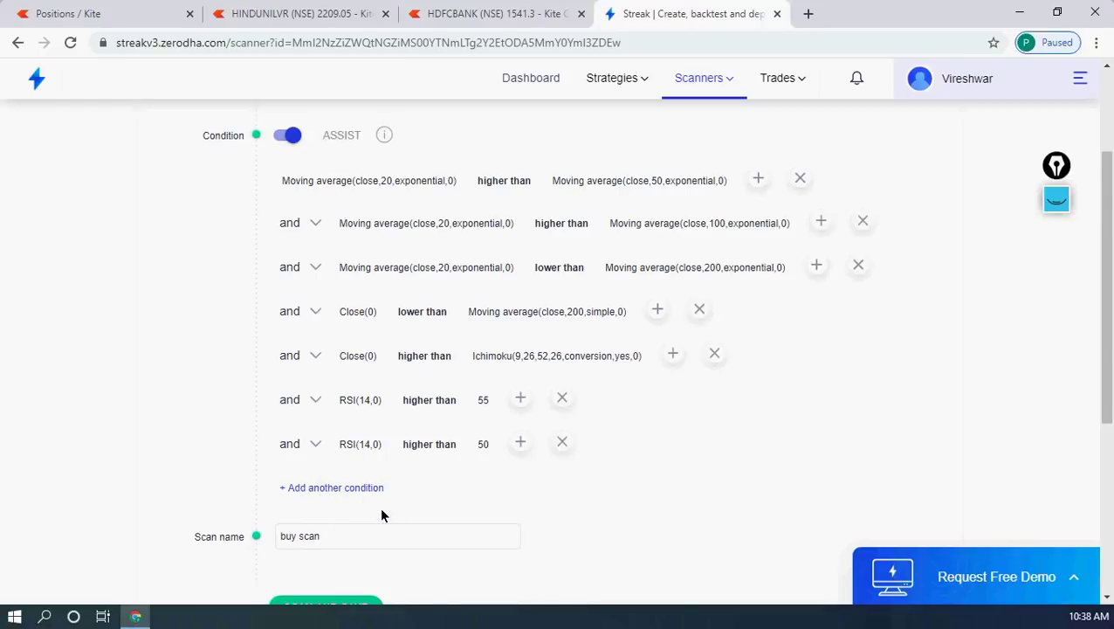
Change the comparator of the second RSI(14,0) condition to lower than.
click(455, 441)
click(457, 431)
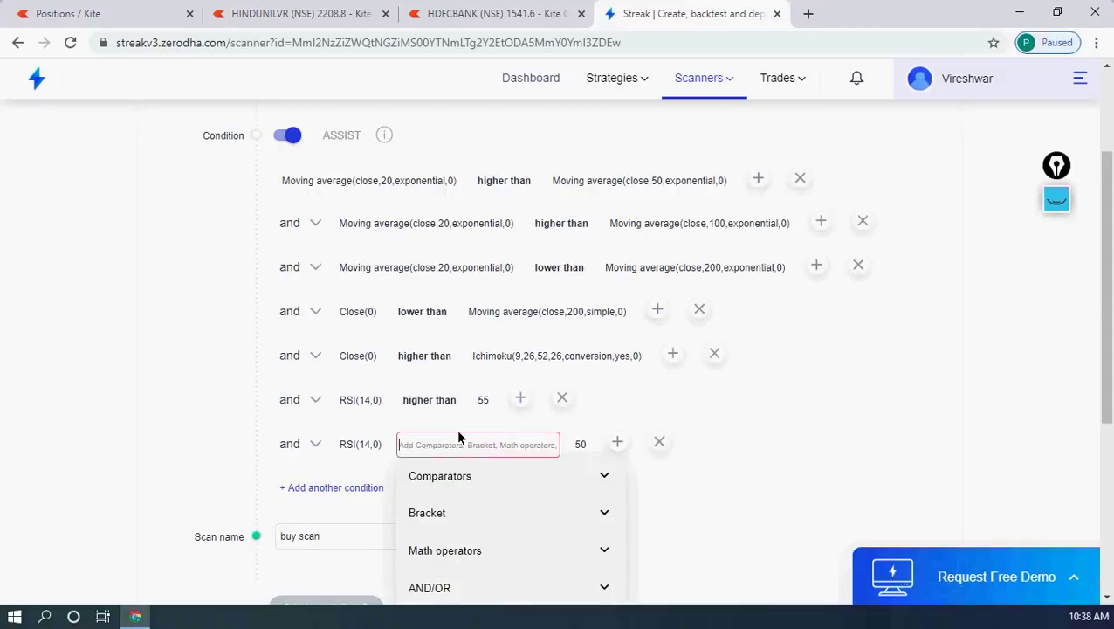
click(462, 475)
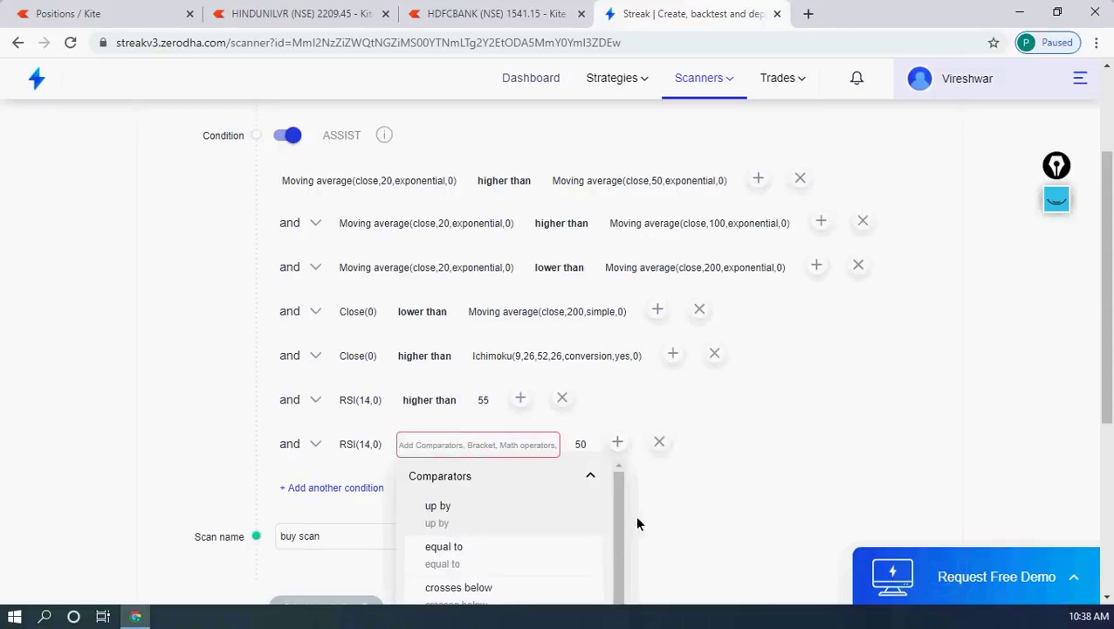
scroll(1105, 308, down, 2)
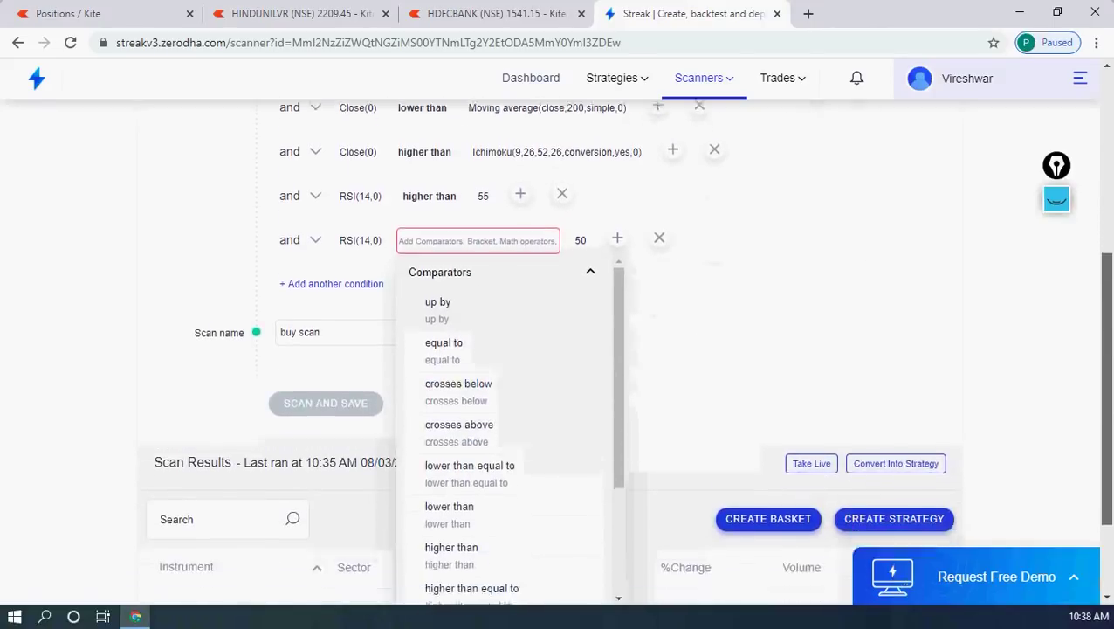
key(Escape)
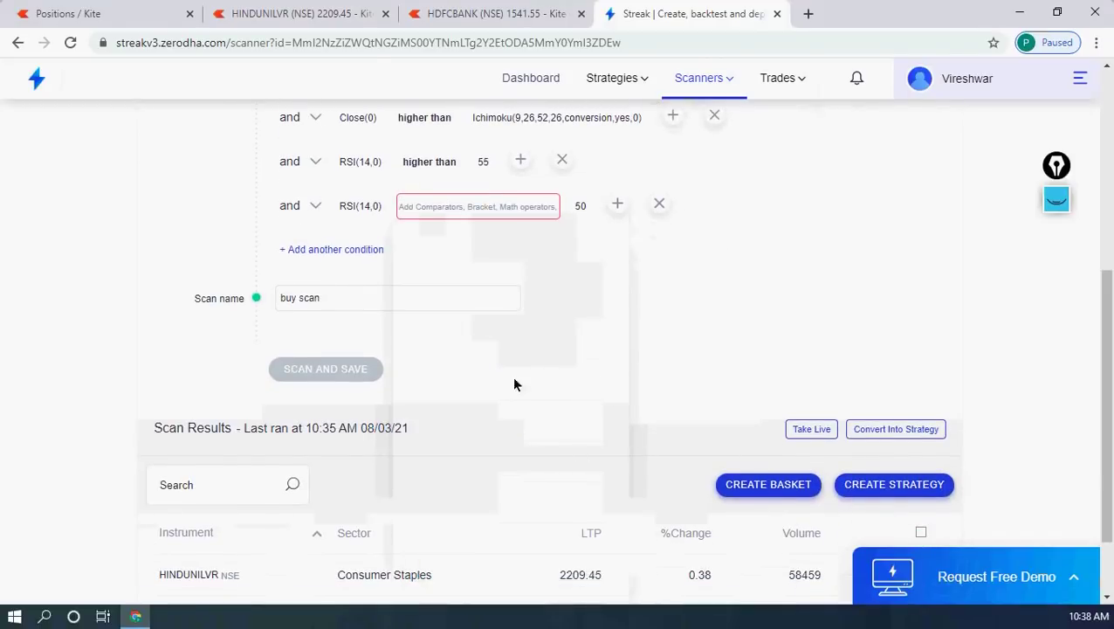
click(447, 207)
click(447, 238)
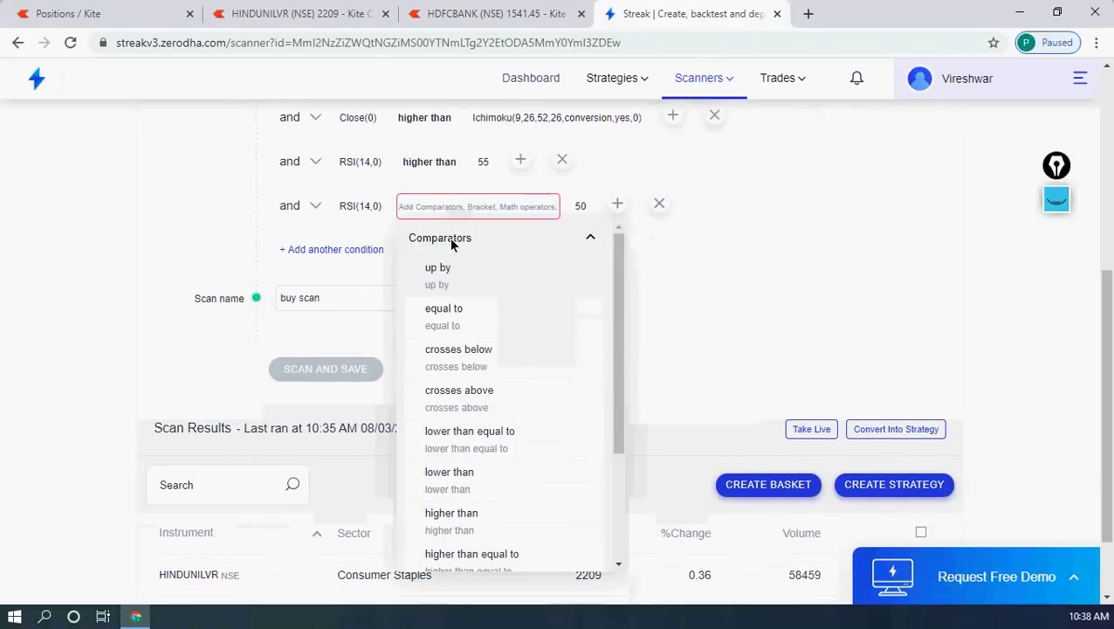
click(451, 475)
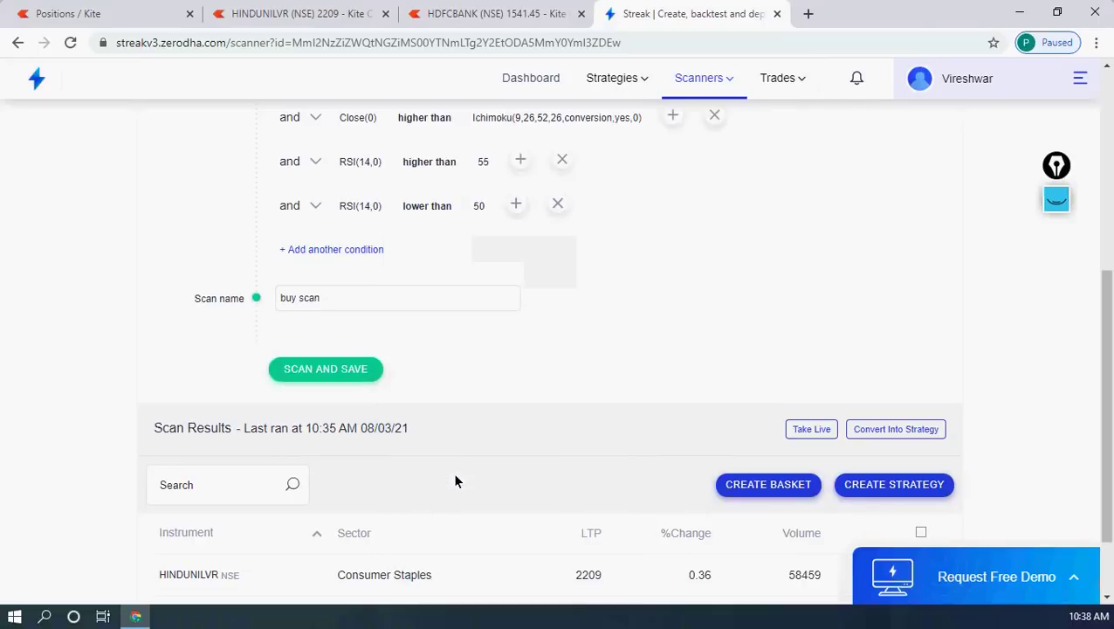
Set the threshold of the RSI(14,0) lower than condition to 60.
click(478, 206)
double_click(510, 301)
click(465, 301)
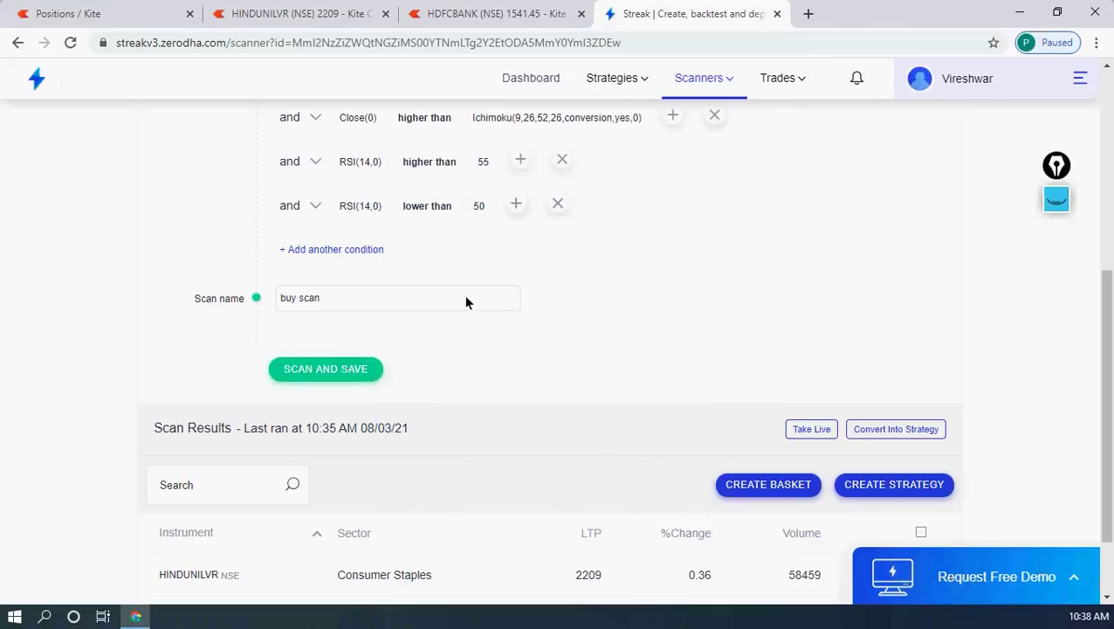
click(481, 207)
drag(515, 299, 484, 295)
text(60)
click(522, 365)
drag(1104, 355, 1106, 293)
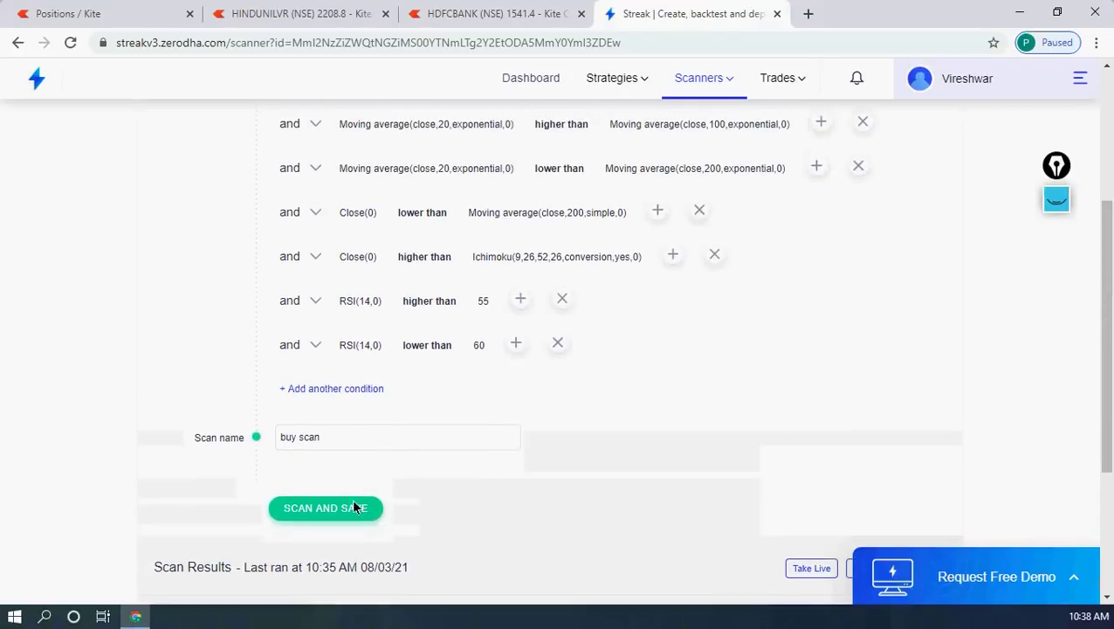
drag(1101, 300, 1100, 231)
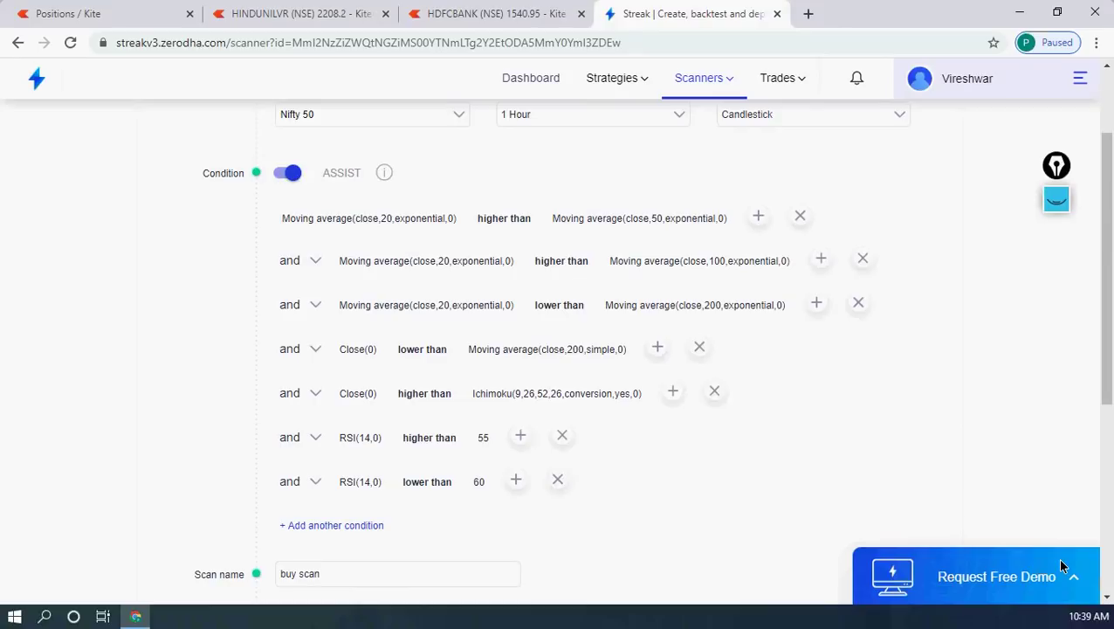
Switch to the HINDUNILVR chart in Kite and add the RSI study.
click(139, 16)
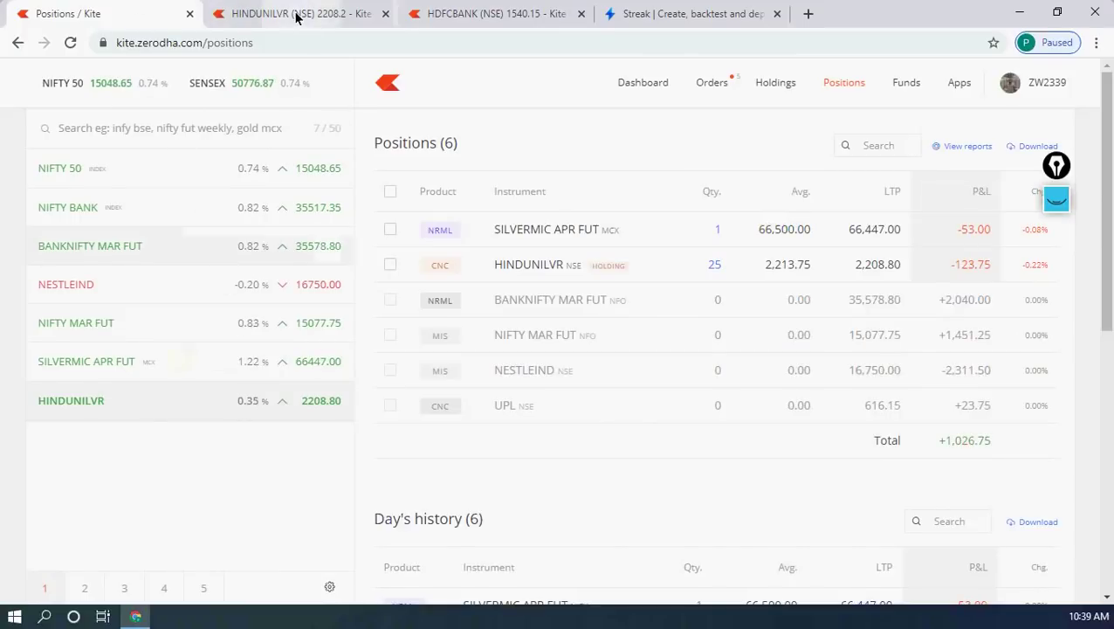
click(299, 14)
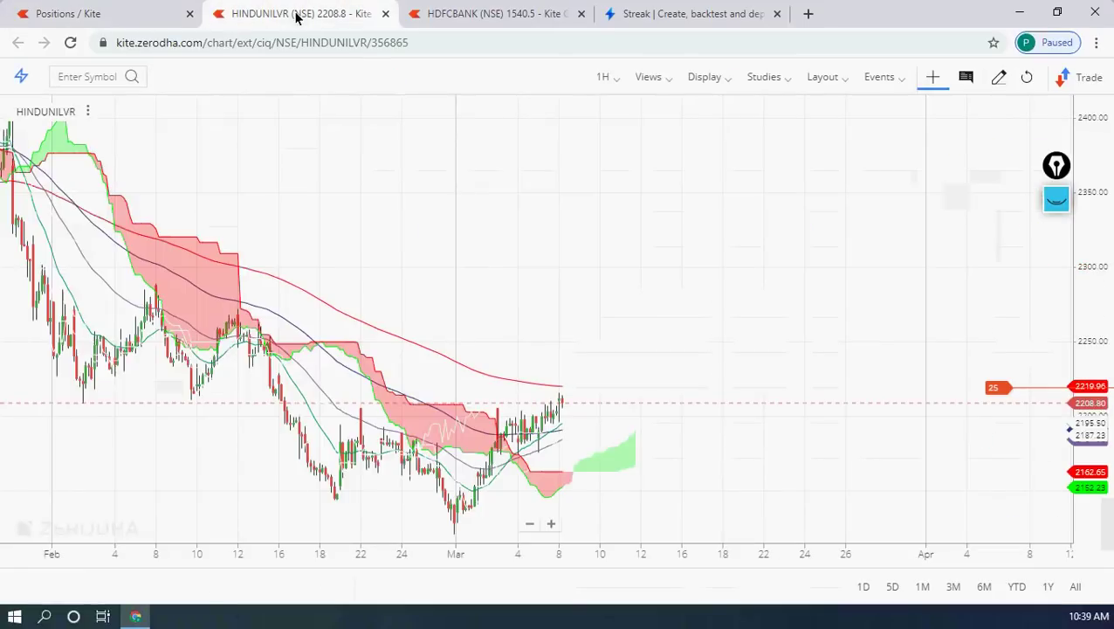
click(784, 83)
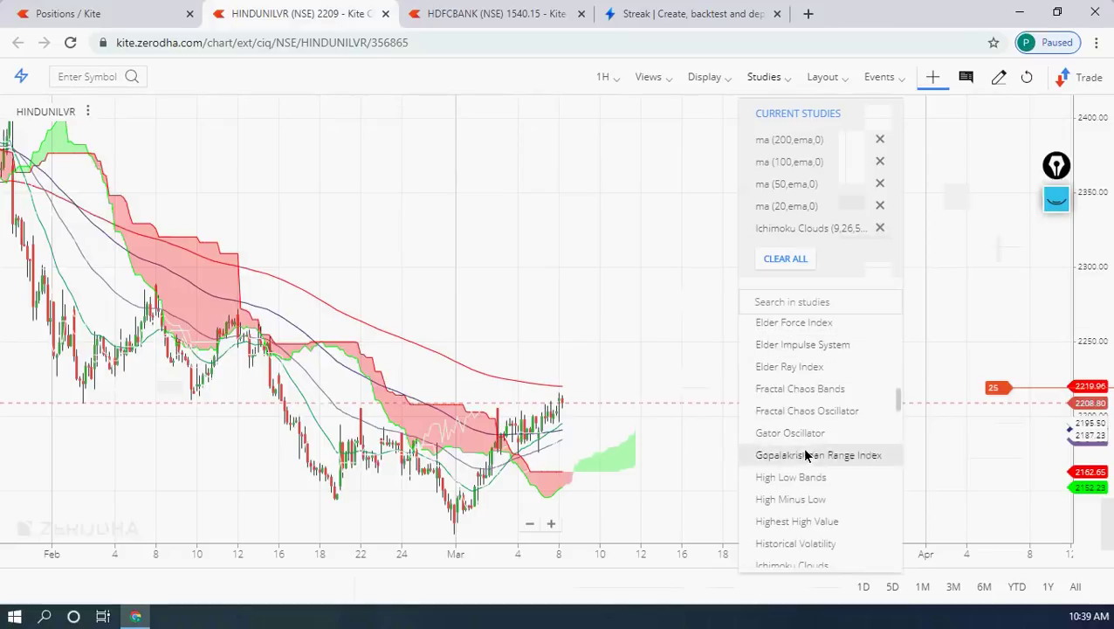
scroll(805, 454, down, 5)
scroll(803, 450, down, 3)
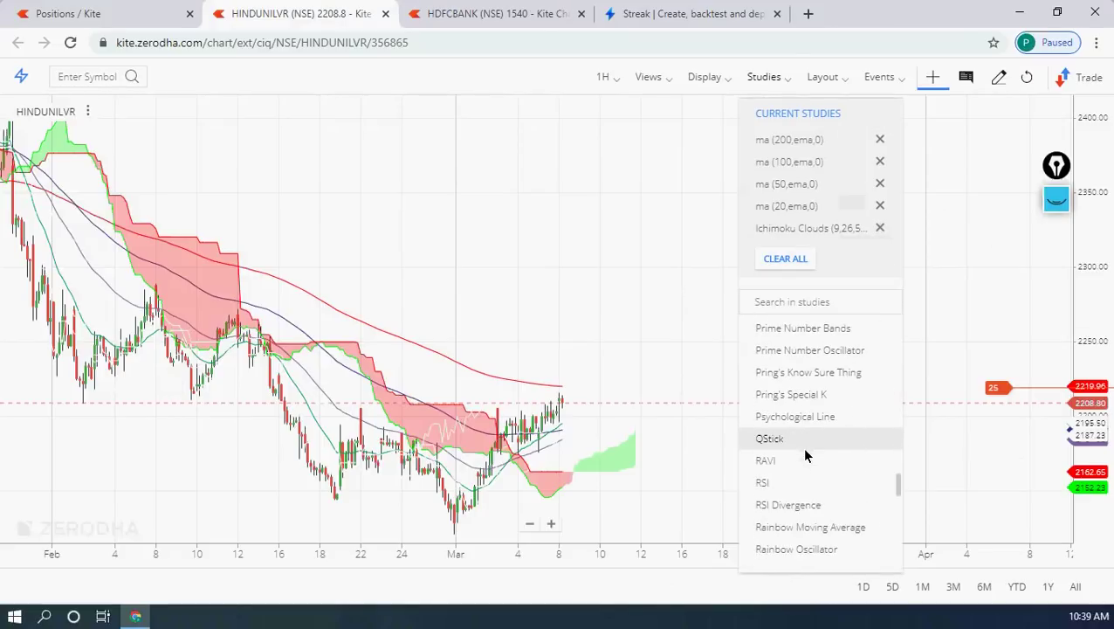
click(766, 483)
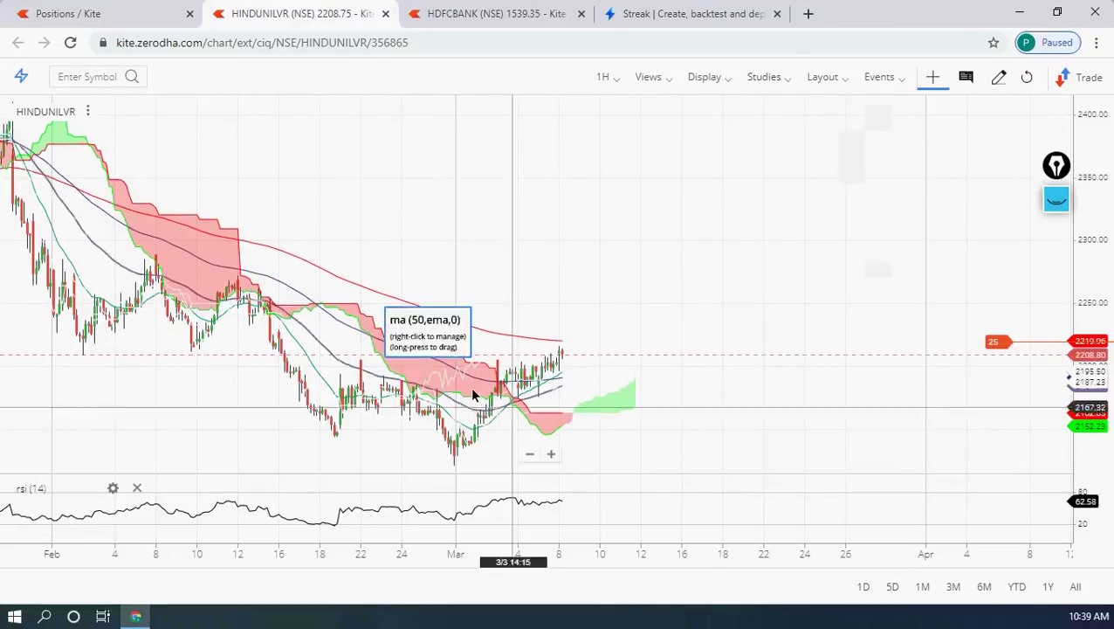
Set the RSI study's OverBought level to 60 and its OverSold level to 40.
click(112, 487)
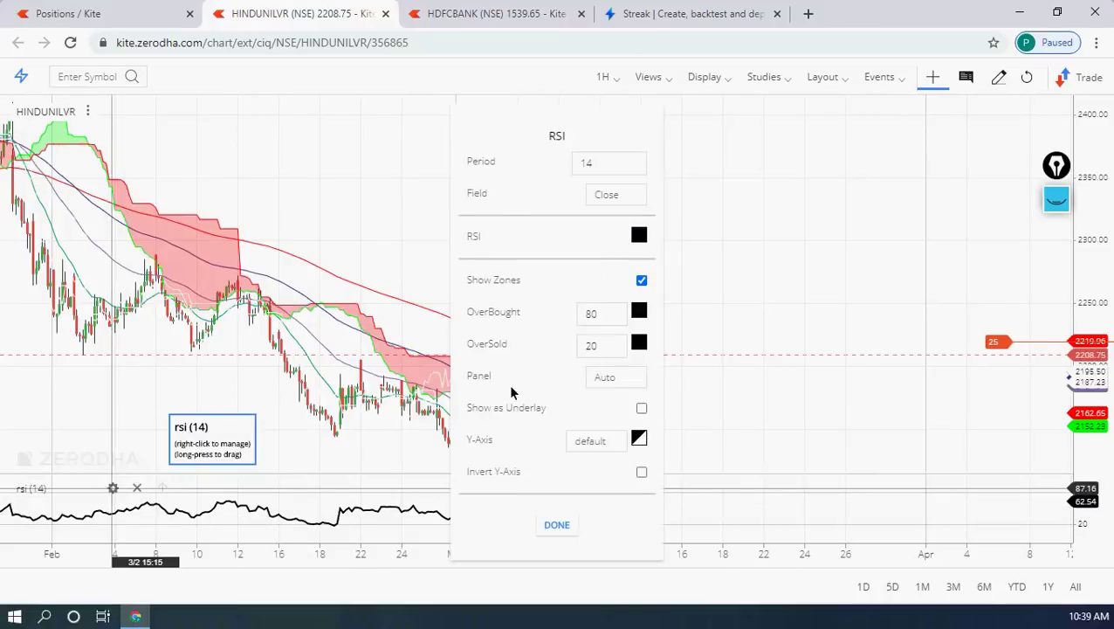
double_click(581, 314)
text(60)
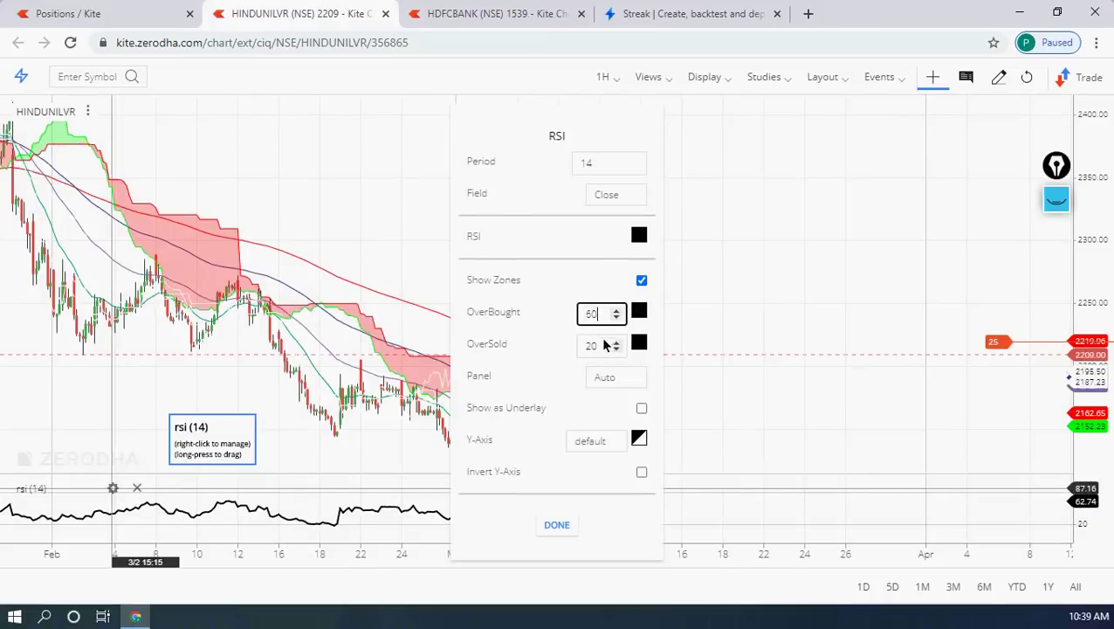
double_click(603, 347)
text(4)
Colour the RSI OverBought zone green and the OverSold zone red, and apply the study settings.
click(640, 312)
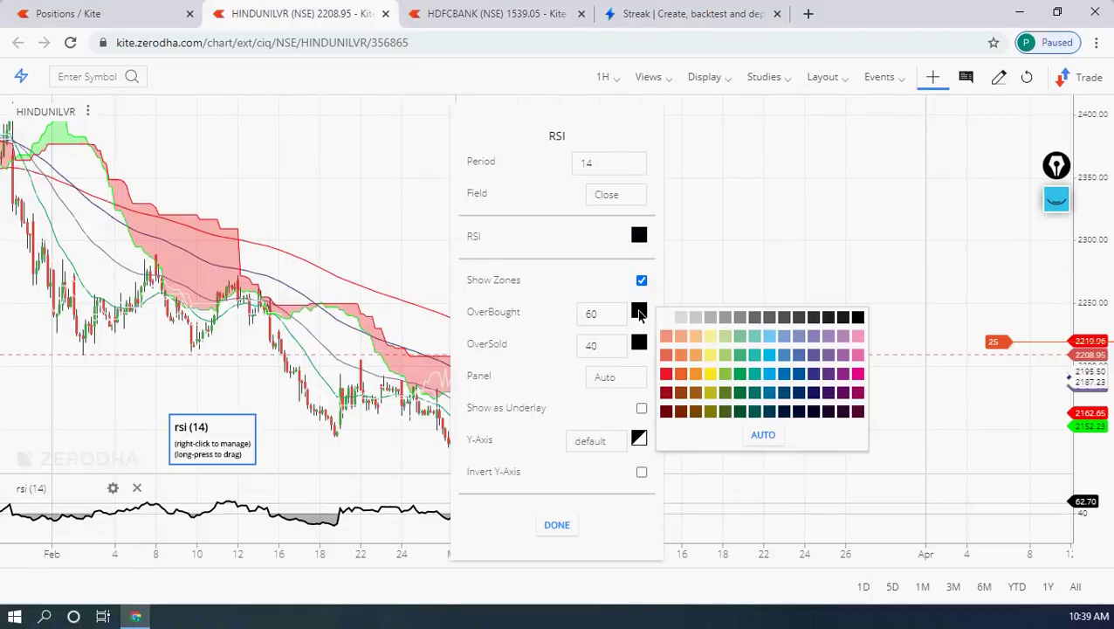
click(742, 376)
click(640, 345)
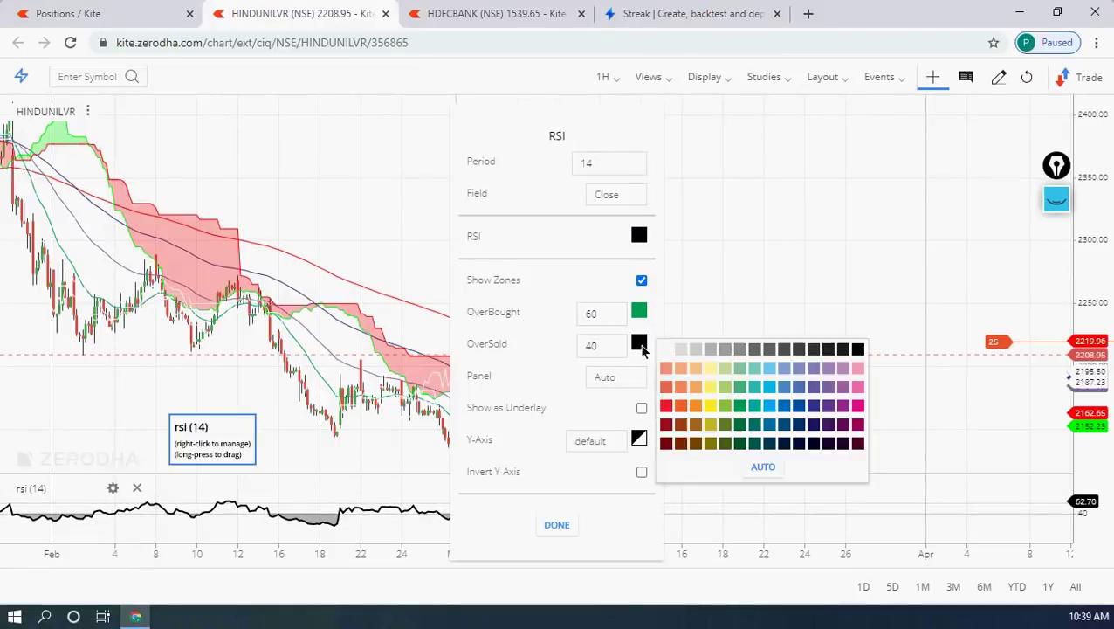
click(664, 406)
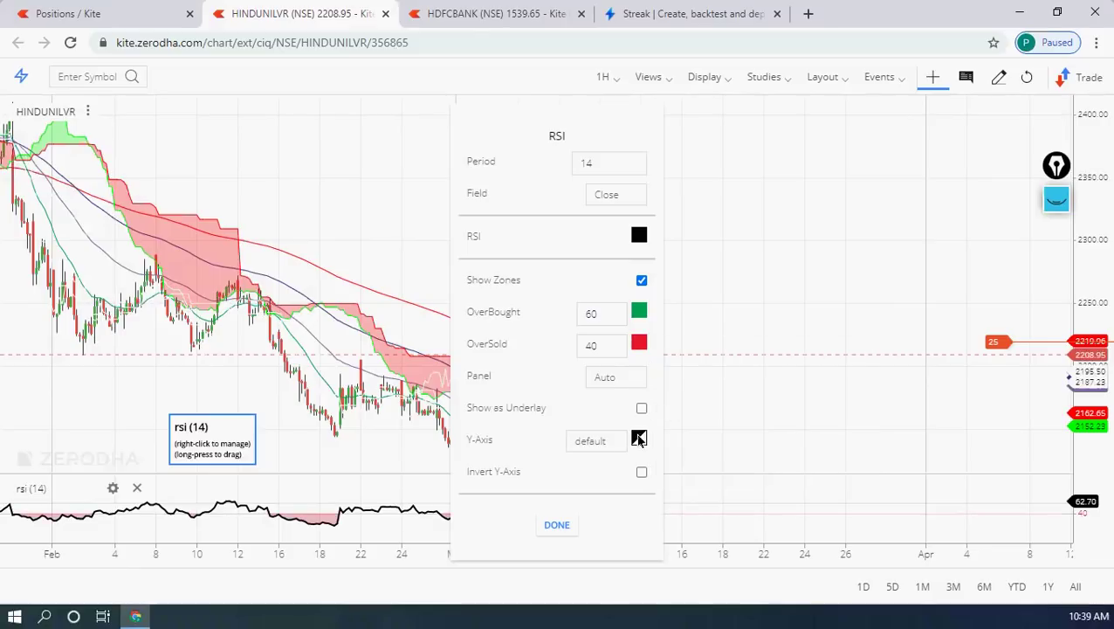
click(556, 525)
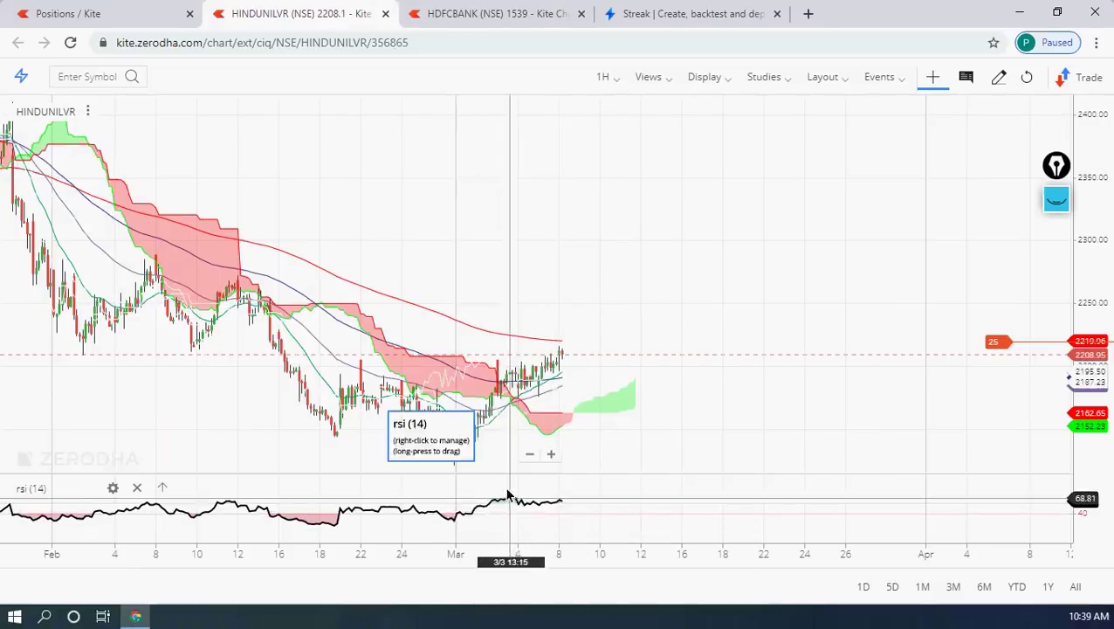
Enlarge the RSI pane below the price chart and zoom in on the mid-February to early March candles.
drag(499, 477, 502, 401)
drag(502, 339, 505, 318)
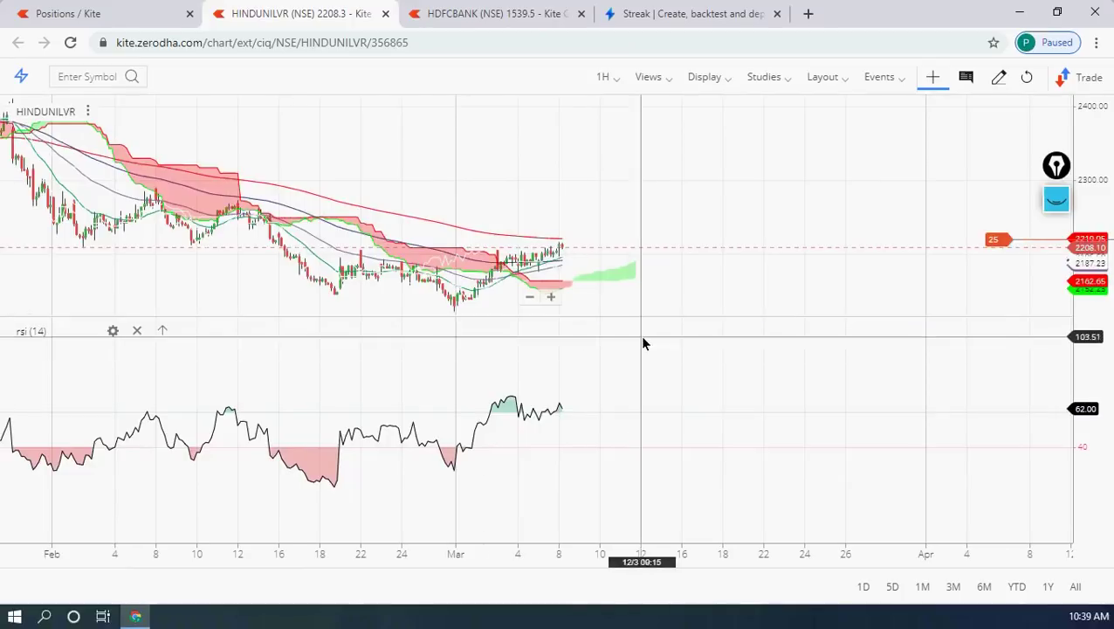
scroll(642, 343, up, 3)
drag(657, 279, 718, 408)
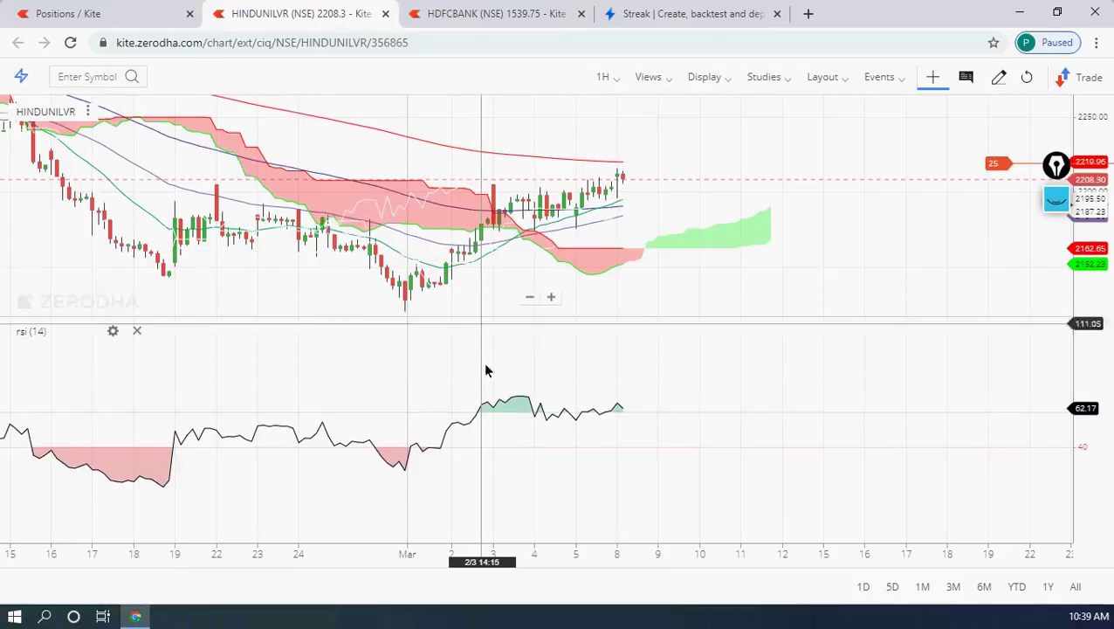
Draw a pen line from the RSI's early March rise above 60 up to the matching candles, and note the RSI range beside it.
mouse_move(1056, 203)
click(1055, 248)
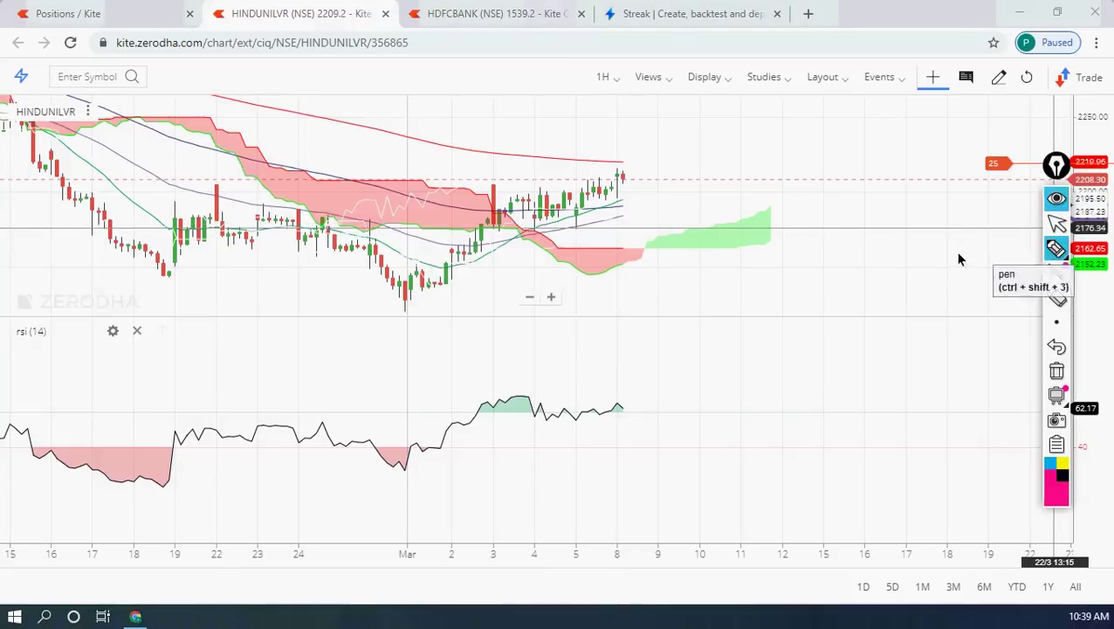
mouse_move(479, 408)
mouse_down()
mouse_move(483, 246)
mouse_move(510, 214)
mouse_up()
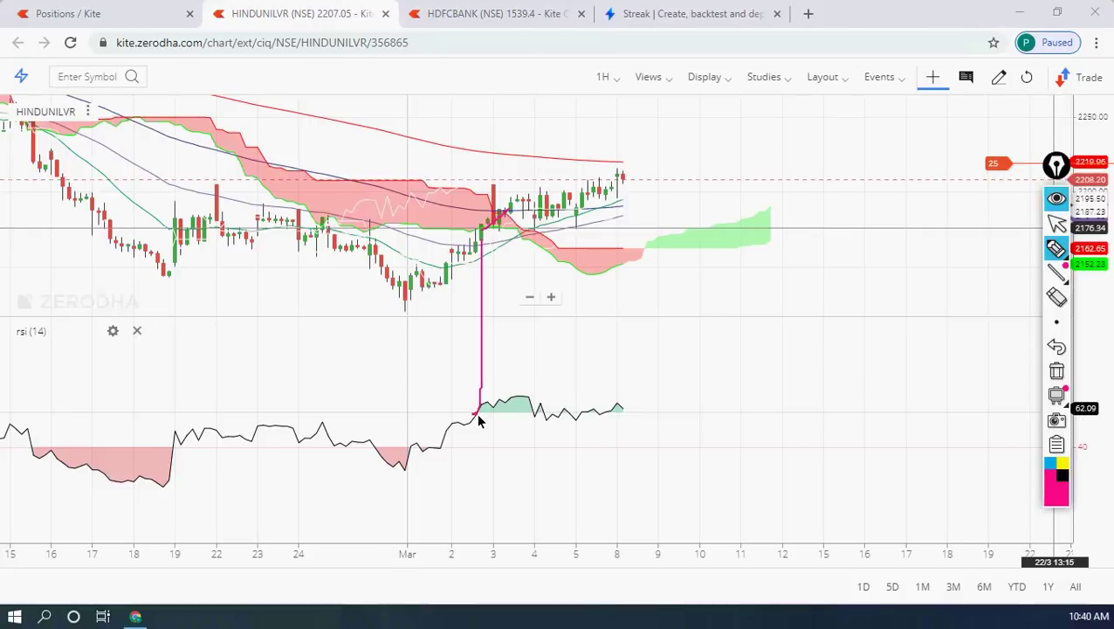
mouse_move(487, 422)
mouse_down()
mouse_move(511, 436)
mouse_move(481, 428)
mouse_up()
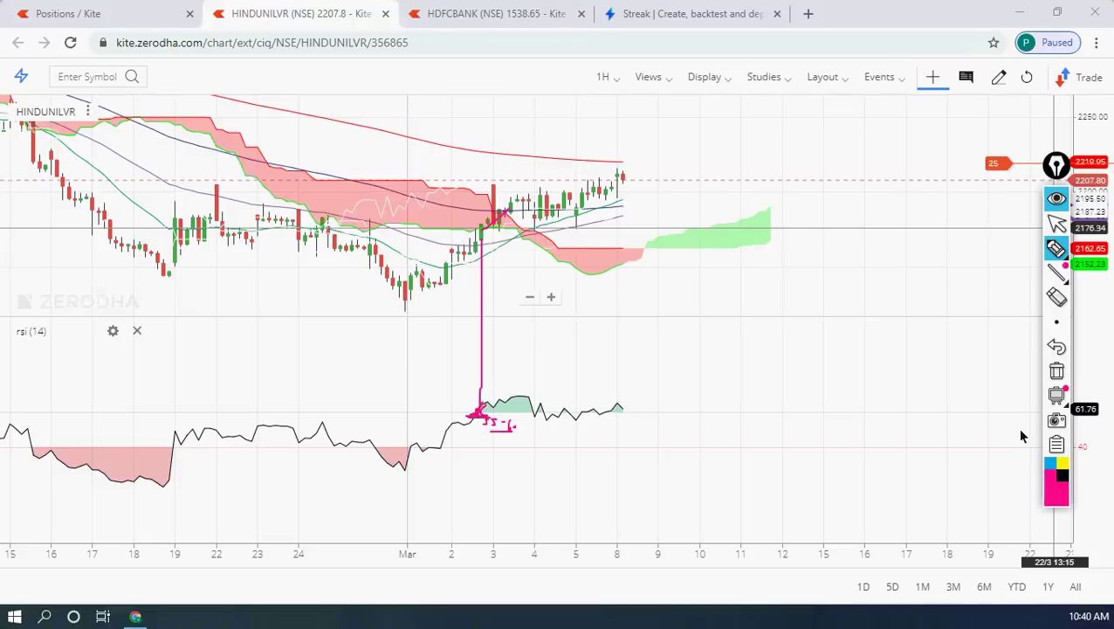
Clear the pen marks, trace the early March rise on both the RSI and the price, then erase the drawing and leave pen mode.
click(1056, 372)
drag(472, 416, 529, 395)
drag(500, 229, 625, 176)
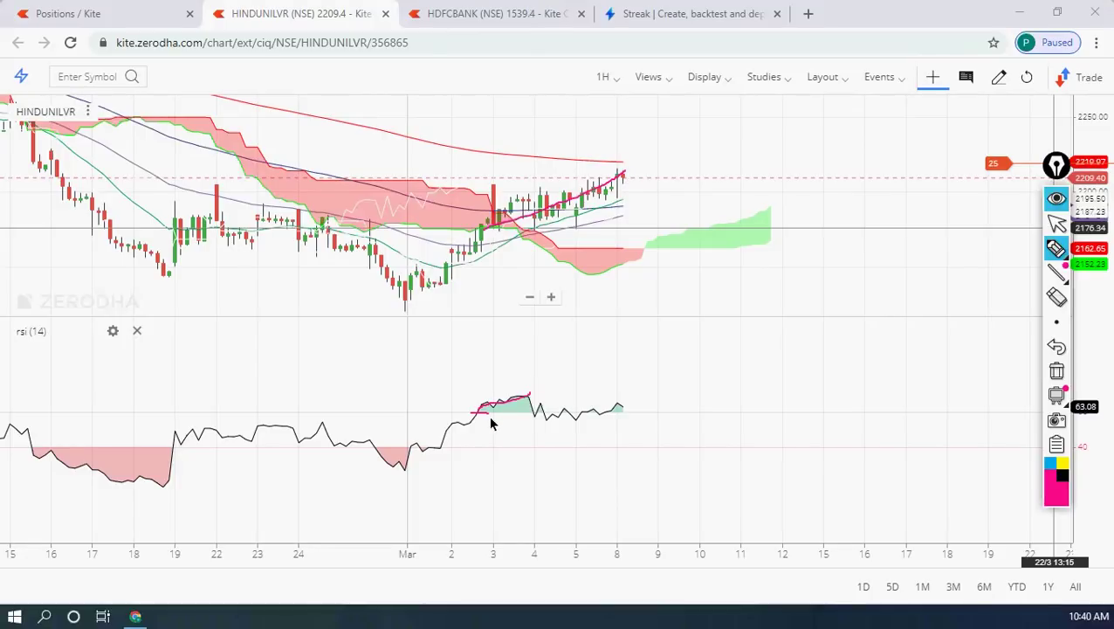
click(1057, 370)
click(1054, 221)
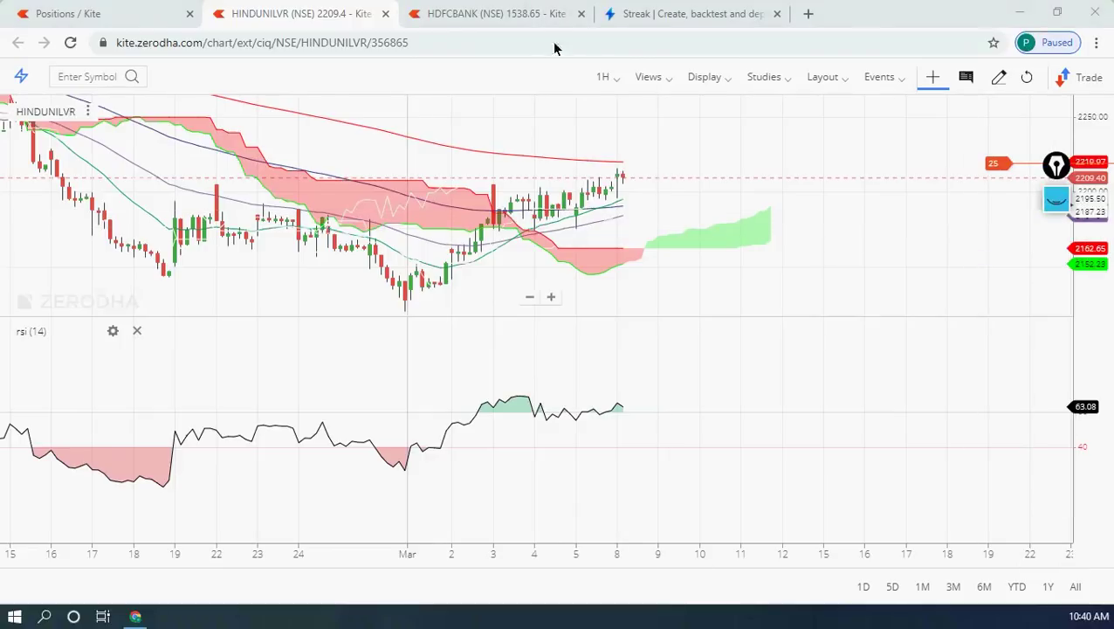
Switch back to the Streak buy scan.
click(672, 14)
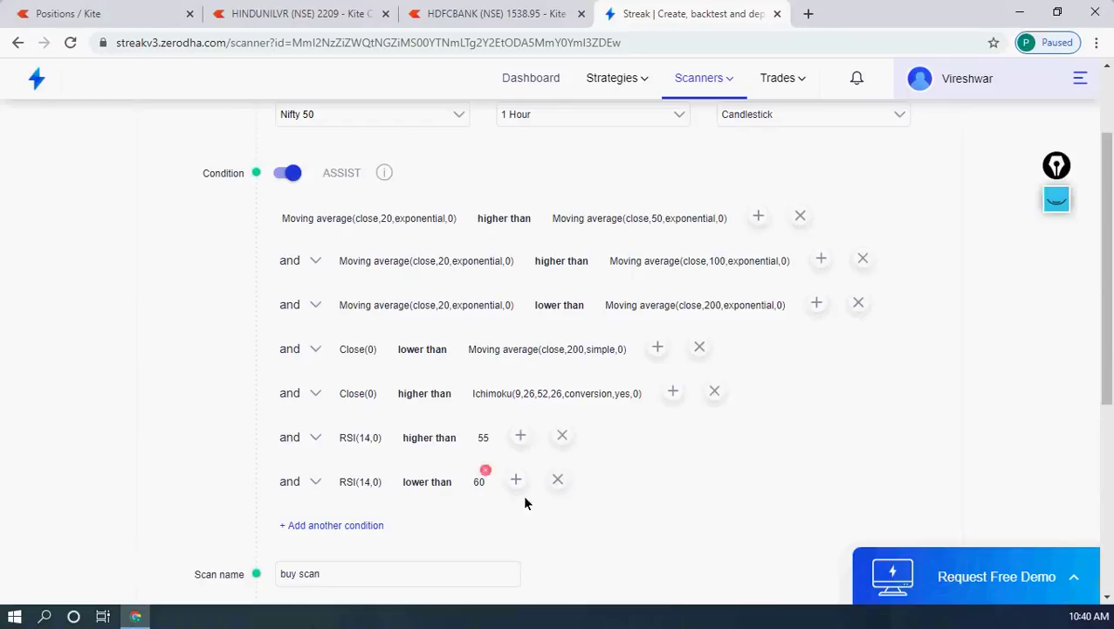
click(365, 441)
click(368, 521)
key(BackSpace)
text(0)
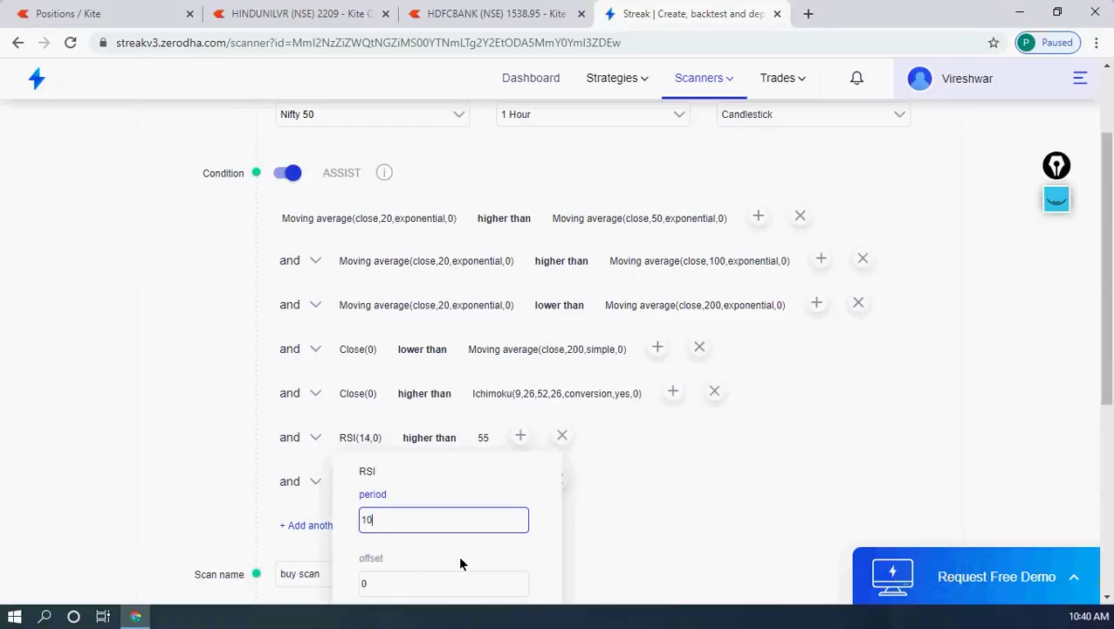
drag(1107, 279, 1080, 349)
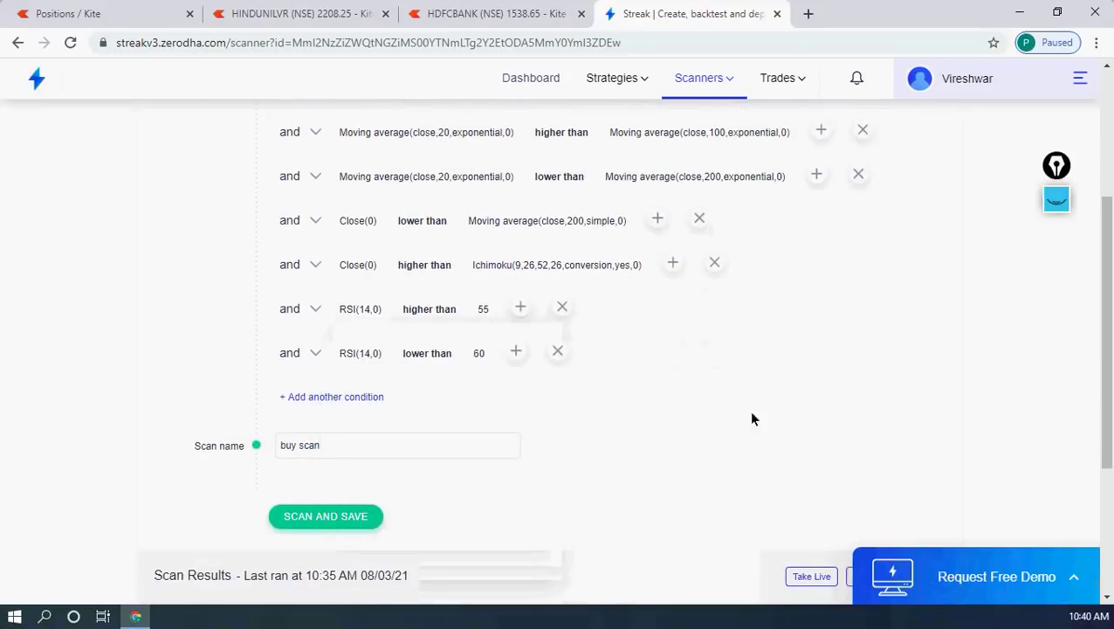
Set the RSI period to 10 in the higher than 55 condition.
click(368, 310)
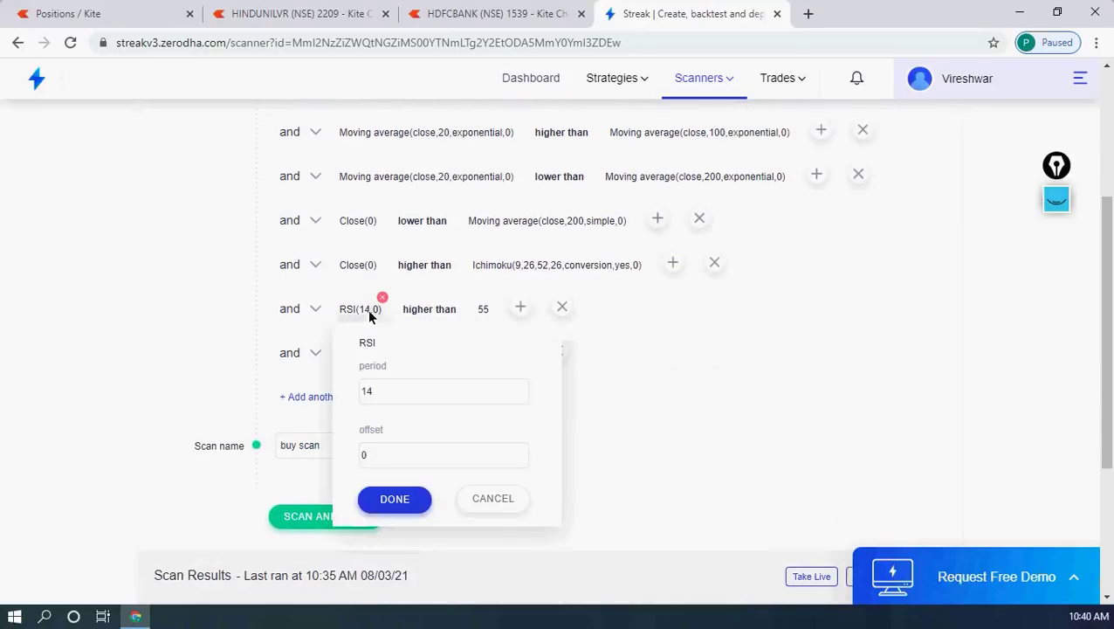
drag(374, 391, 369, 392)
text(0)
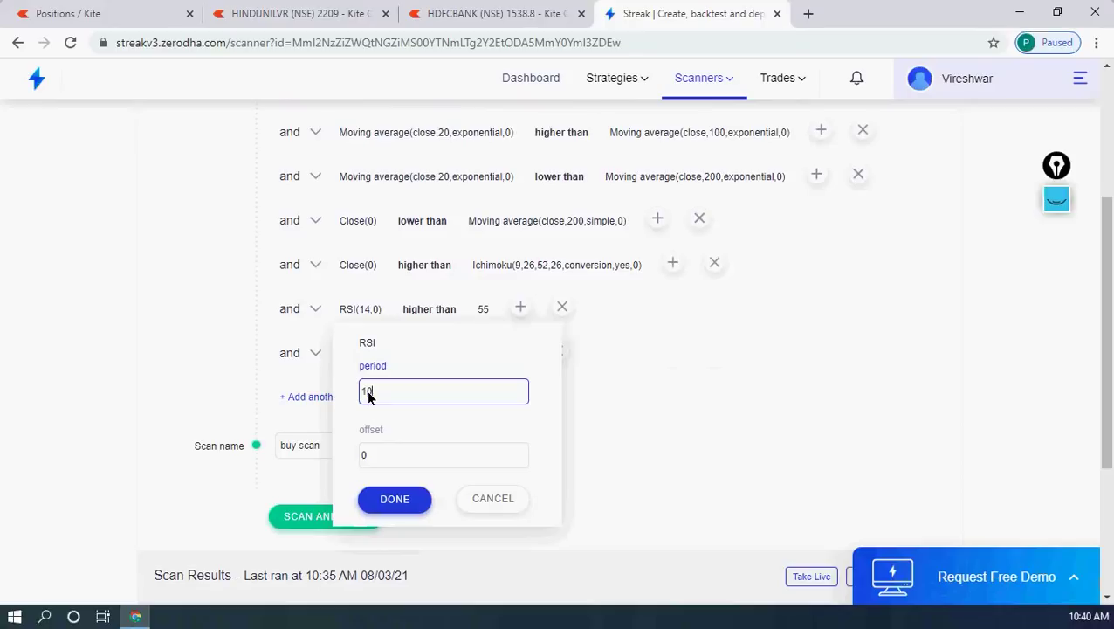
click(394, 499)
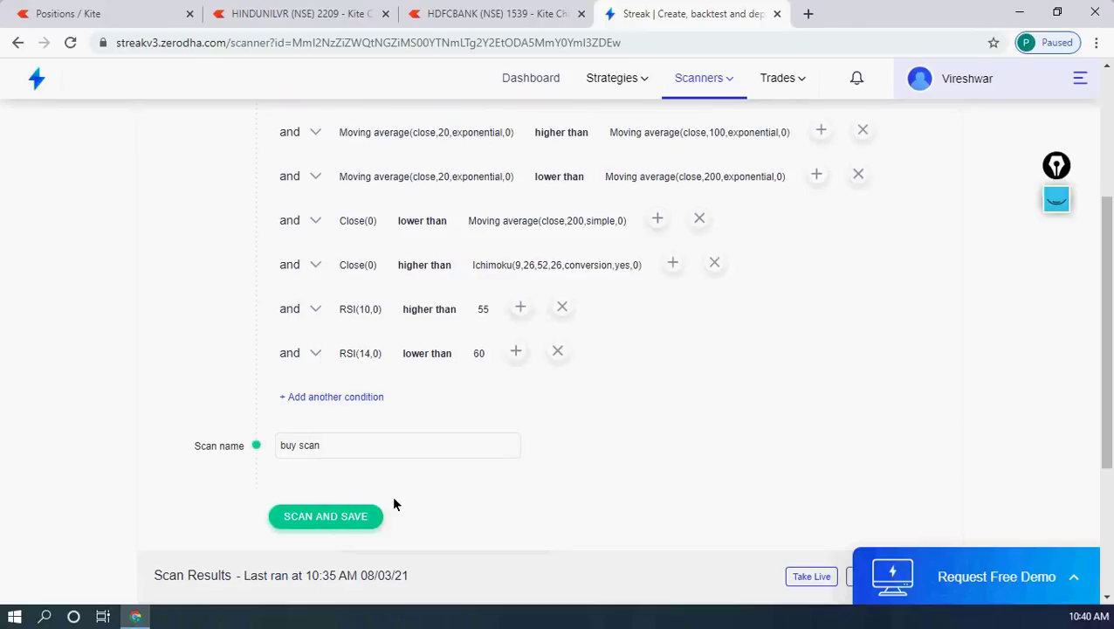
Set the RSI period to 10 in the lower than 60 condition.
click(365, 352)
drag(372, 435, 368, 437)
text(0)
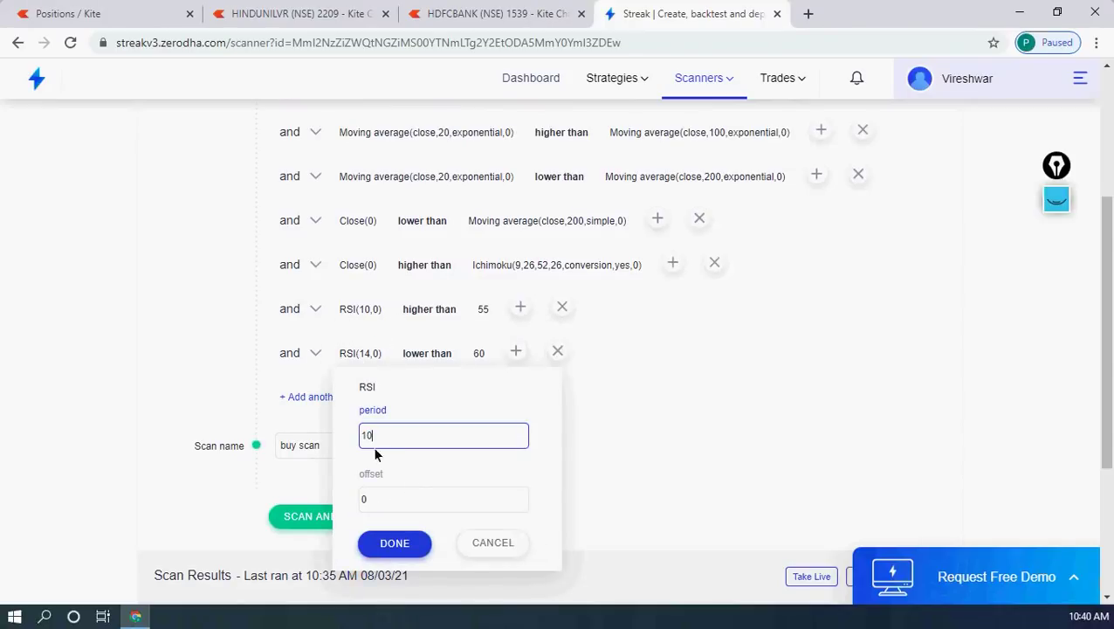
click(394, 541)
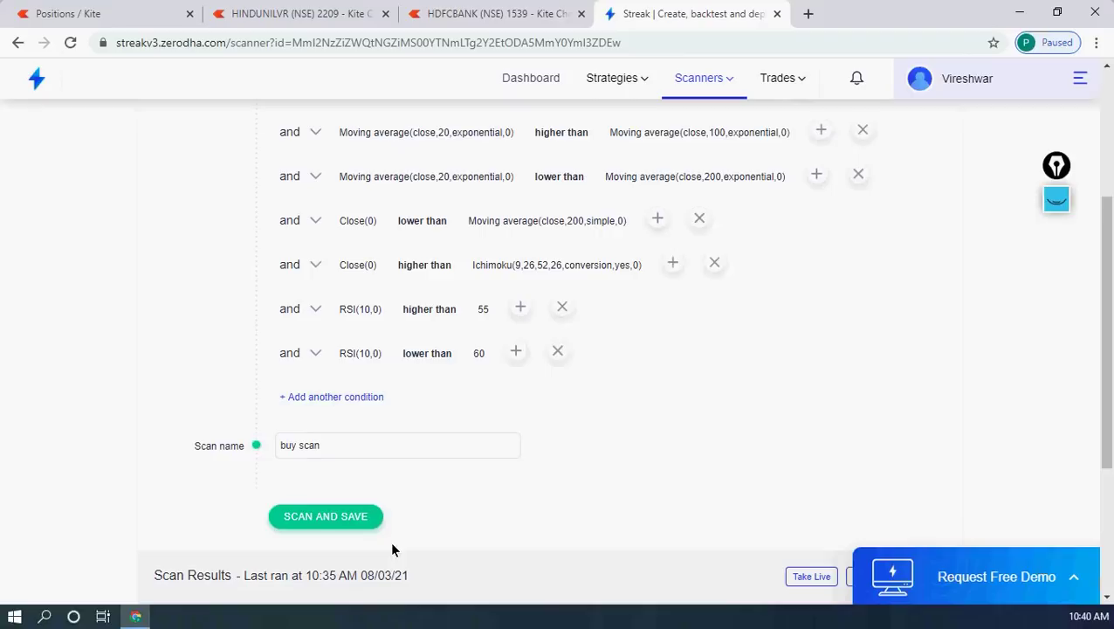
Run and save the updated buy scan, and load NESTLEIND (NSE) in the Kite chart that shows HDFCBANK.
click(339, 516)
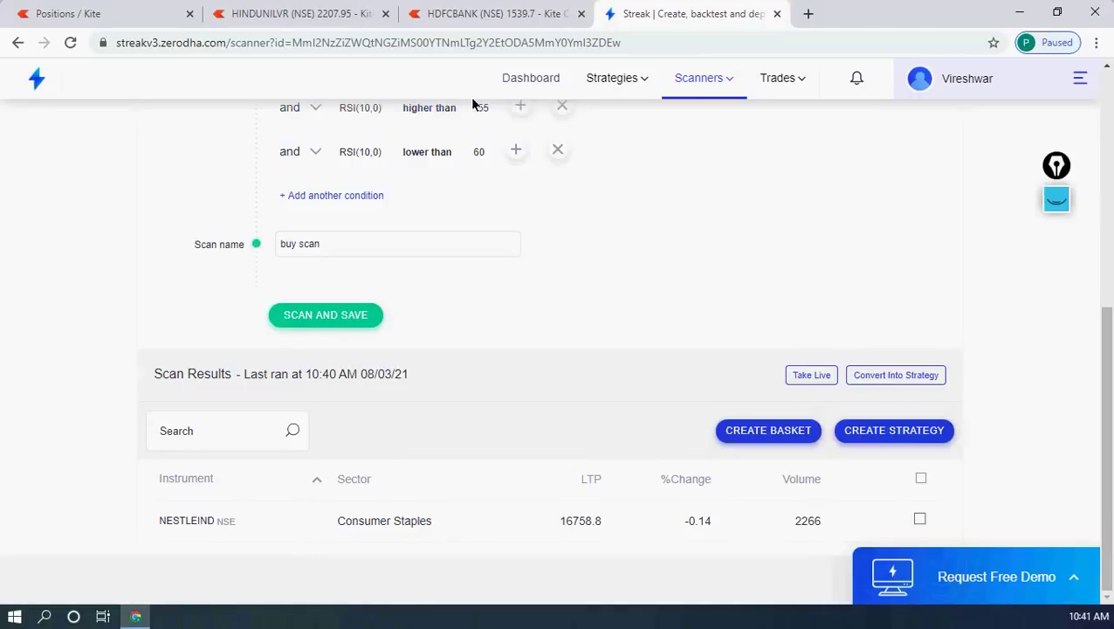
click(306, 15)
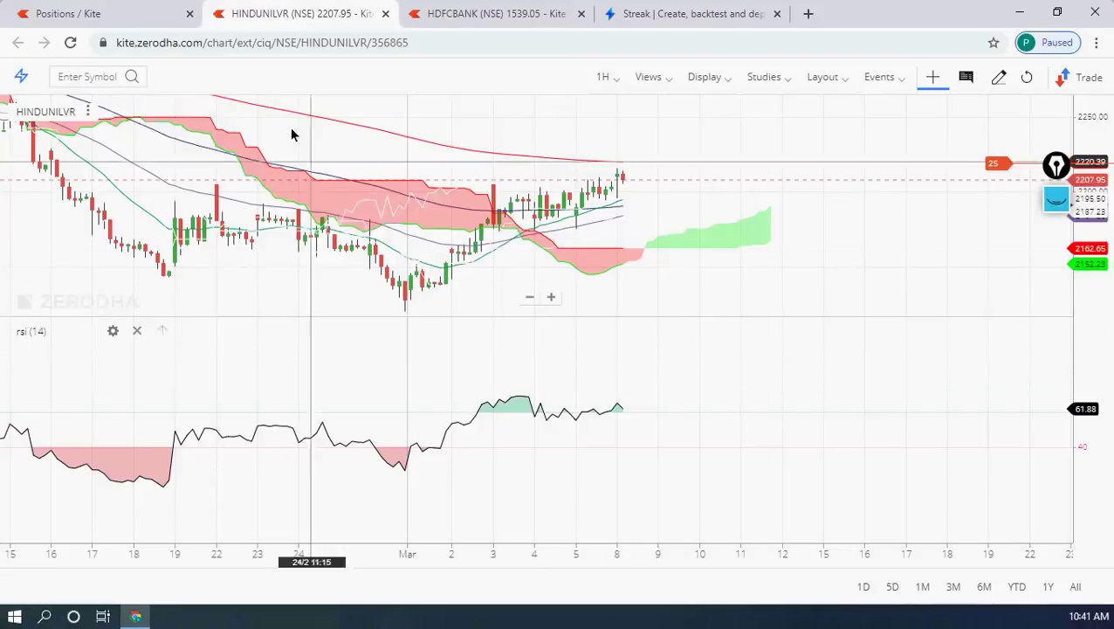
click(523, 16)
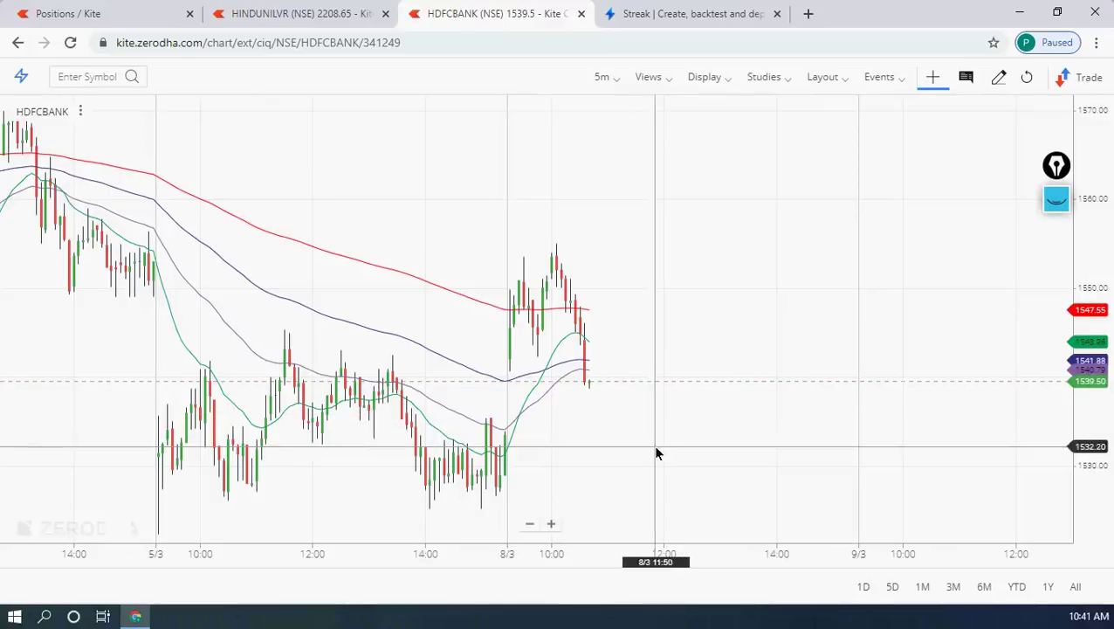
click(113, 79)
text(nestle)
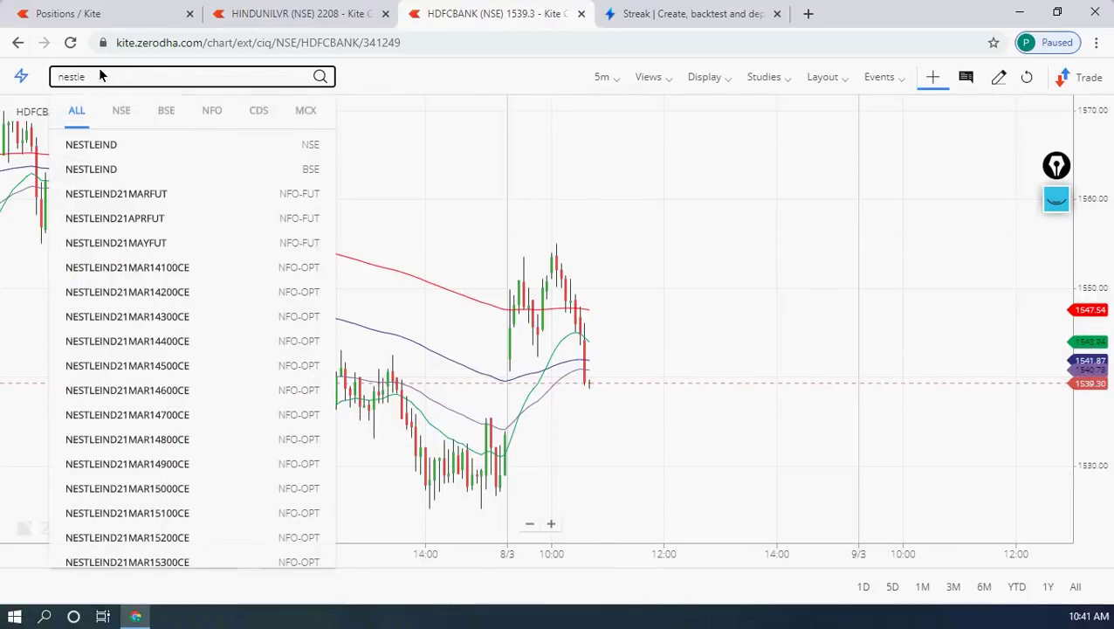
click(103, 146)
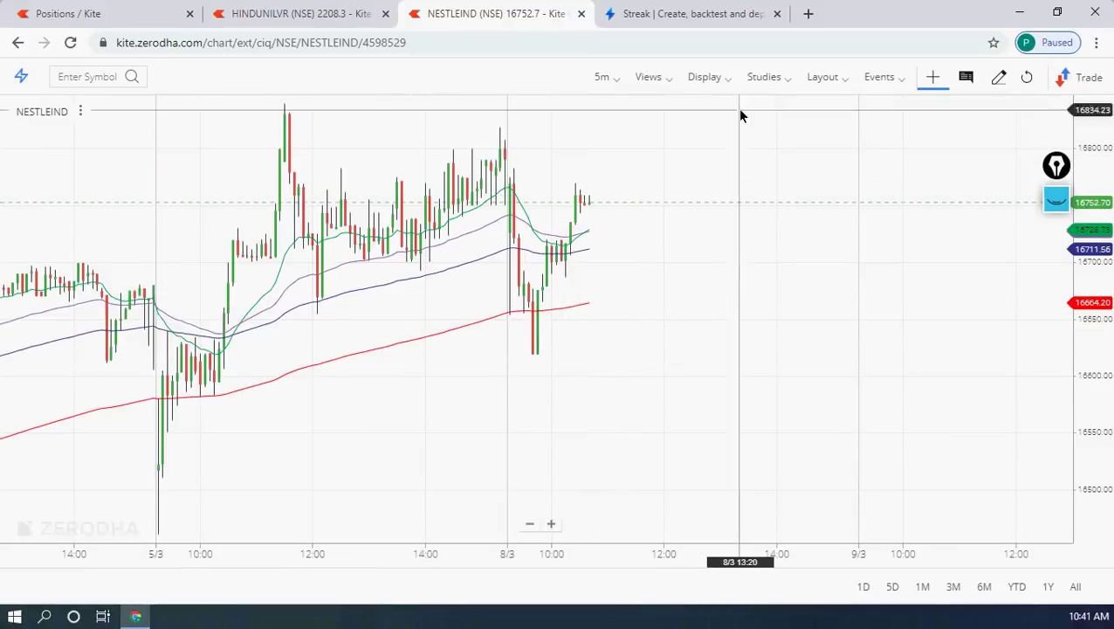
Add an RSI study to the NESTLEIND chart with the overbought level at 60 and the oversold level at 40.
click(784, 88)
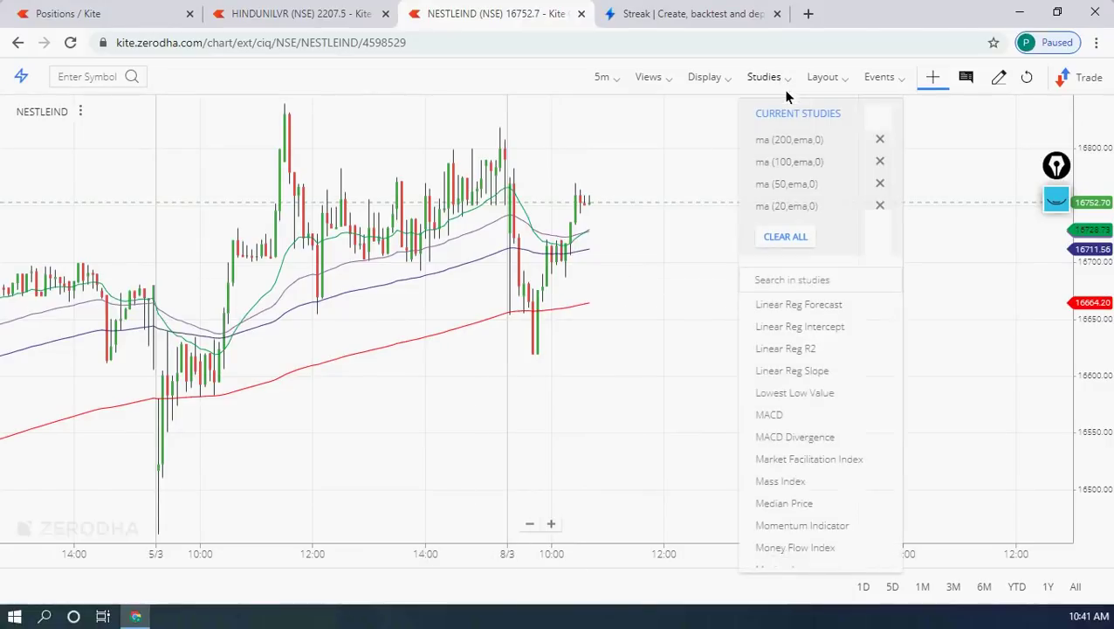
scroll(778, 402, down, 7)
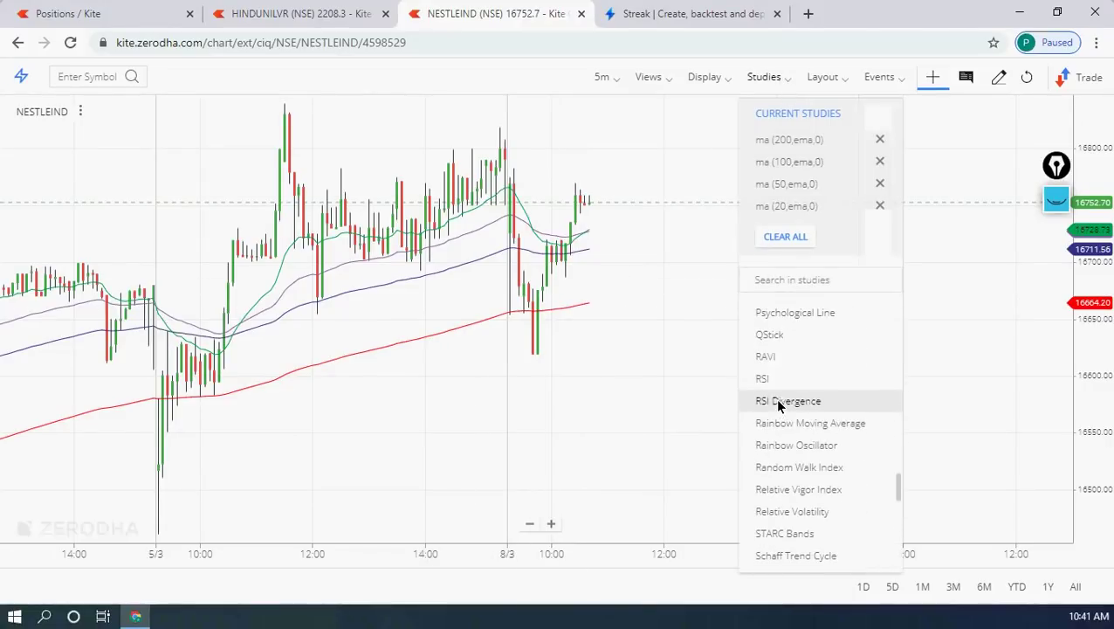
click(771, 378)
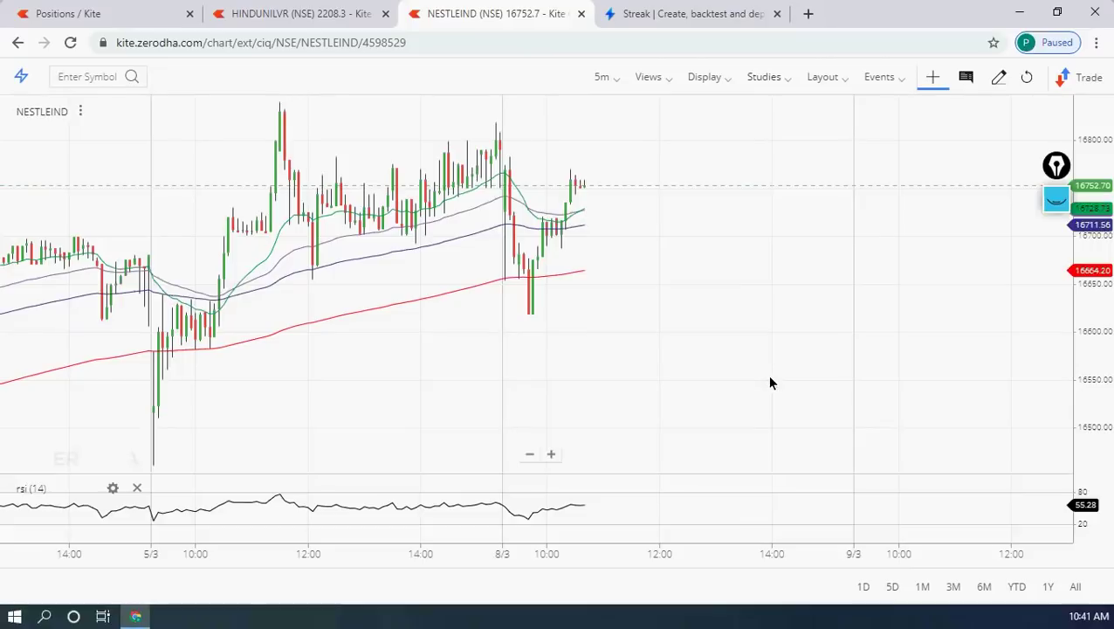
click(112, 491)
double_click(583, 316)
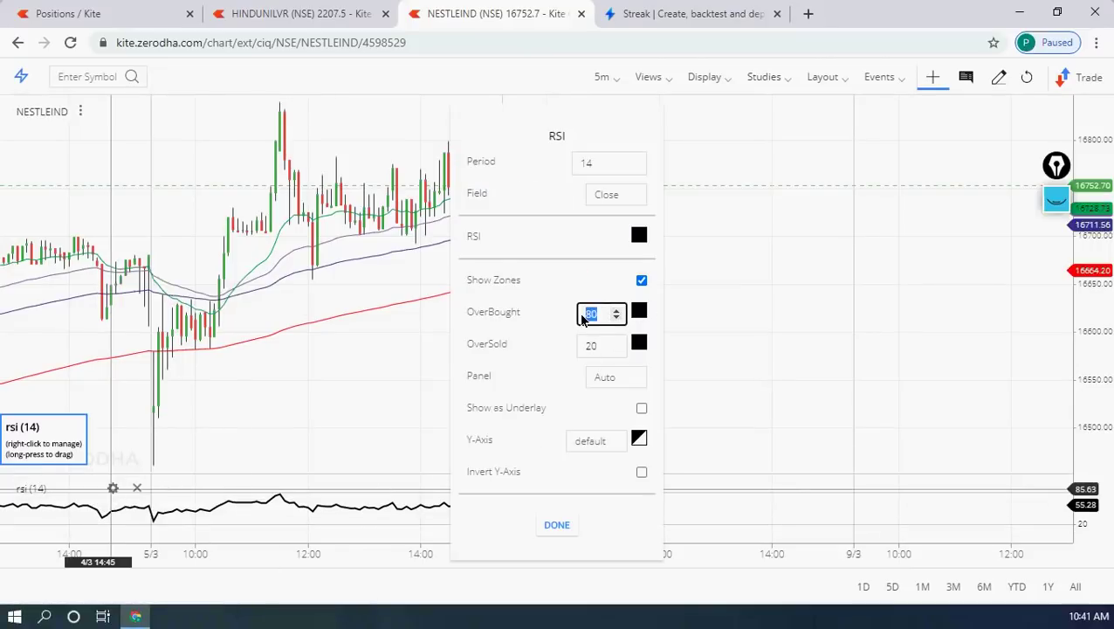
text(60)
double_click(583, 349)
text(40)
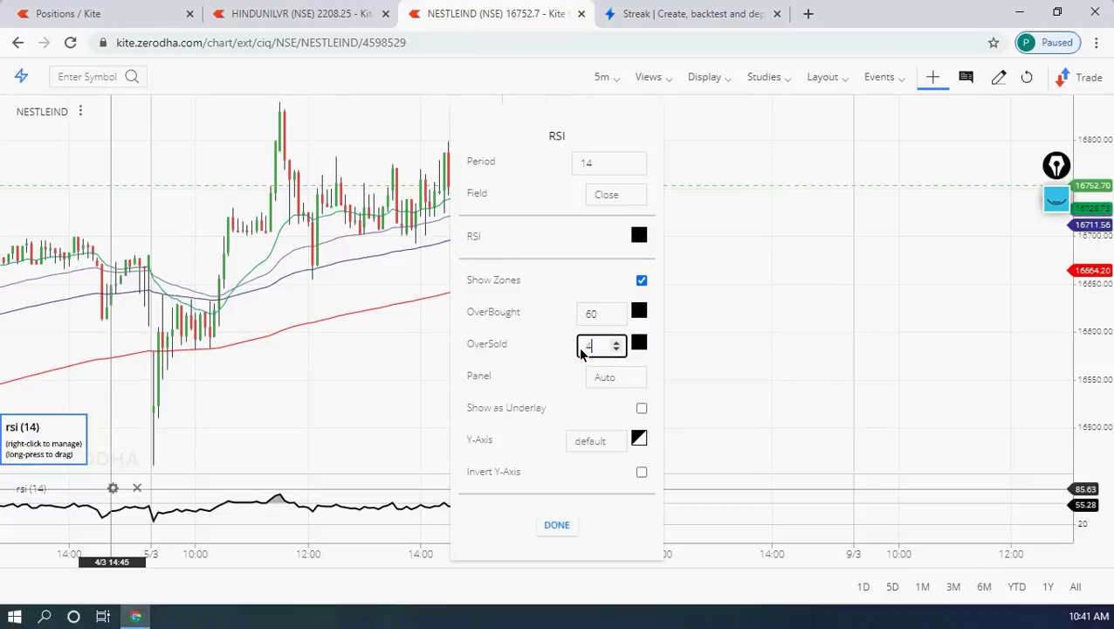
Give the RSI a red oversold zone, a green overbought zone and a period of 10, and enlarge its pane.
click(640, 315)
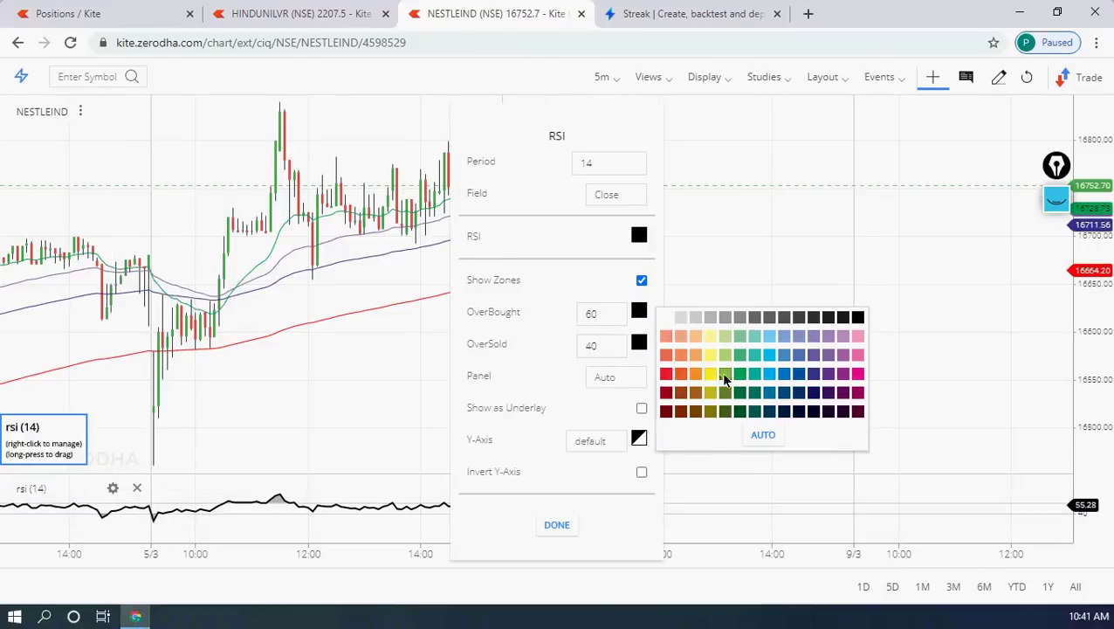
click(641, 345)
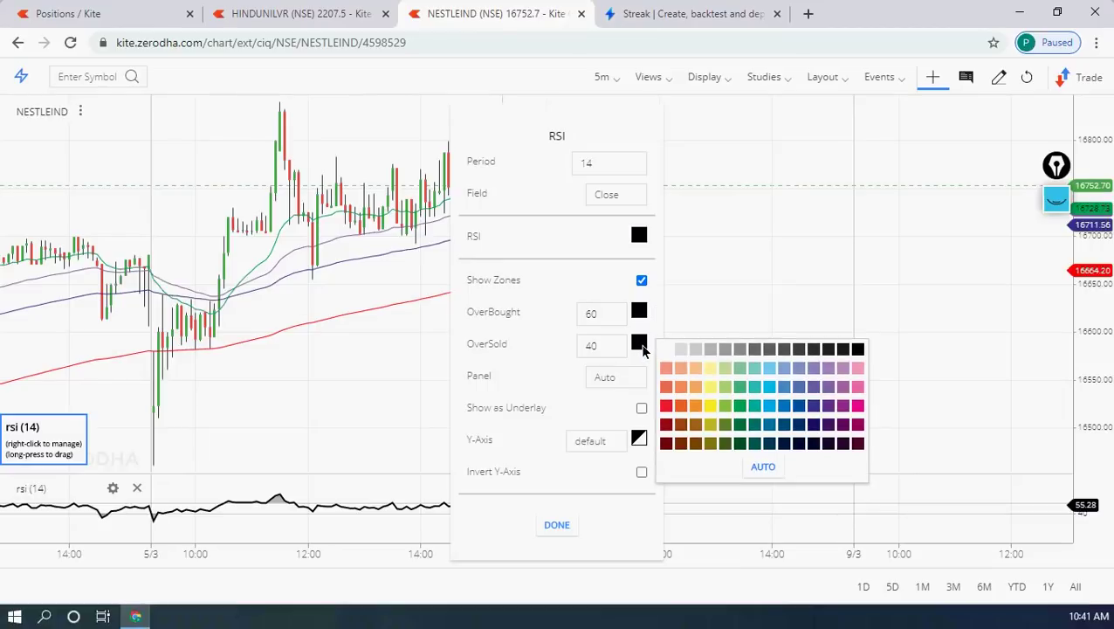
click(667, 407)
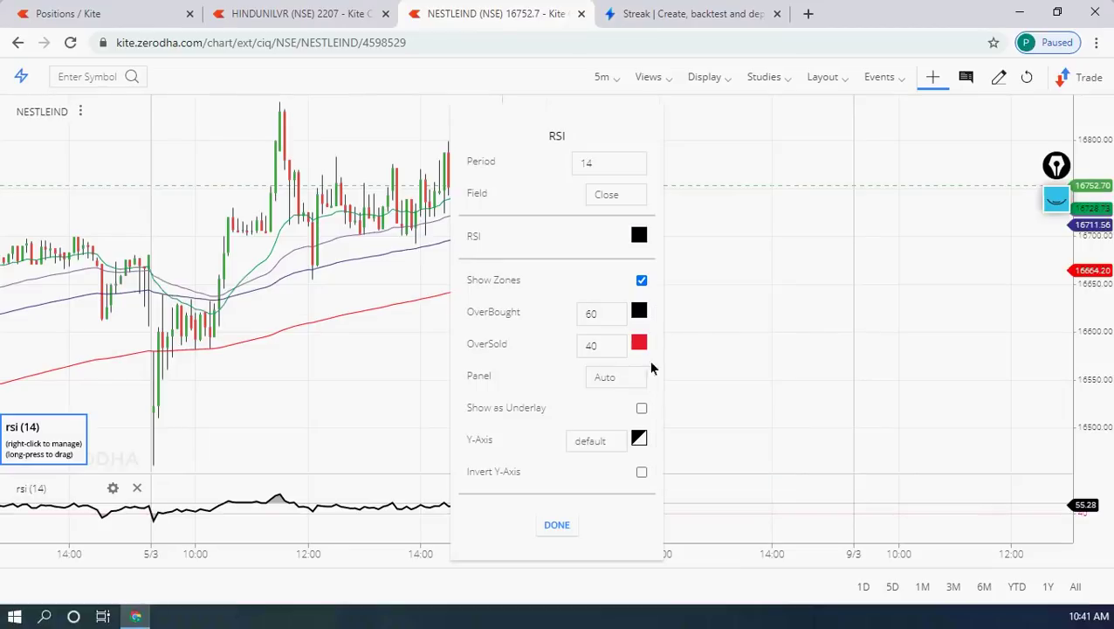
click(639, 311)
click(739, 372)
double_click(587, 166)
text(10)
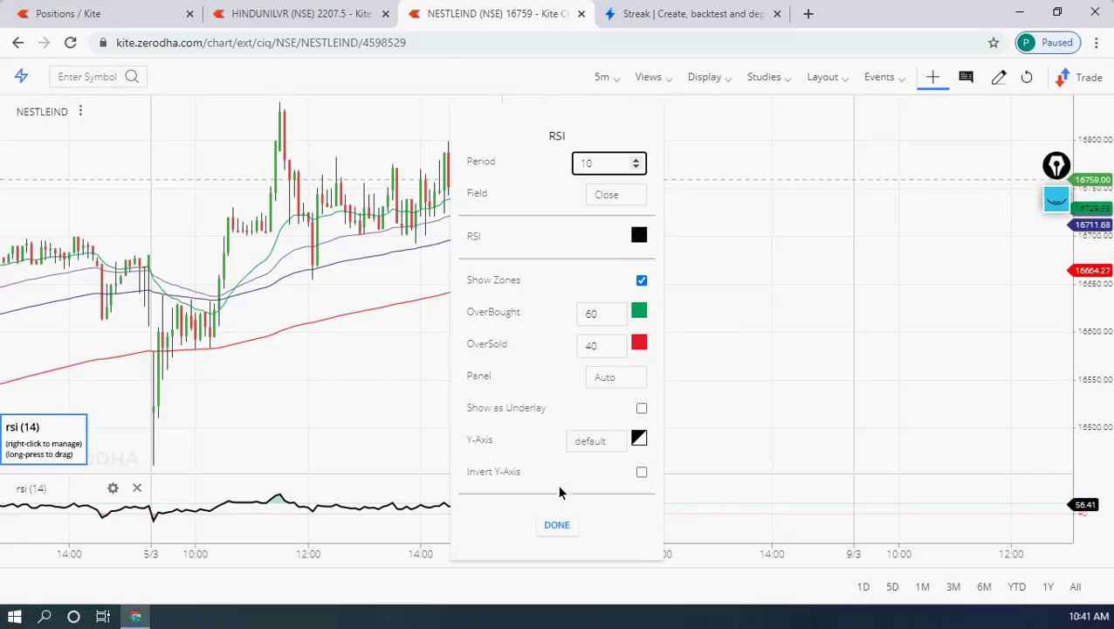
click(556, 524)
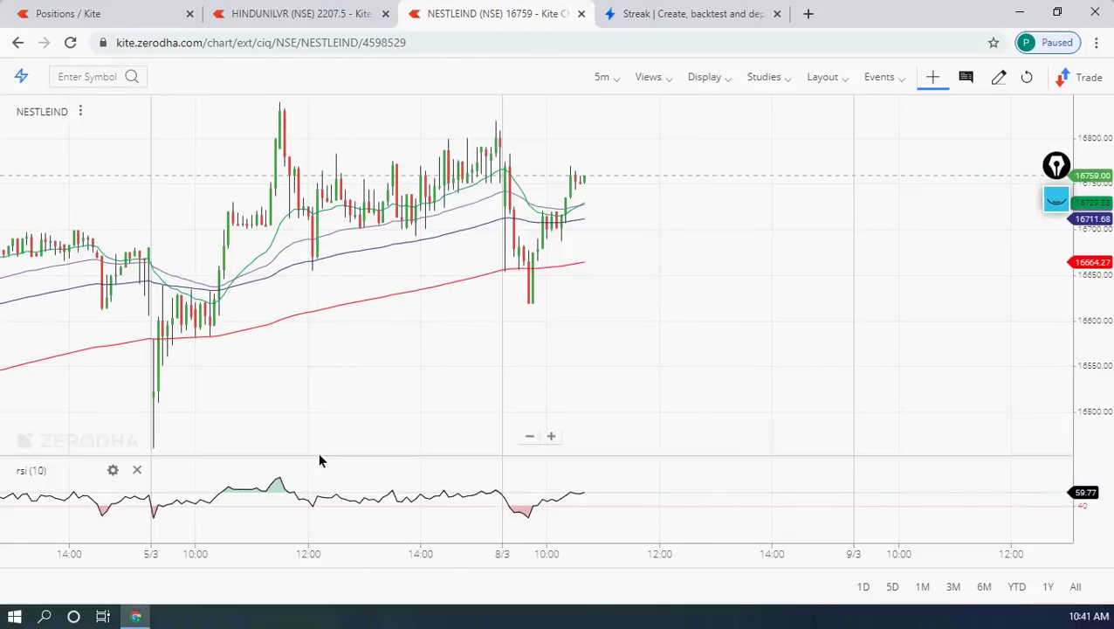
drag(318, 454, 313, 356)
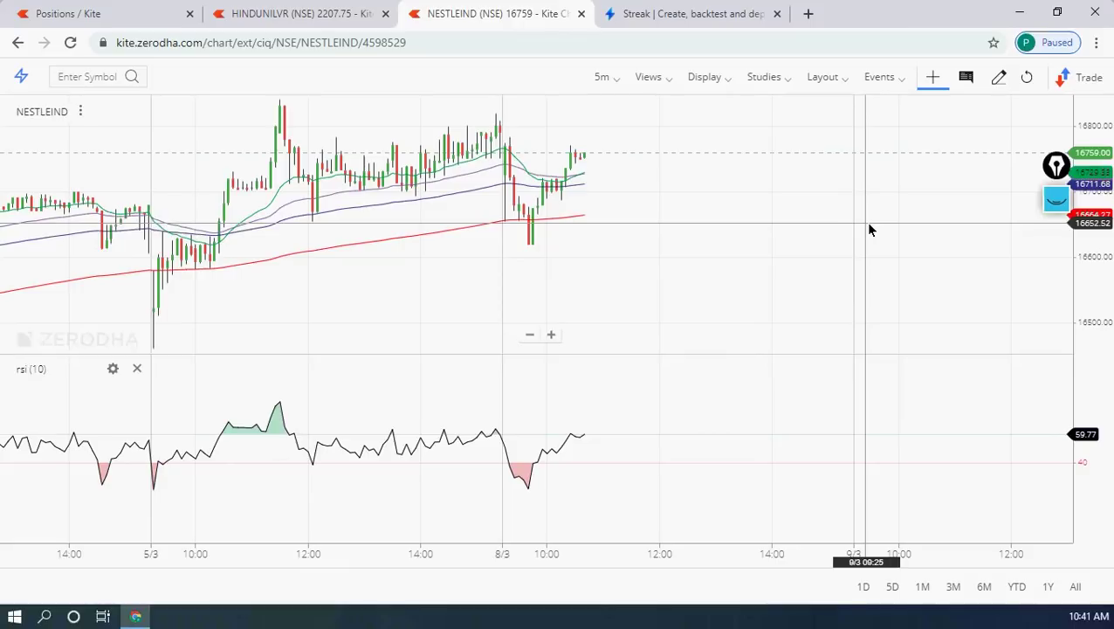
Check the time frame of the Streak buy scan and switch the NESTLEIND chart to 1 hour, showing the March candles and averages.
click(608, 79)
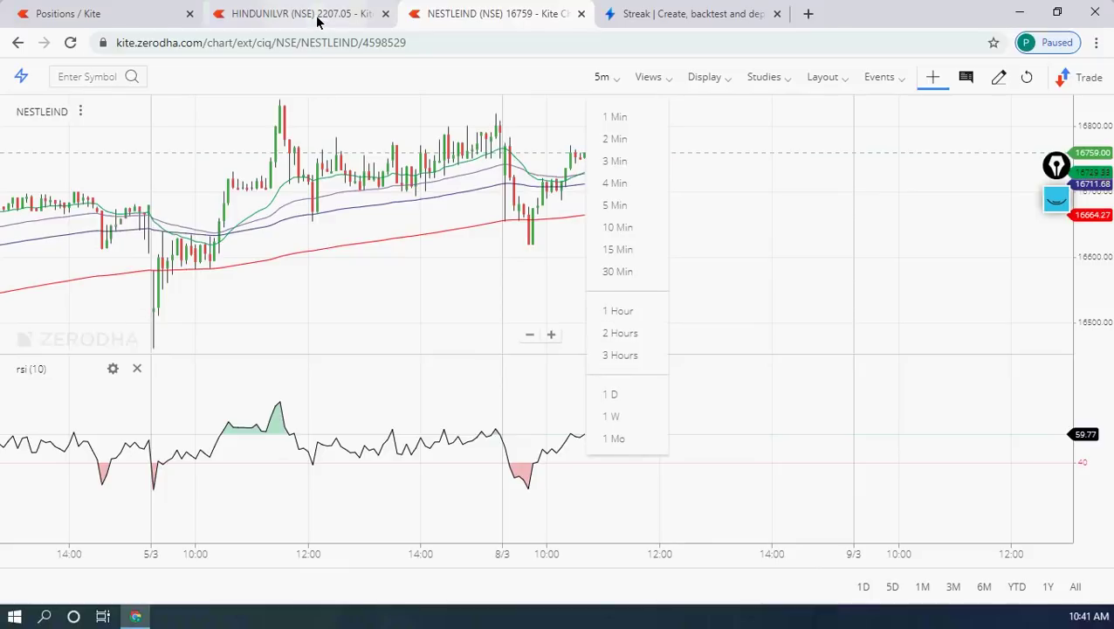
click(728, 14)
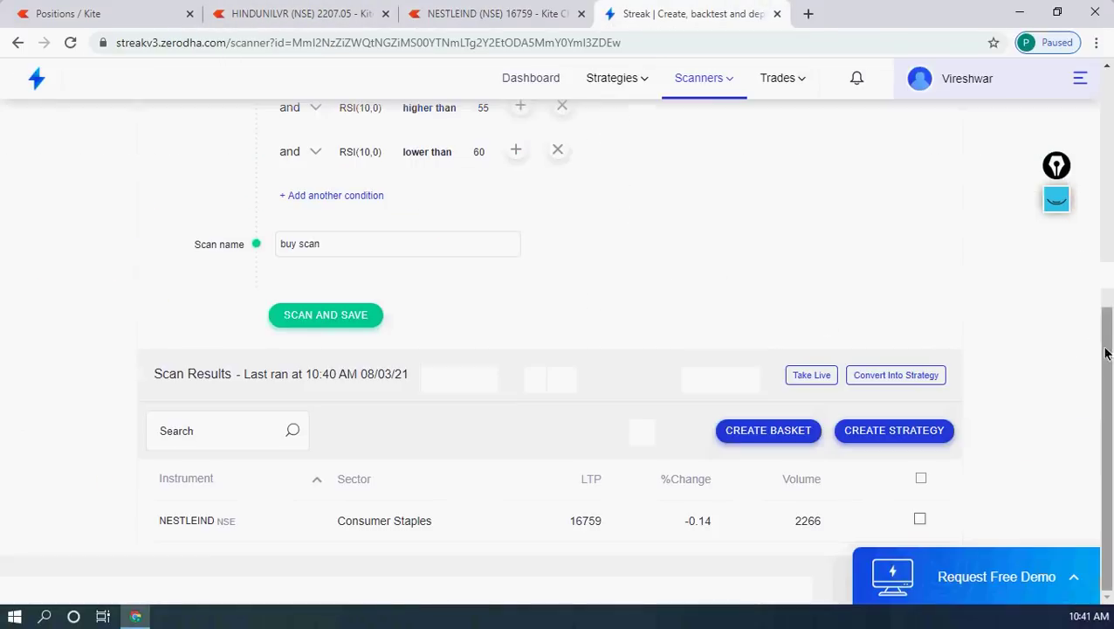
drag(1101, 347, 1101, 161)
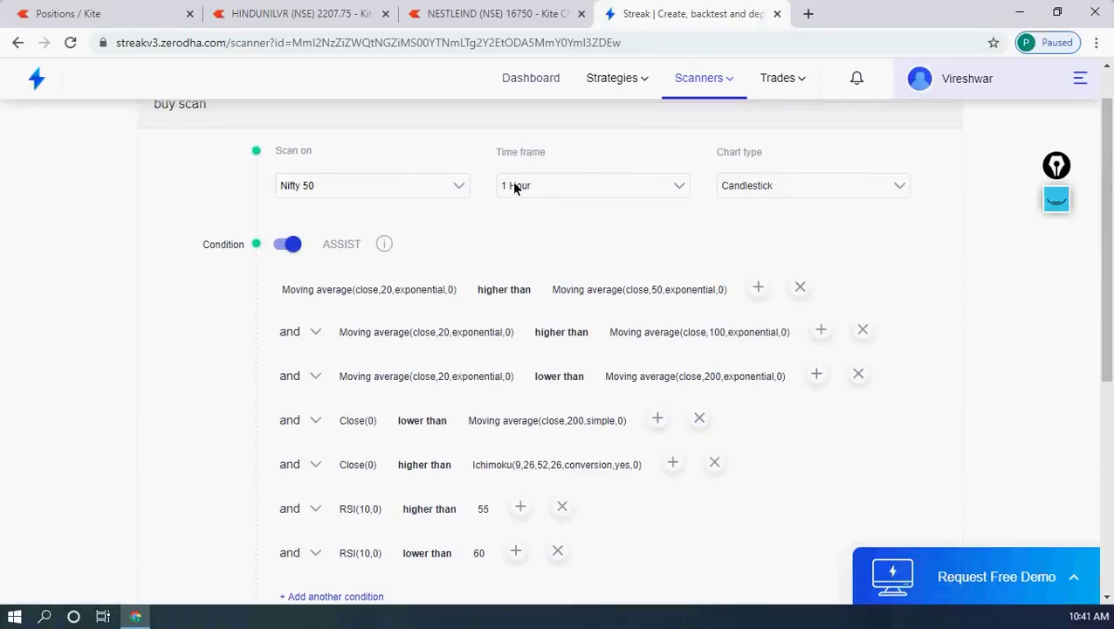
click(455, 12)
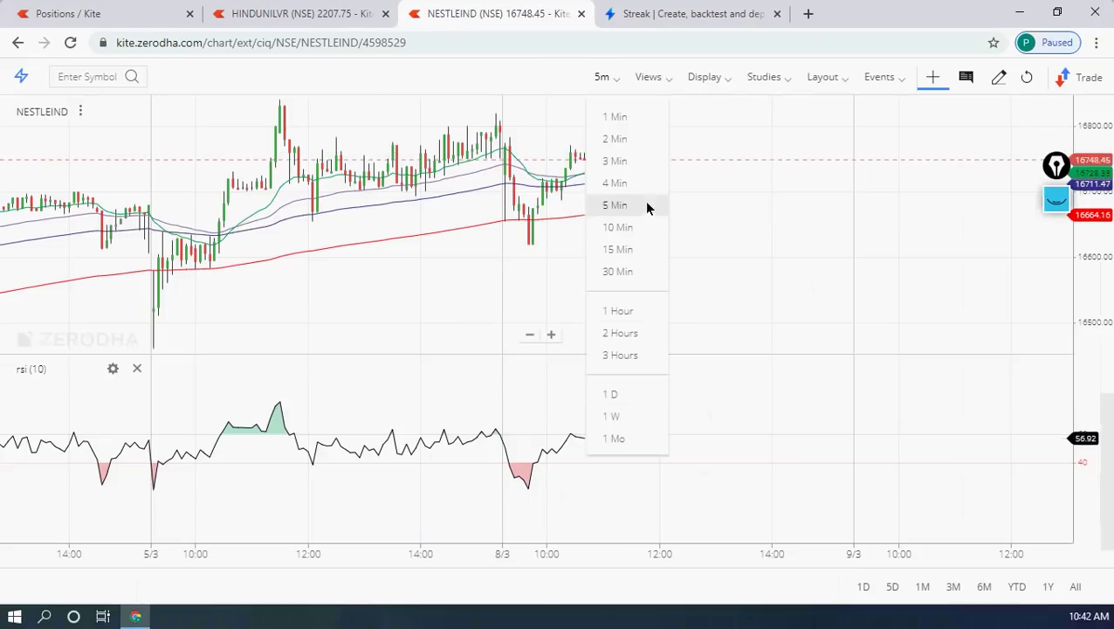
click(620, 312)
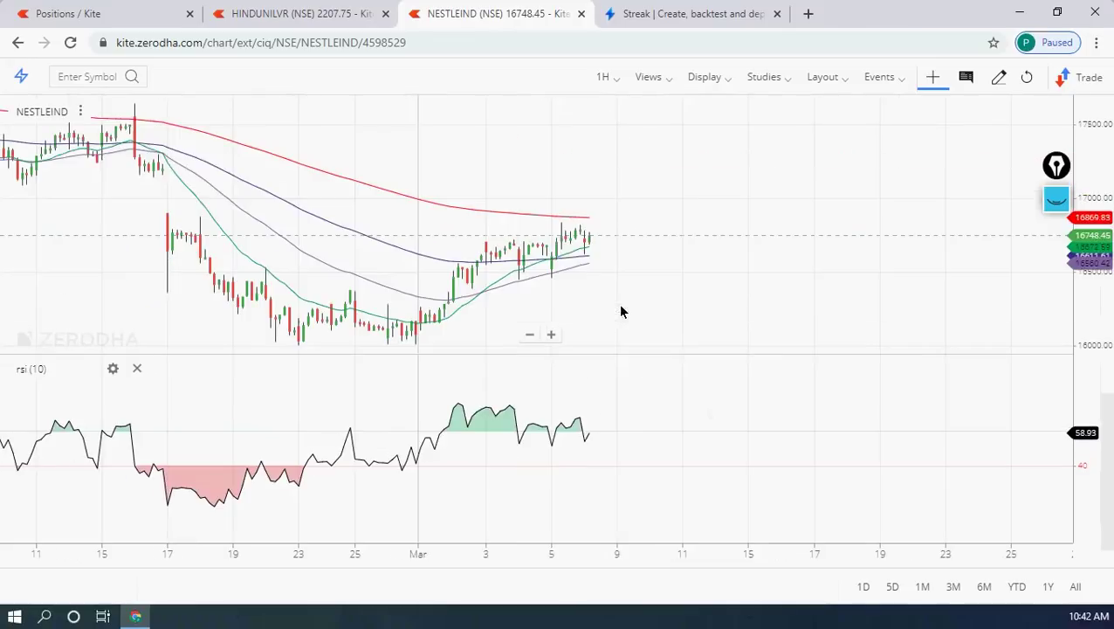
scroll(791, 321, up, 3)
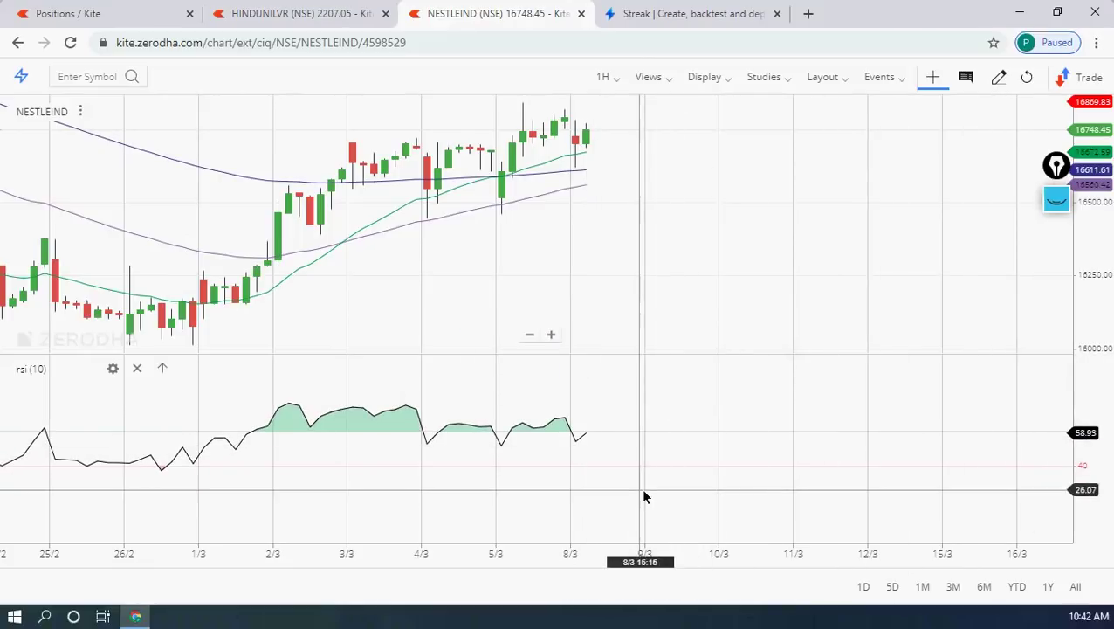
drag(664, 225, 659, 297)
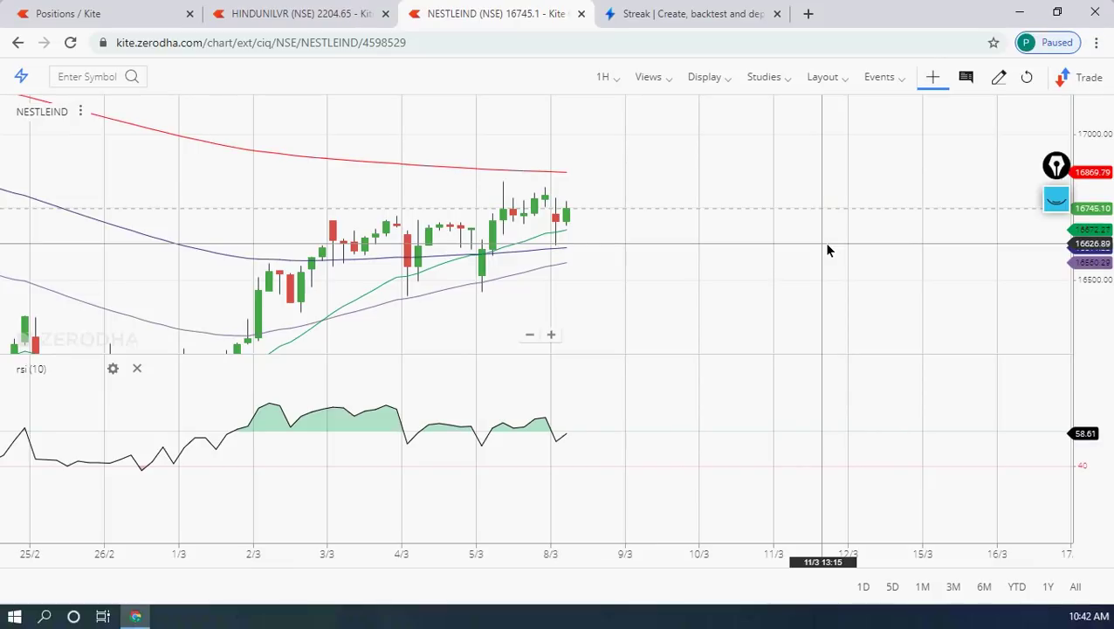
Return to the Streak buy scan and review its list of conditions.
click(685, 14)
scroll(527, 294, down, 2)
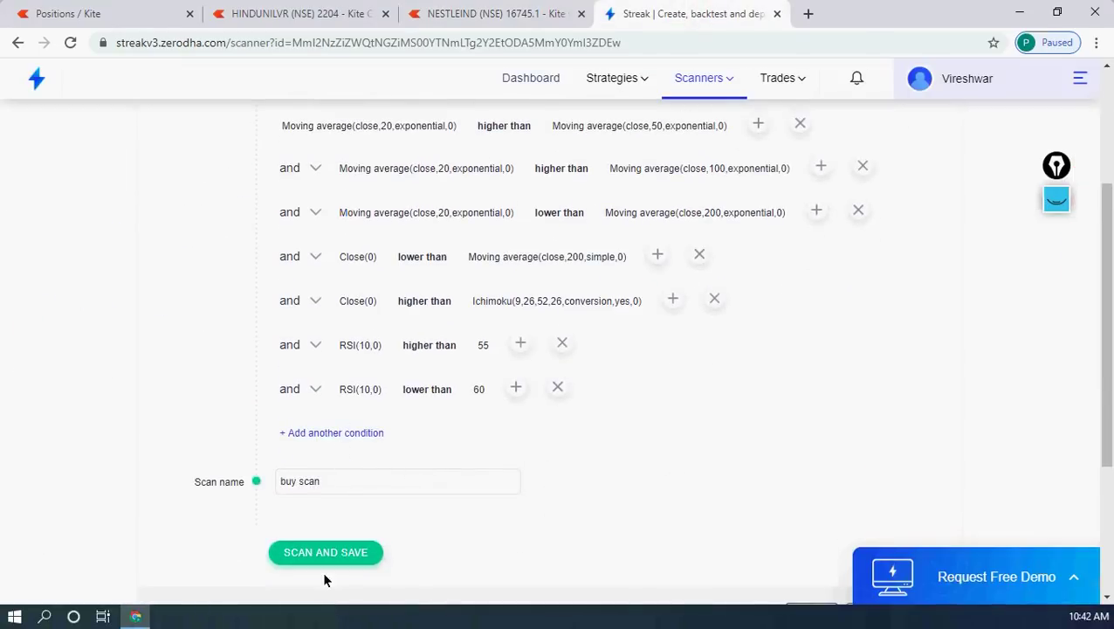
scroll(835, 303, up, 1)
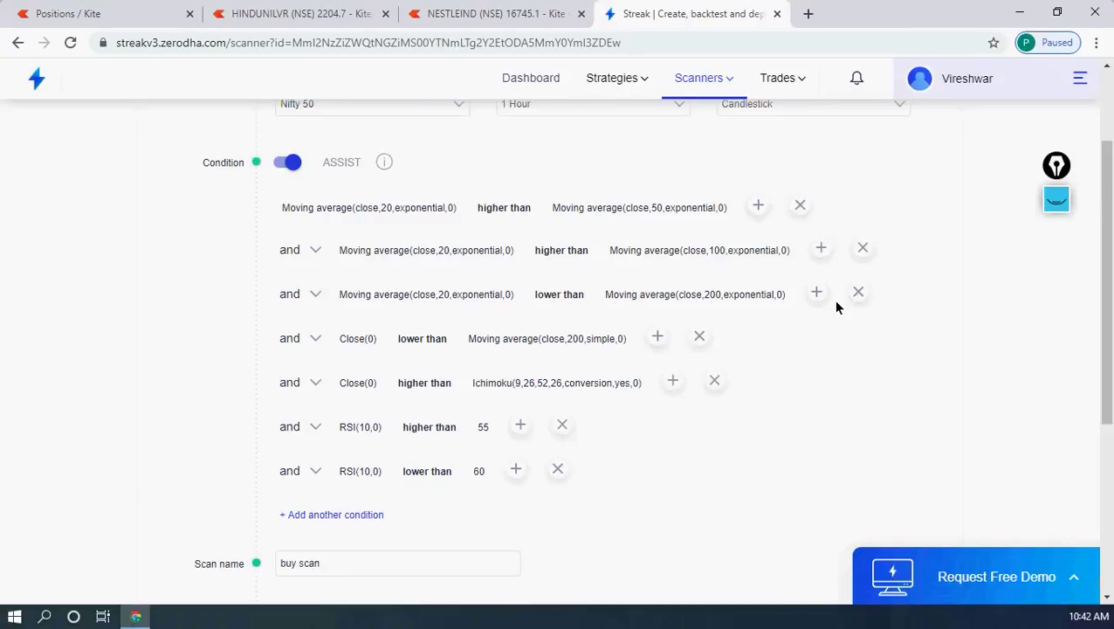
click(328, 514)
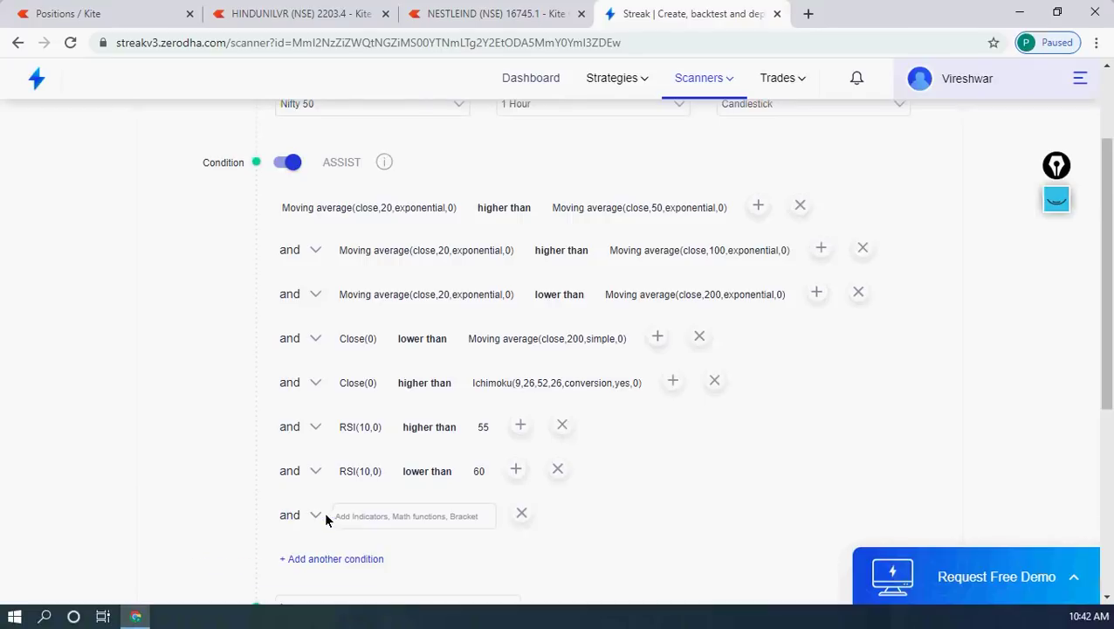
click(362, 518)
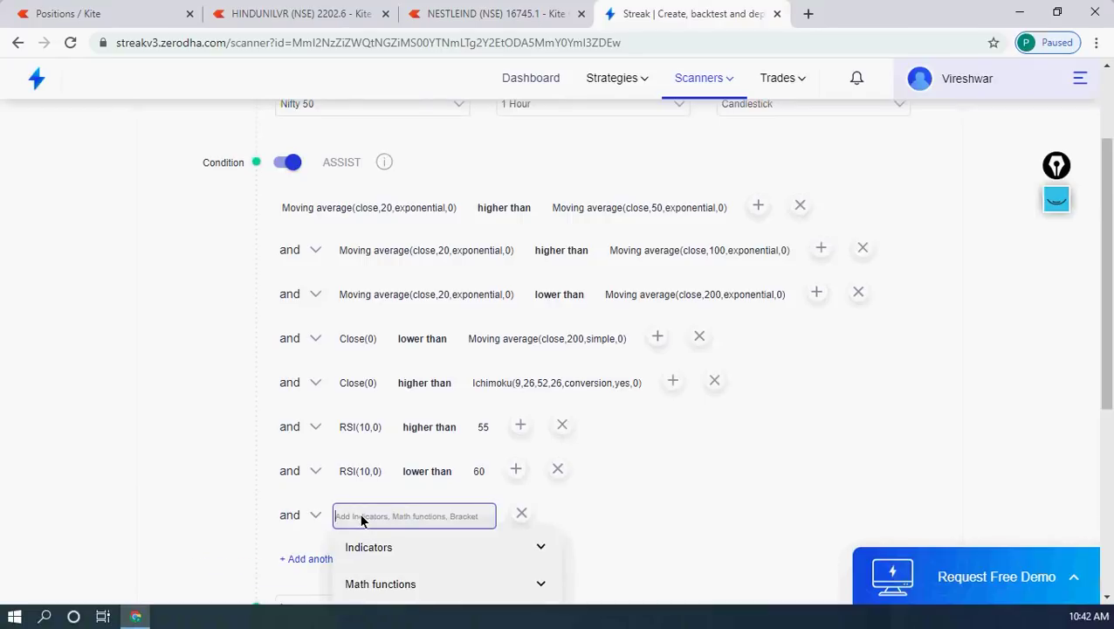
text(vol)
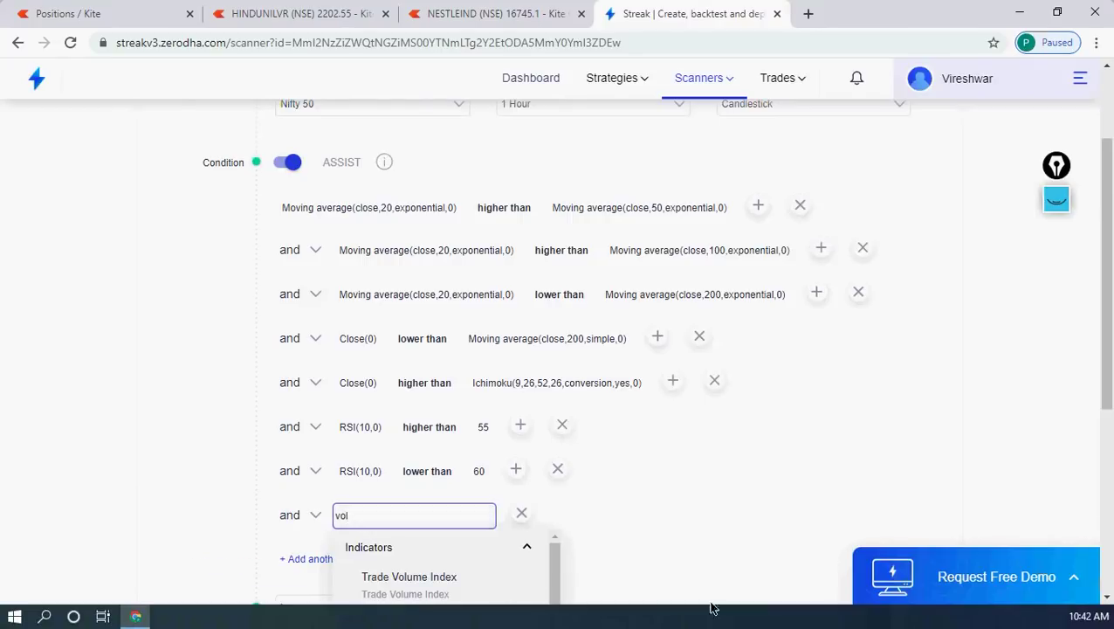
drag(1107, 321, 1107, 436)
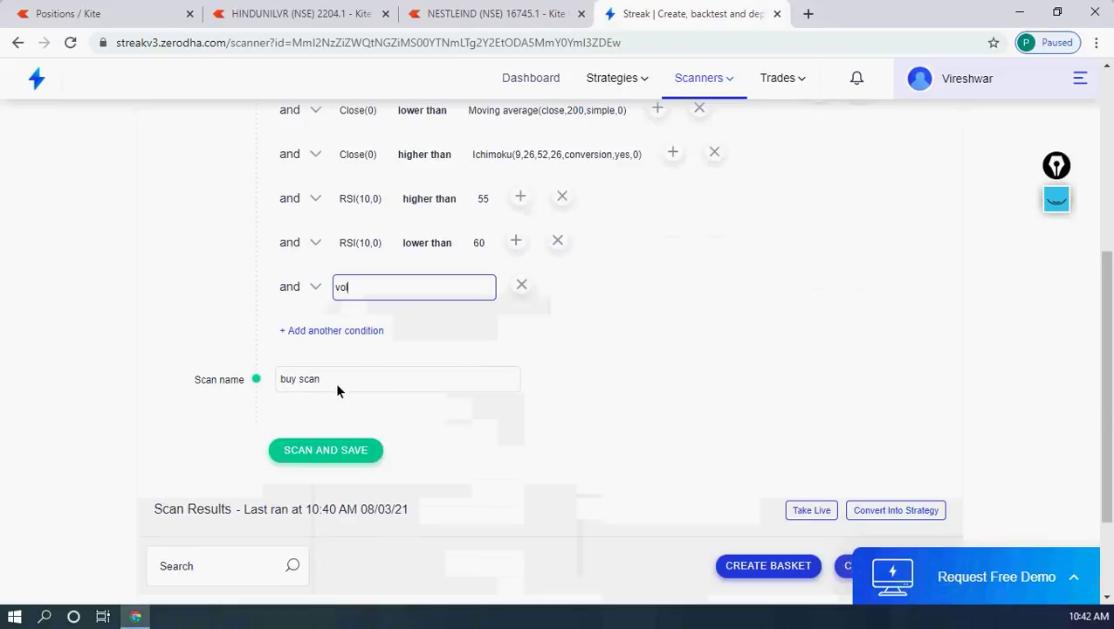
text(vol)
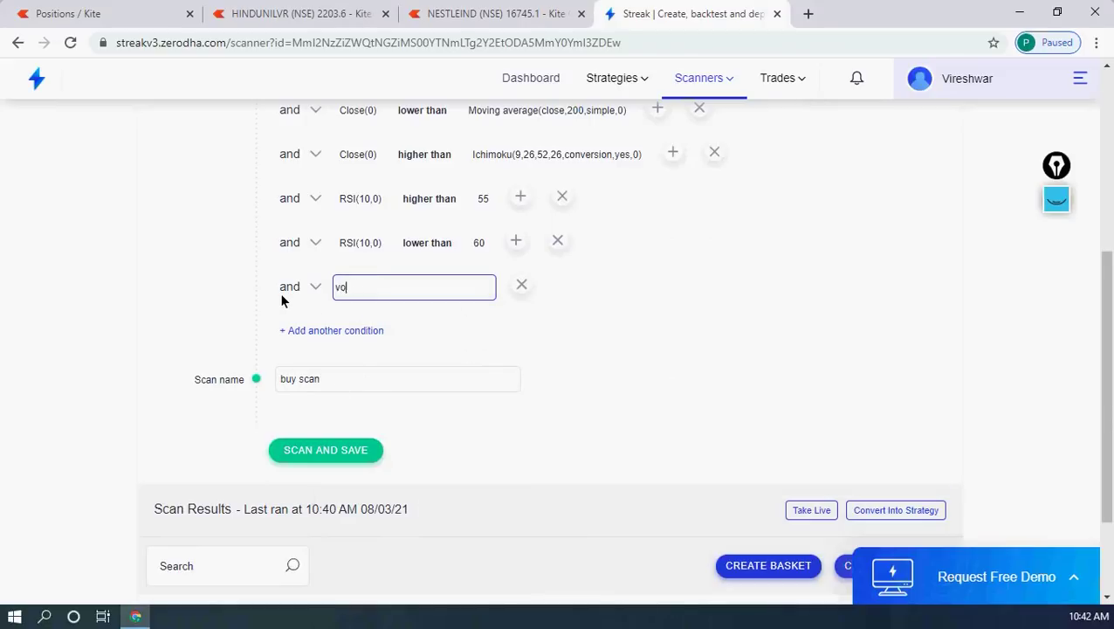
drag(362, 291, 316, 283)
text(volu)
click(669, 361)
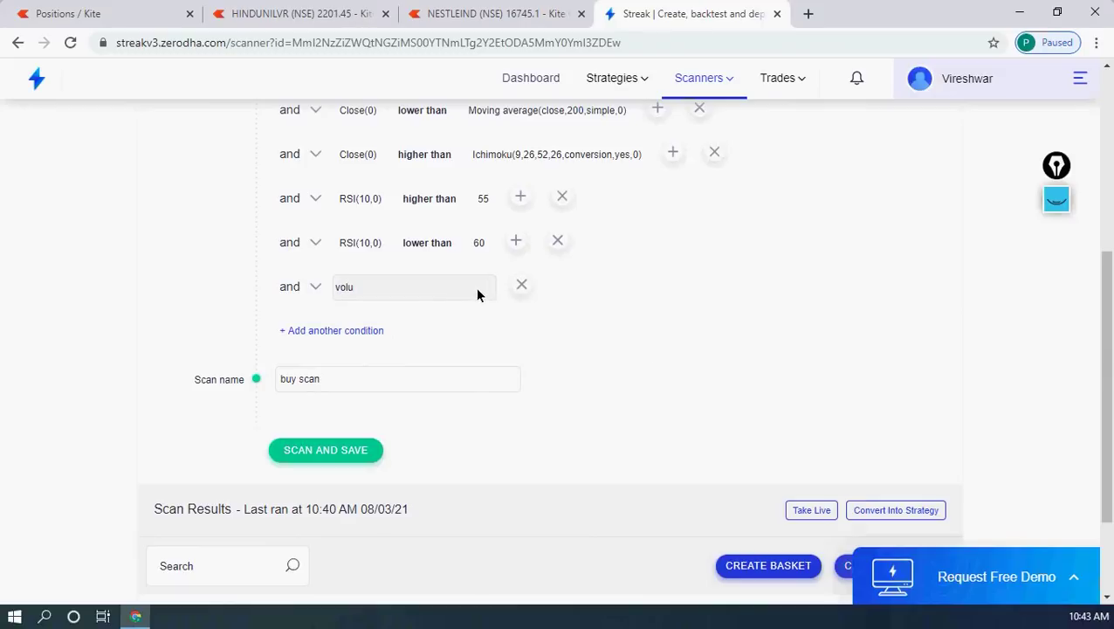
click(521, 286)
Try a last scan condition with Volume(0) higher than 20 in place of the 20-period simple moving average of volume.
click(312, 287)
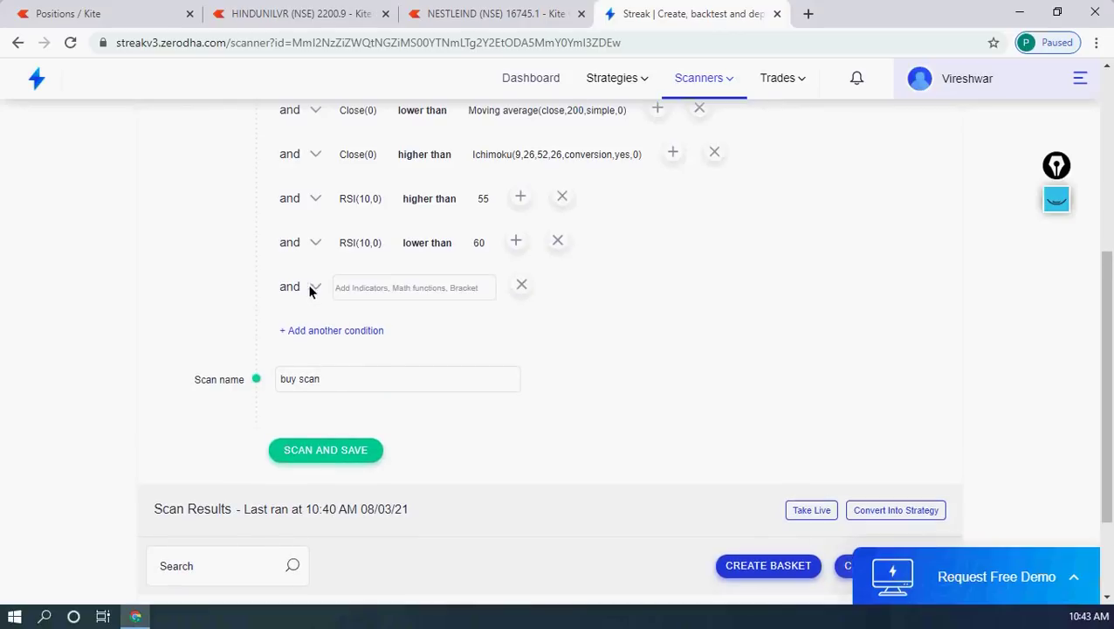
click(365, 290)
text(vol)
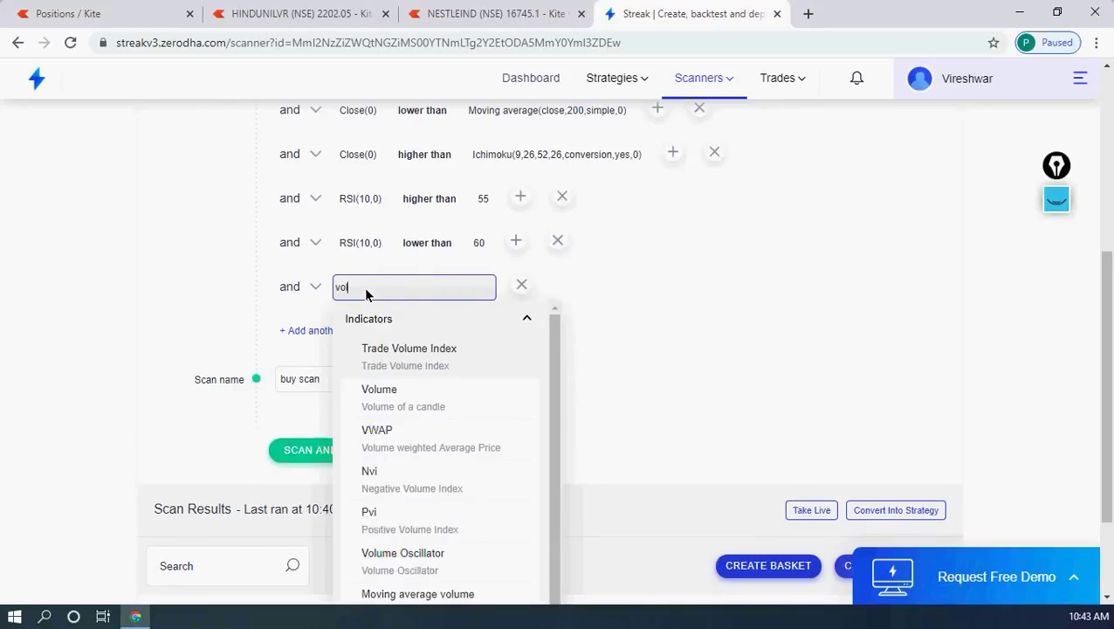
text(ume)
click(393, 396)
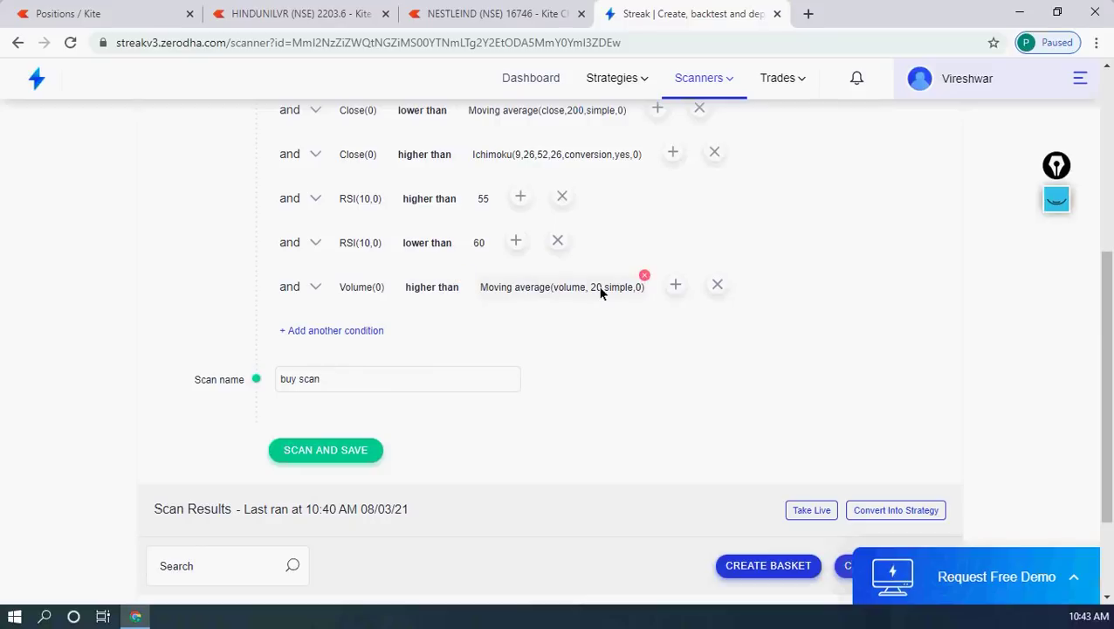
click(645, 277)
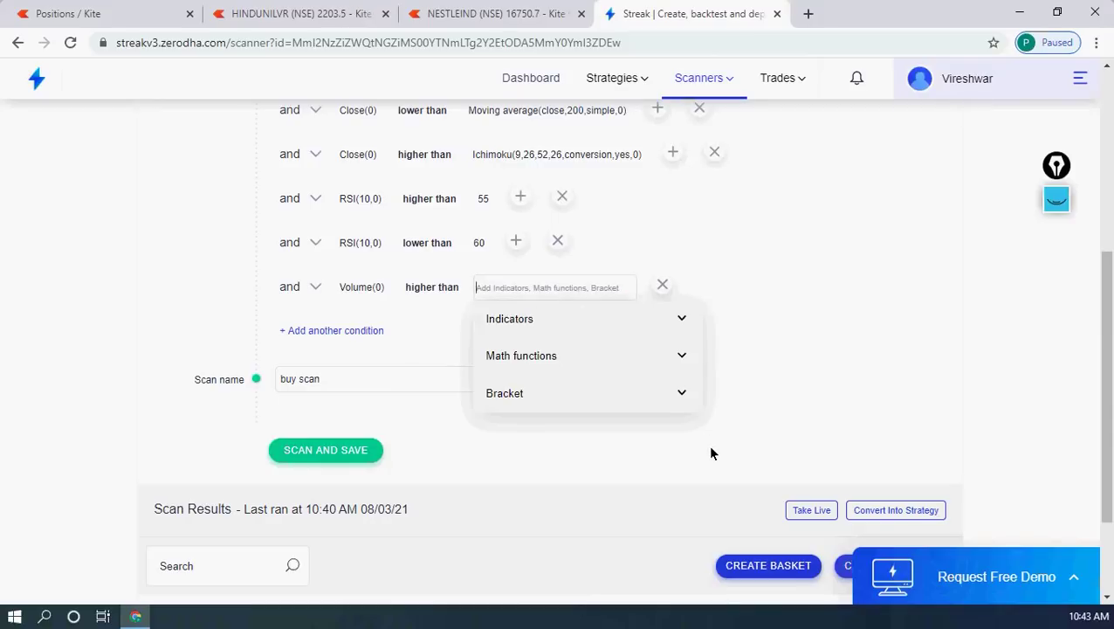
text(20)
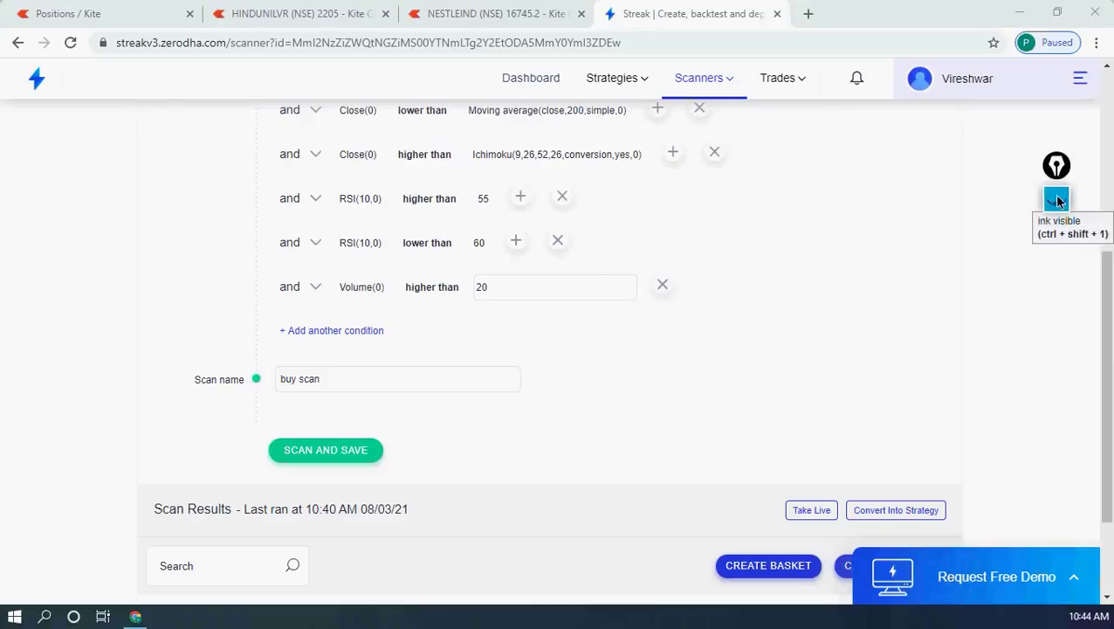
Annotate the volume condition's value in pink ink with a line and arrows to the handwritten options "digit" and "MA".
mouse_move(1052, 194)
mouse_move(1056, 249)
click(980, 249)
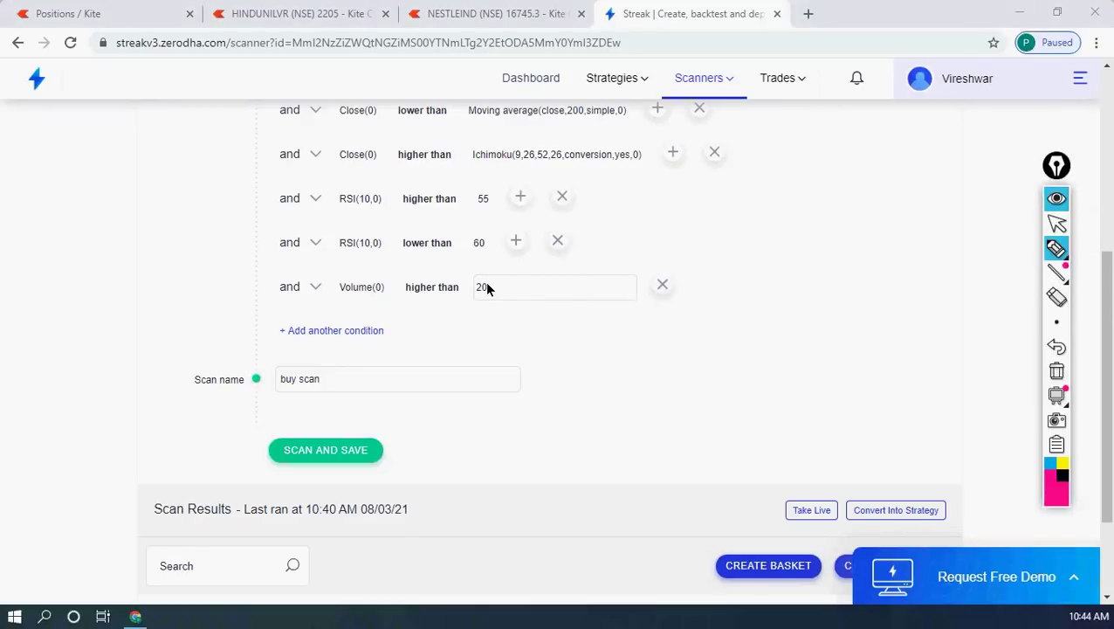
drag(486, 290, 681, 235)
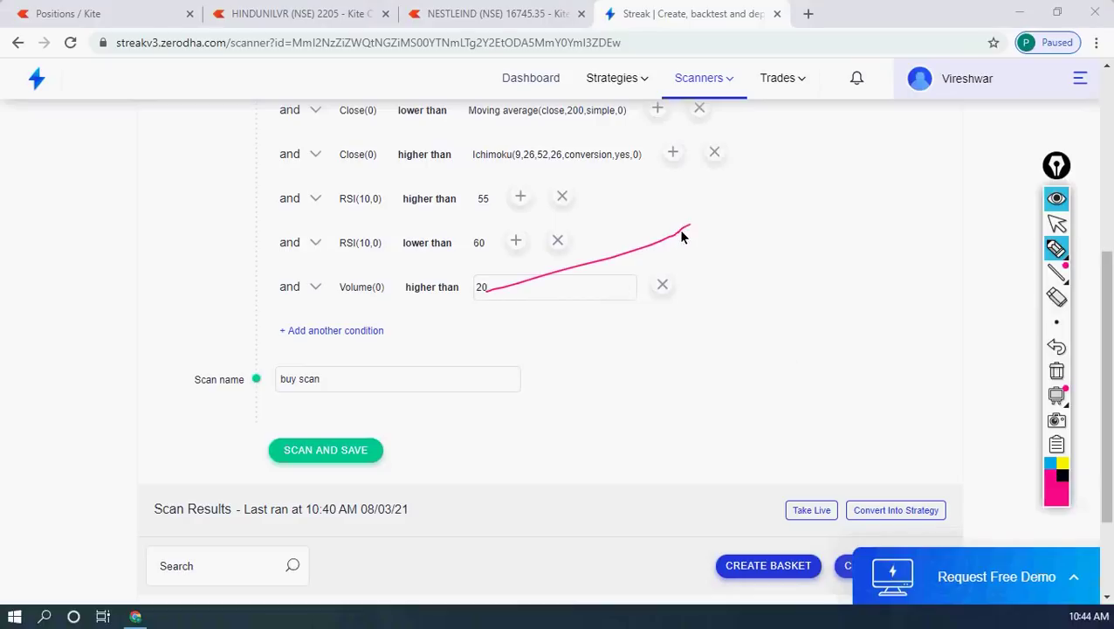
mouse_move(758, 229)
mouse_down()
mouse_move(786, 220)
mouse_move(793, 254)
mouse_up()
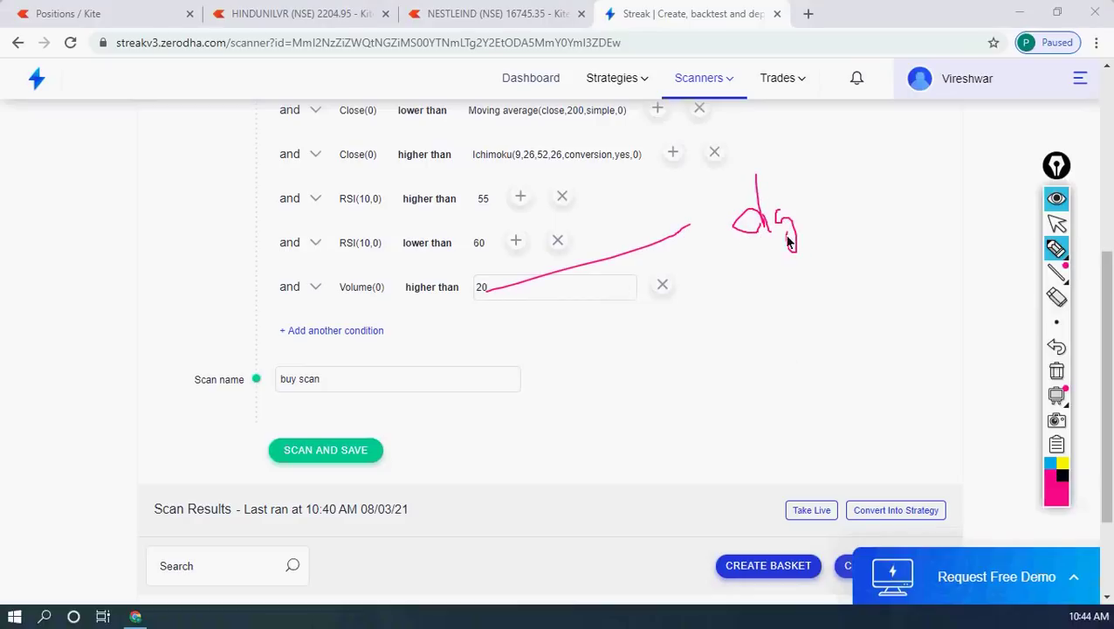
drag(802, 191, 803, 199)
click(795, 197)
click(771, 201)
drag(749, 236, 826, 237)
mouse_move(783, 314)
mouse_down()
mouse_move(784, 347)
mouse_move(811, 344)
mouse_up()
mouse_move(832, 305)
mouse_down()
mouse_move(833, 334)
mouse_move(853, 324)
mouse_up()
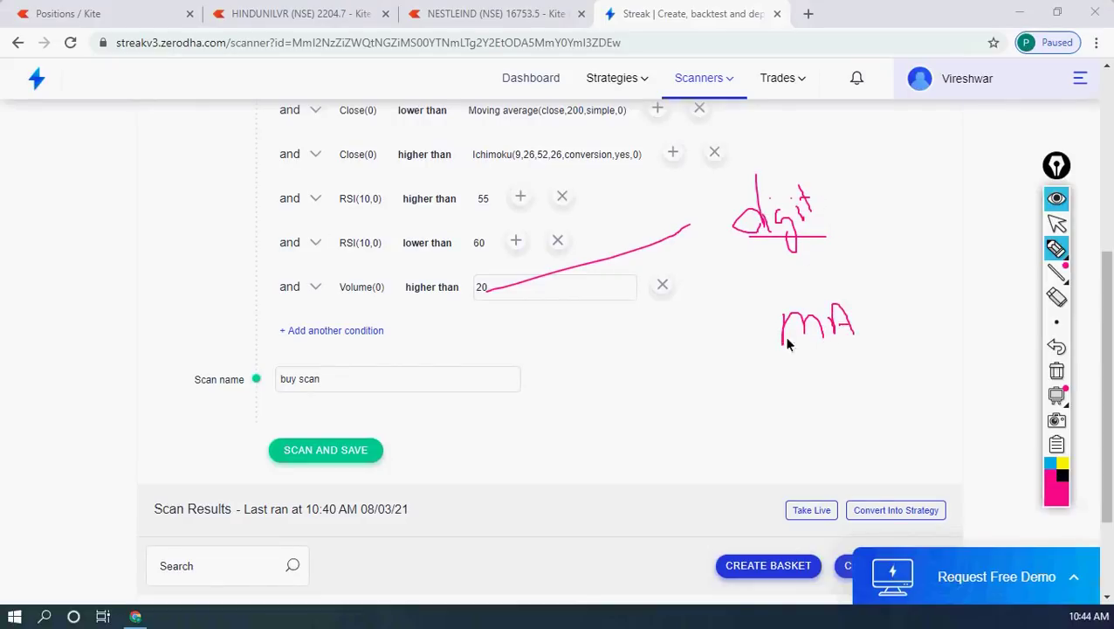
mouse_move(725, 236)
mouse_down()
mouse_move(715, 311)
mouse_move(742, 335)
mouse_up()
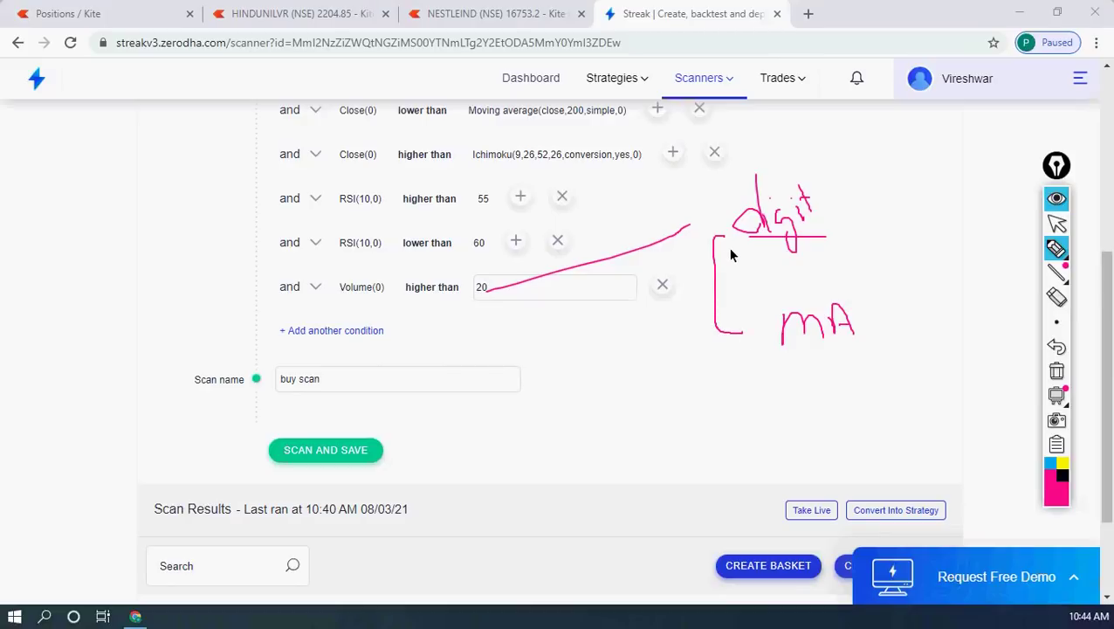
drag(722, 235, 742, 237)
mouse_move(736, 330)
mouse_down()
mouse_move(754, 338)
mouse_move(738, 350)
mouse_up()
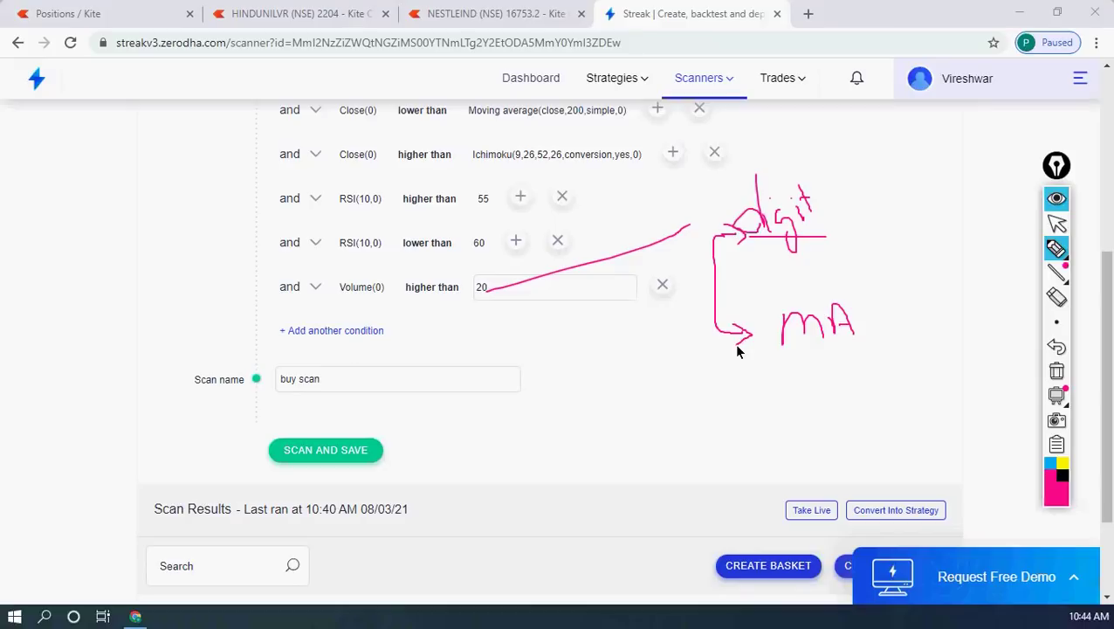
Clear the ink annotations and remove the Volume(0) condition from the buy scan.
click(1057, 371)
click(1056, 224)
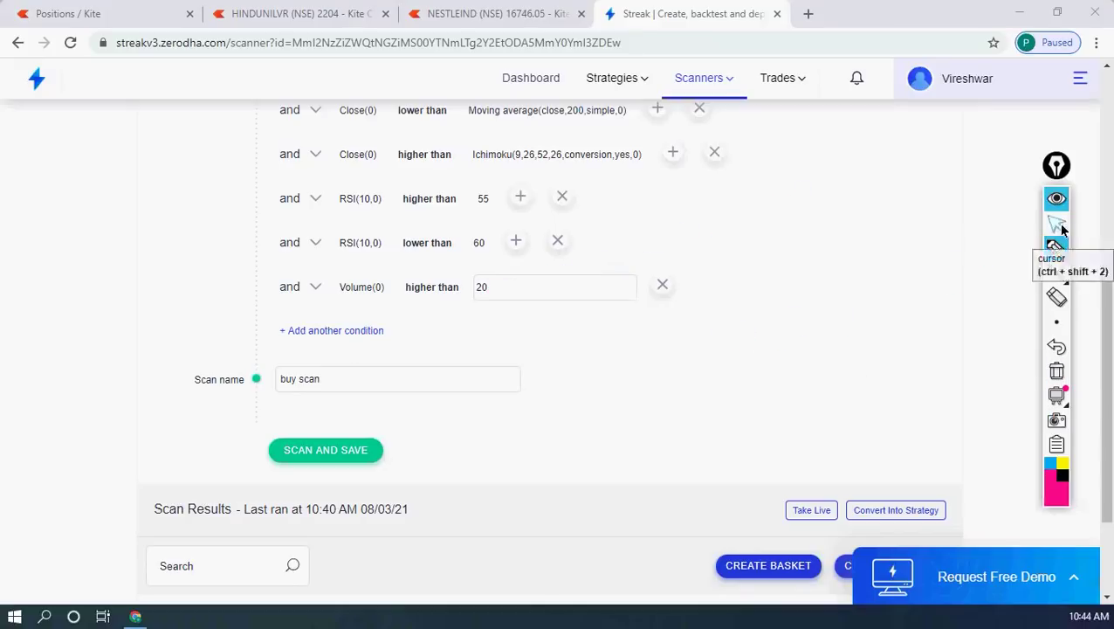
click(663, 287)
scroll(660, 290, down, 1)
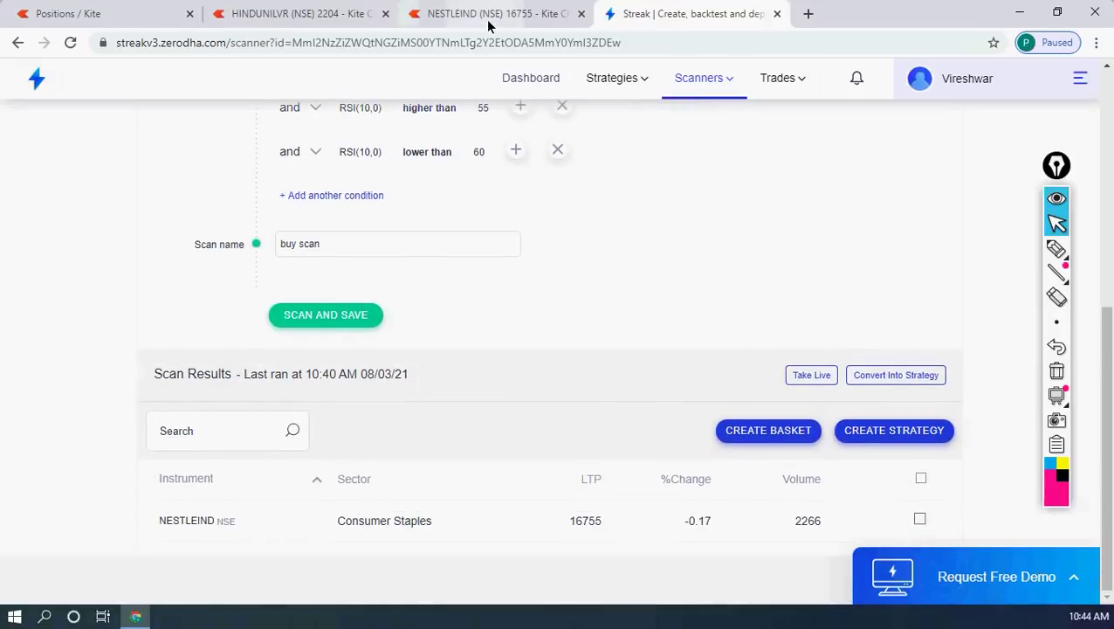
Compare the hourly NESTLEIND and HINDUNILVR charts in Kite and check the profit and loss of the HINDUNILVR position.
click(488, 14)
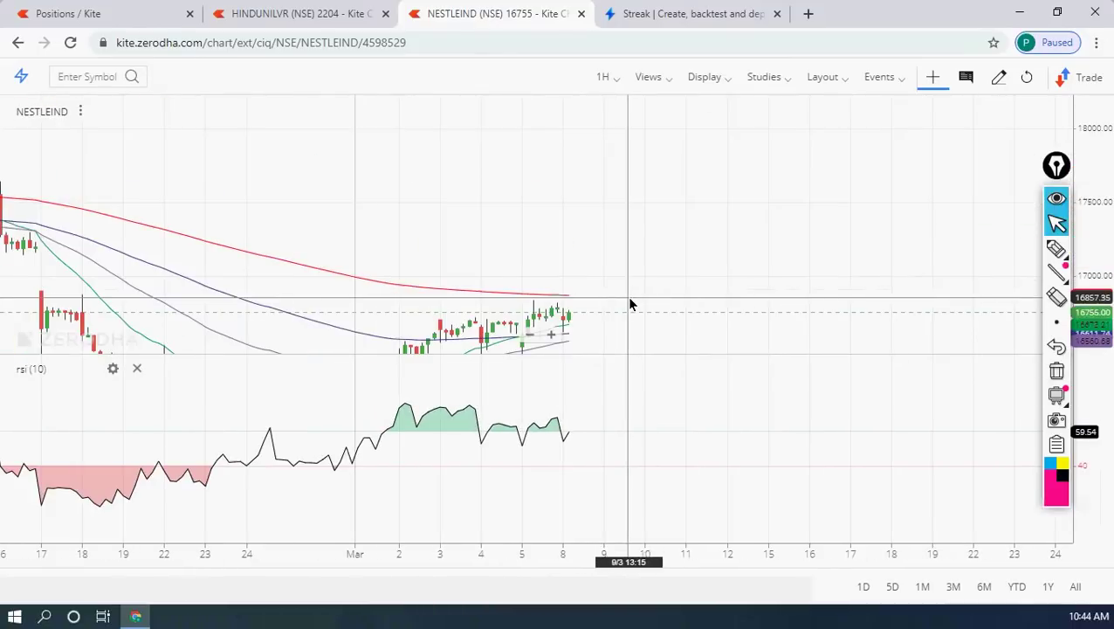
click(316, 16)
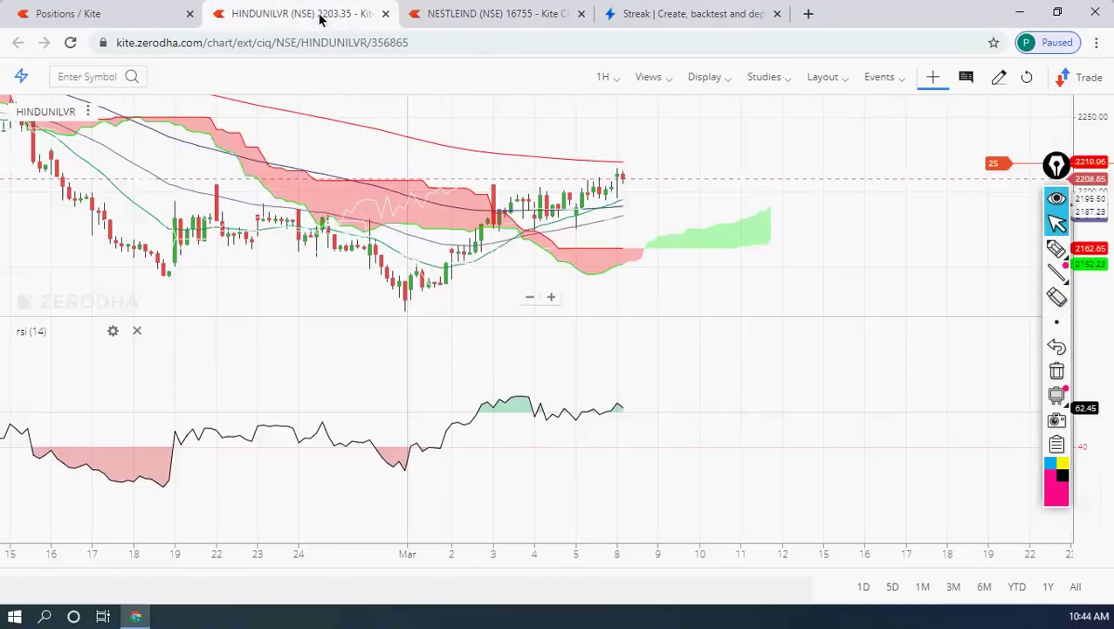
click(1058, 169)
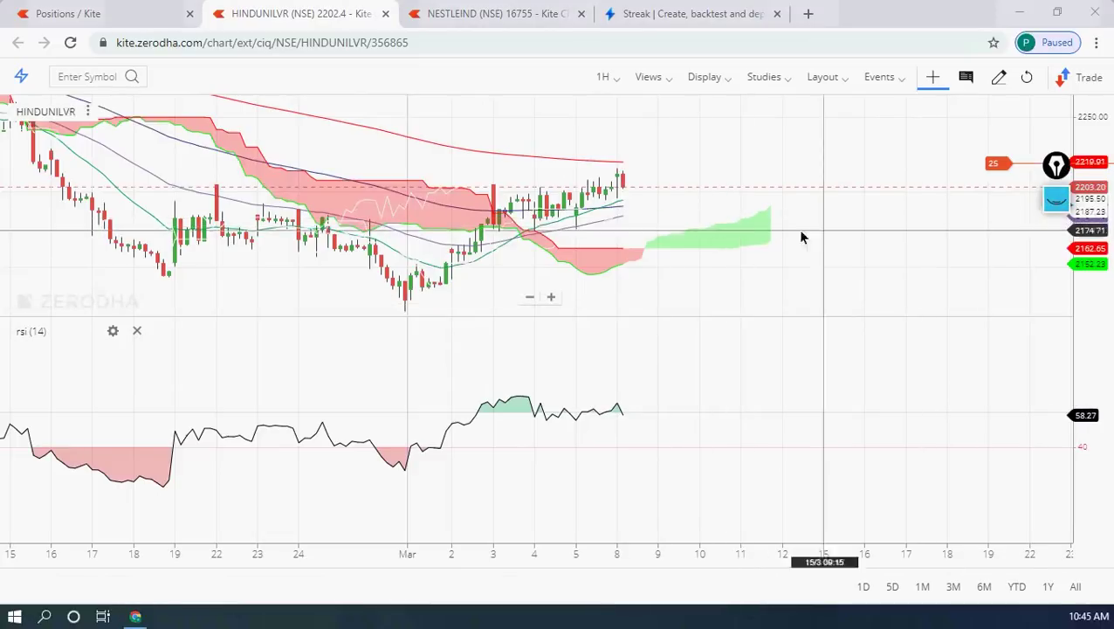
click(161, 14)
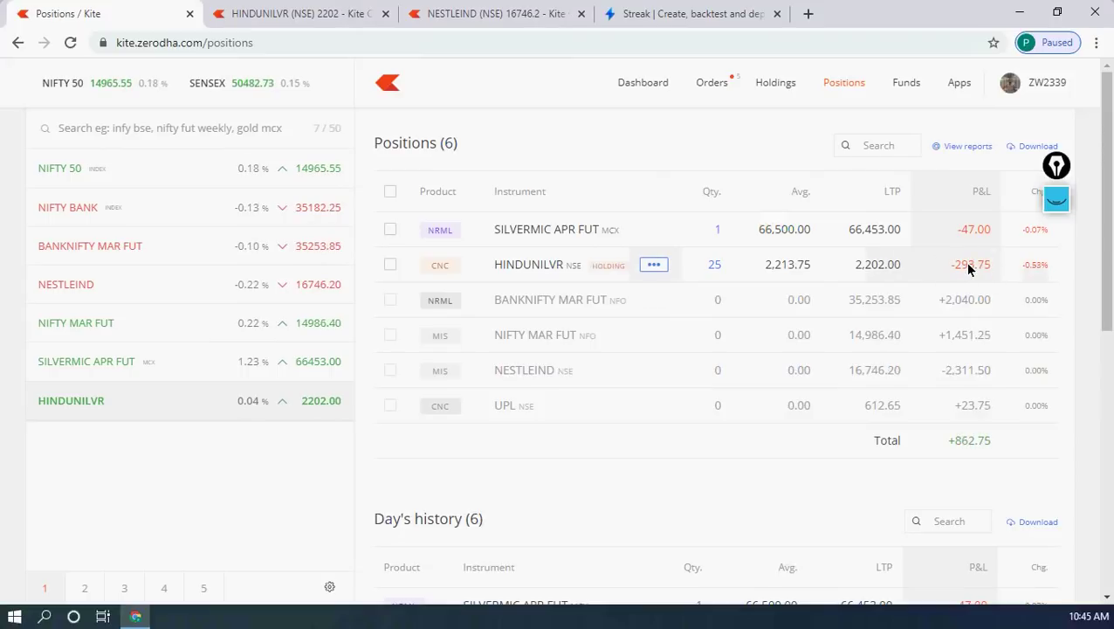
Enlarge the latest March candles on the HINDUNILVR chart and move the collapsed ink toolbar down, clear of the current price labels.
click(312, 16)
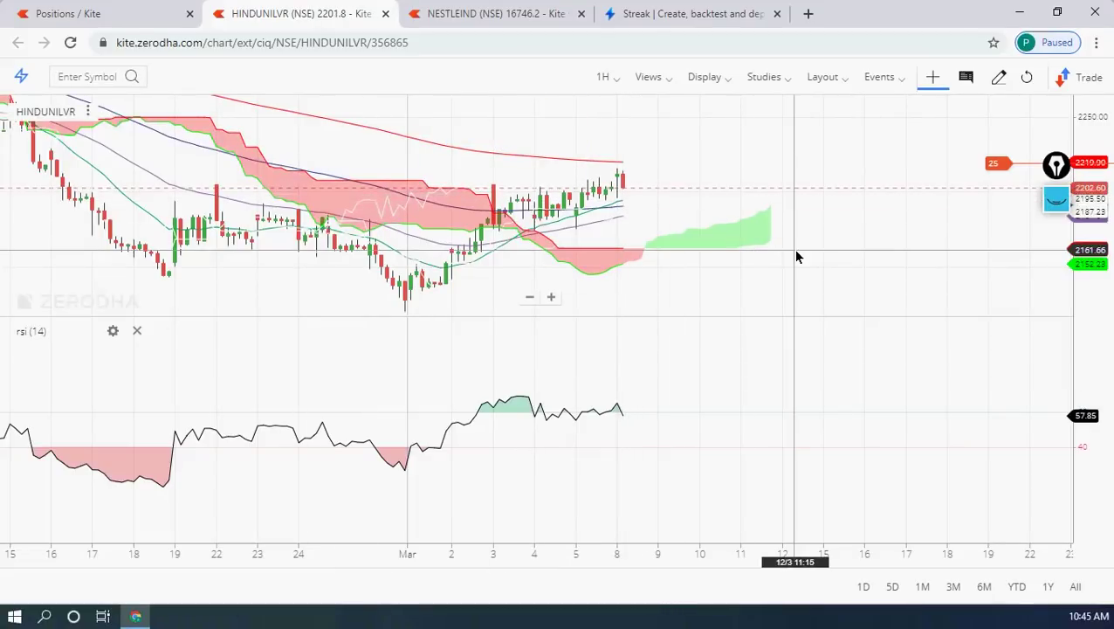
scroll(796, 253, up, 3)
drag(626, 262, 522, 224)
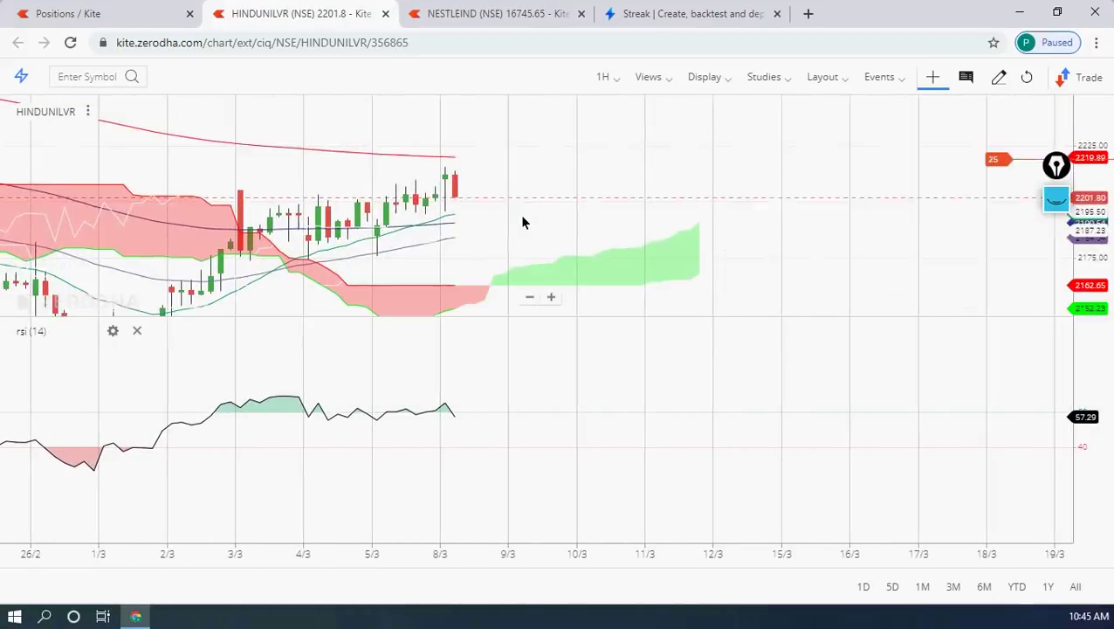
click(1058, 164)
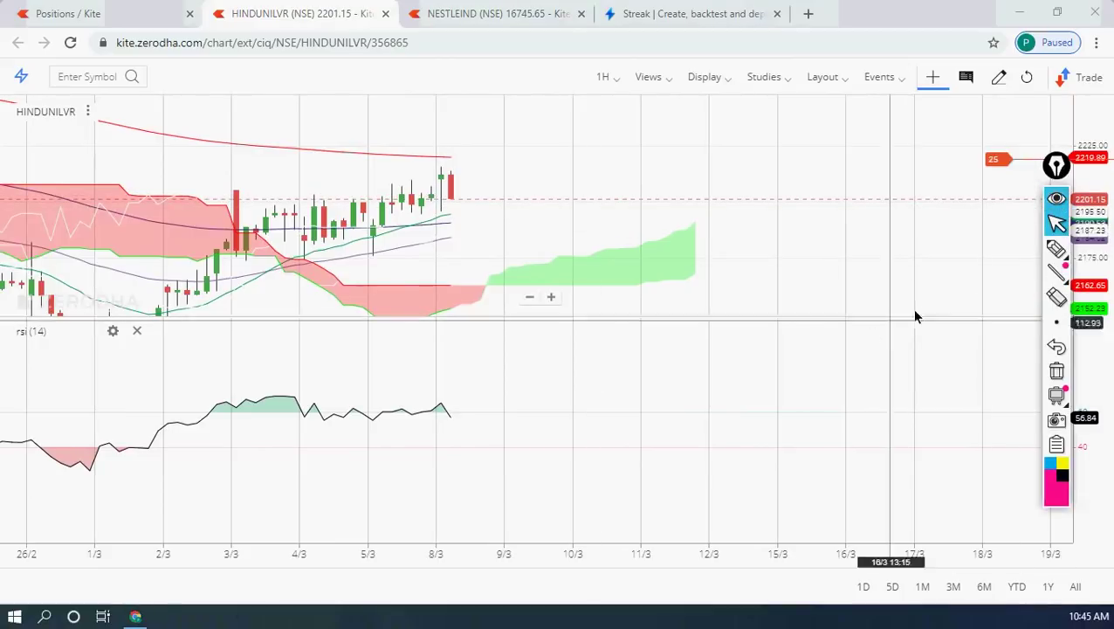
click(1057, 164)
drag(1056, 164, 1049, 330)
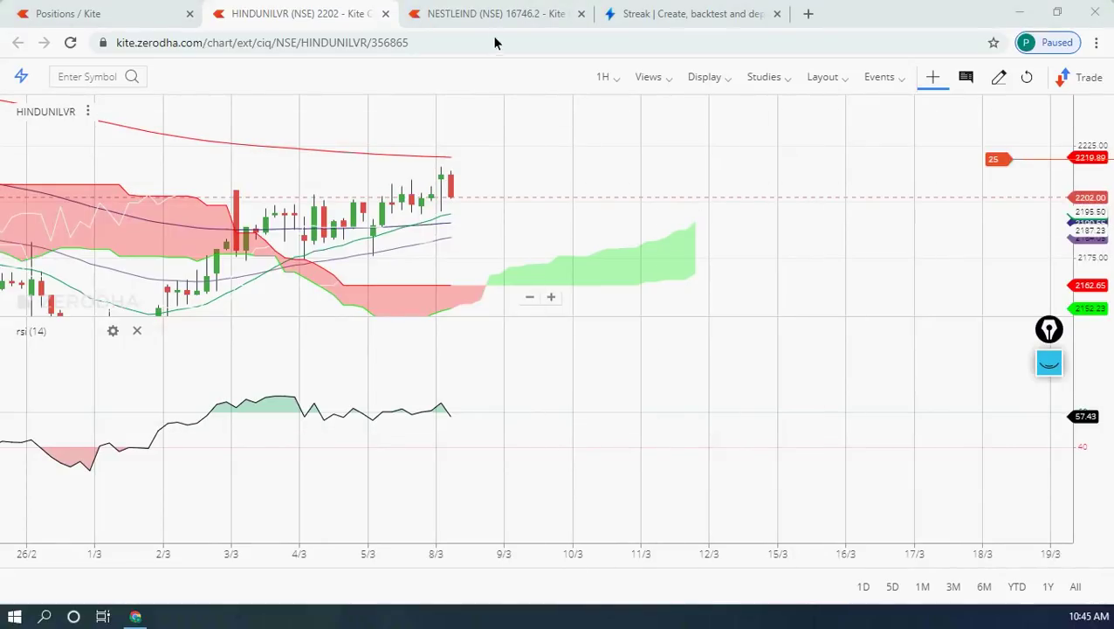
Switch to the Streak buy scan, set its time frame to 5 Minutes, and run and save the scan.
click(642, 20)
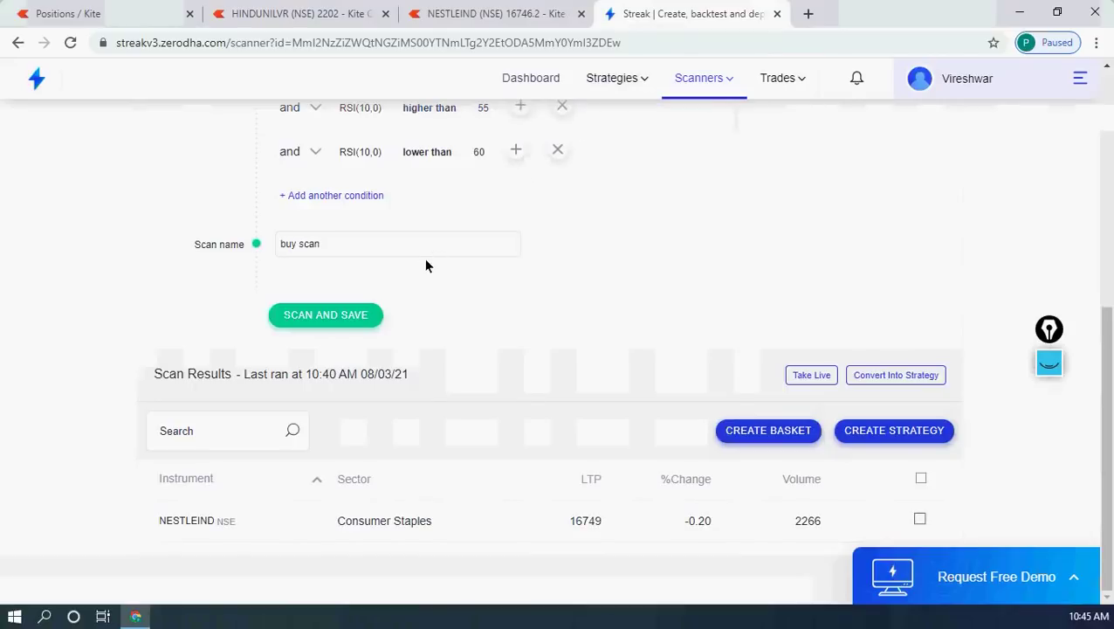
scroll(576, 253, up, 5)
scroll(587, 251, up, 1)
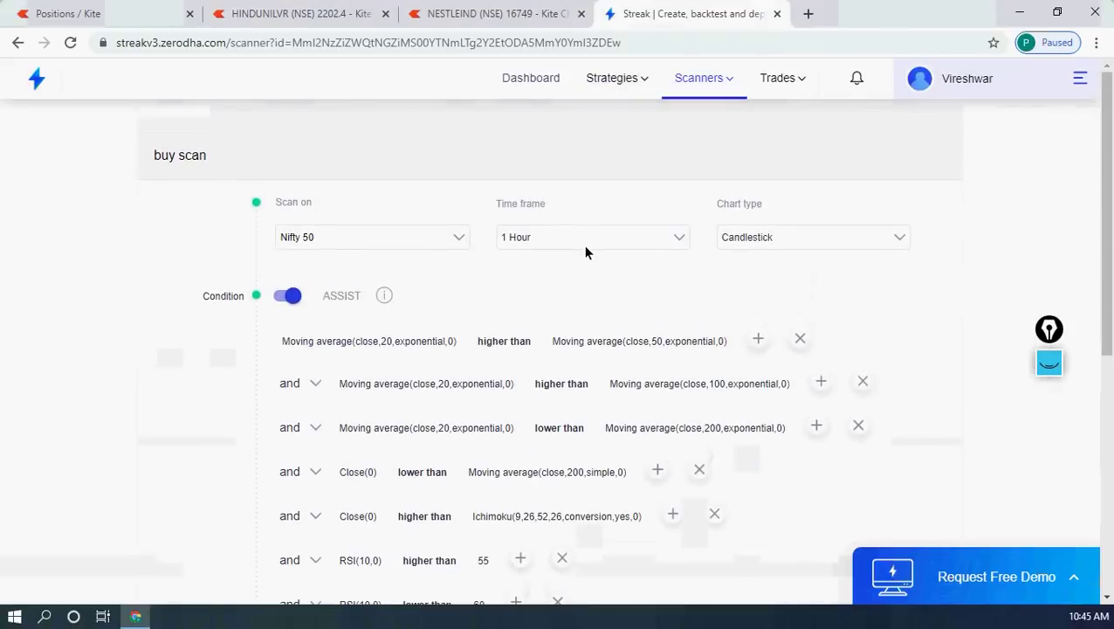
click(683, 239)
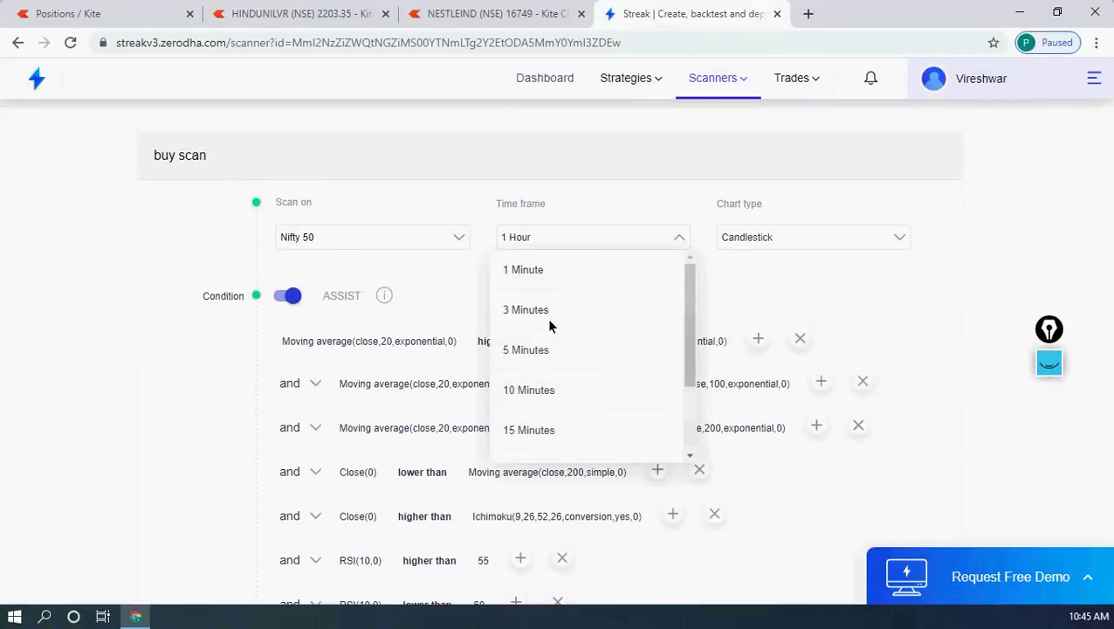
click(526, 350)
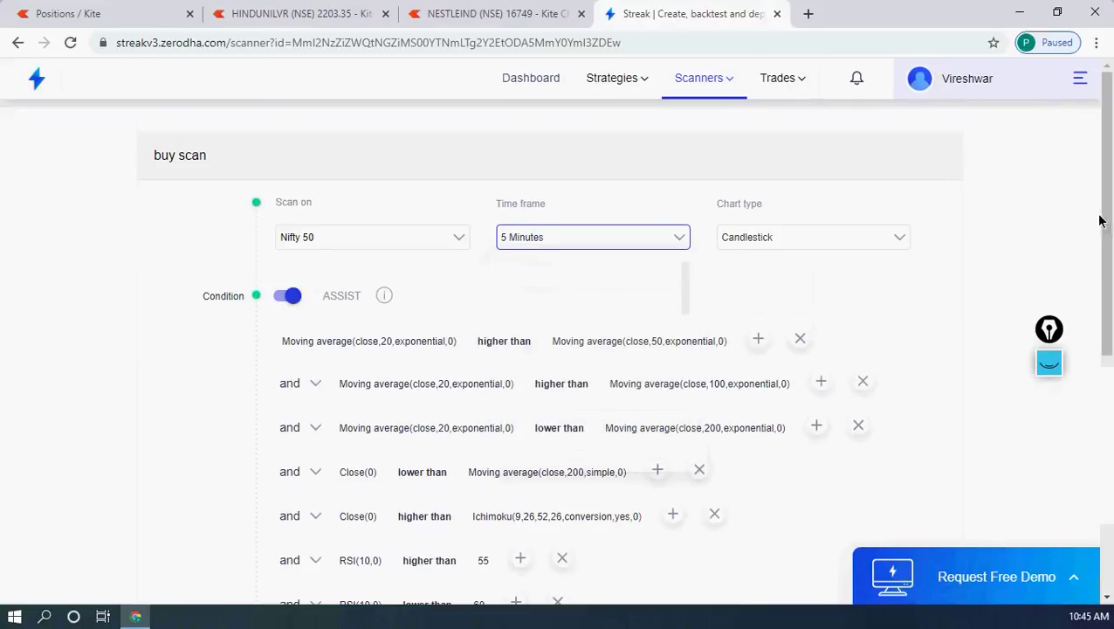
drag(1107, 186, 1111, 326)
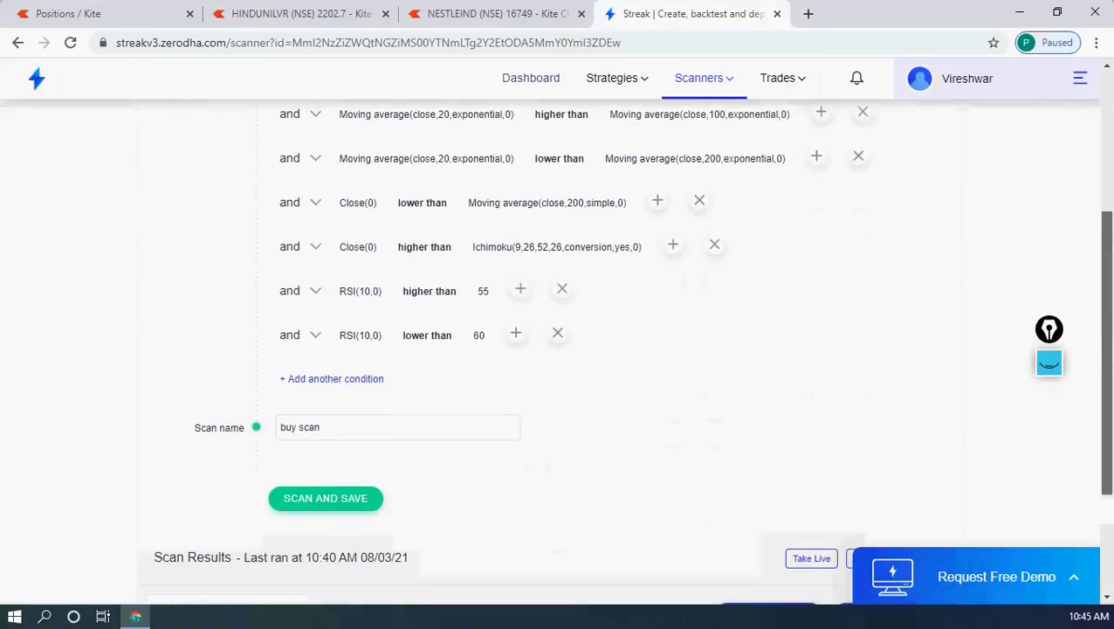
click(341, 499)
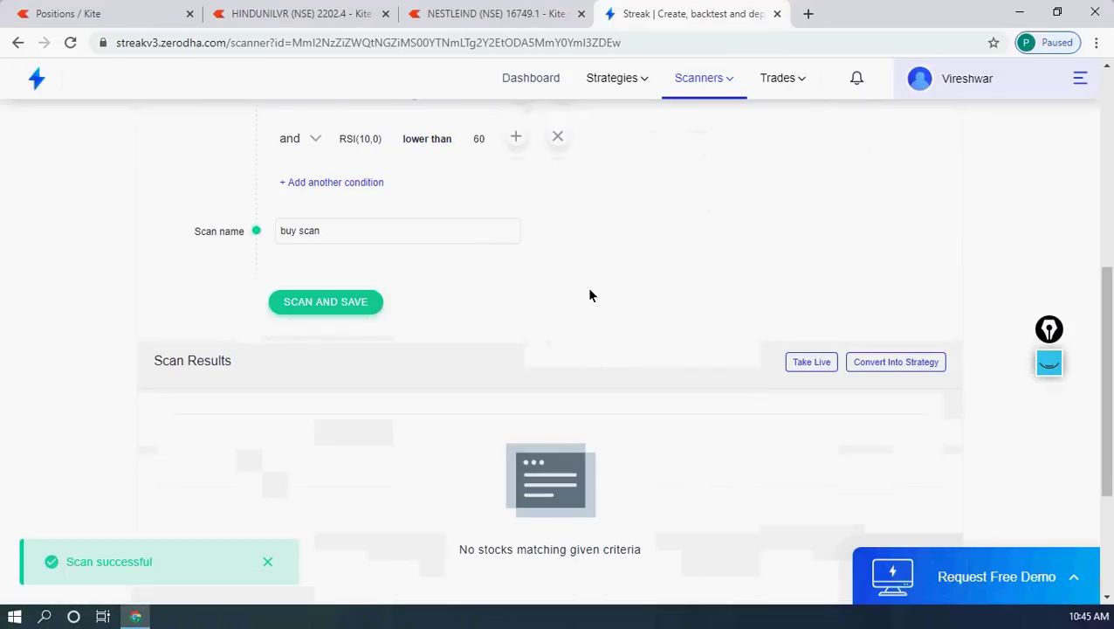
Review the moving average, Ichimoku and RSI conditions of the 5-minute buy scan and run and save it again.
scroll(589, 295, up, 1)
scroll(589, 295, up, 1)
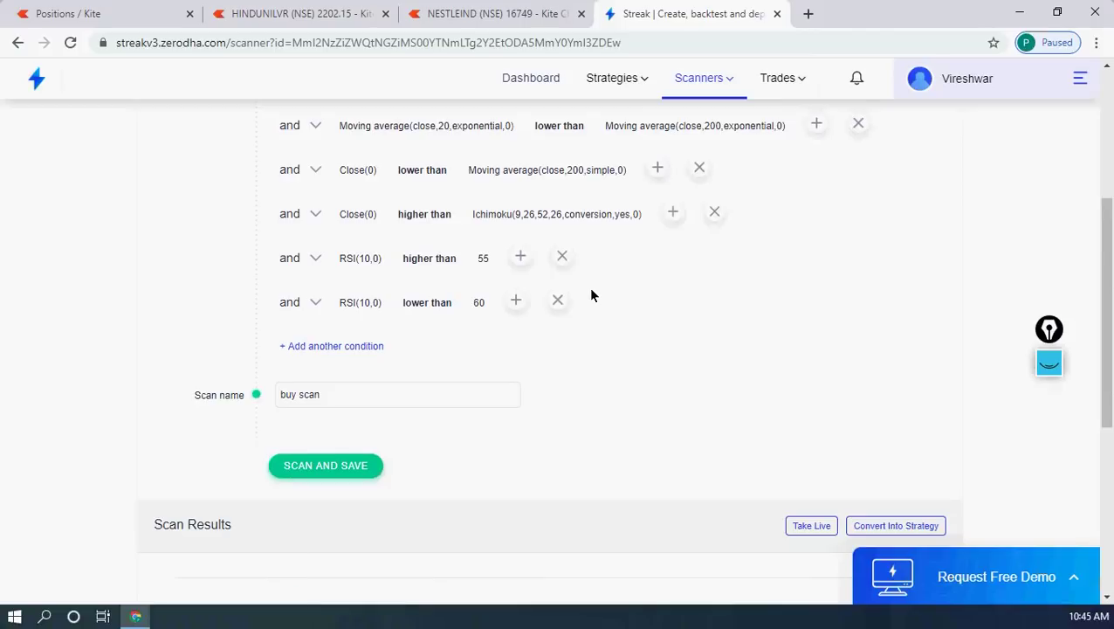
scroll(590, 295, up, 1)
scroll(591, 295, up, 1)
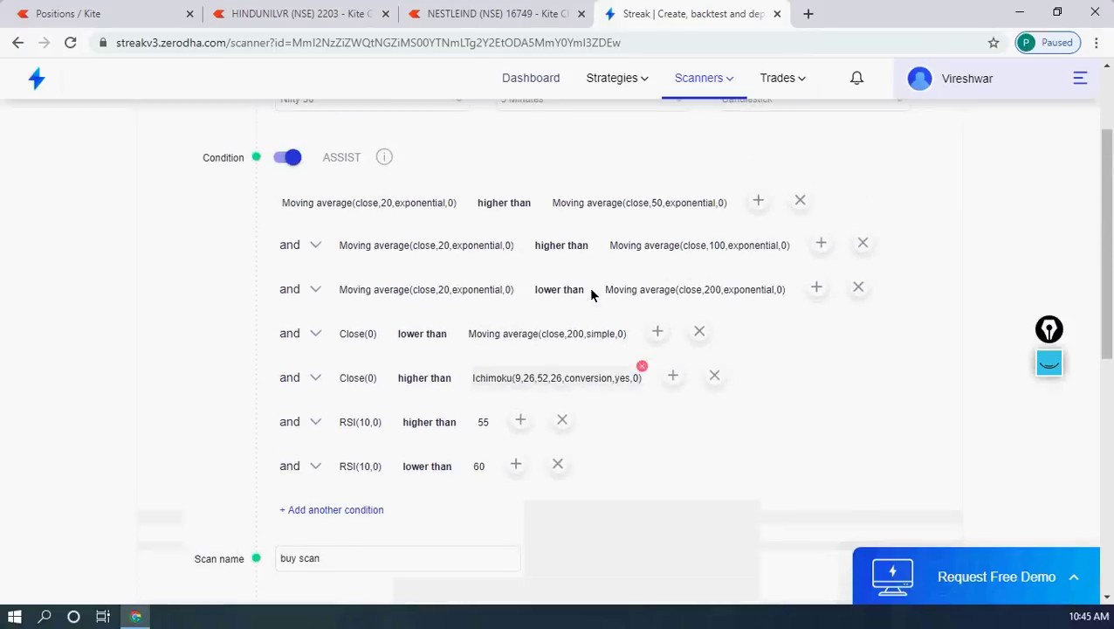
scroll(591, 296, down, 1)
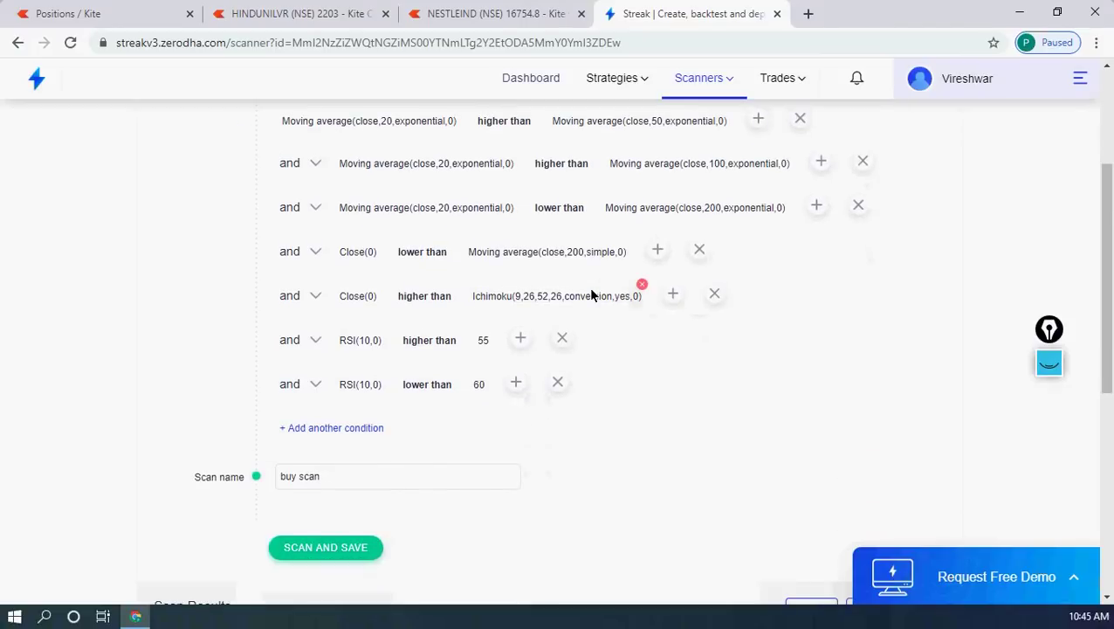
click(323, 548)
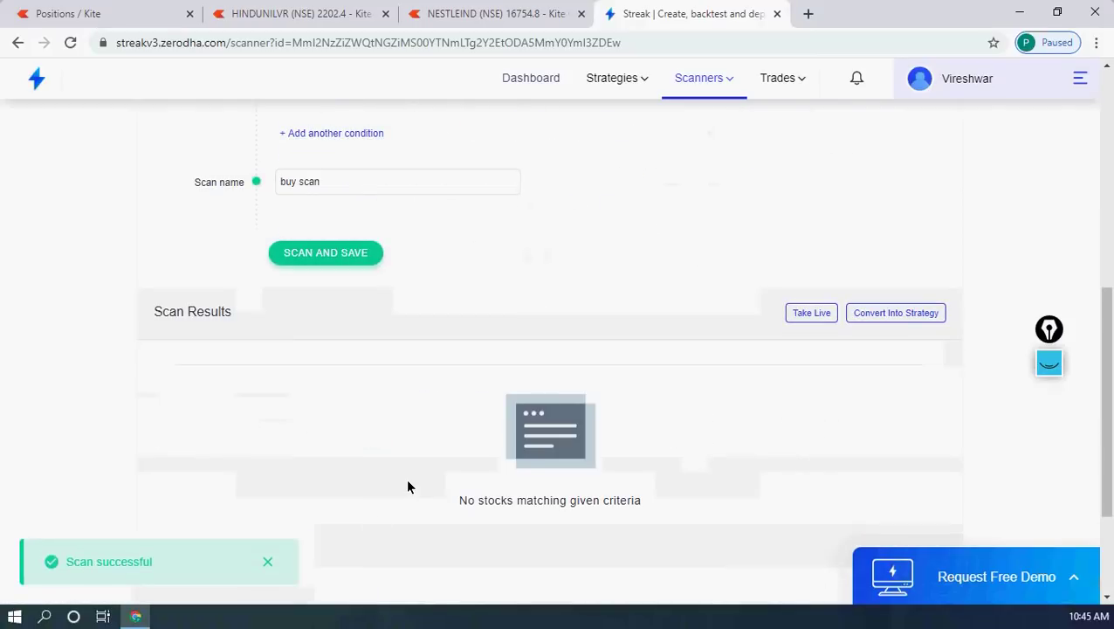
Set the comparators of the 20-versus-50 and 20-versus-100 exponential moving average conditions to lower than.
scroll(589, 259, up, 5)
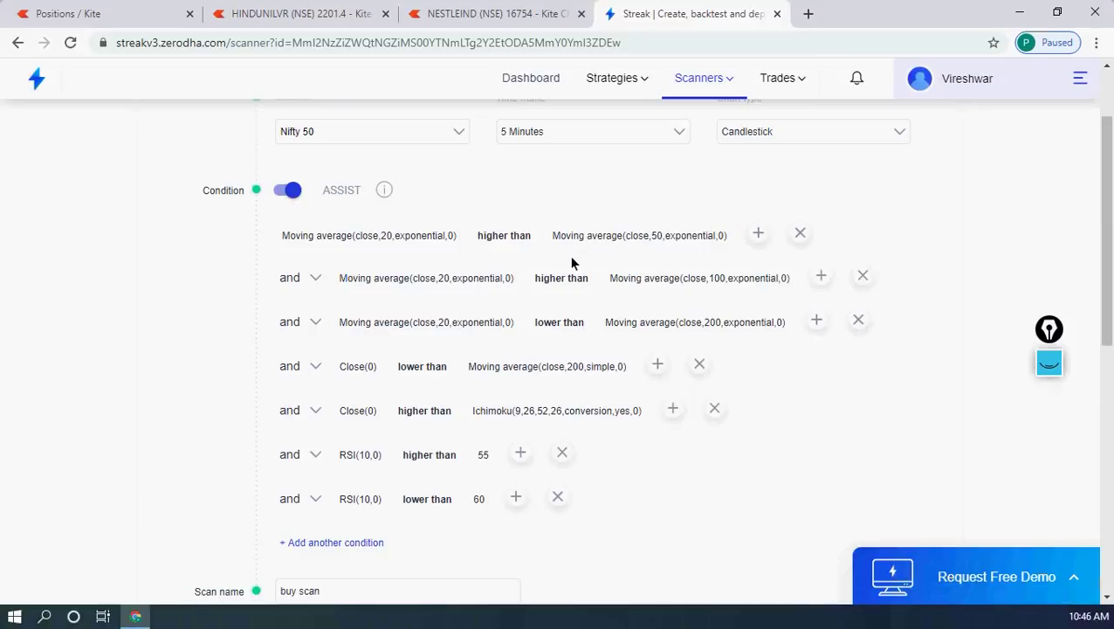
mouse_move(513, 241)
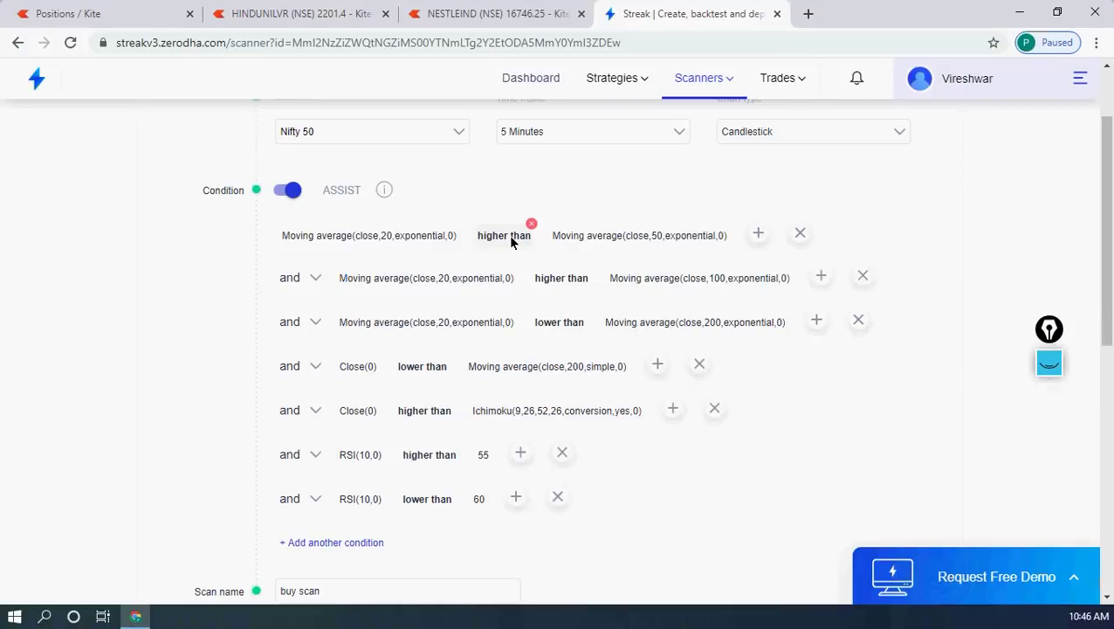
click(532, 221)
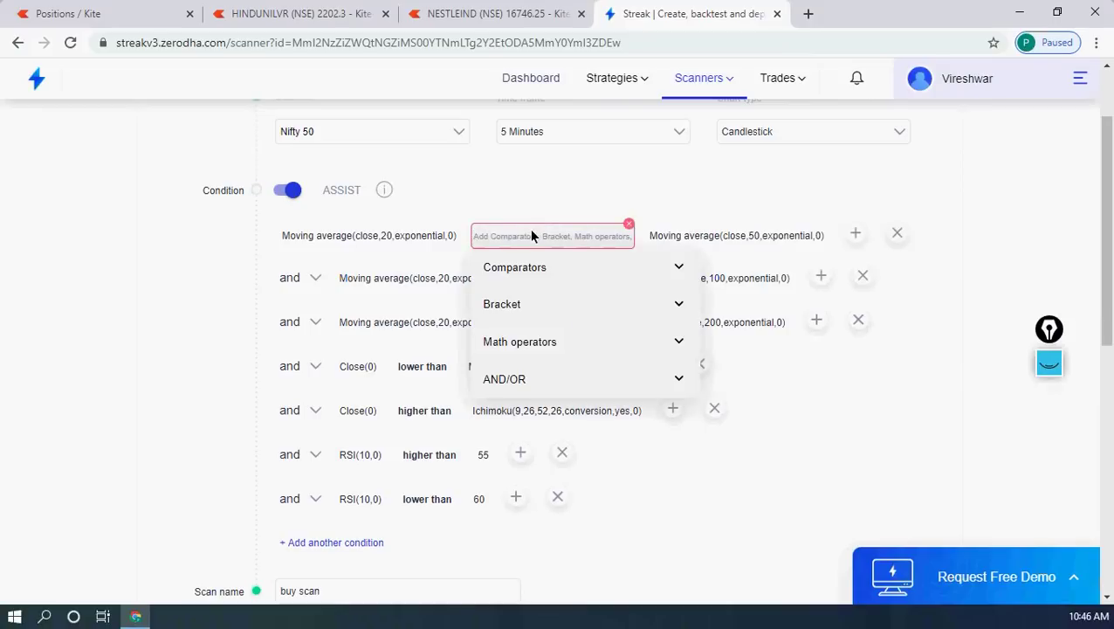
click(526, 260)
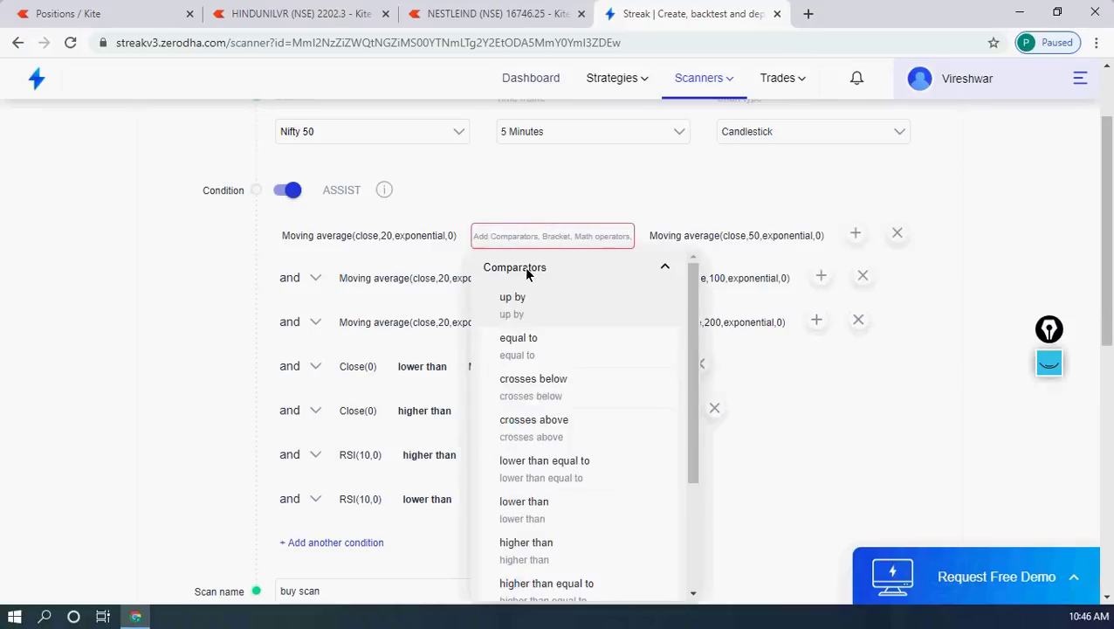
click(534, 508)
click(586, 264)
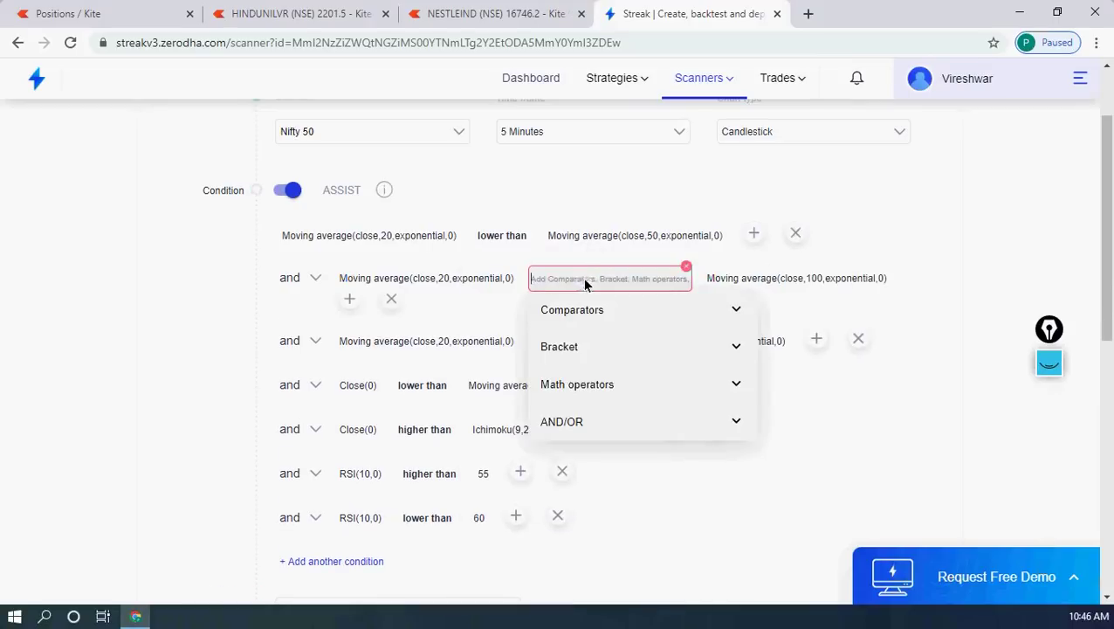
click(569, 311)
click(567, 542)
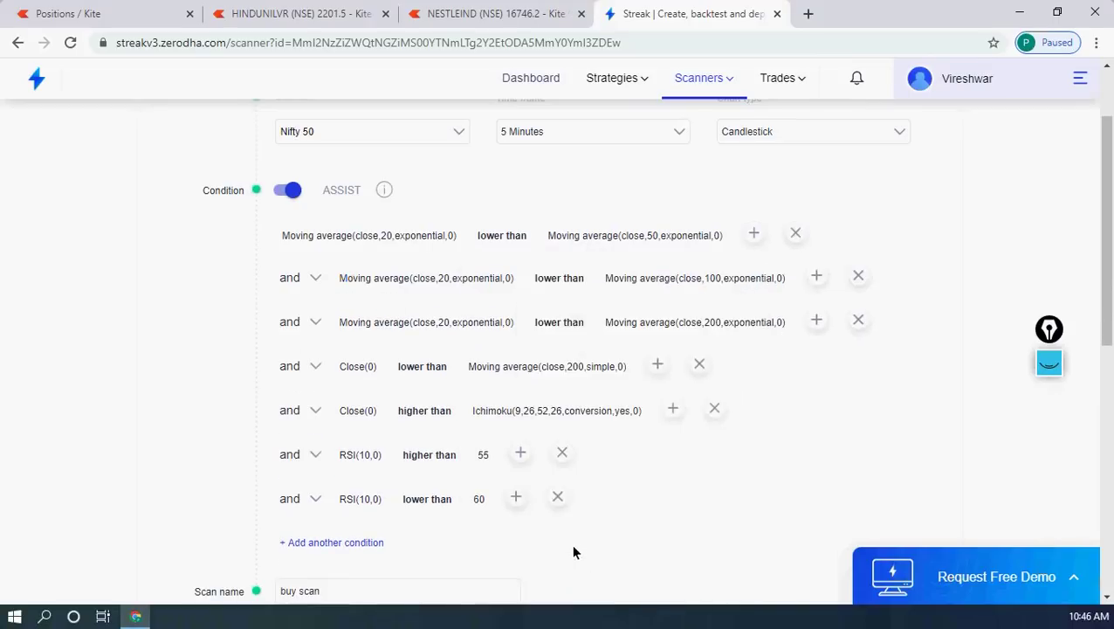
Set the comparator between the 20 and 200 exponential moving averages to higher than.
click(569, 321)
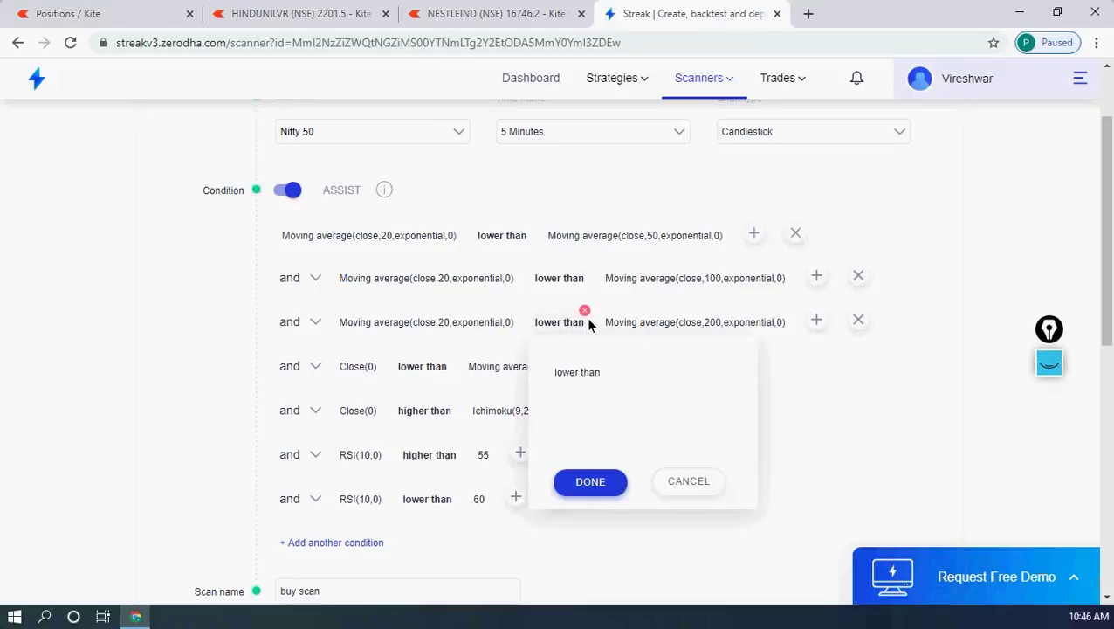
click(585, 310)
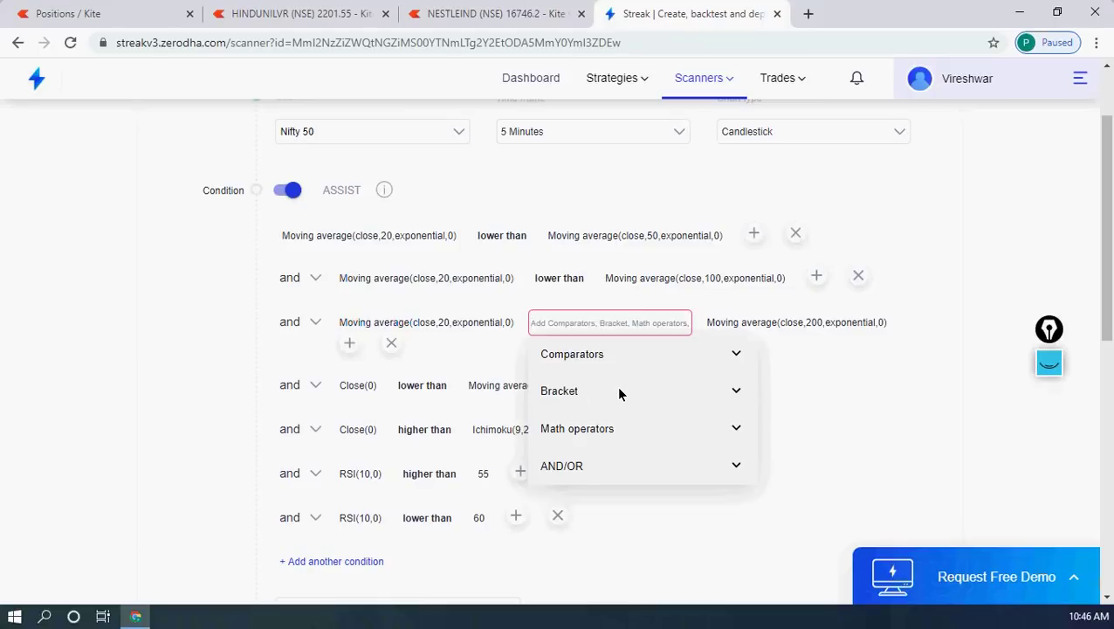
text(higher)
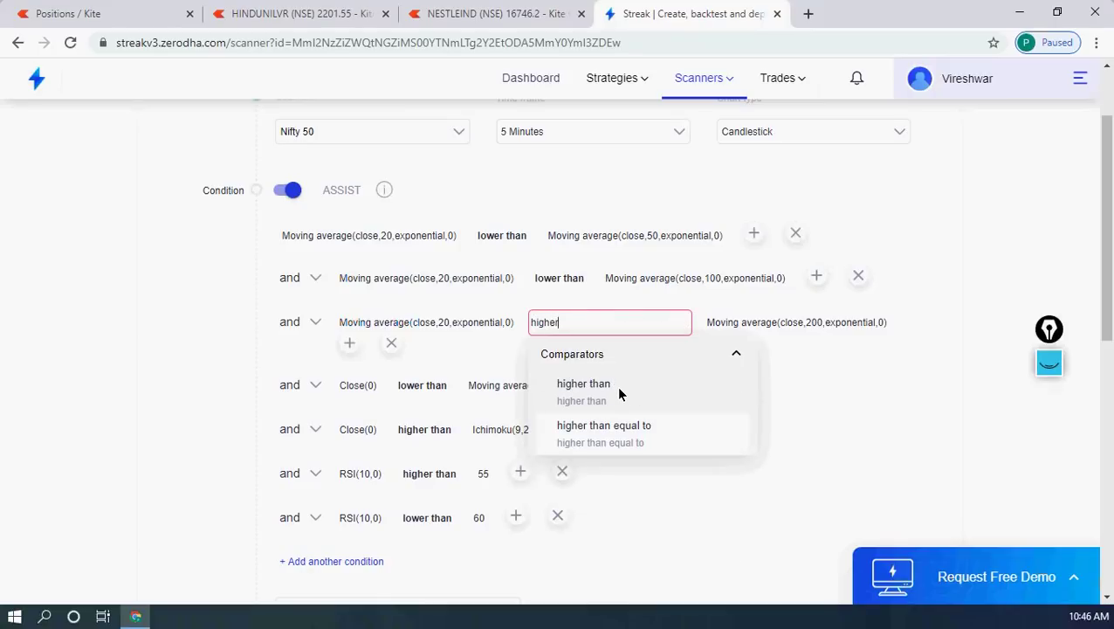
click(599, 392)
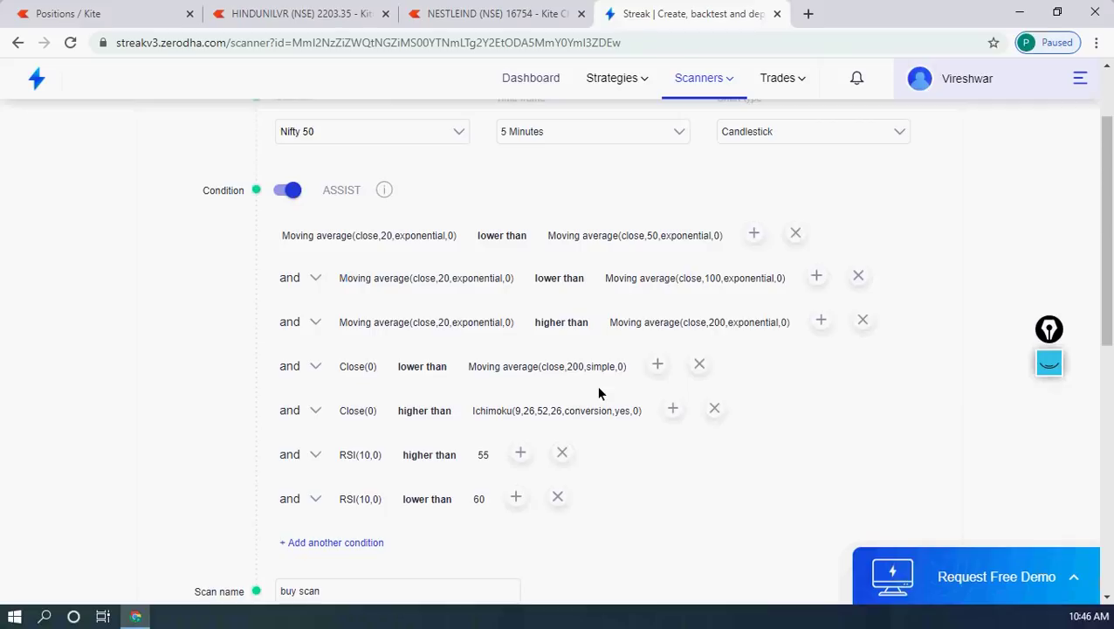
Require Close(0) to be higher than the 200 simple moving average and lower than the Ichimoku conversion line.
mouse_move(570, 423)
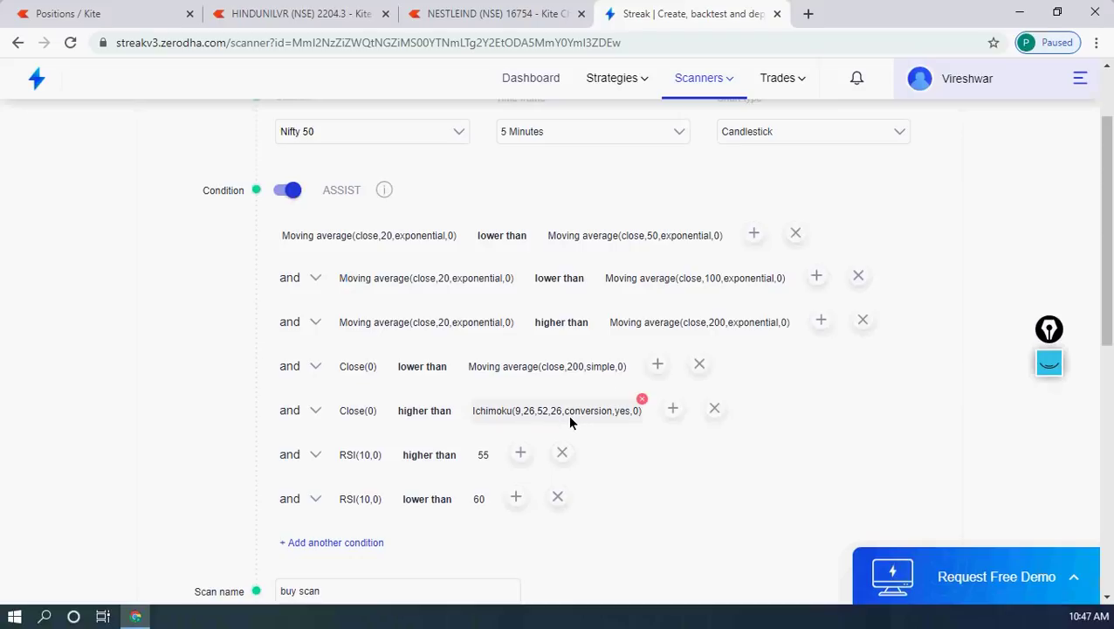
mouse_move(413, 370)
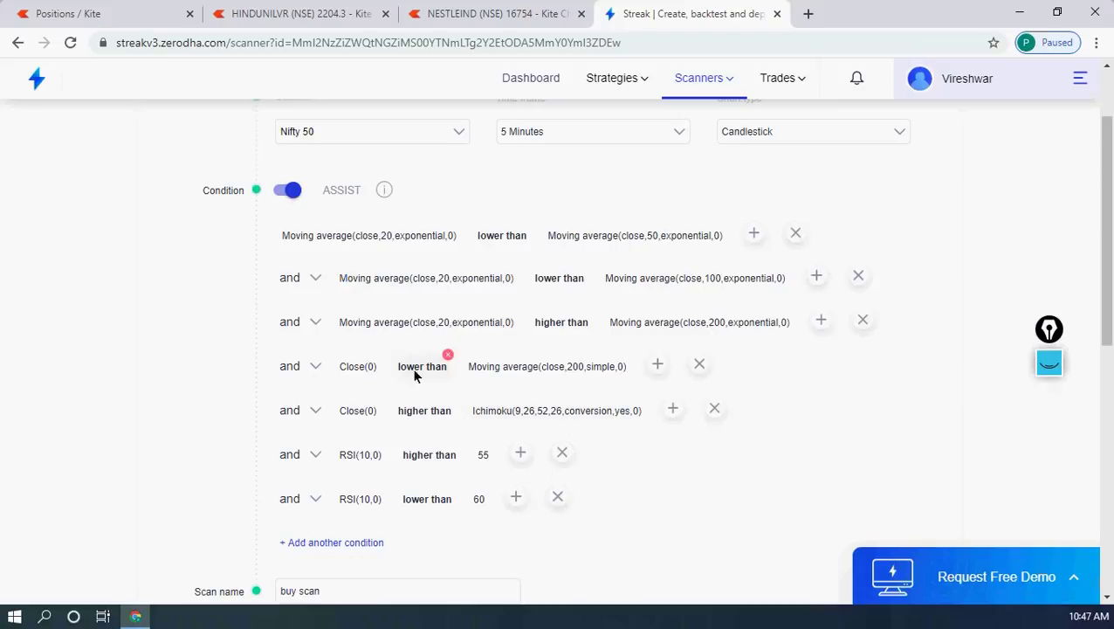
click(448, 355)
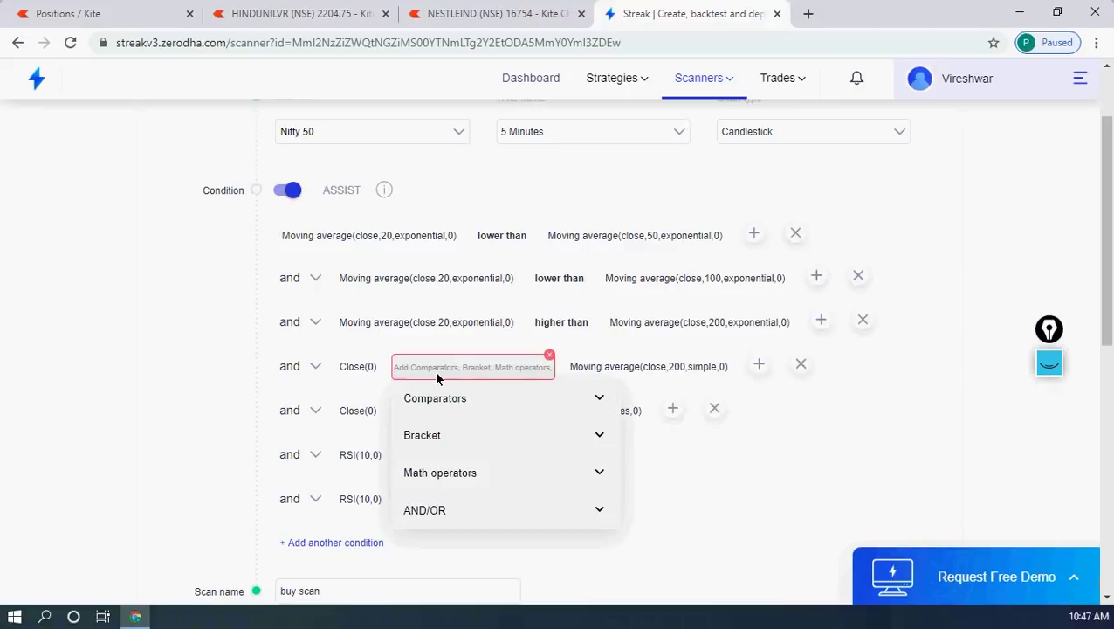
text(higher than)
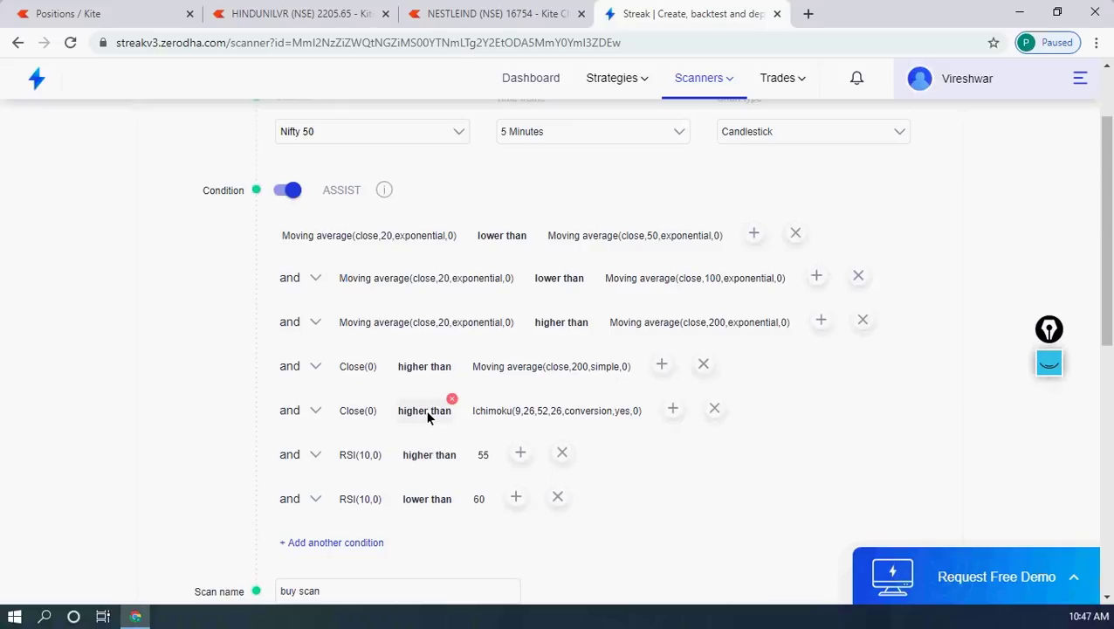
click(452, 403)
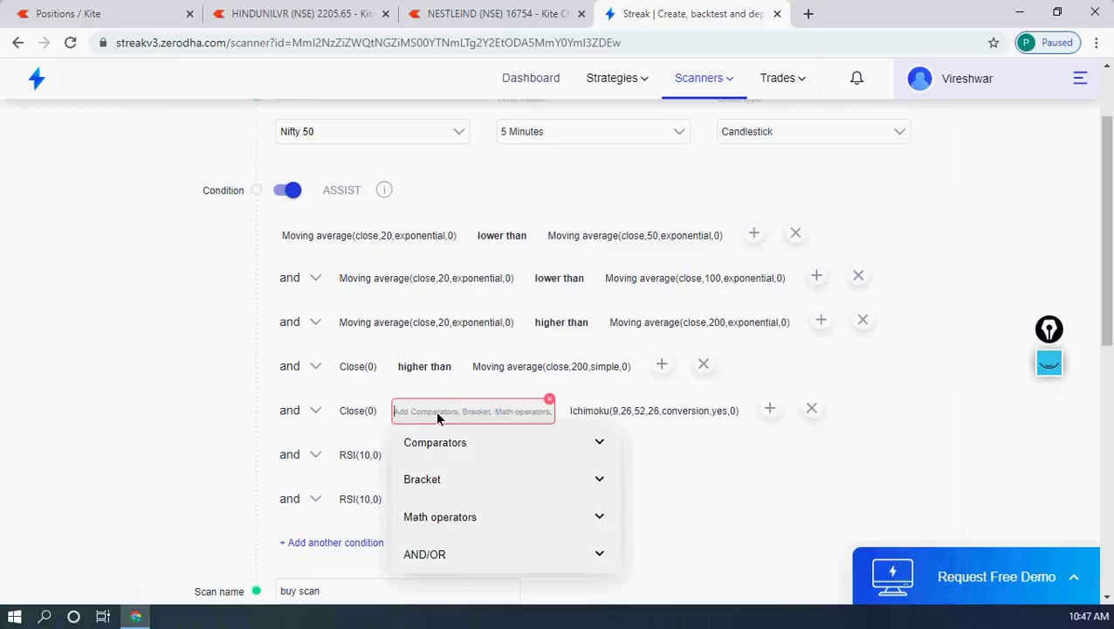
text(lower)
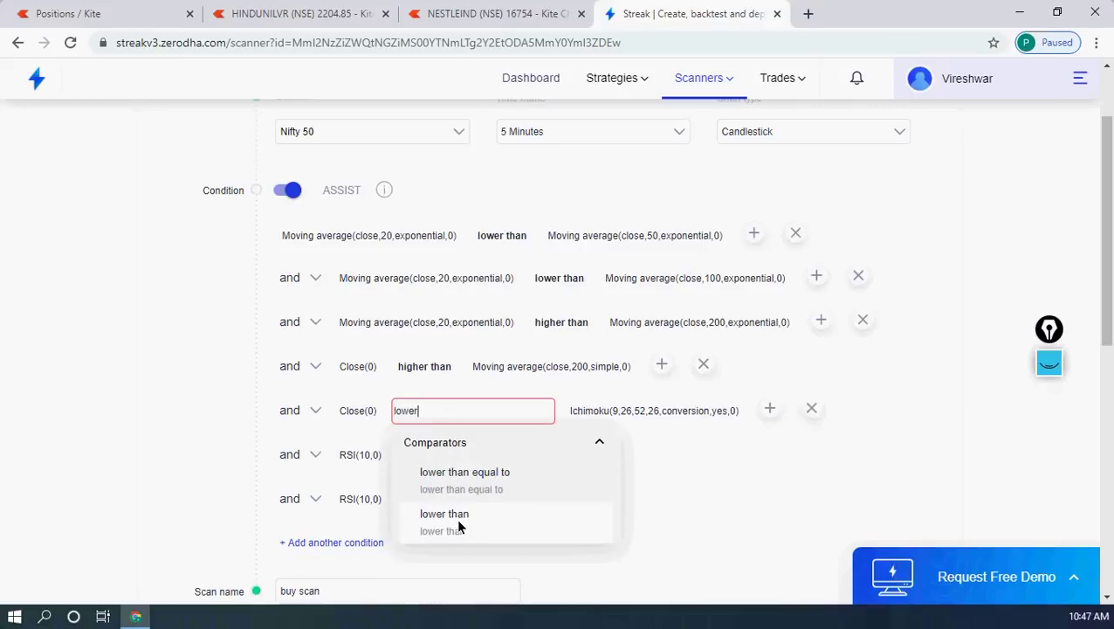
click(458, 524)
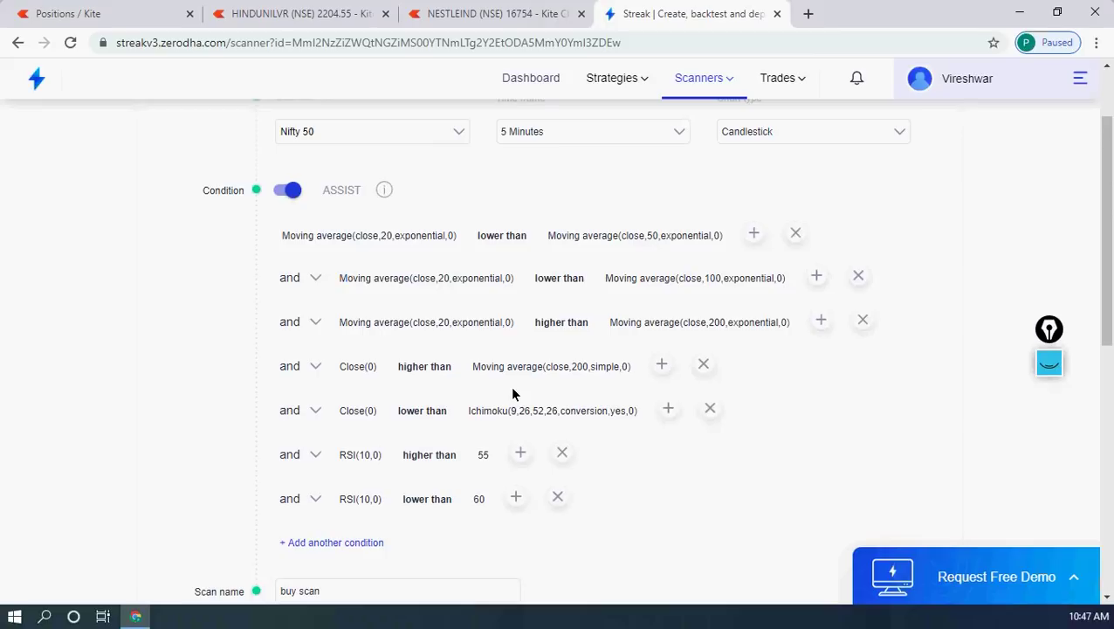
drag(342, 410, 431, 401)
Set the comparator of the RSI condition with the 55 threshold to lower than.
click(485, 456)
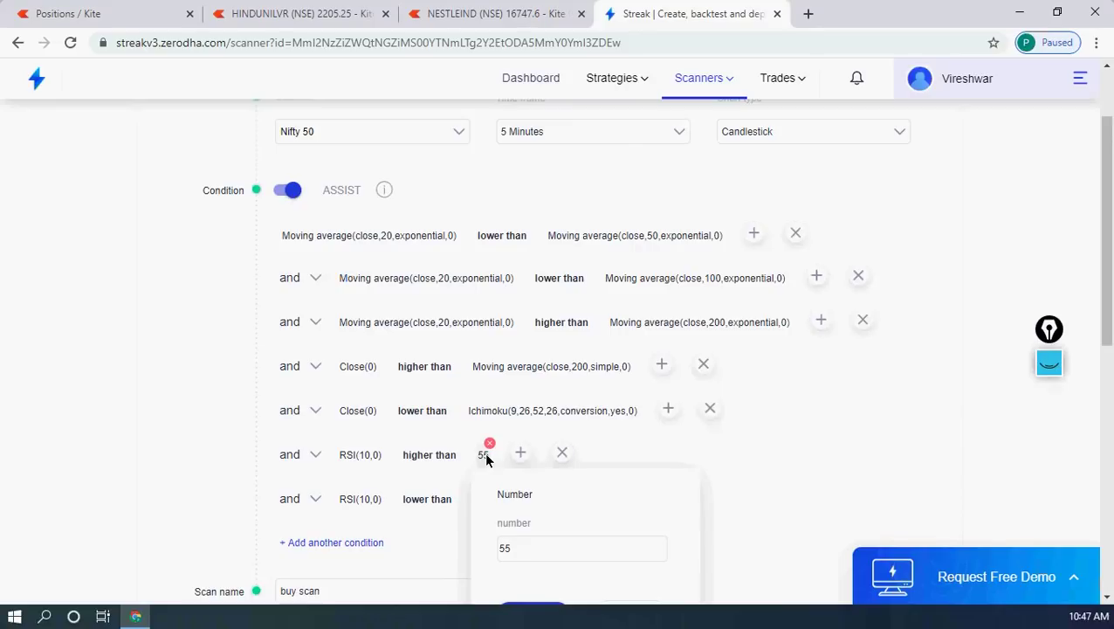
click(438, 460)
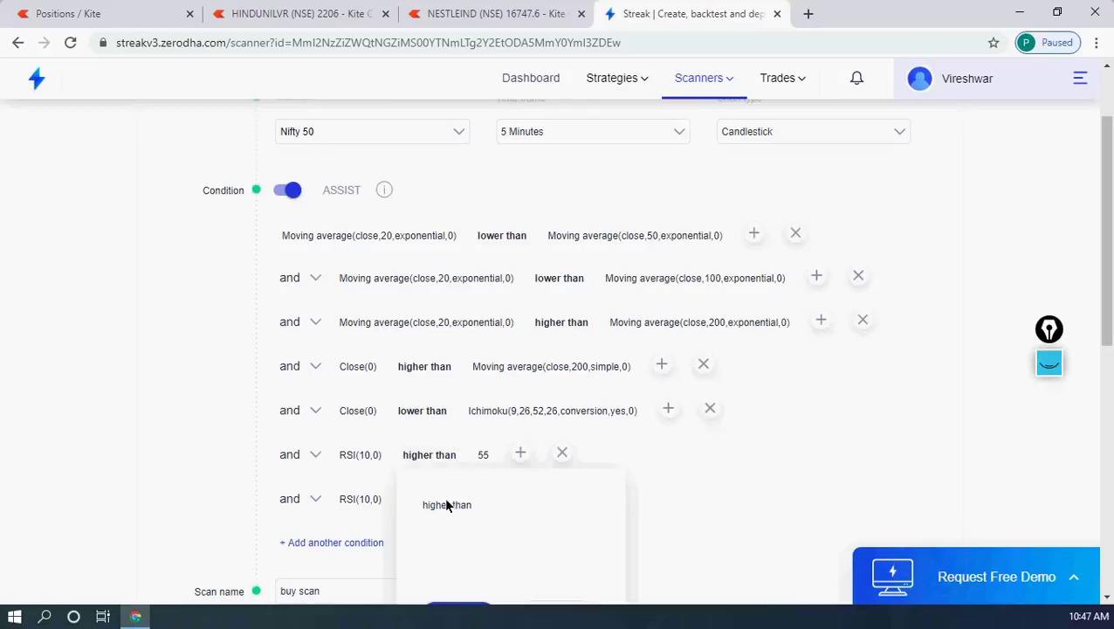
click(456, 442)
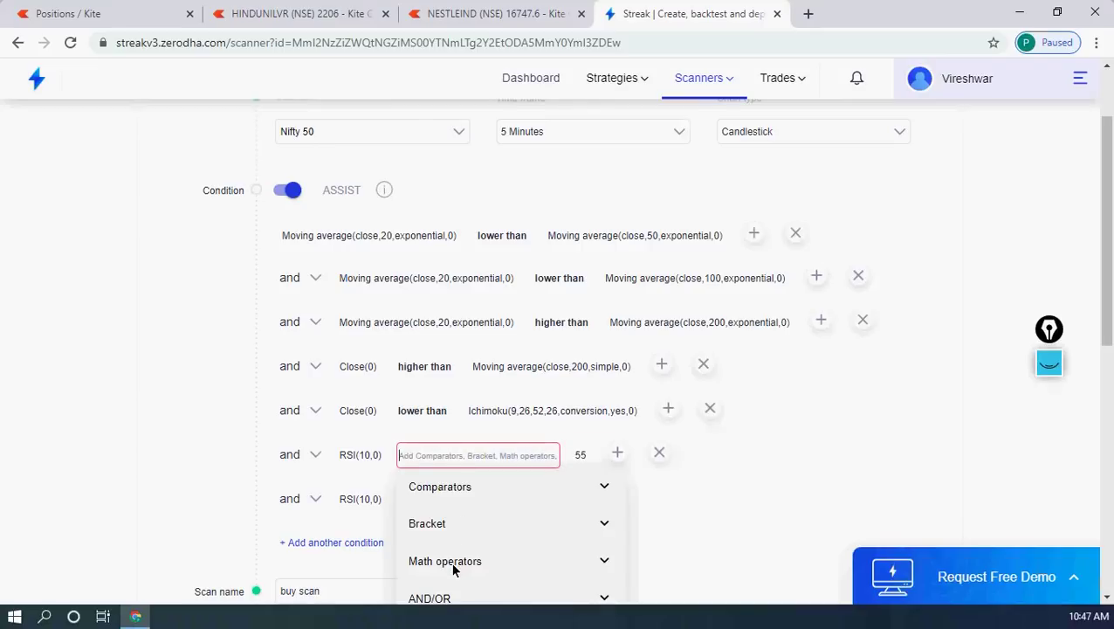
click(451, 482)
drag(614, 507, 615, 594)
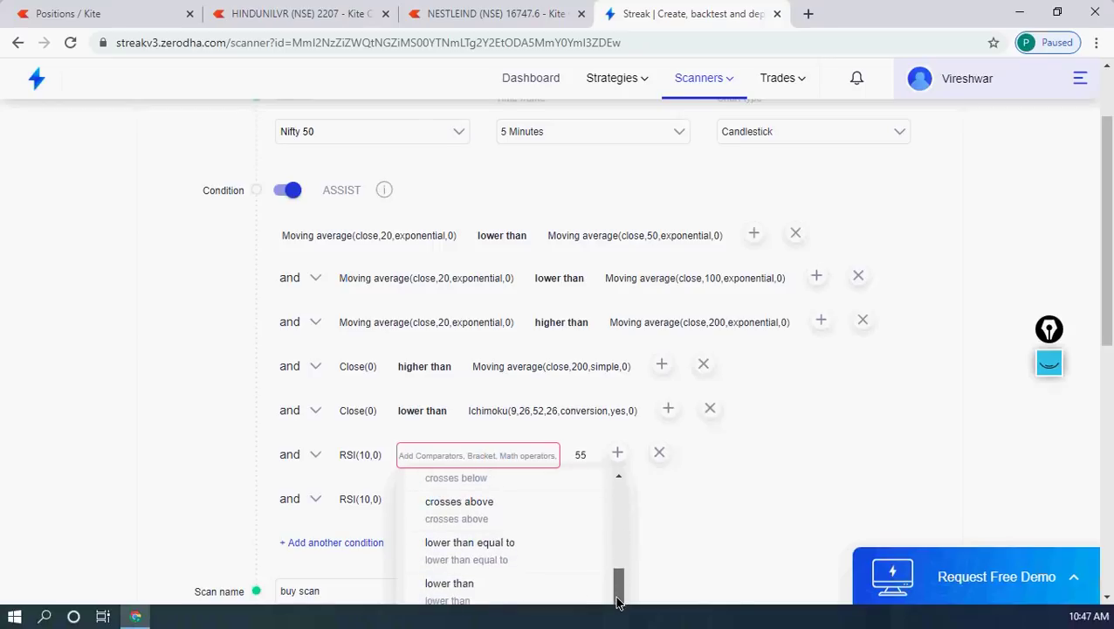
click(449, 583)
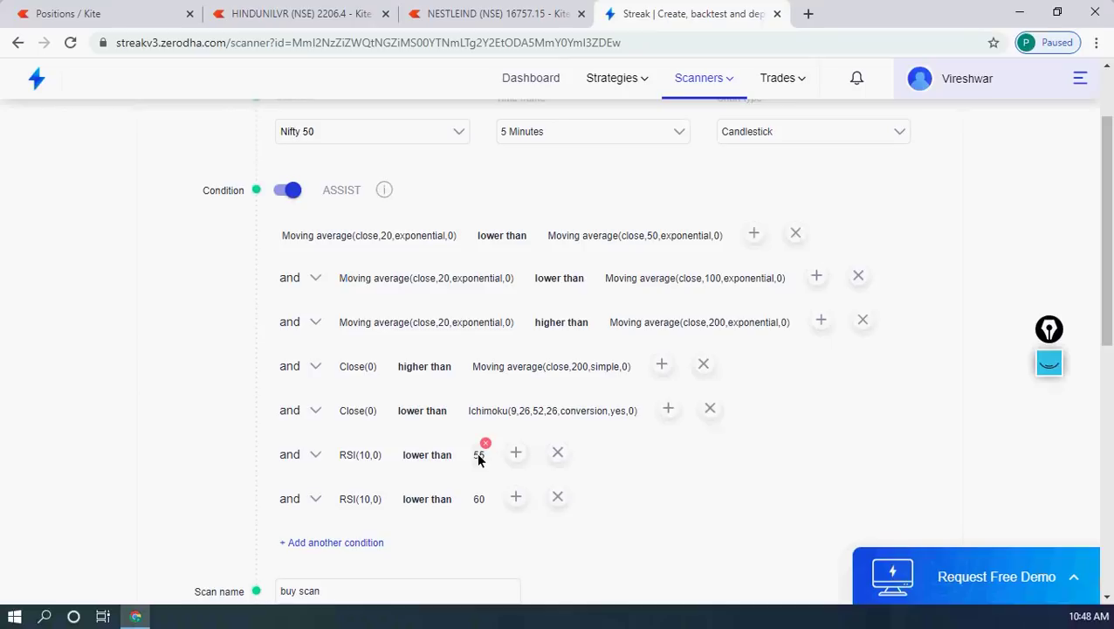
click(478, 456)
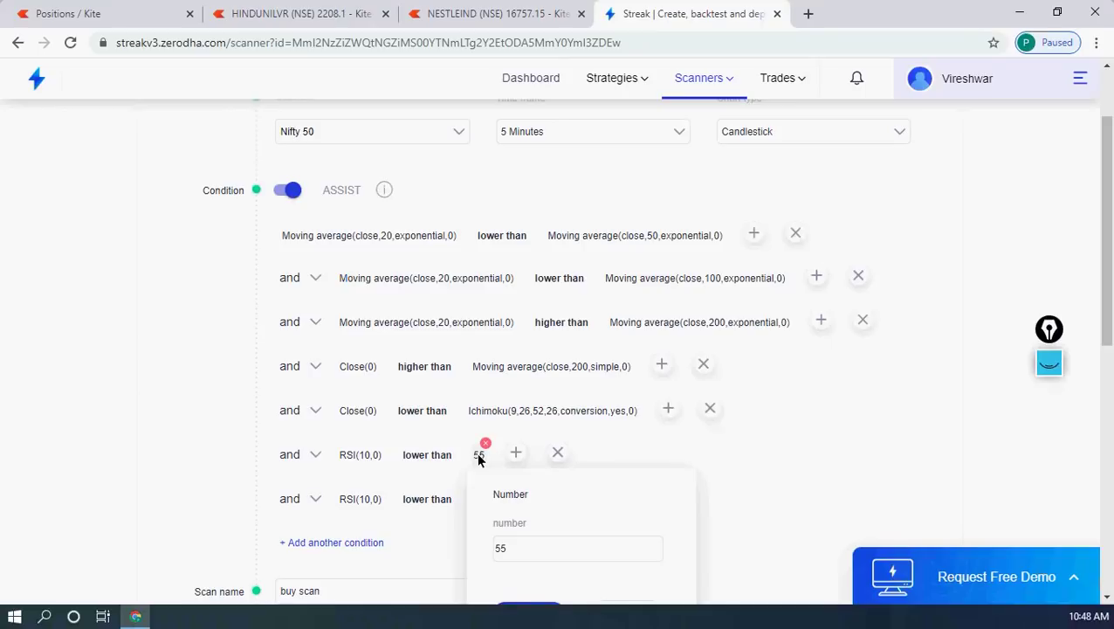
double_click(495, 550)
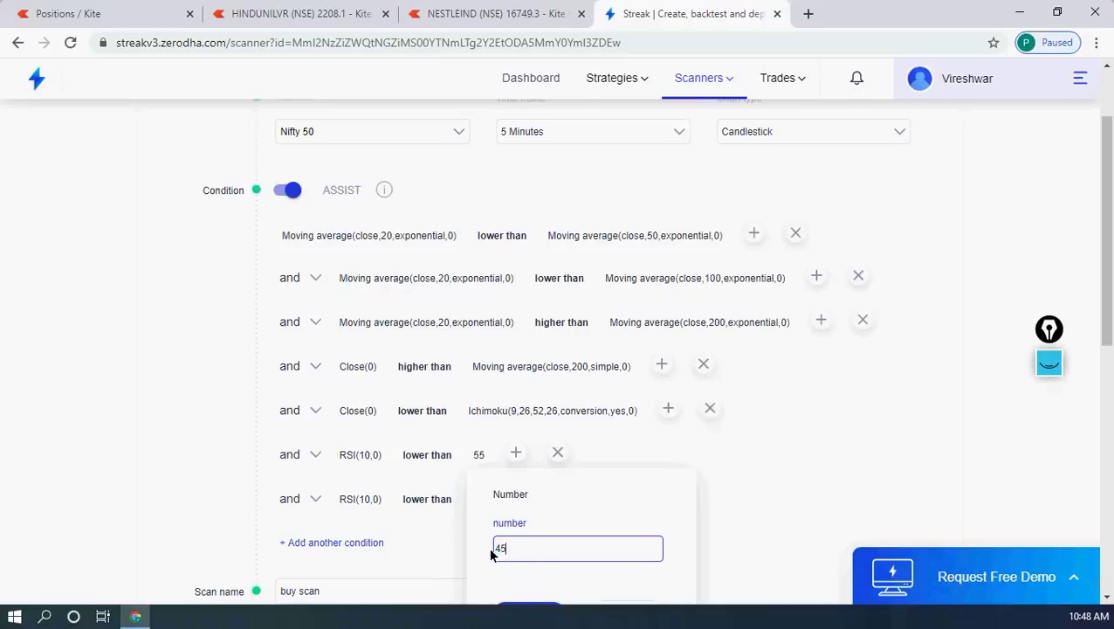
drag(1105, 241, 1110, 299)
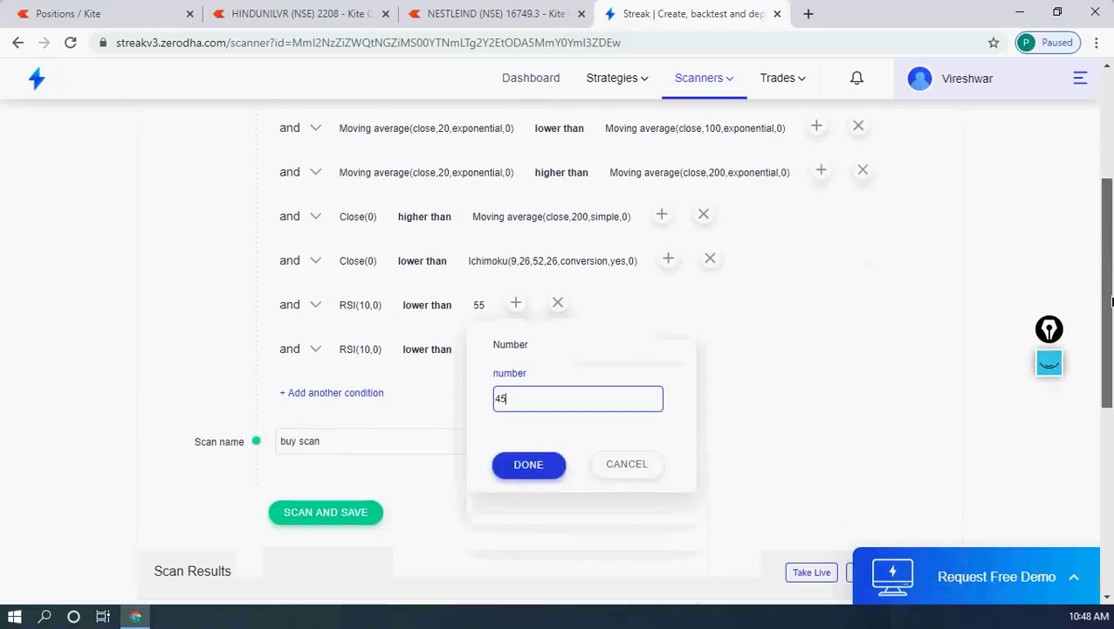
key(Escape)
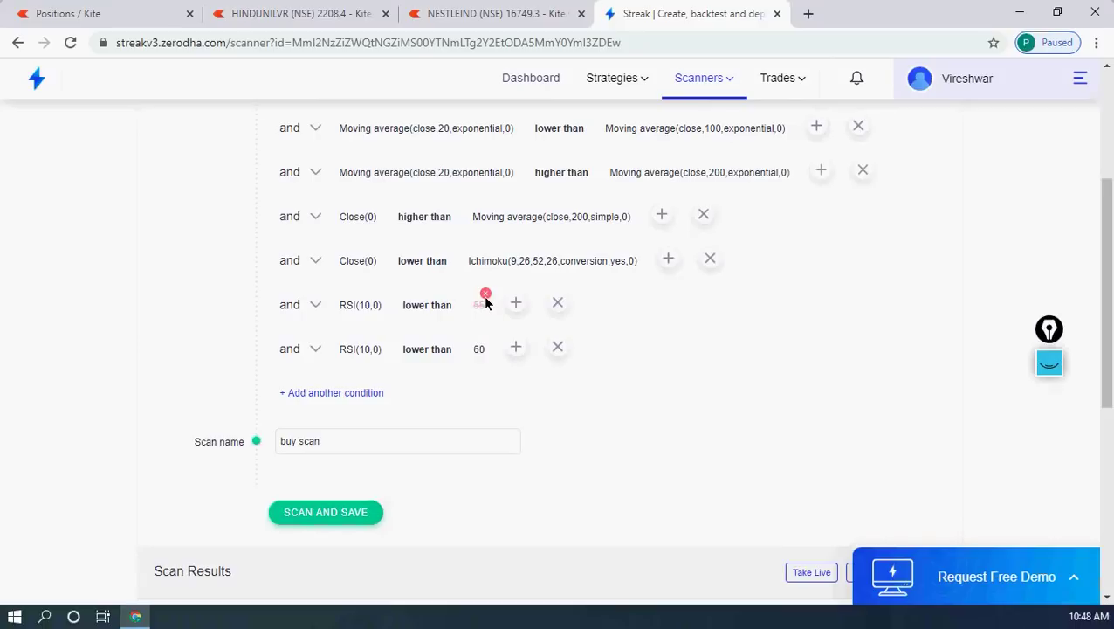
Remove the 55 threshold from the first RSI condition and look through the indicators that could replace it.
click(486, 296)
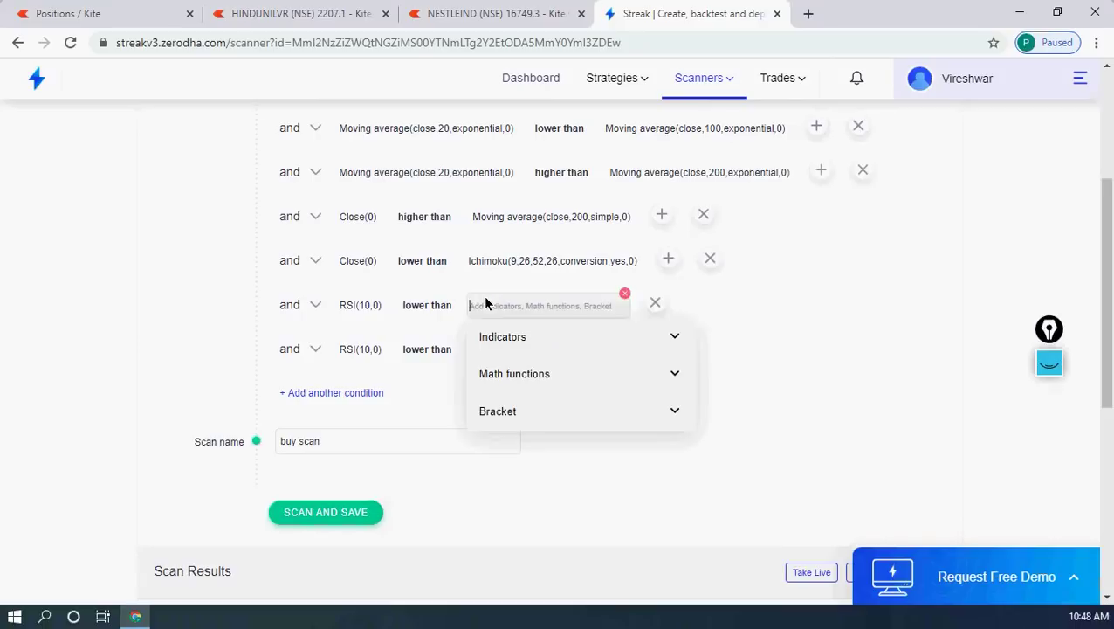
click(524, 337)
scroll(548, 541, down, 2)
scroll(548, 541, up, 2)
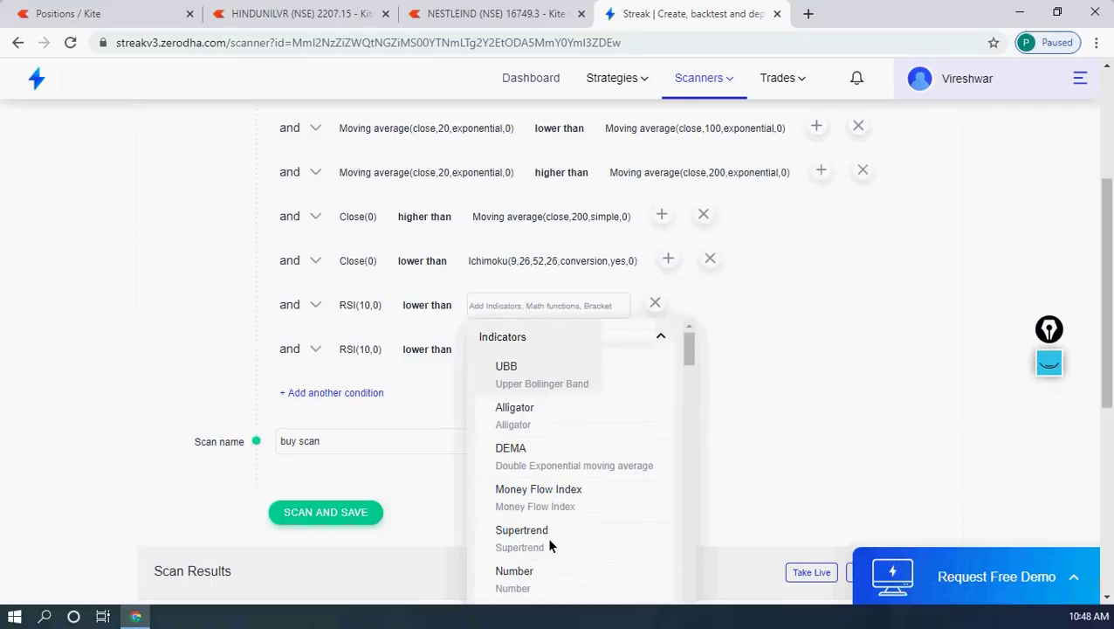
drag(1109, 299, 1109, 328)
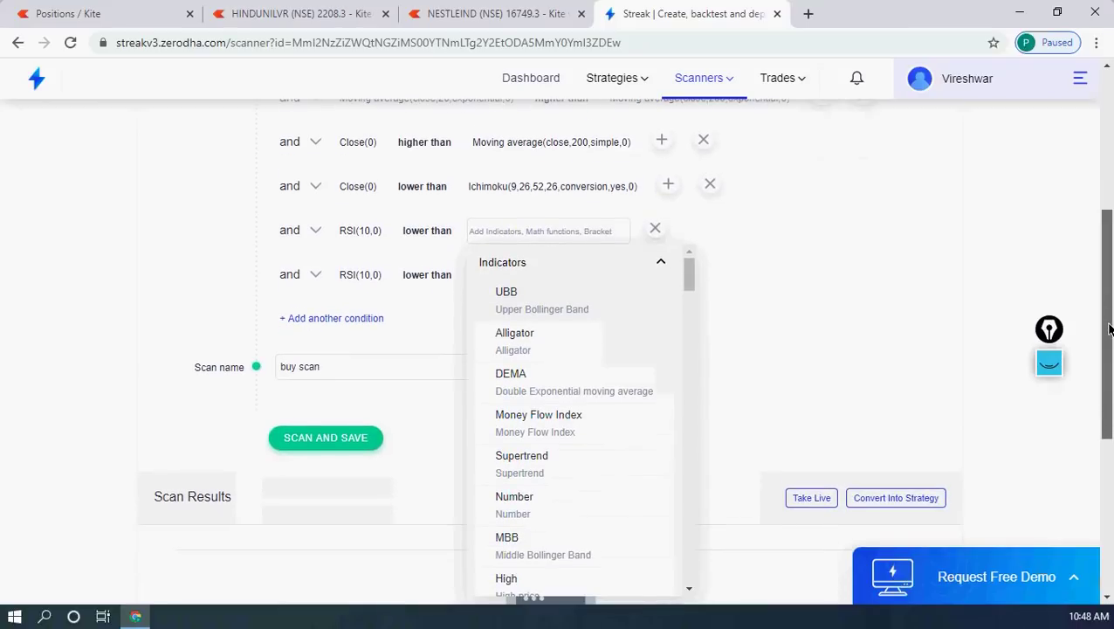
scroll(707, 452, up, 1)
click(707, 452)
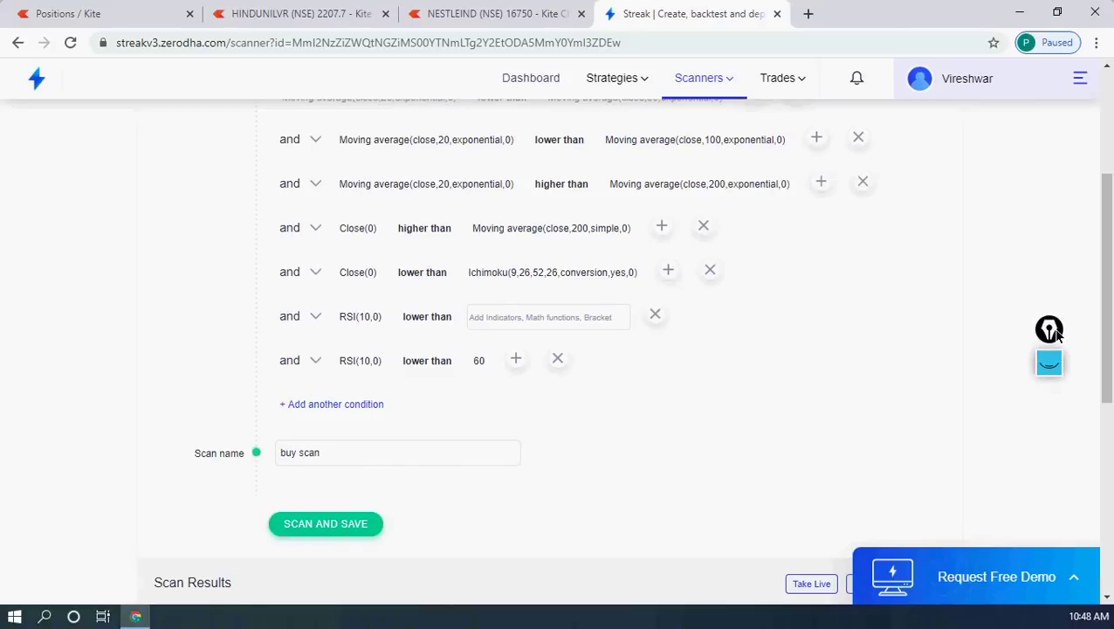
Sketch two horizontal levels and a falling line bouncing off the lower one, label the bounce 40 and 45, and hide the ink.
click(1048, 362)
mouse_move(1049, 412)
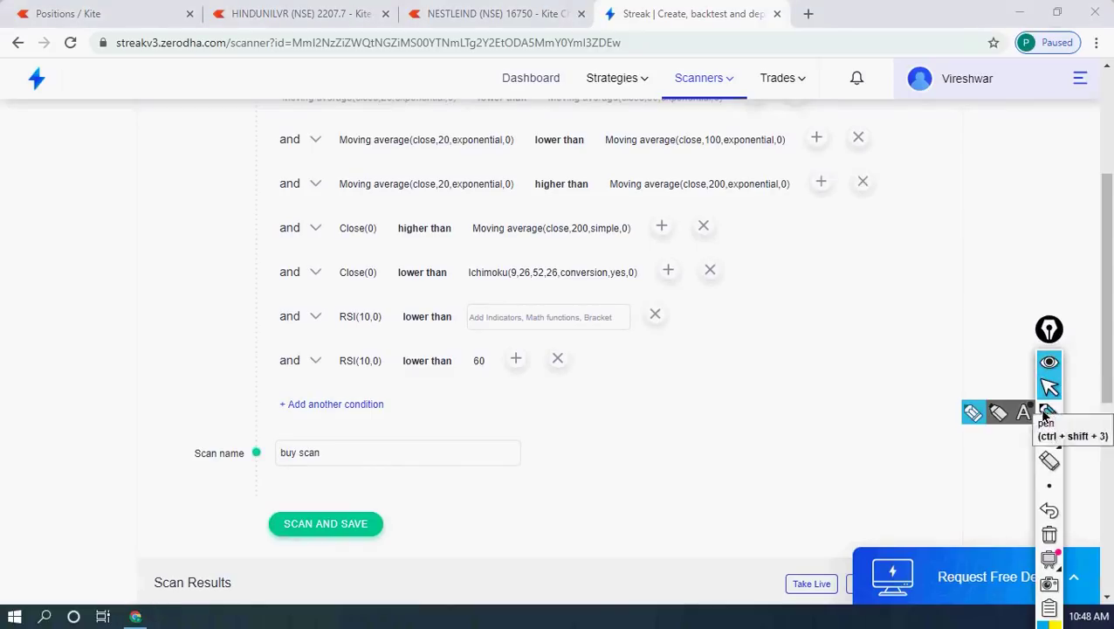
click(971, 415)
drag(585, 335, 948, 335)
drag(601, 467, 1013, 482)
mouse_move(623, 243)
mouse_down()
mouse_move(738, 476)
mouse_move(800, 459)
mouse_up()
mouse_move(740, 478)
mouse_down()
mouse_move(783, 417)
mouse_move(808, 419)
mouse_move(806, 450)
mouse_move(837, 505)
mouse_up()
drag(819, 467, 835, 509)
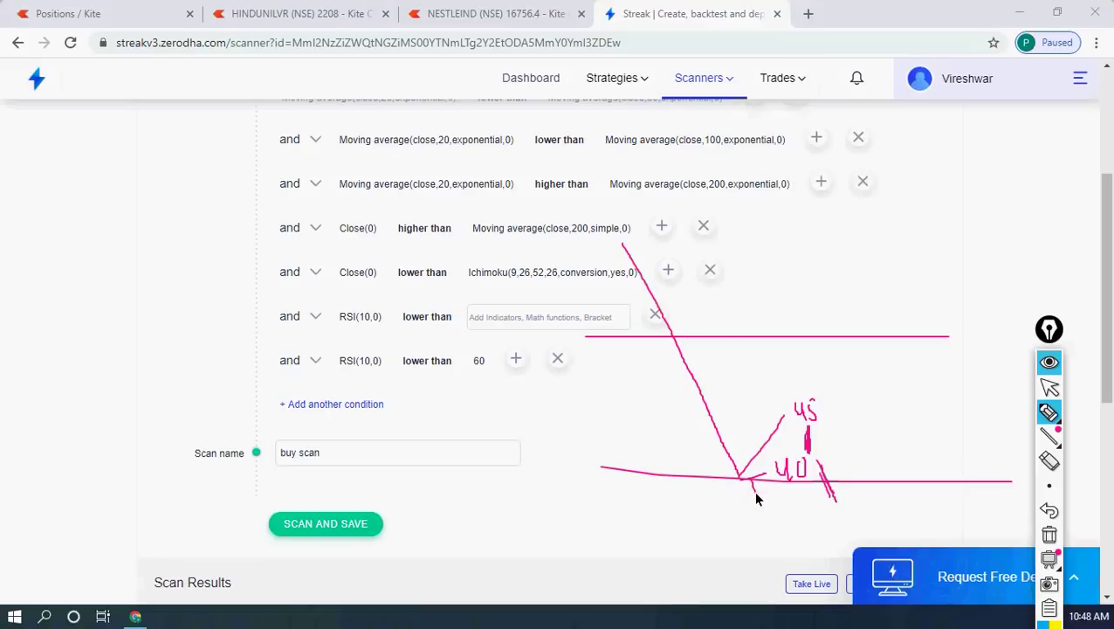
mouse_move(748, 486)
mouse_down()
mouse_move(755, 501)
mouse_move(771, 498)
mouse_up()
click(1049, 361)
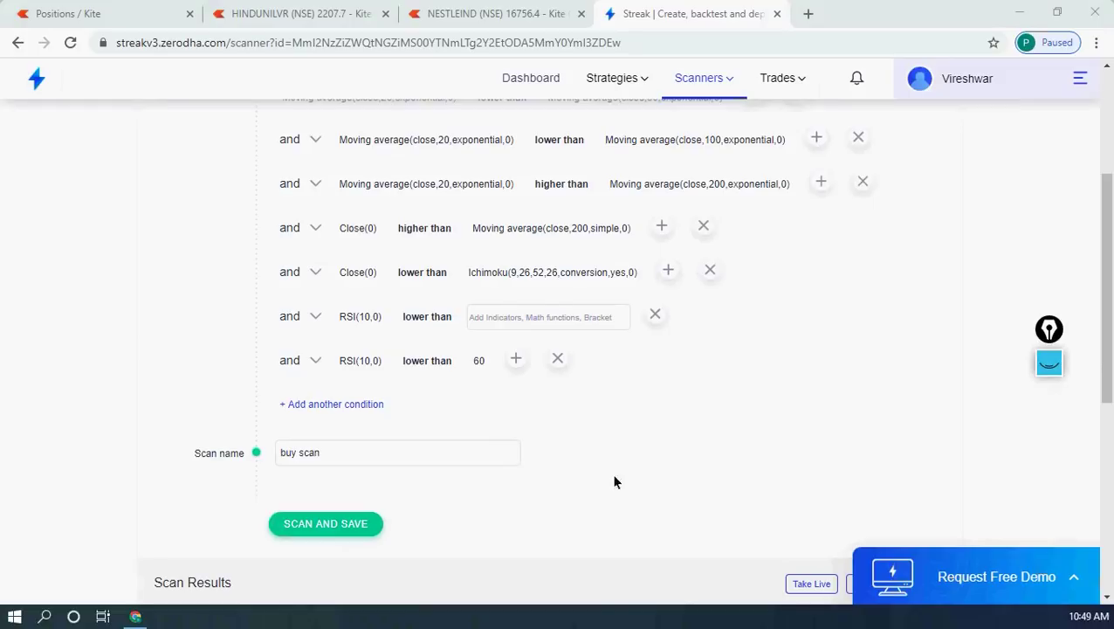
Set the threshold of the first RSI condition to 45 and that of the second RSI condition to 40.
click(493, 318)
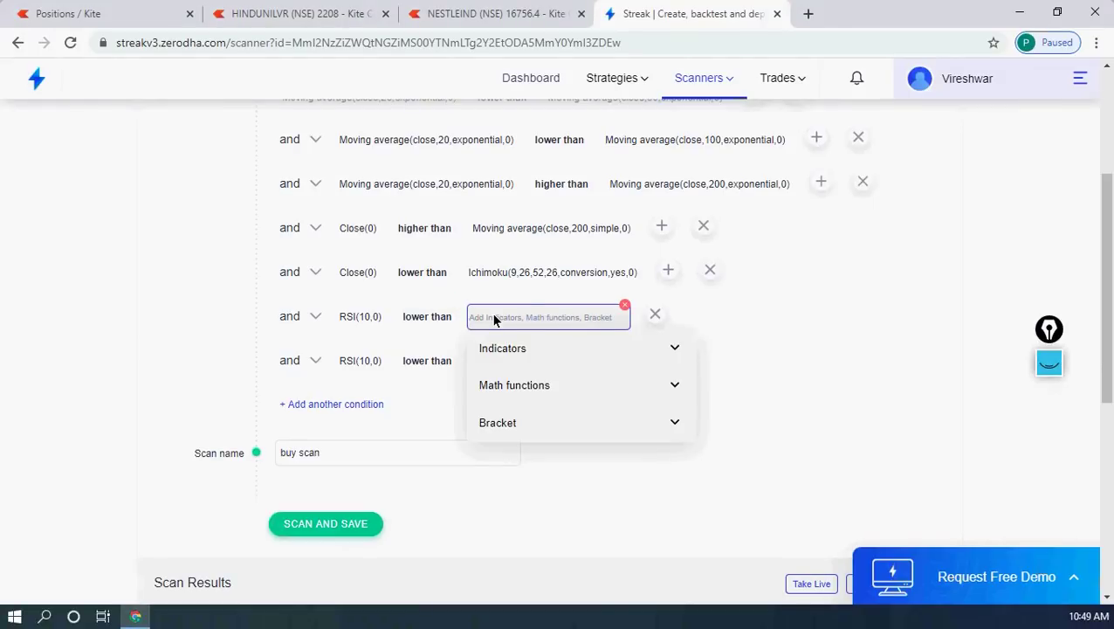
text(45)
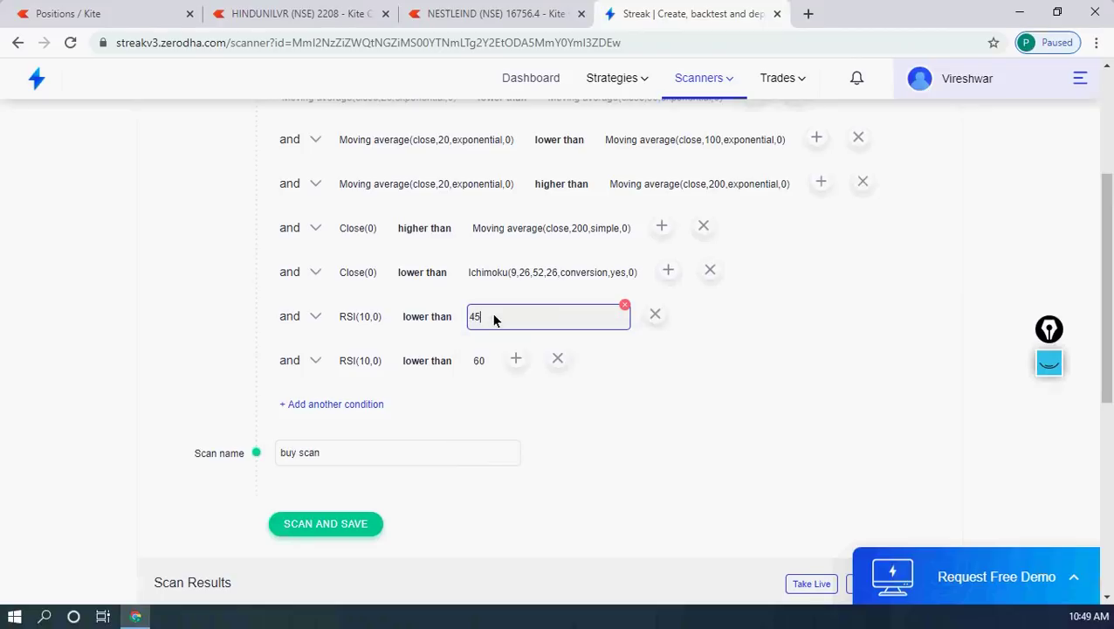
click(732, 441)
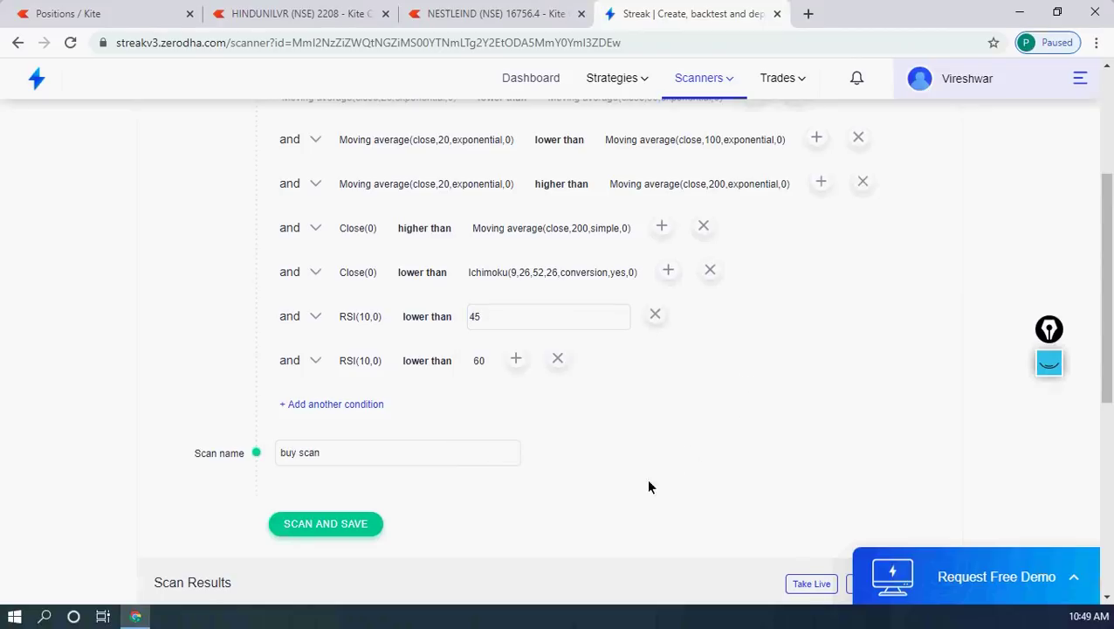
click(480, 361)
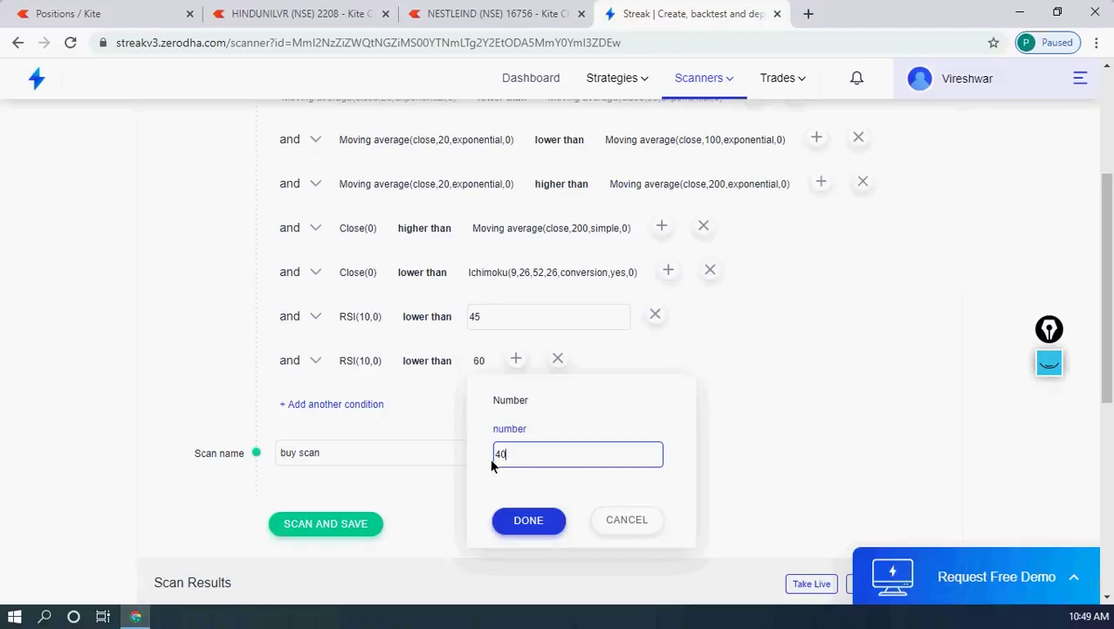
click(818, 483)
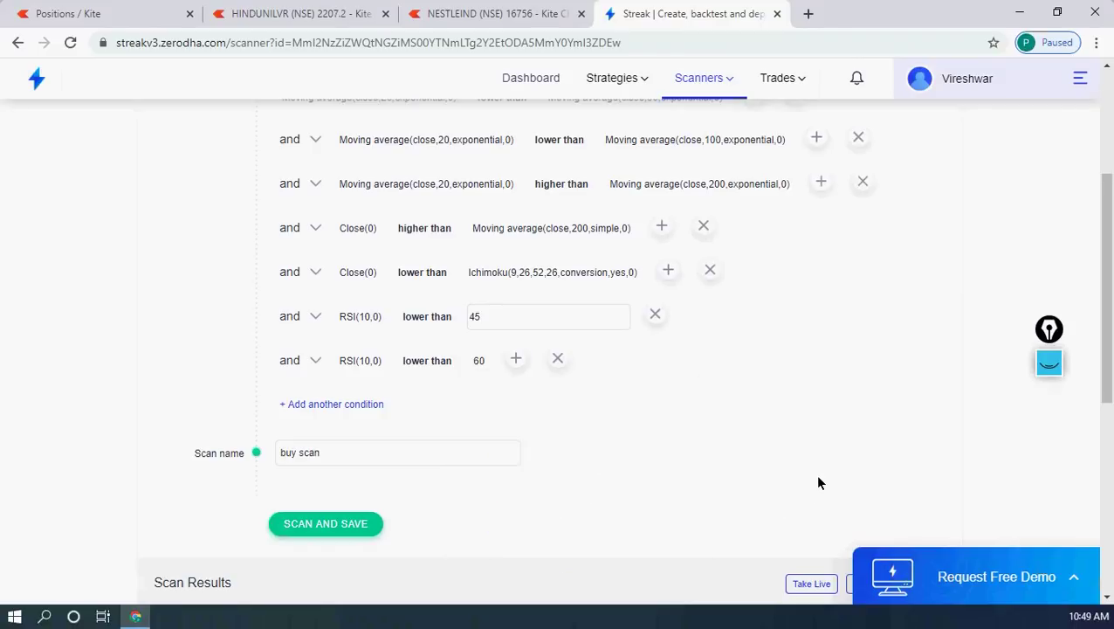
click(478, 359)
text(40)
click(528, 519)
Try to run and save the buy scan with the new RSI thresholds.
scroll(1100, 267, down, 1)
scroll(1105, 261, up, 1)
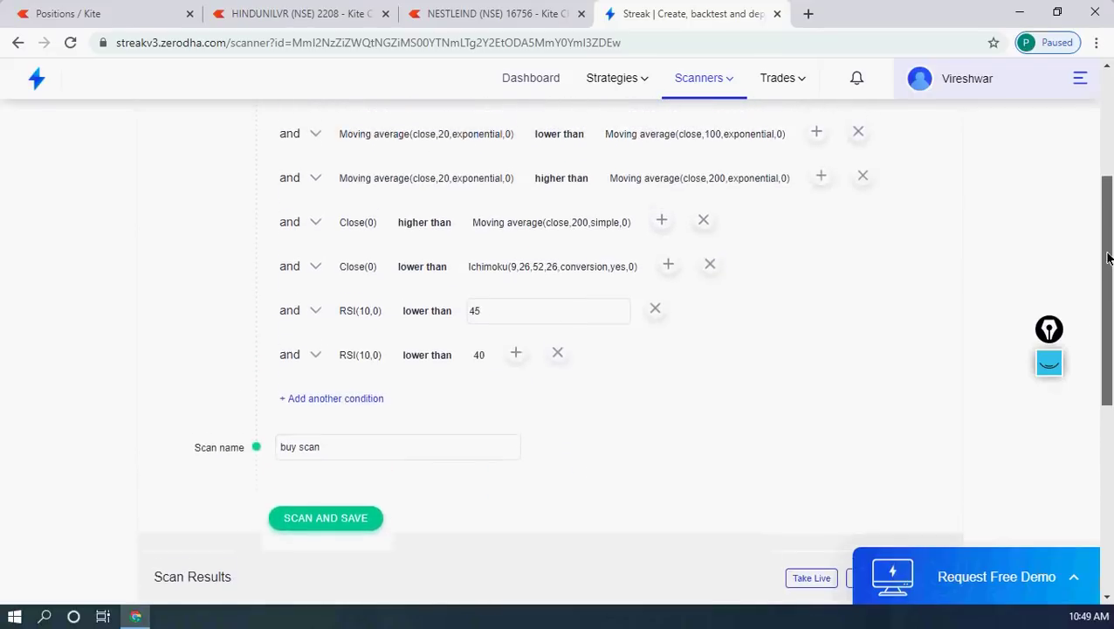
drag(1107, 258, 1107, 241)
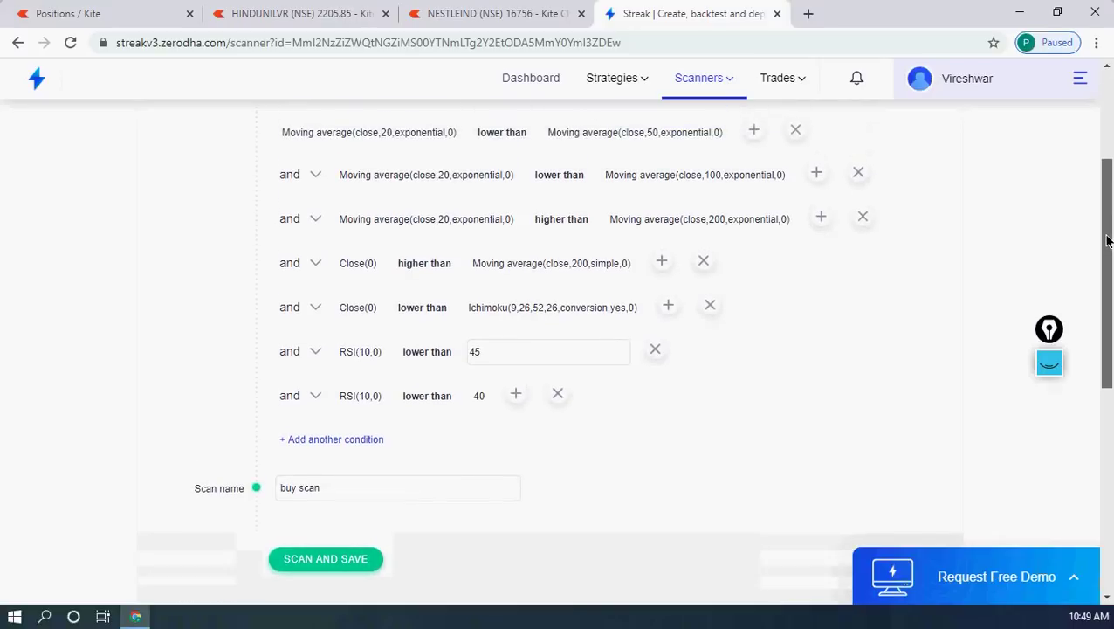
click(332, 559)
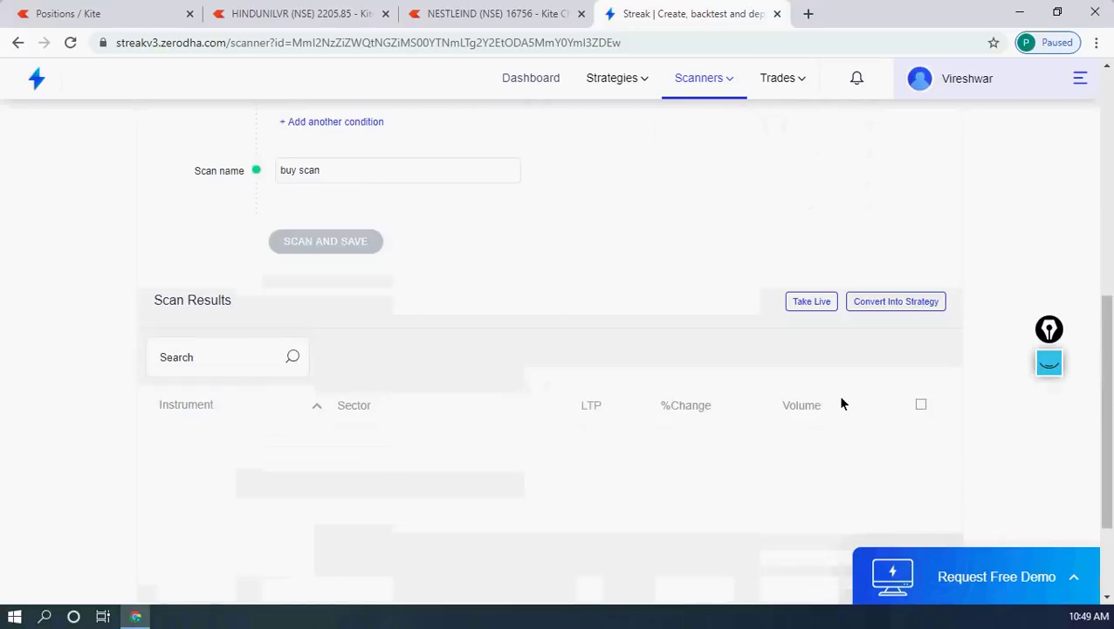
Change the comparator of the RSI condition with the 40 threshold to higher than.
drag(1102, 336, 1093, 166)
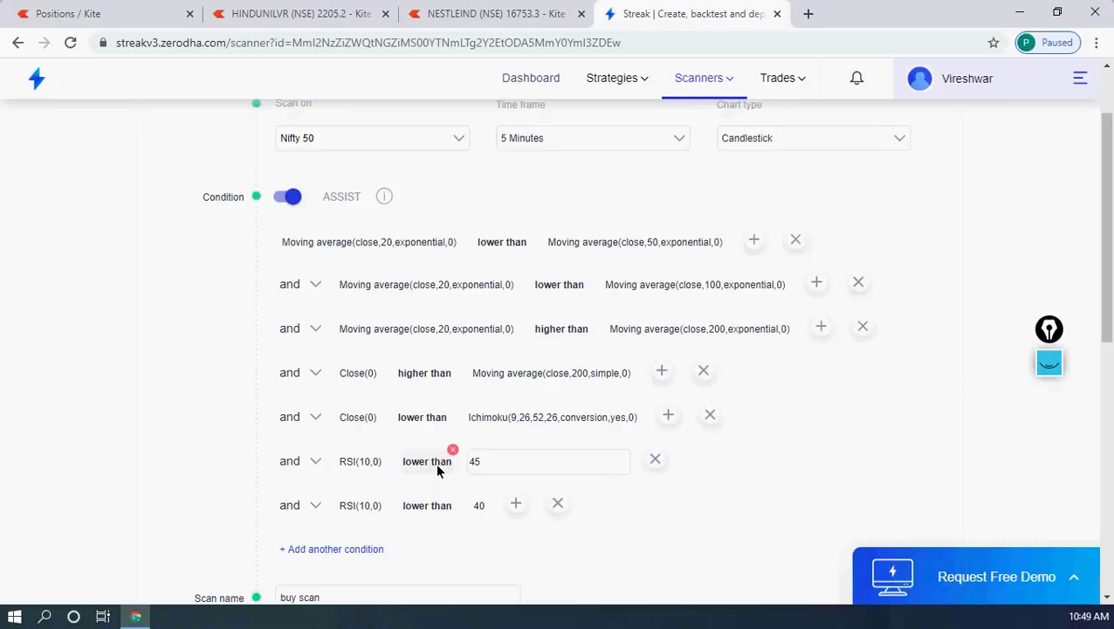
click(428, 511)
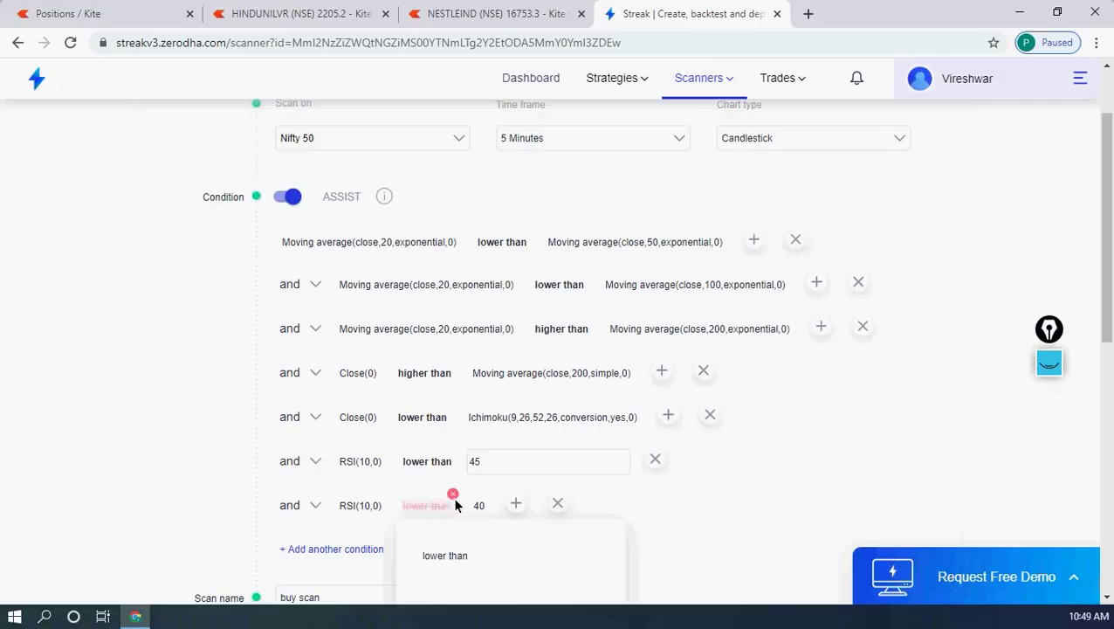
click(452, 494)
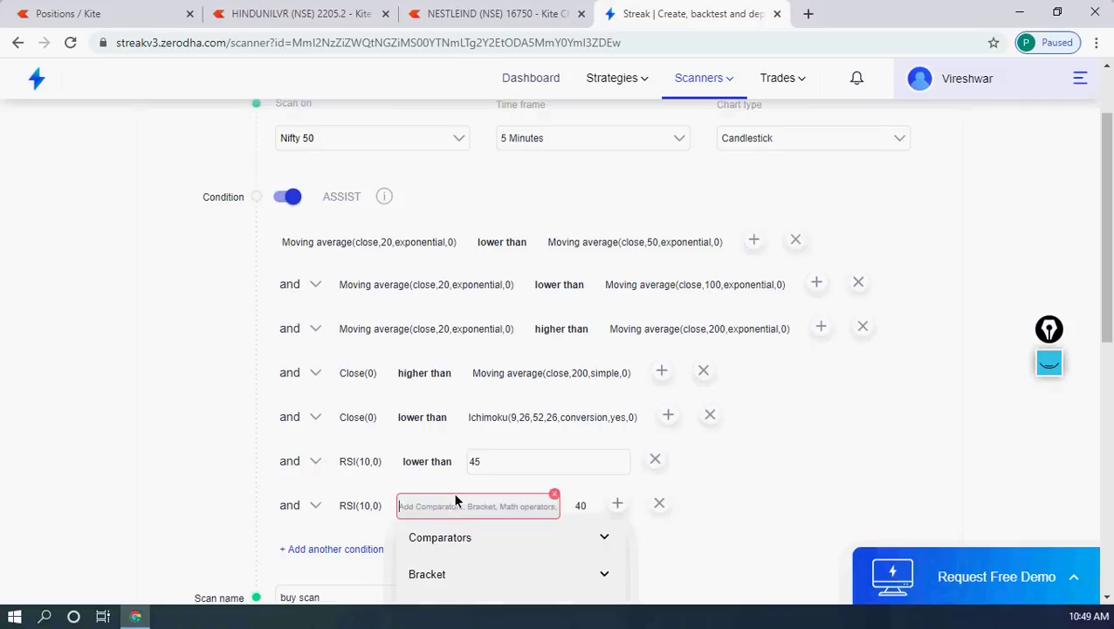
click(436, 536)
drag(1104, 227, 1104, 355)
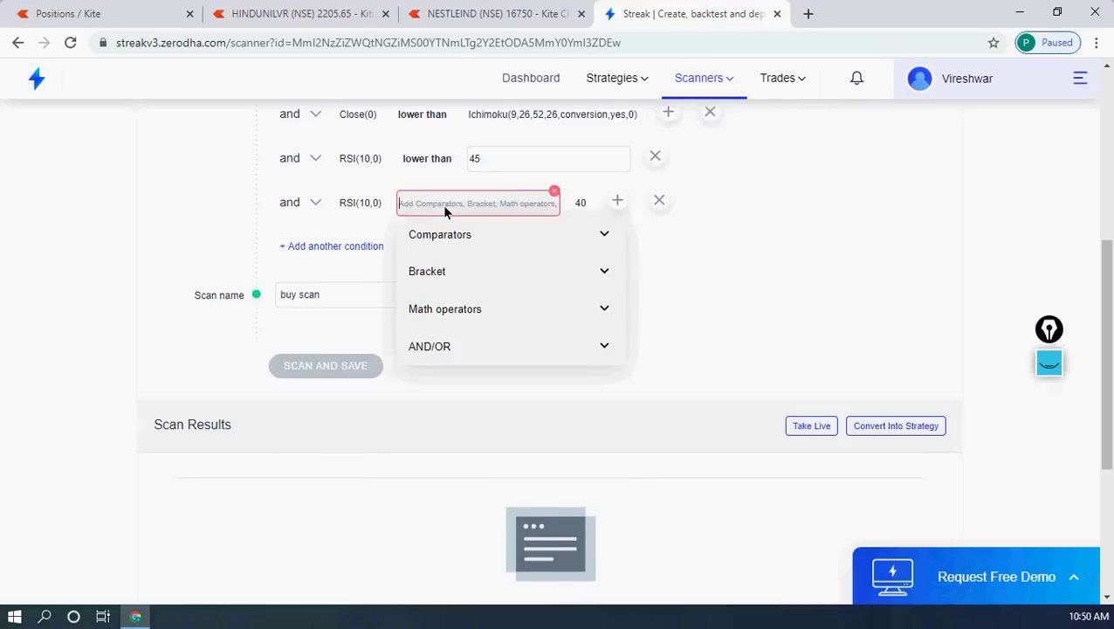
click(457, 234)
click(456, 506)
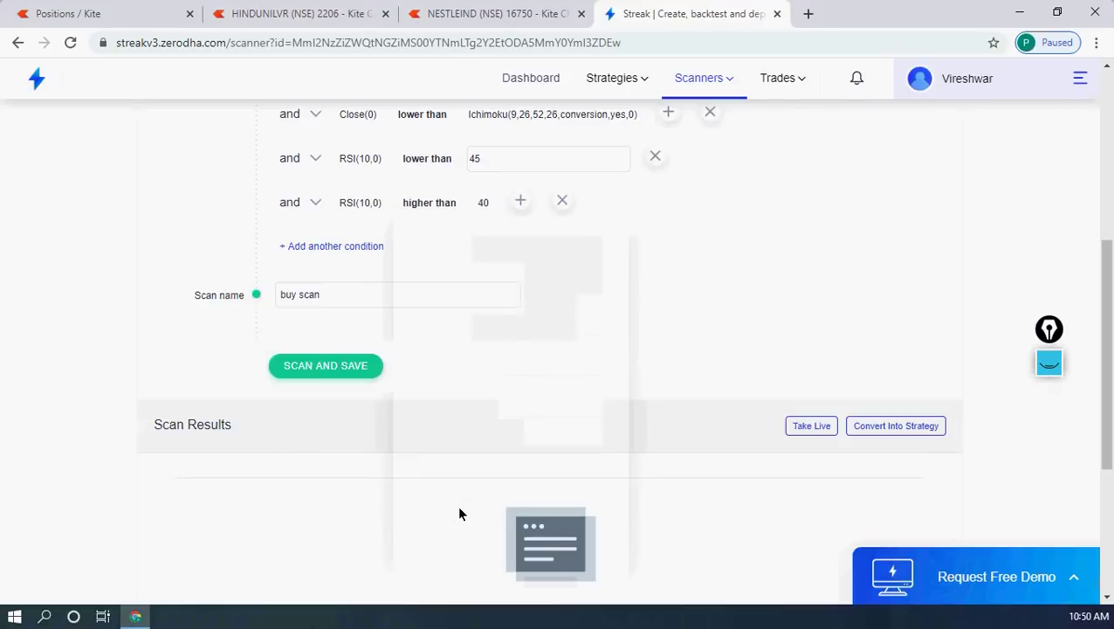
Try to run and save the scan with RSI between 40 and 45, and review its conditions.
click(304, 365)
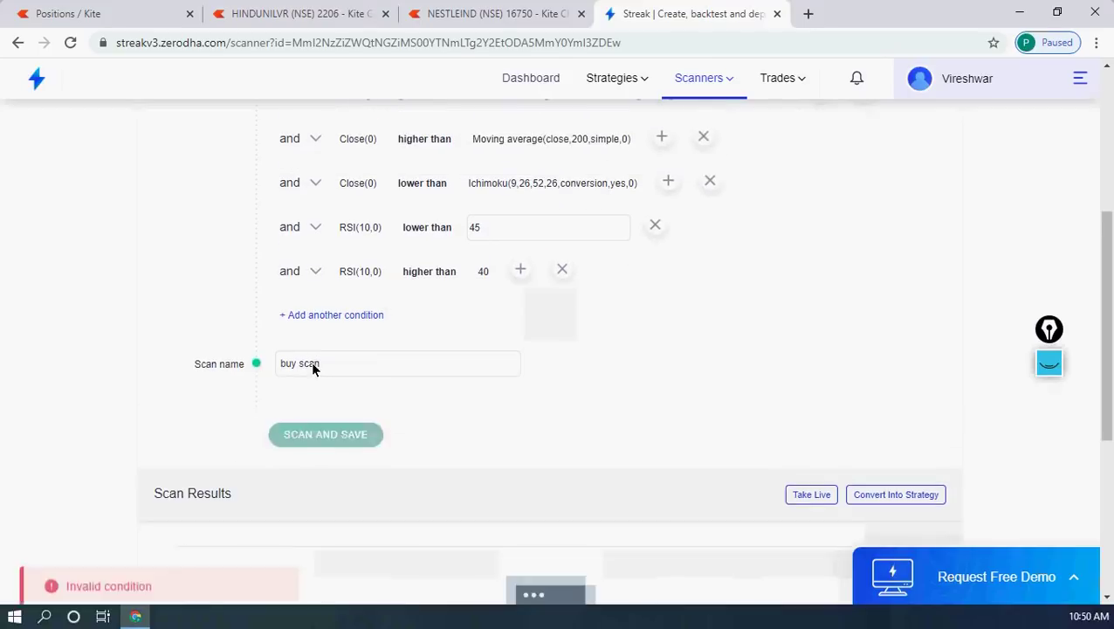
scroll(622, 344, up, 3)
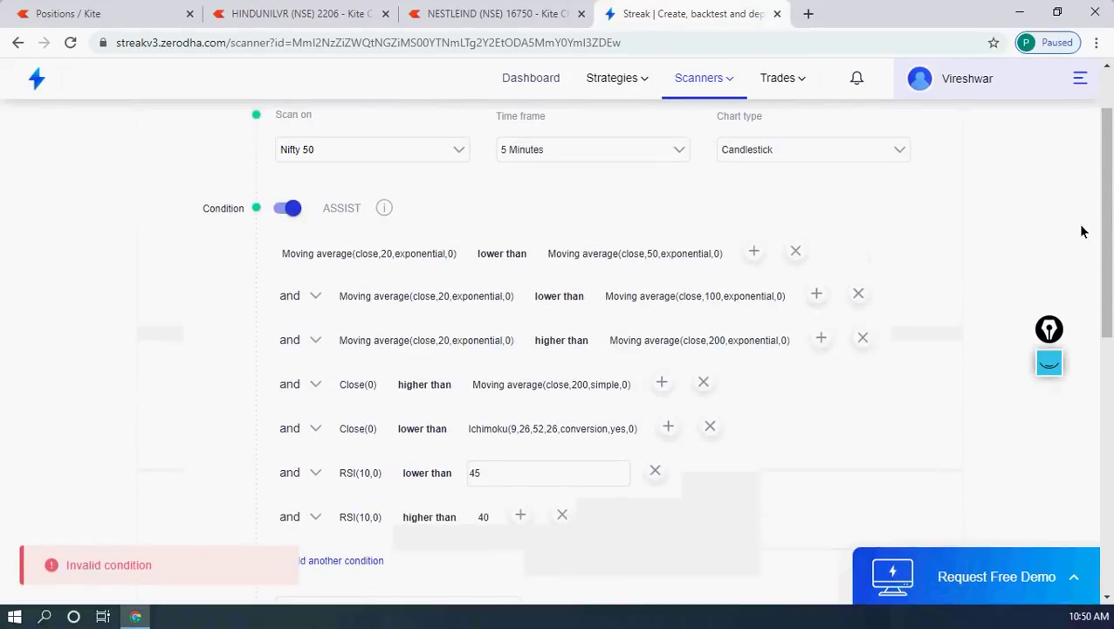
scroll(815, 418, down, 1)
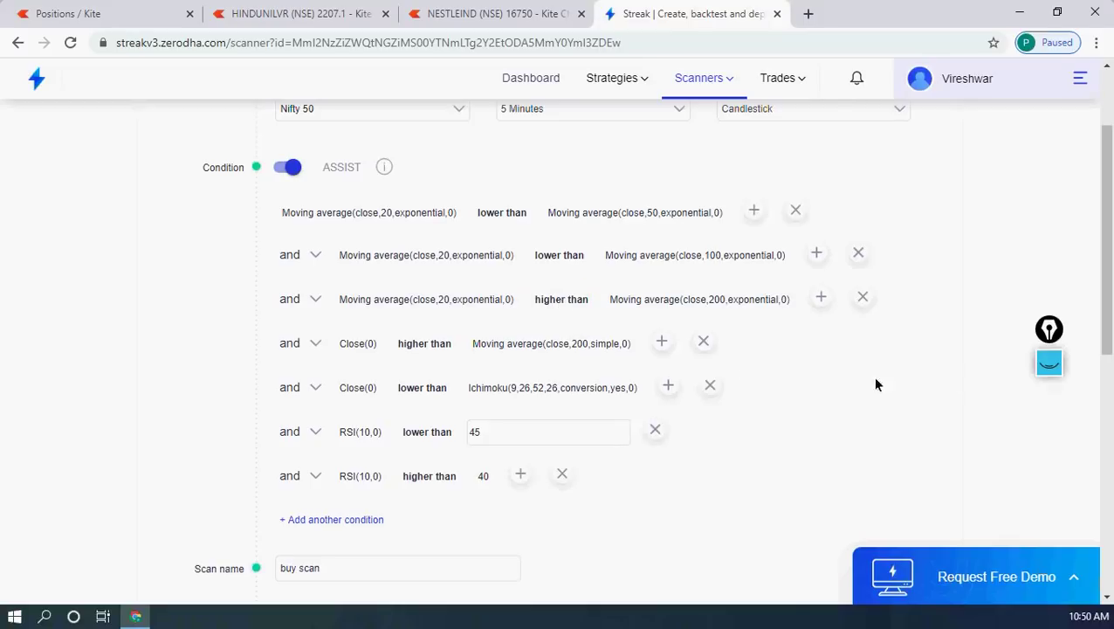
Clear the old sketch, circle the whole list of scan conditions freehand, and hide the annotation tools.
click(1050, 363)
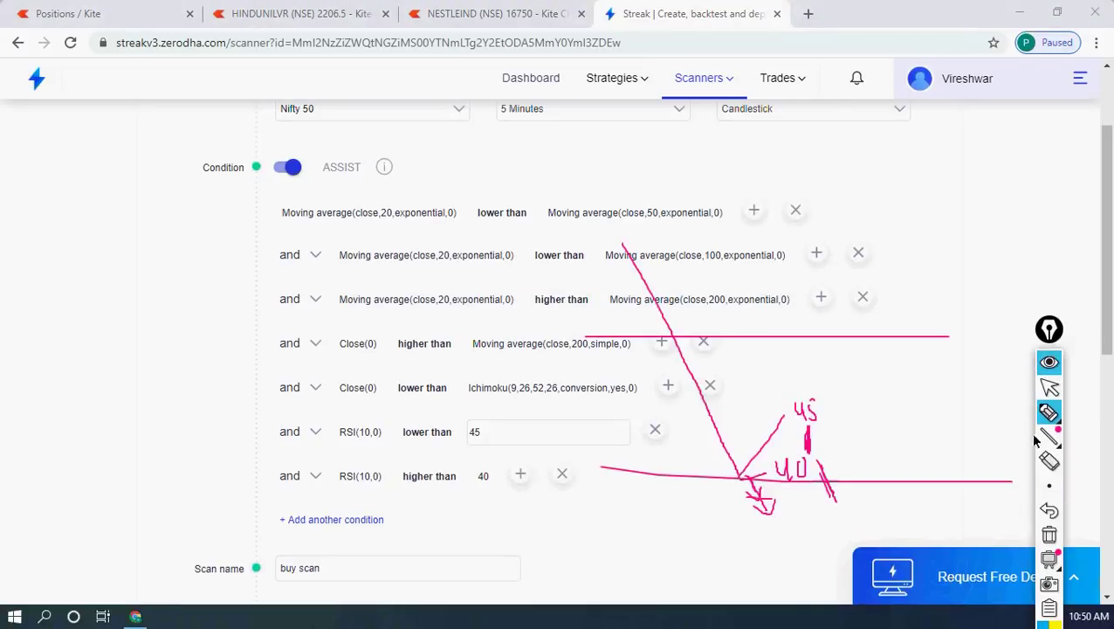
click(1049, 535)
click(1049, 387)
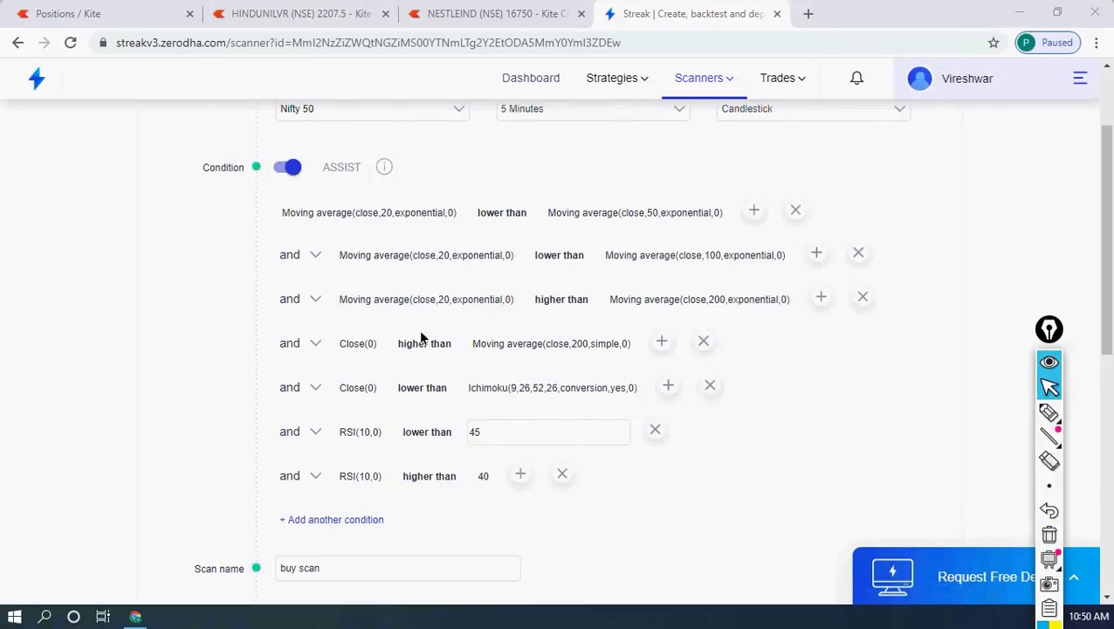
click(1050, 412)
mouse_move(889, 206)
mouse_down()
mouse_move(733, 174)
mouse_move(144, 316)
mouse_move(569, 529)
mouse_move(788, 193)
mouse_move(690, 163)
mouse_up()
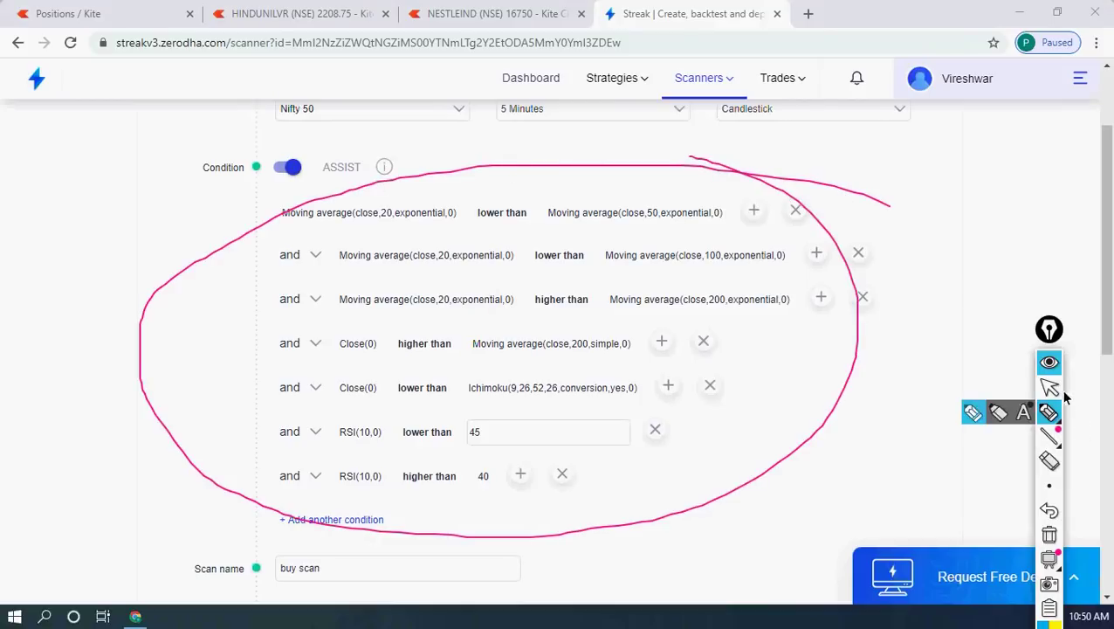
click(1050, 362)
Switch to the HINDUNILVR chart and examine the price decline from late January into early February.
click(266, 15)
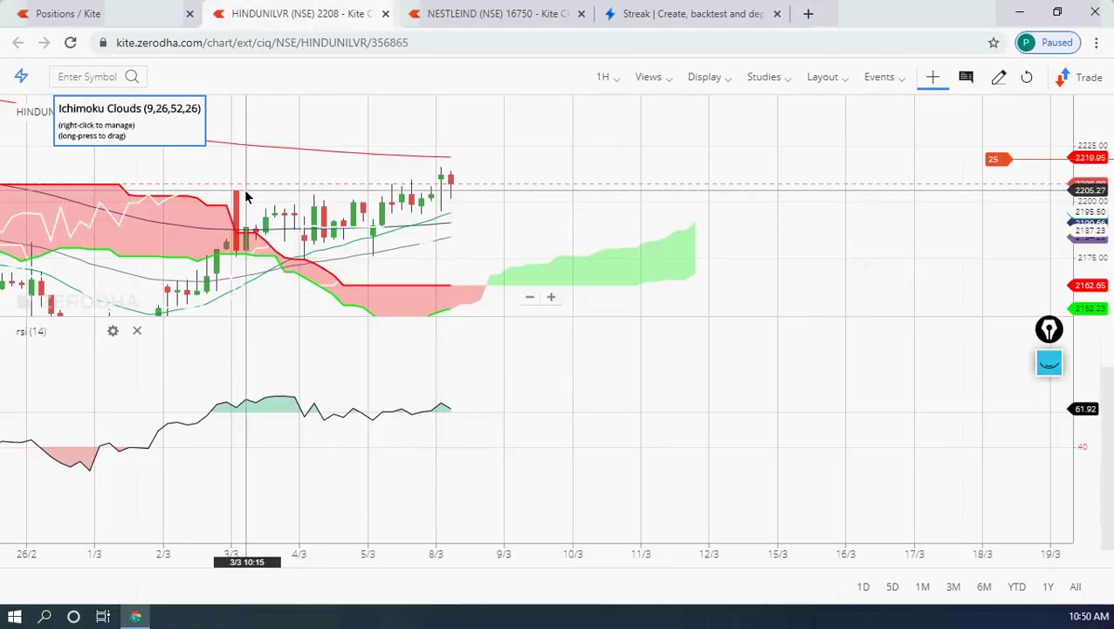
drag(245, 197, 639, 236)
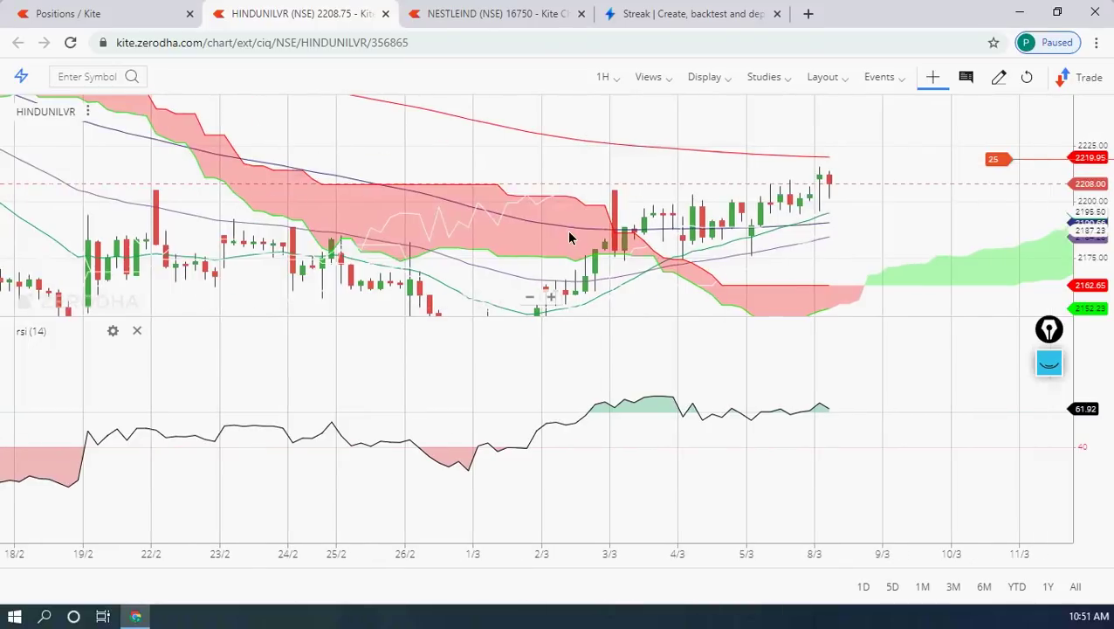
scroll(458, 311, down, 5)
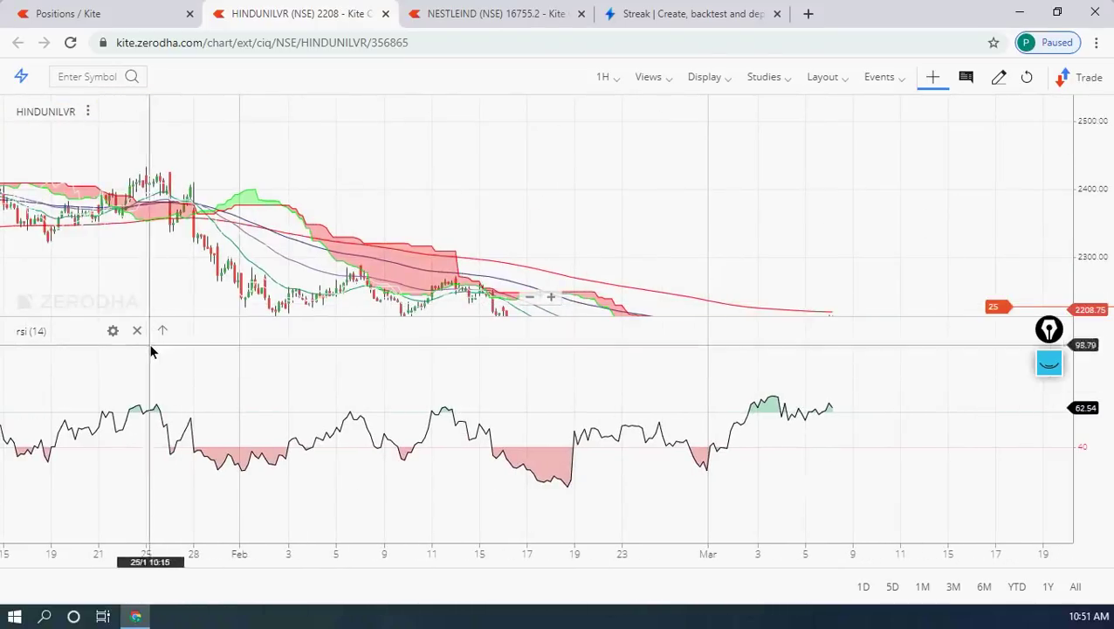
drag(134, 272, 398, 274)
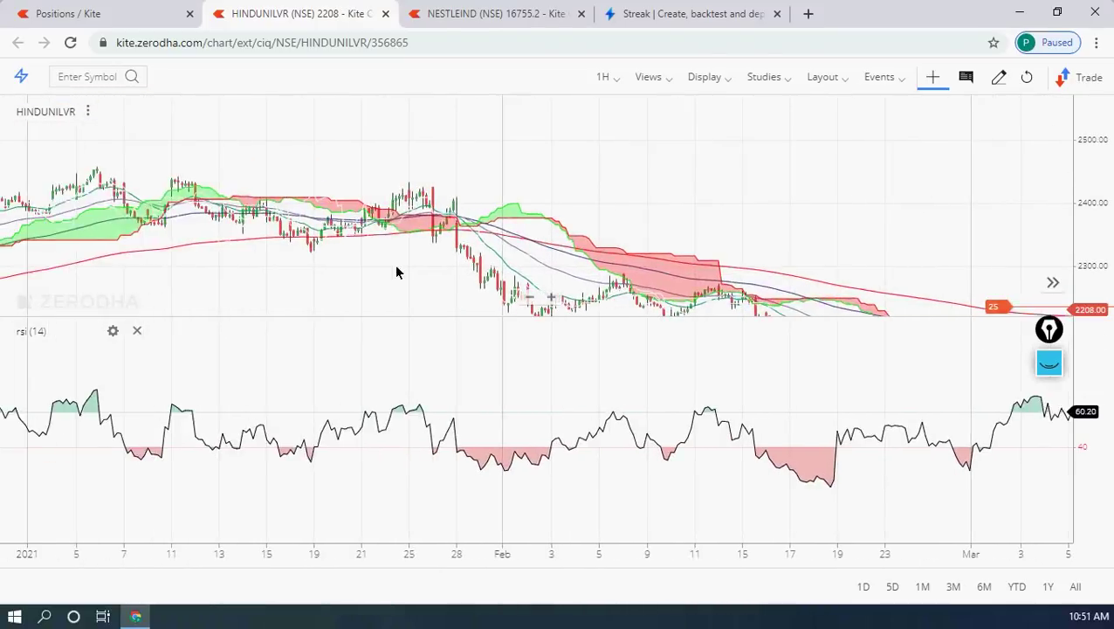
scroll(589, 263, up, 3)
drag(326, 288, 422, 219)
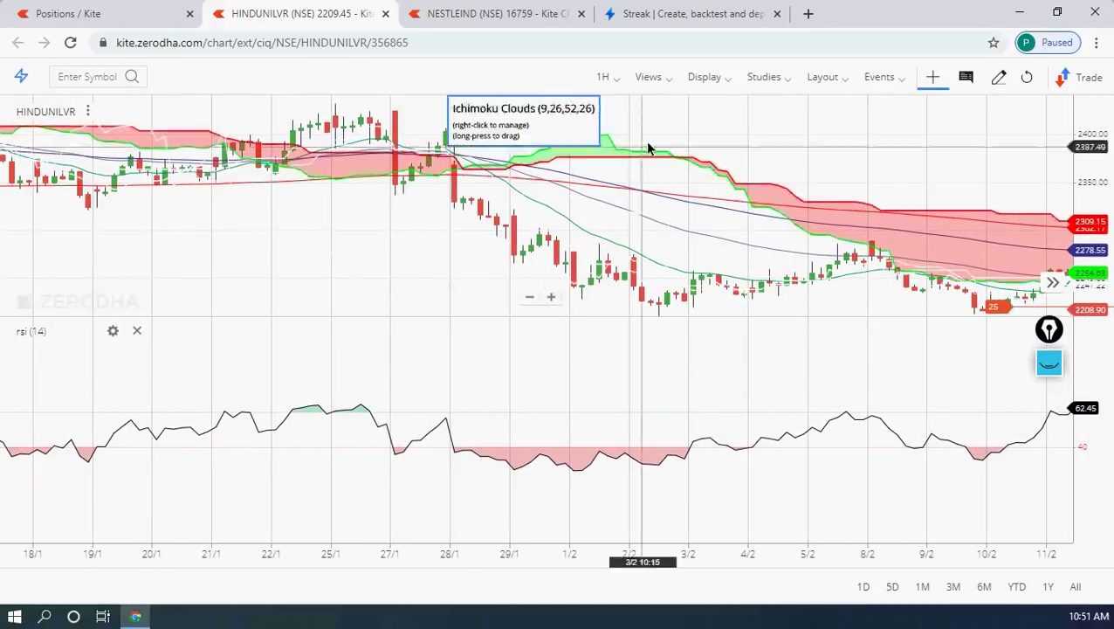
Remove the Ichimoku Clouds study from the HINDUNILVR chart.
click(782, 83)
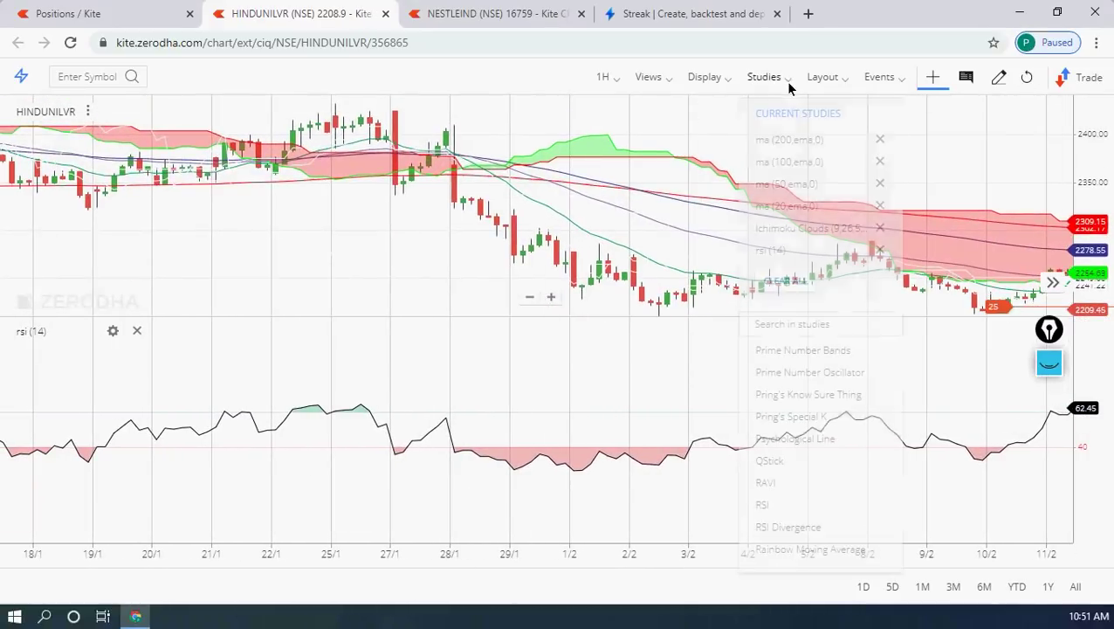
click(880, 228)
click(421, 238)
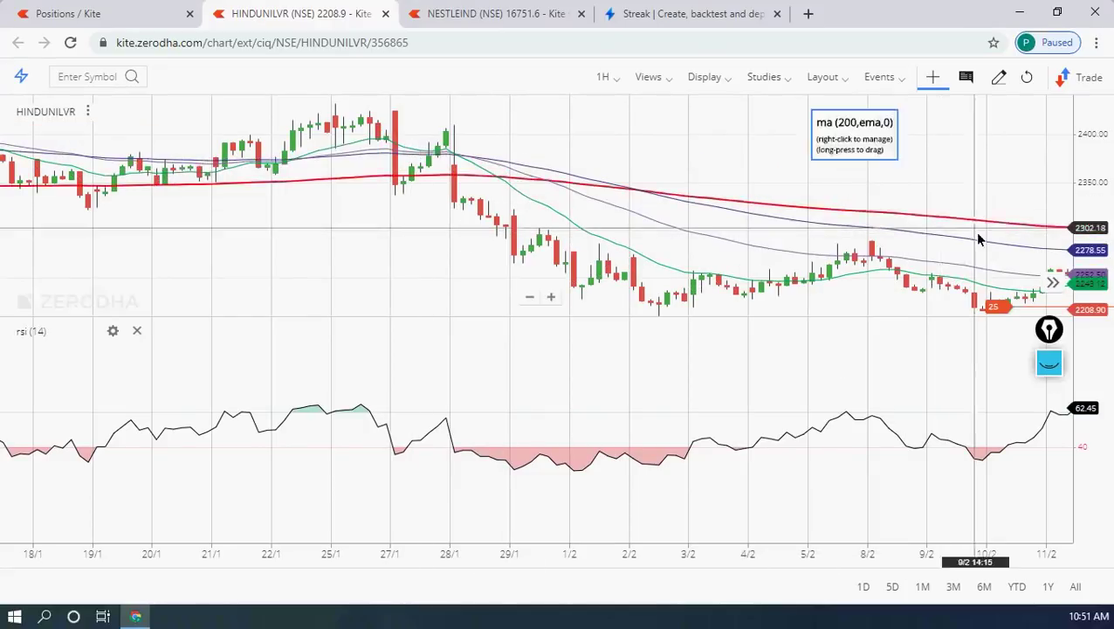
Replace the old circle with ink marks on the 28 January moving average crossover and candle, and write an underlined "Sell" above the decline.
click(1047, 366)
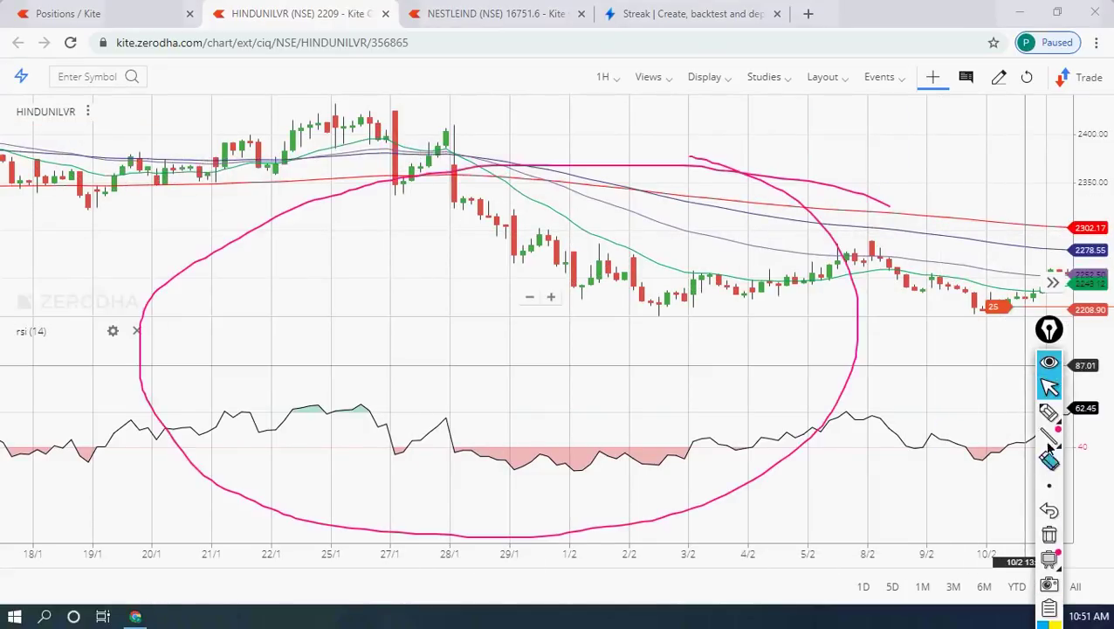
click(1050, 413)
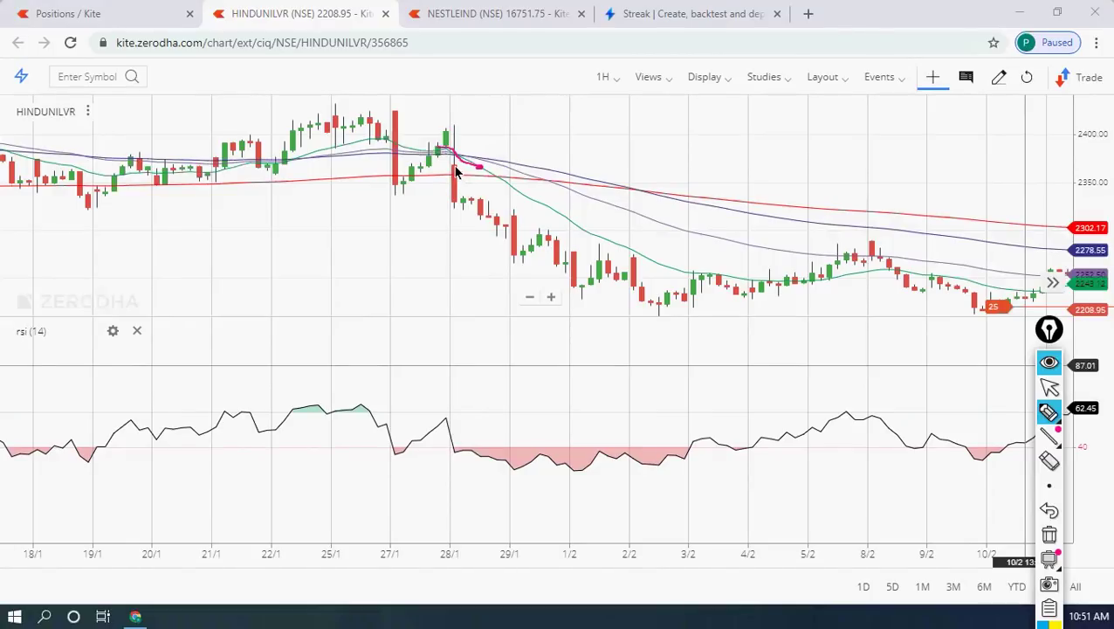
click(455, 167)
drag(680, 128, 690, 141)
drag(696, 133, 704, 118)
drag(652, 149, 793, 142)
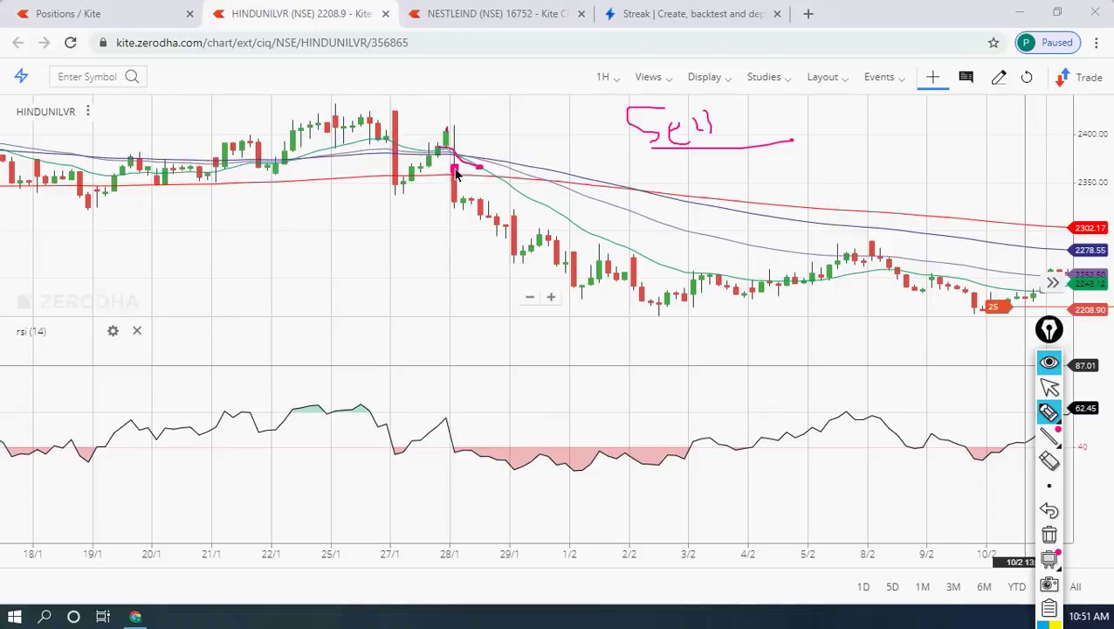
Return to the Streak scan and delete its Ichimoku condition and both RSI conditions.
click(1050, 387)
click(698, 13)
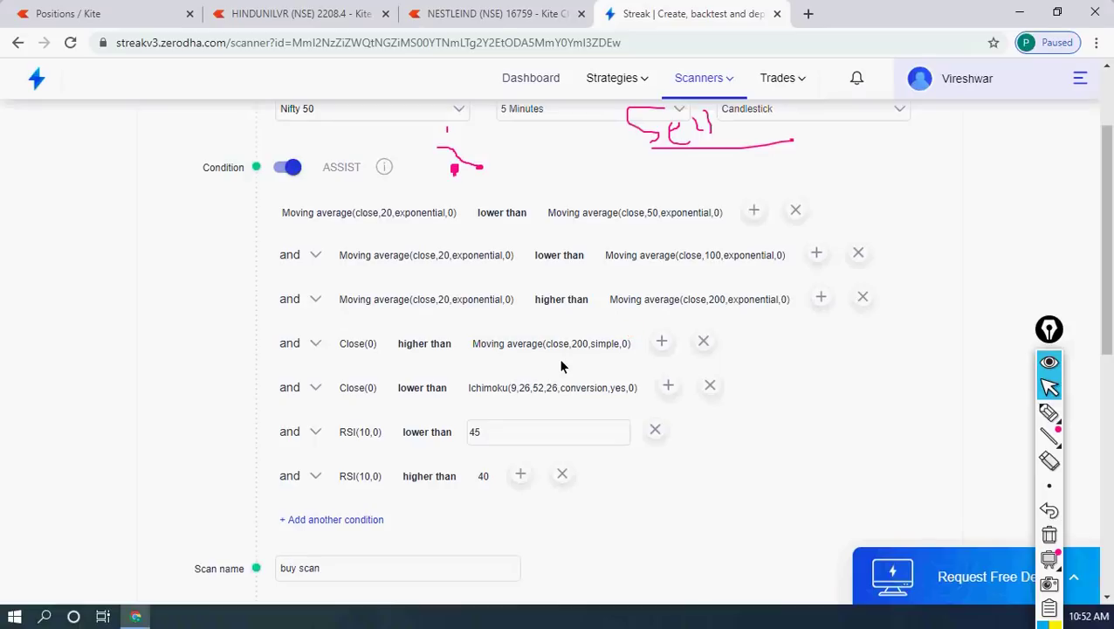
click(710, 384)
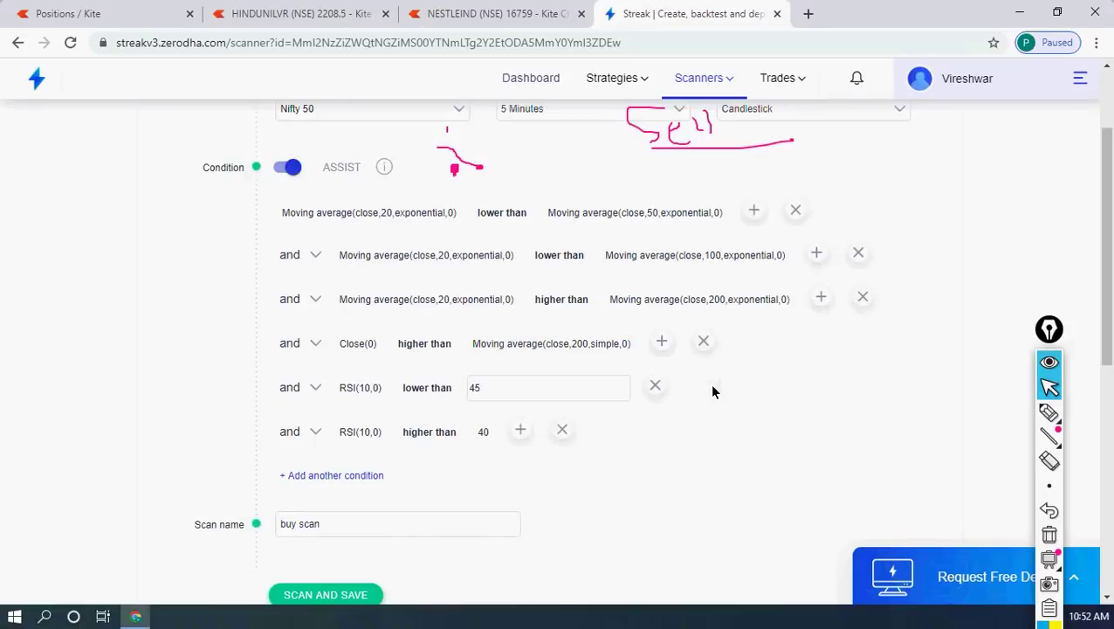
click(652, 382)
click(564, 387)
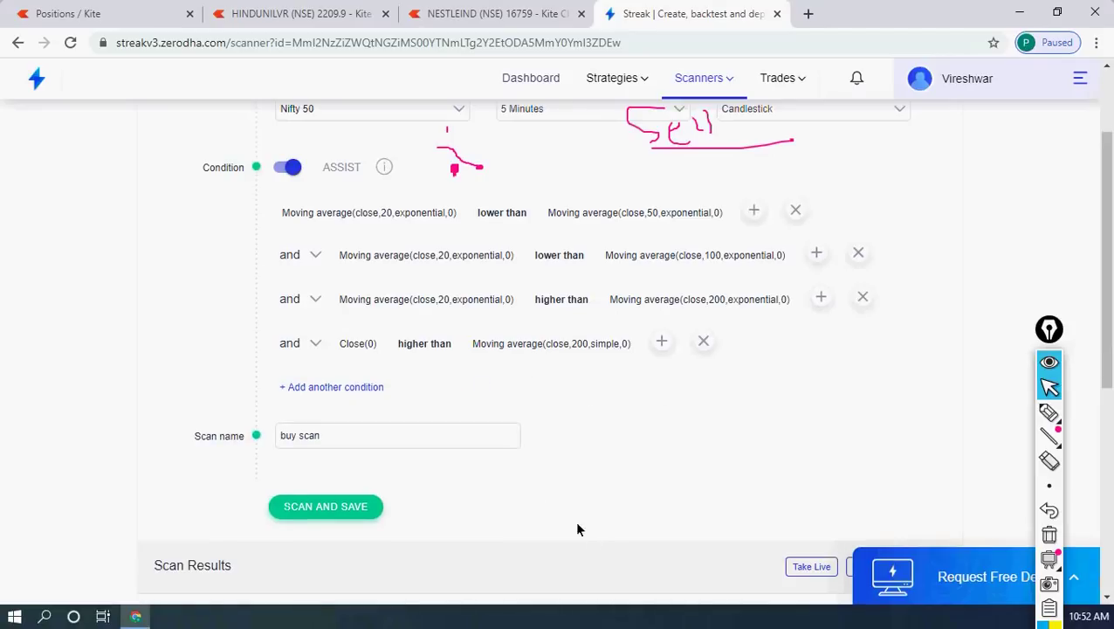
Run and save the reduced scan, hide the ink, and check the instrument listed in the results.
click(325, 507)
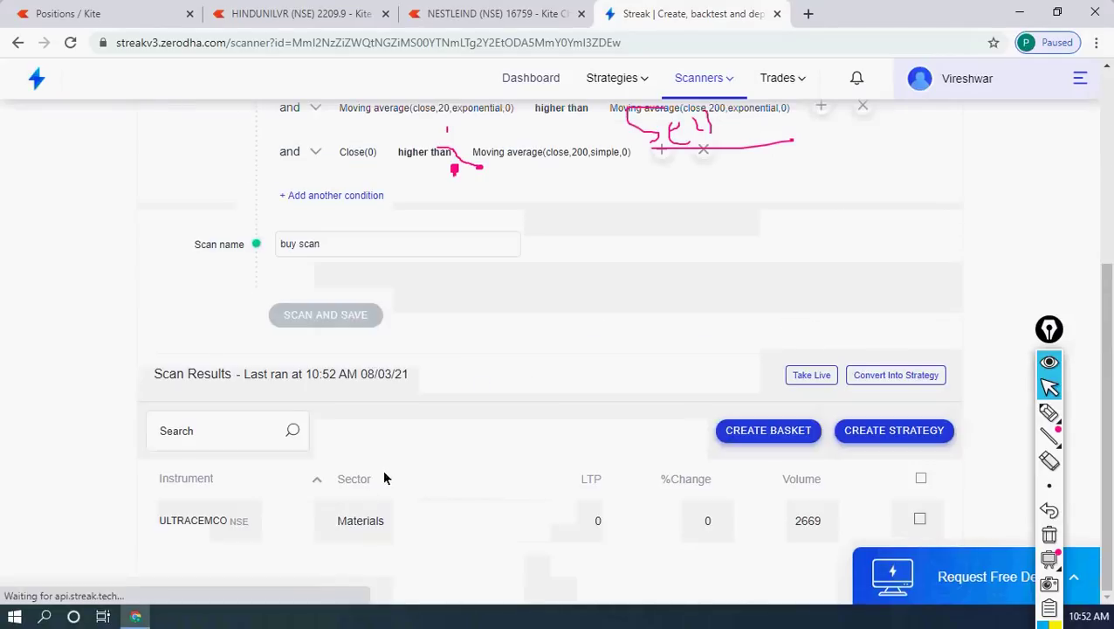
click(1048, 361)
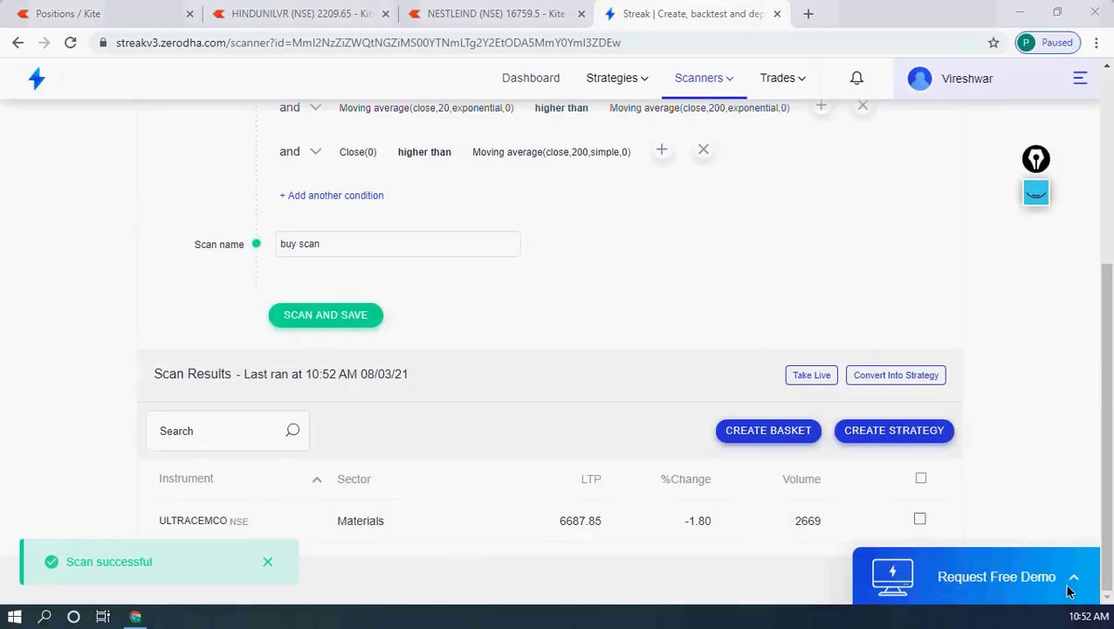
mouse_move(210, 522)
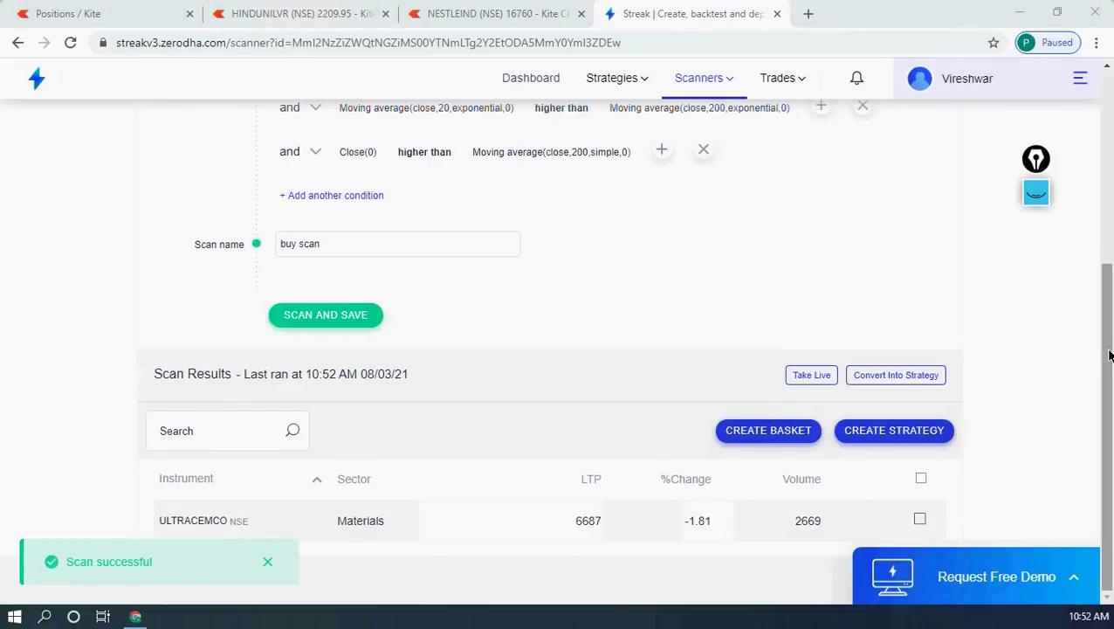
Leave the Streak scan for the HINDUNILVR Kite chart and load ULTRACEMCO from NSE in it.
scroll(1094, 179, up, 4)
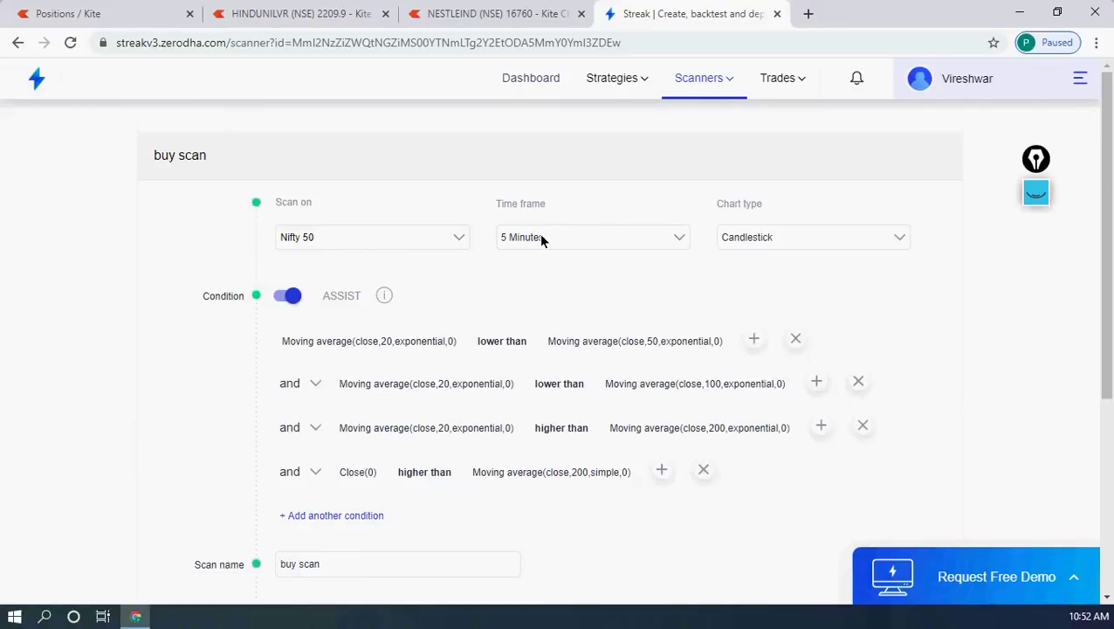
click(299, 15)
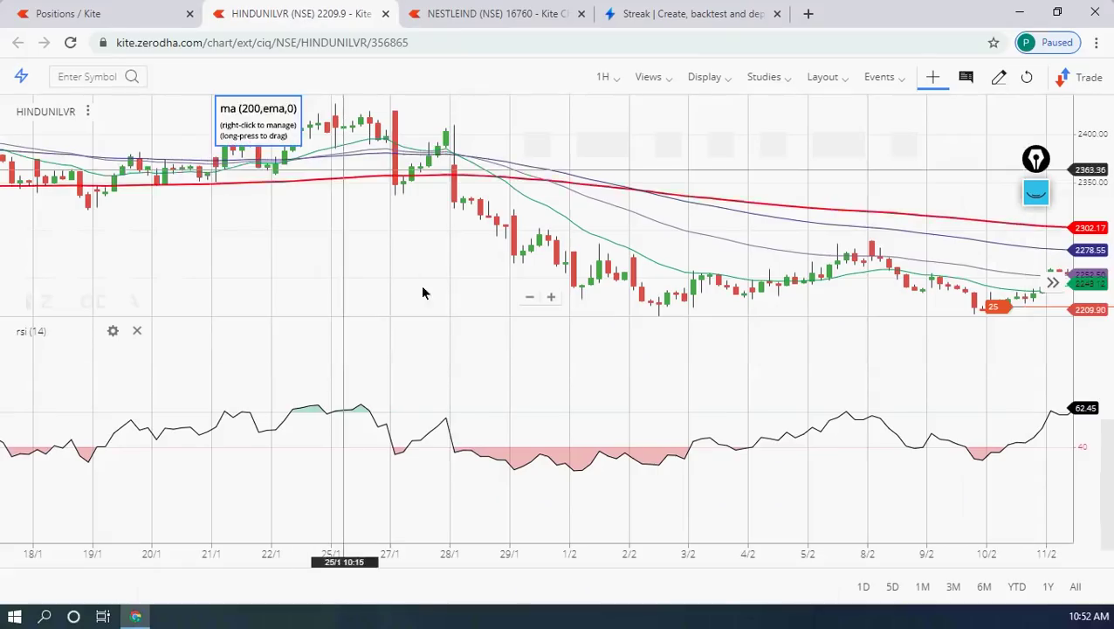
click(99, 76)
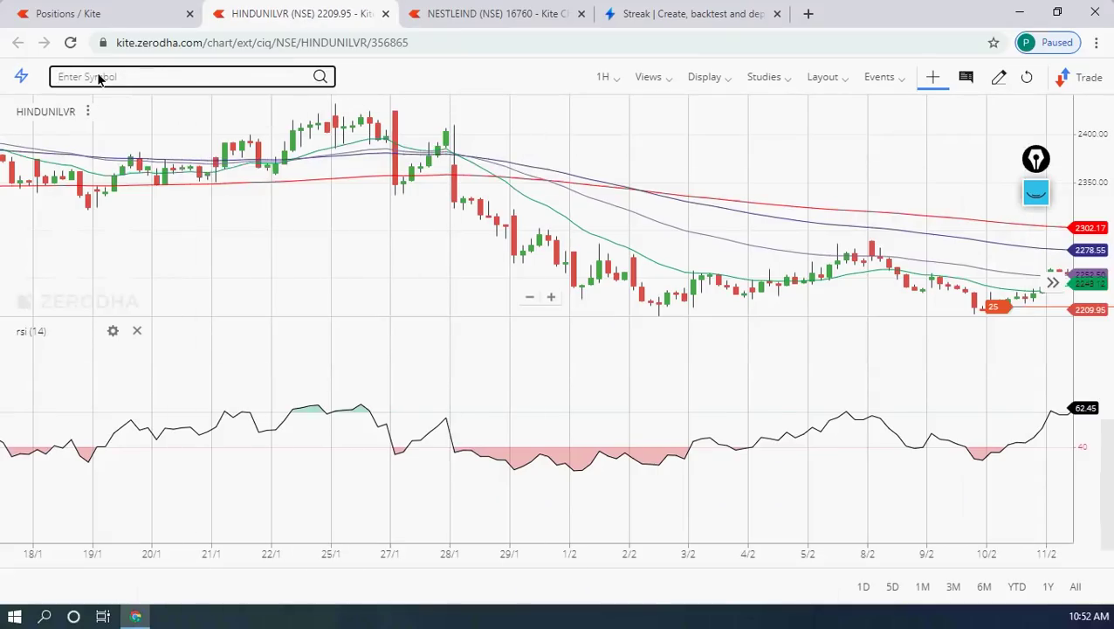
text(ultrate)
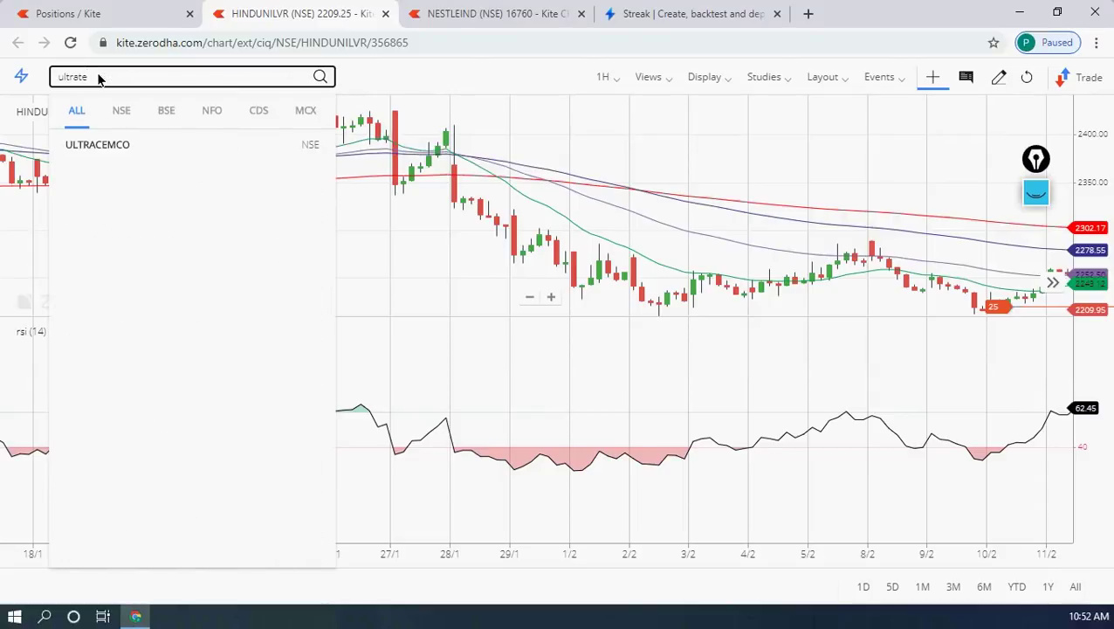
click(104, 145)
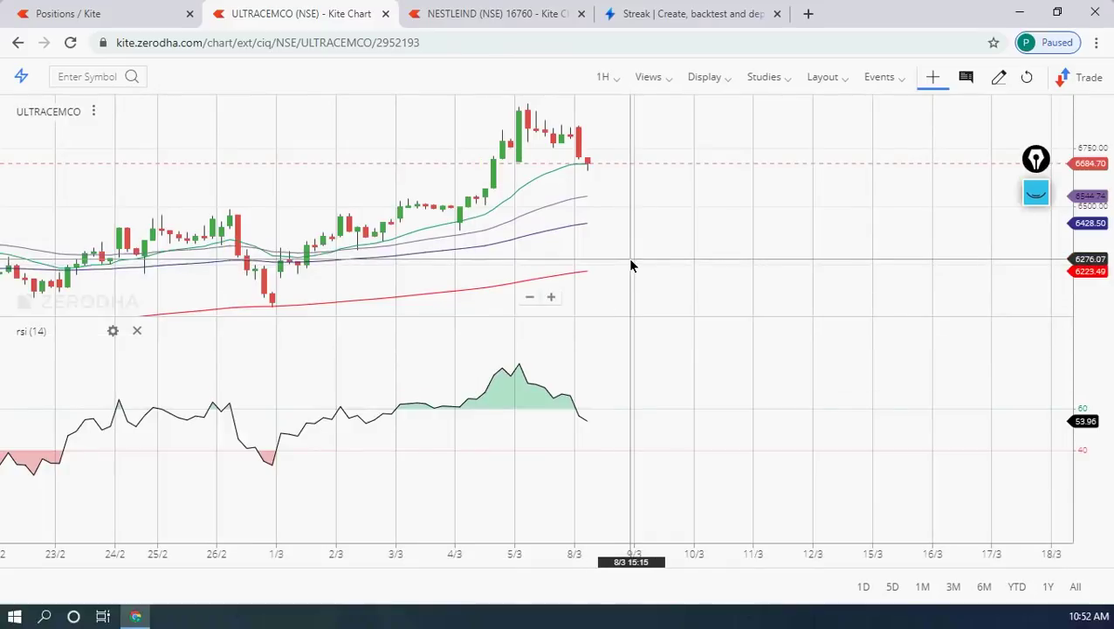
View the ULTRACEMCO chart at the 5-minute interval and return it to 1 hour.
click(614, 80)
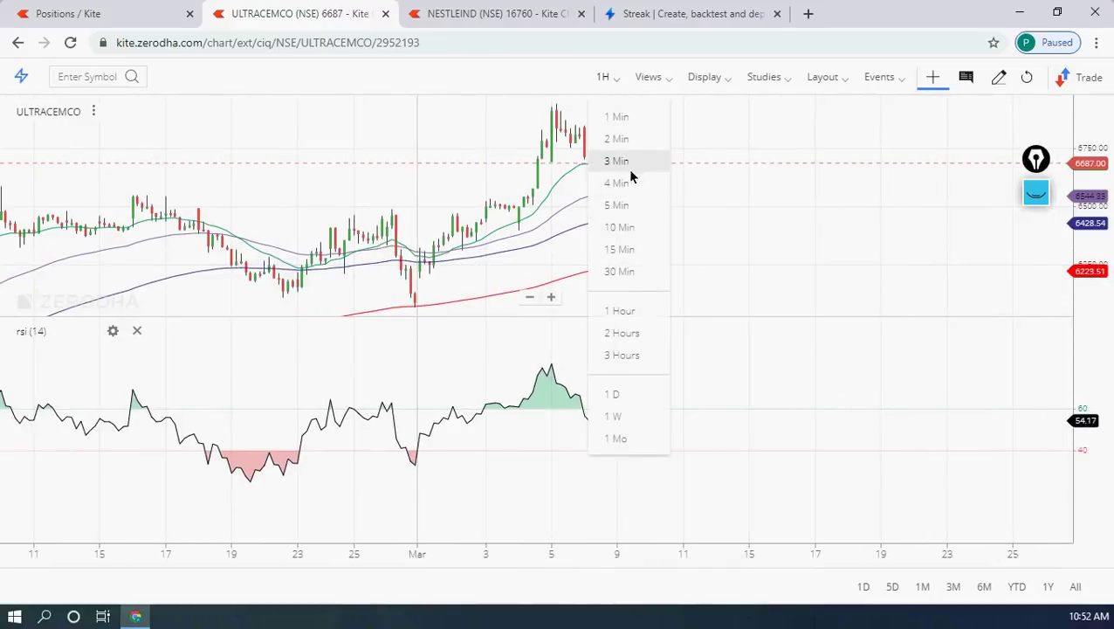
click(617, 205)
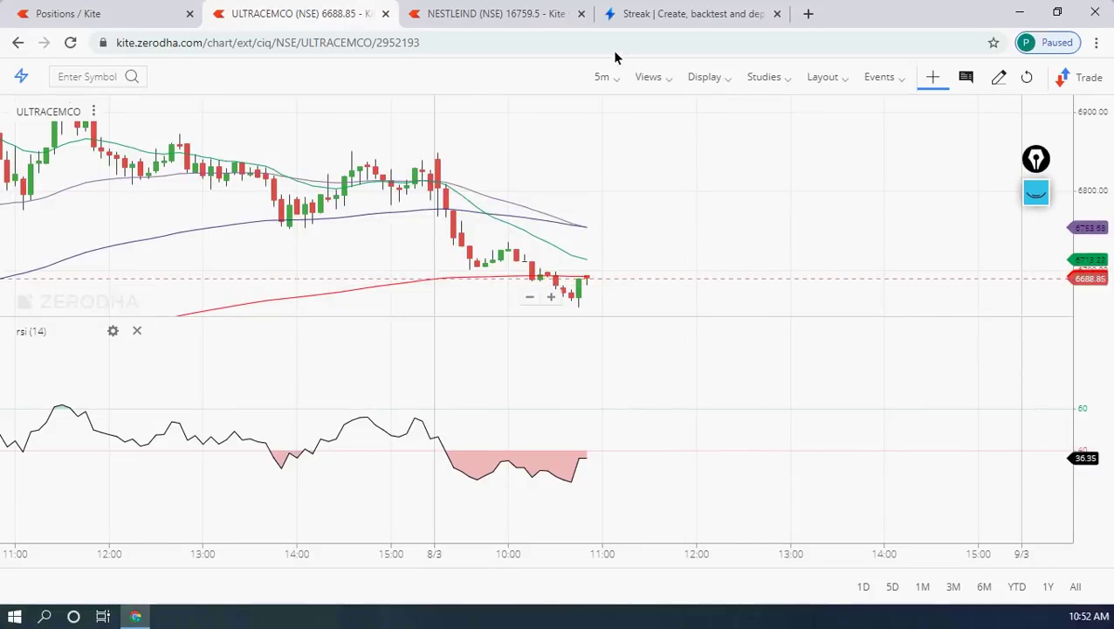
click(614, 80)
click(625, 311)
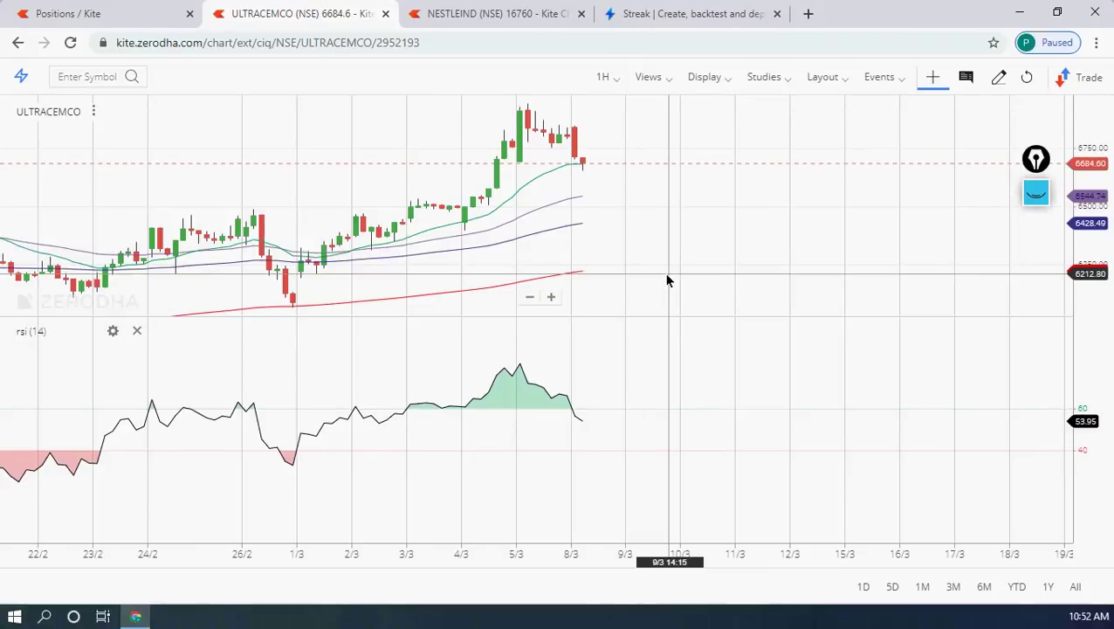
Enlarge the price pane of the ULTRACEMCO chart by shrinking the RSI pane beneath it.
scroll(664, 272, up, 3)
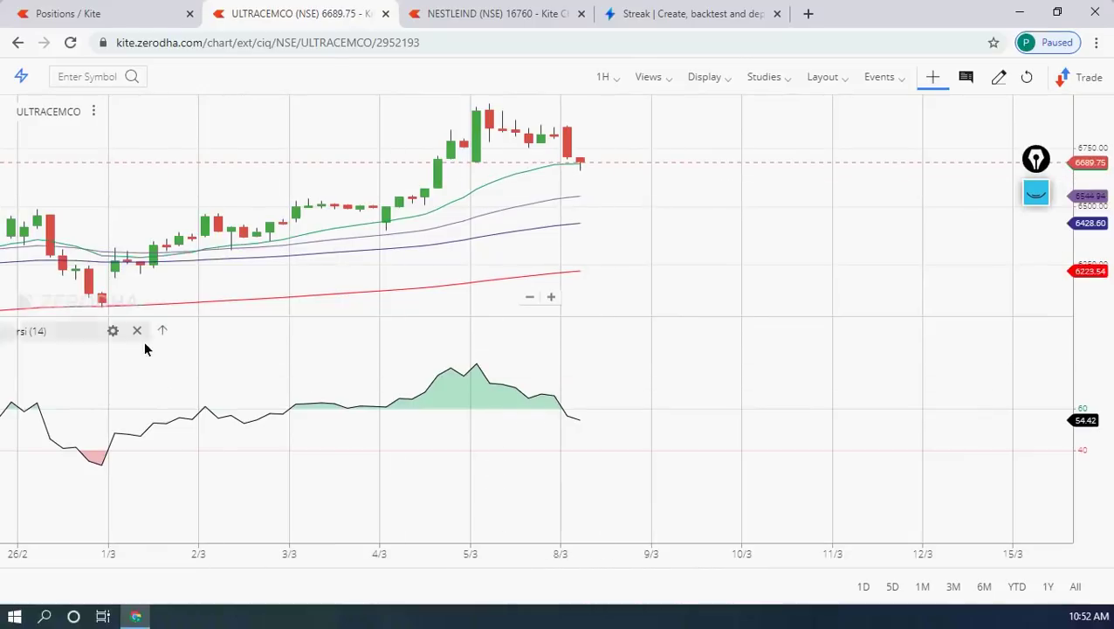
drag(589, 318, 601, 423)
drag(624, 286, 683, 236)
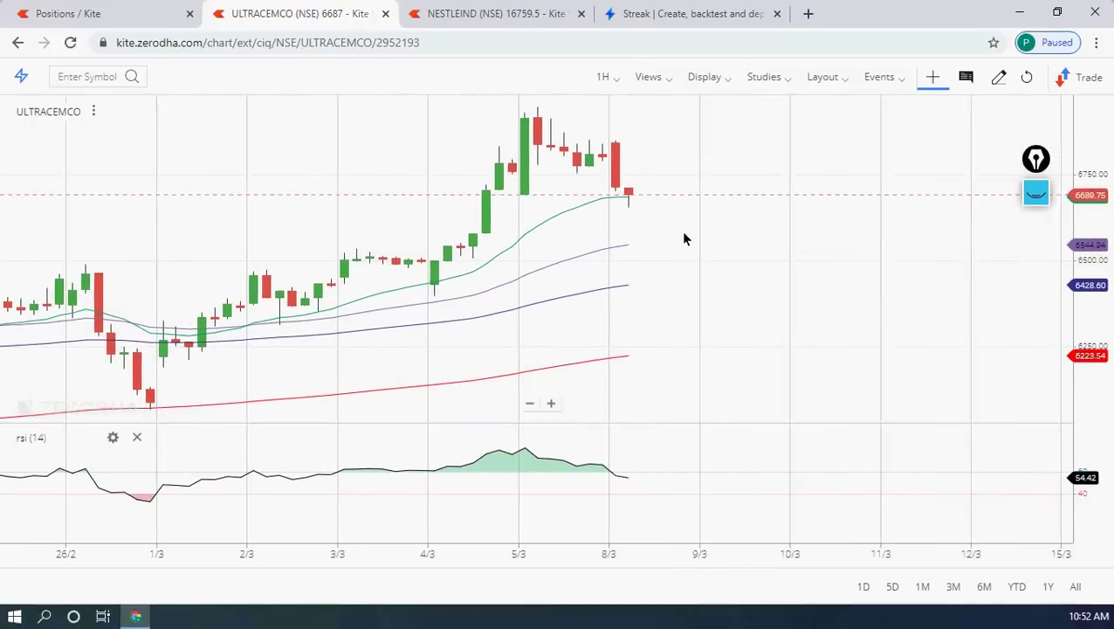
Show ULTRACEMCO on 5-minute candles and examine the latest price against the moving averages.
click(614, 78)
click(616, 205)
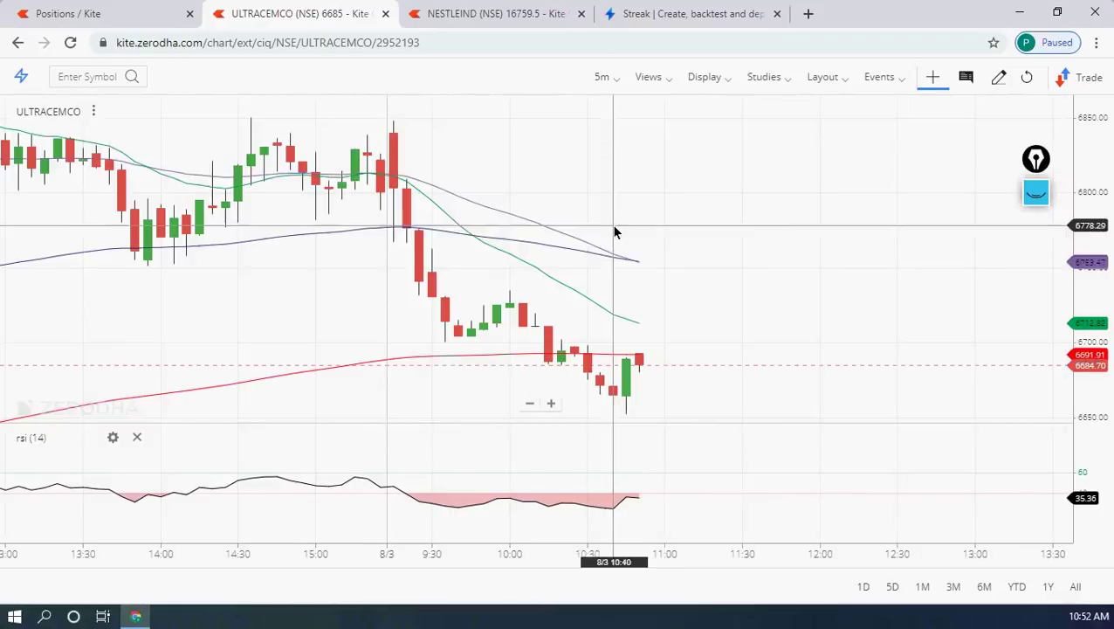
scroll(737, 274, down, 5)
drag(718, 353, 656, 211)
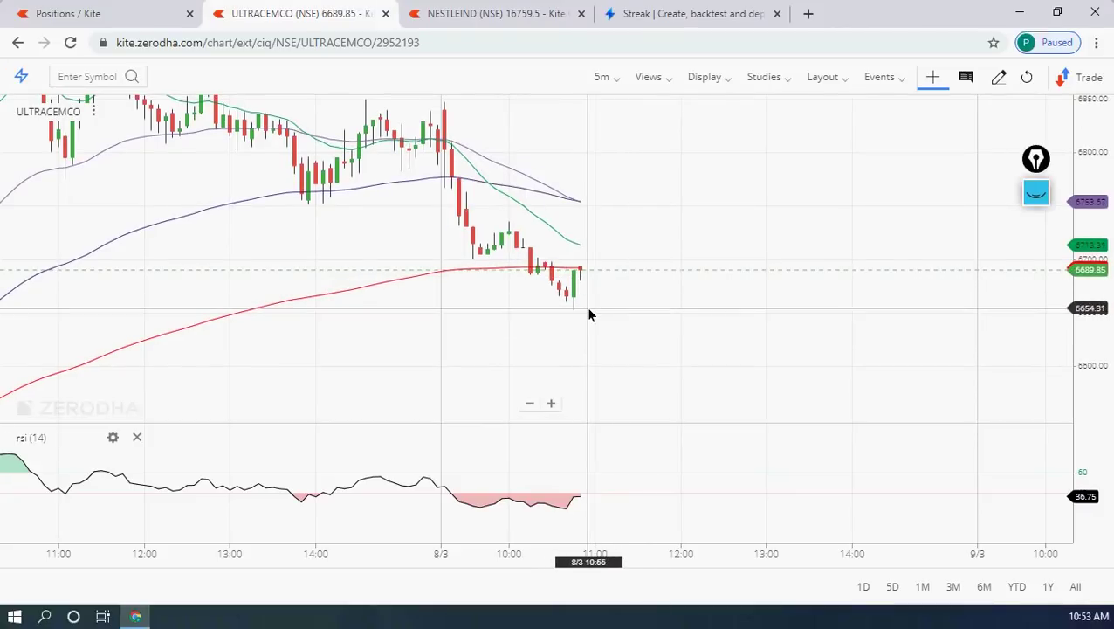
Check the latest ULTRACEMCO candles on the 1-hour interval and compare them with the 5-minute chart.
click(615, 79)
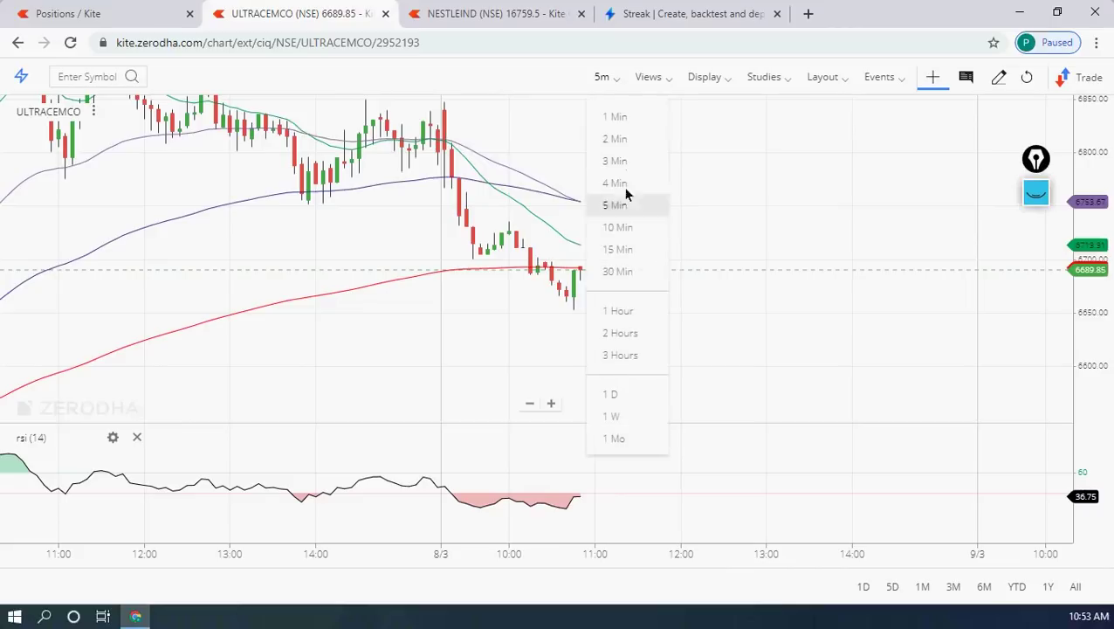
click(621, 303)
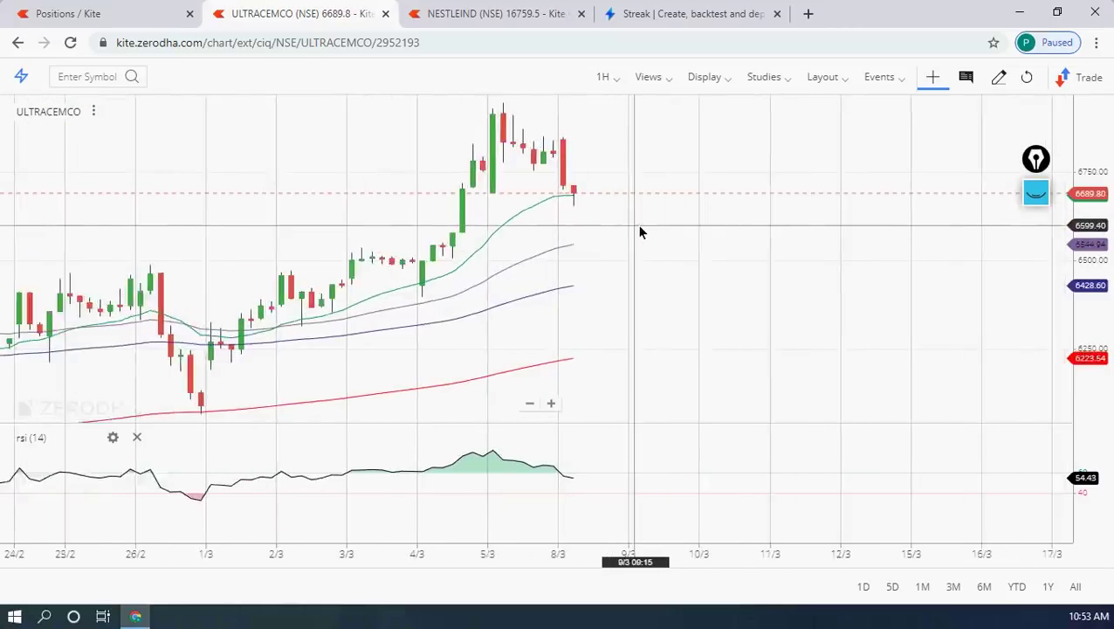
scroll(640, 231, up, 2)
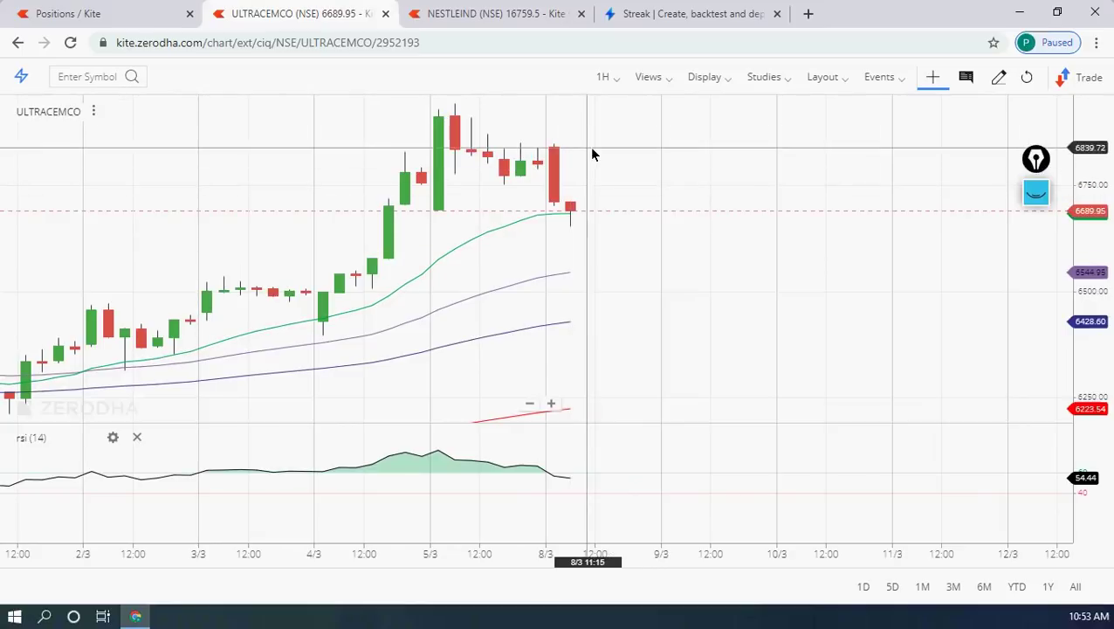
click(604, 77)
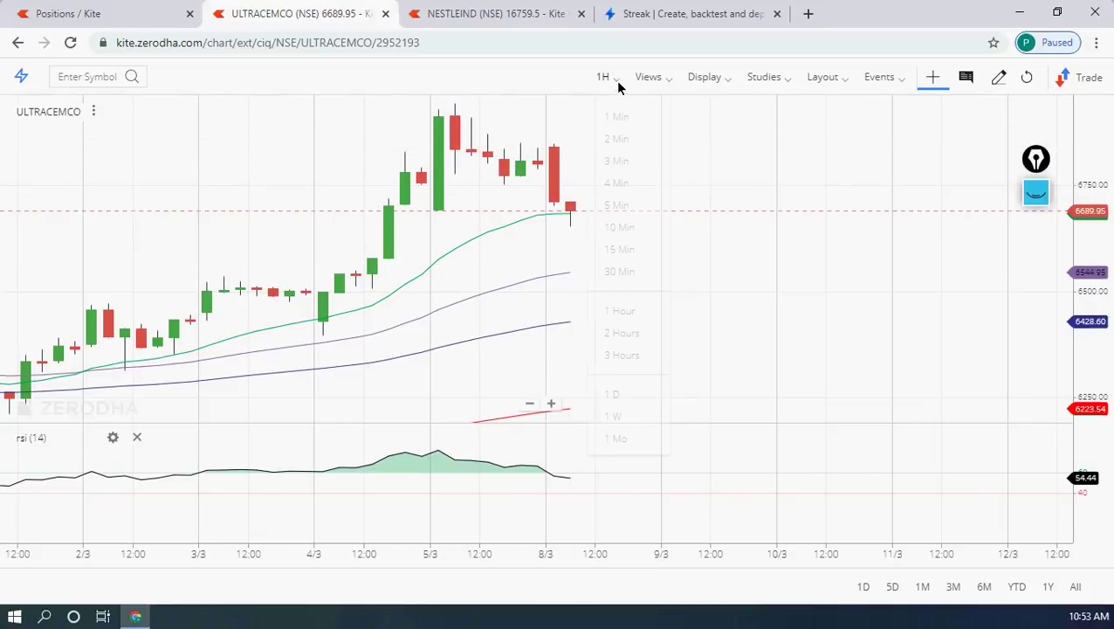
click(610, 215)
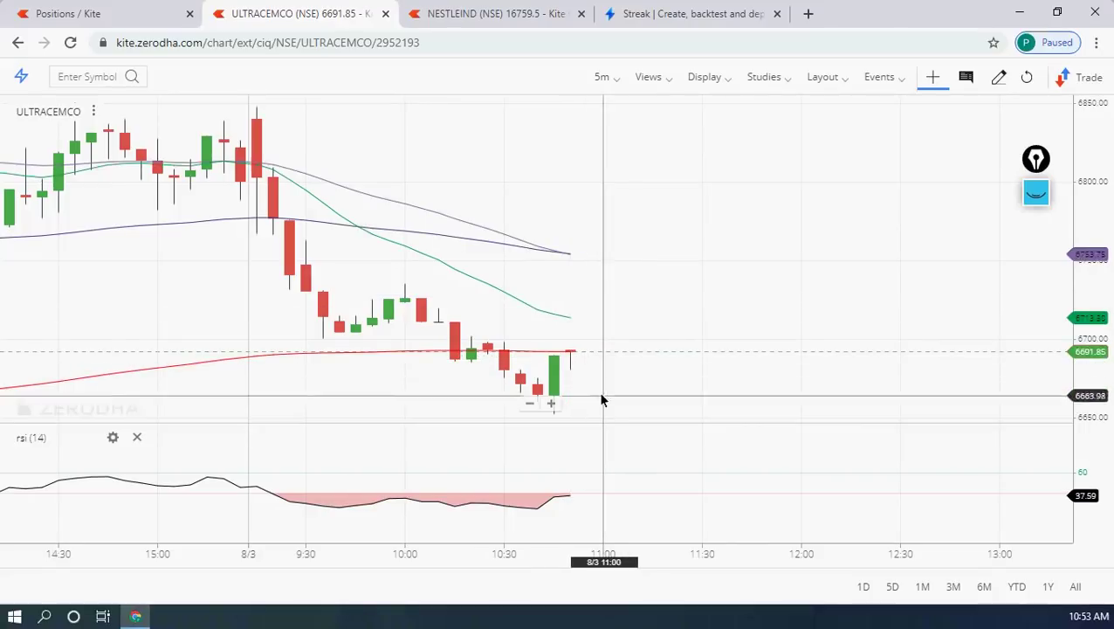
Draft an intraday market buy order for 25 ULTRACEMCO shares on NSE, compare it with the chart, and cancel the order.
click(21, 77)
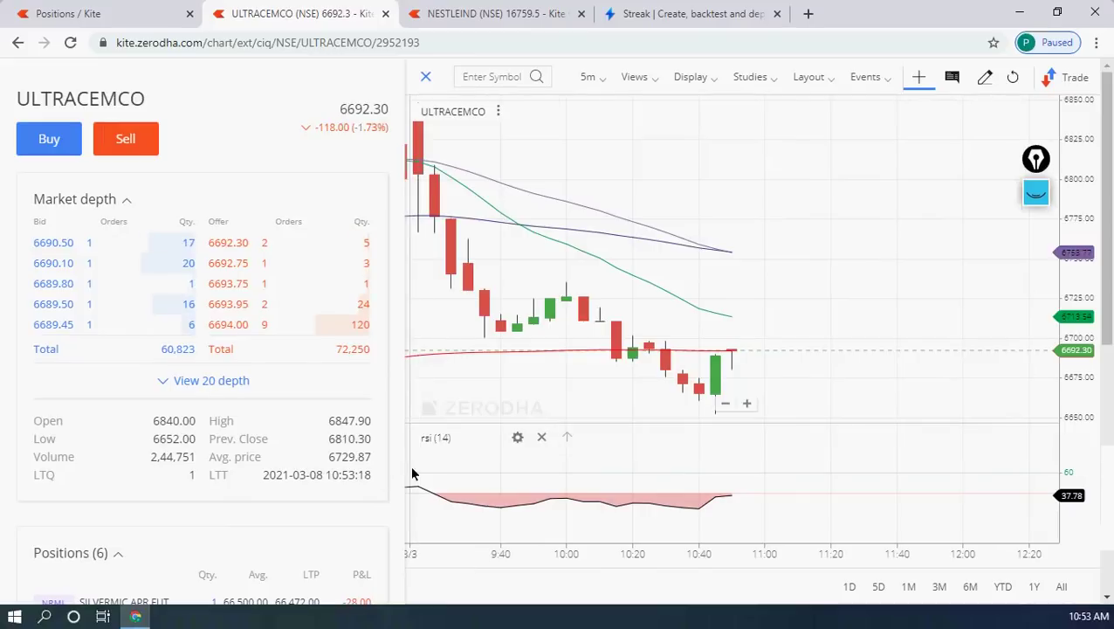
click(67, 145)
drag(525, 336, 400, 336)
click(264, 447)
text(25)
click(367, 481)
click(221, 403)
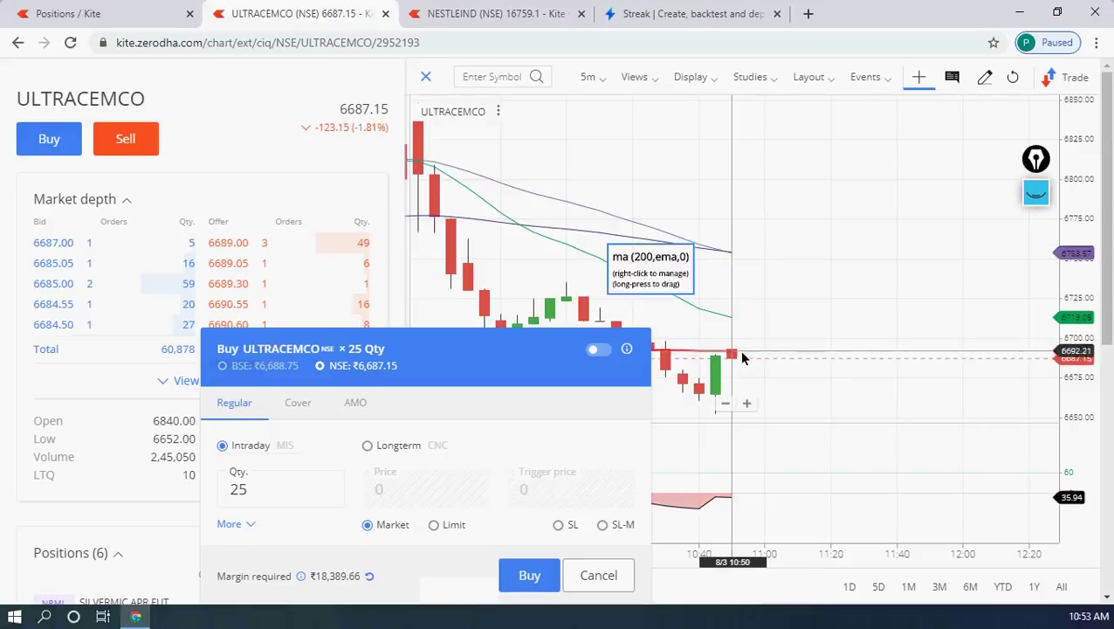
drag(511, 354, 370, 72)
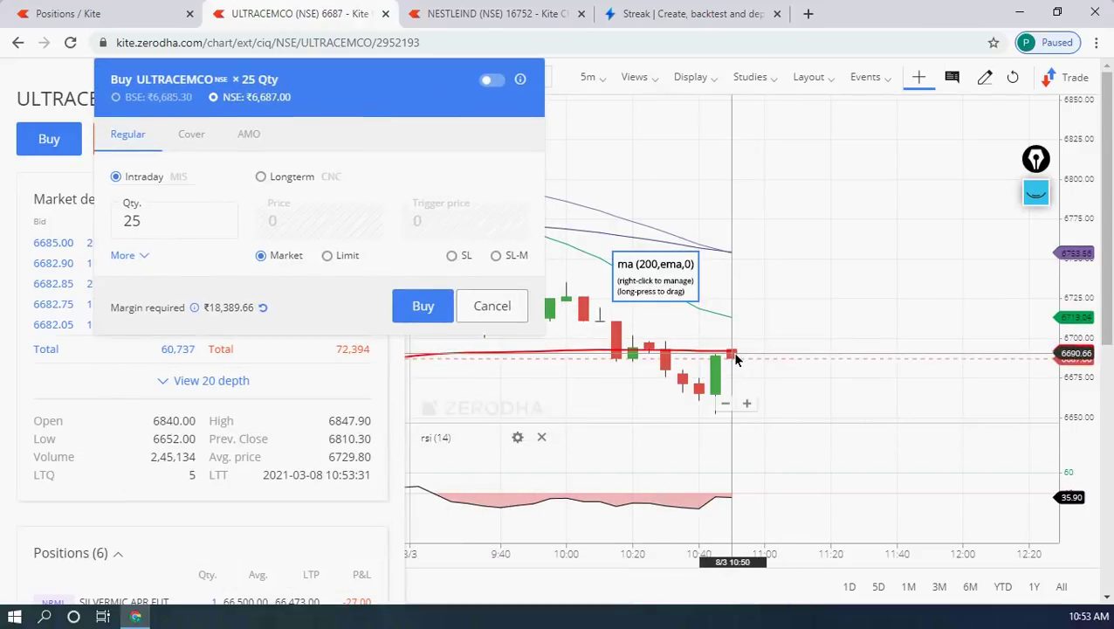
click(488, 307)
Set the ULTRACEMCO chart to 1 hour, close the market depth panel, and examine the most recent candles.
click(597, 77)
click(611, 314)
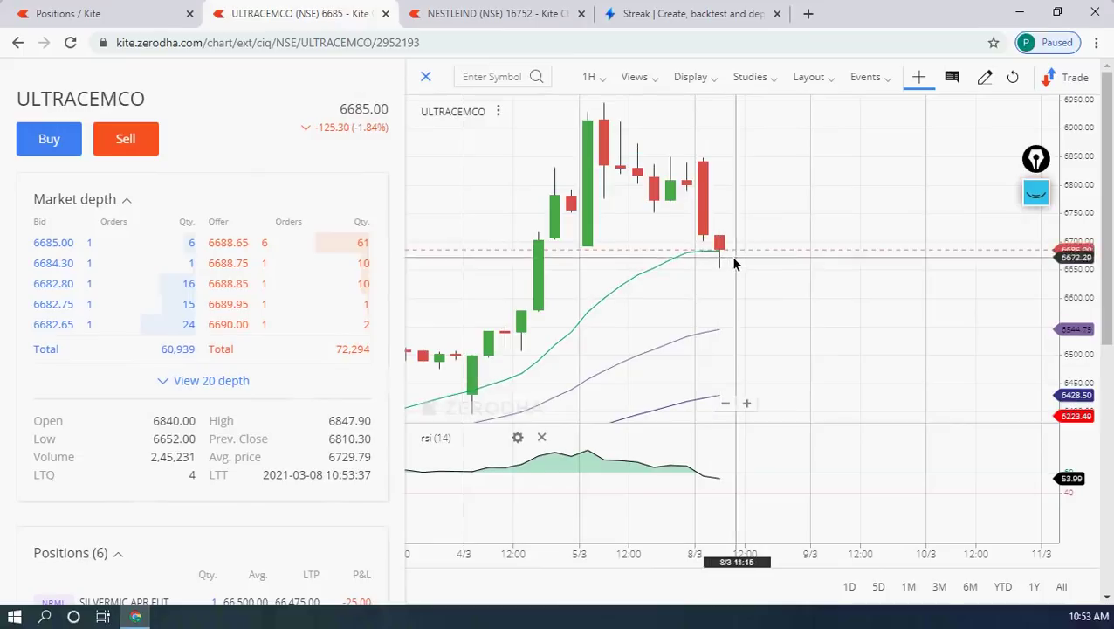
scroll(802, 286, up, 3)
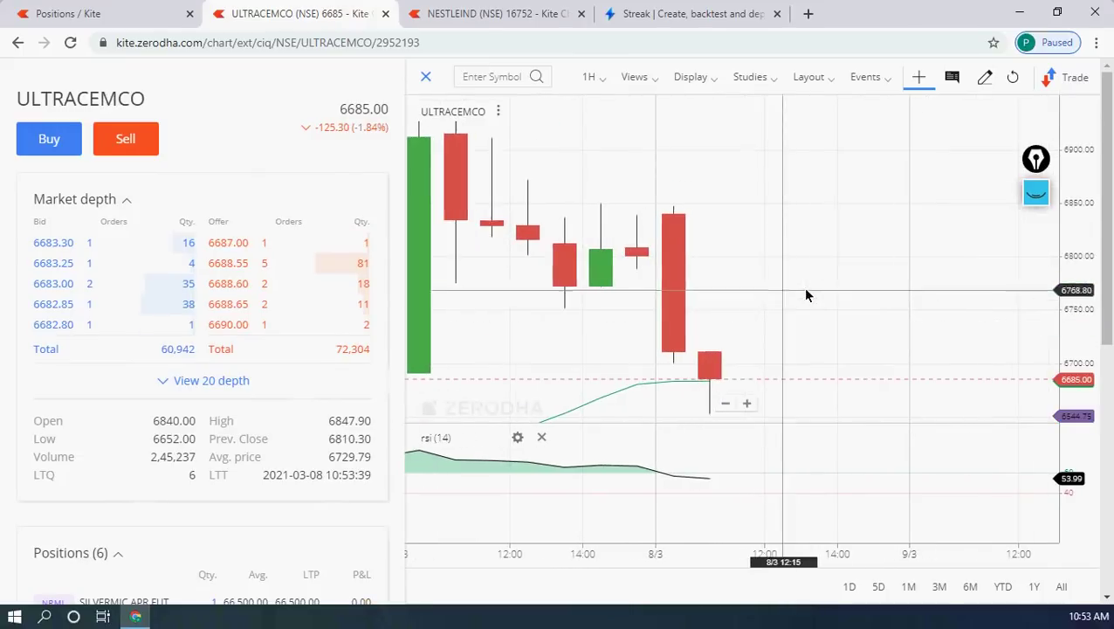
click(427, 77)
drag(888, 336, 763, 315)
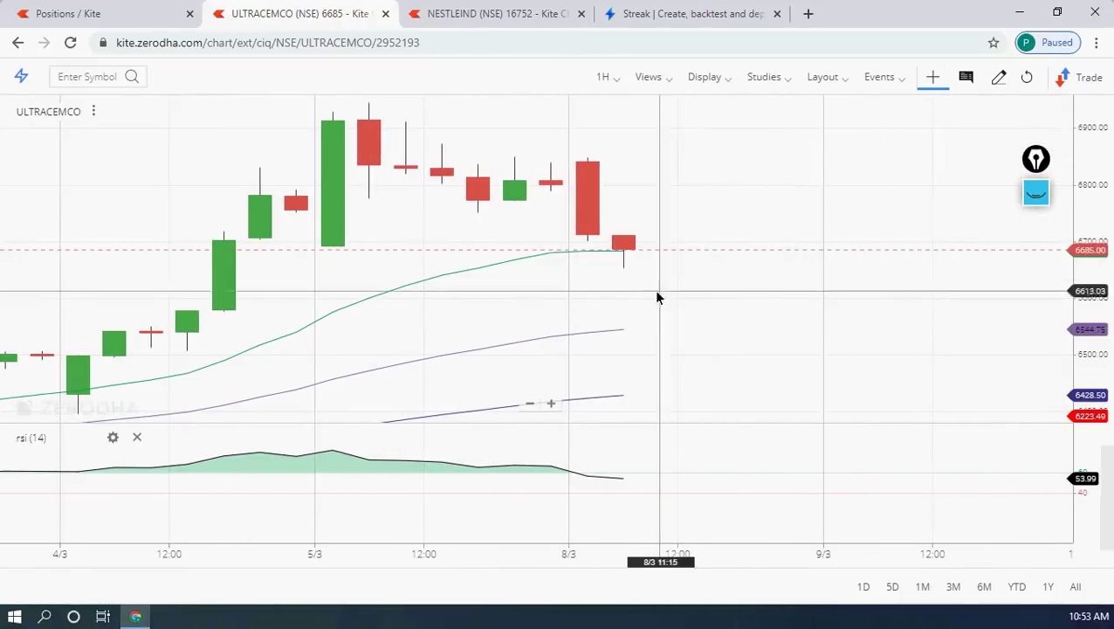